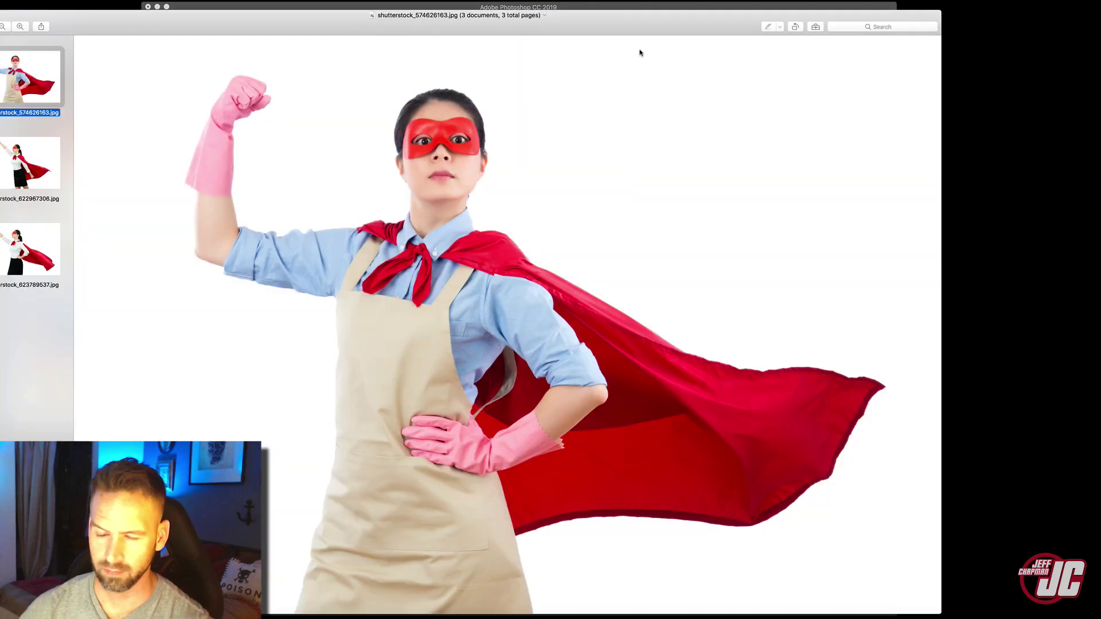
Look through the three stock photos of the caped woman and open shutterstock_574626163.jpg in Photoshop
left_click_drag(544, 15, 636, 5)
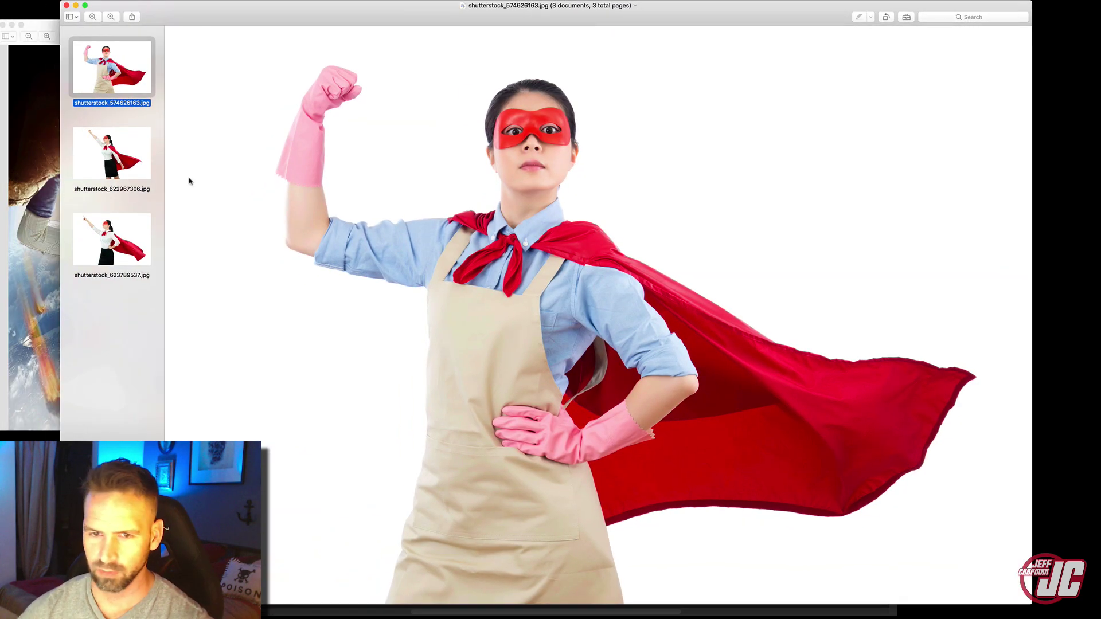
left_click(147, 221)
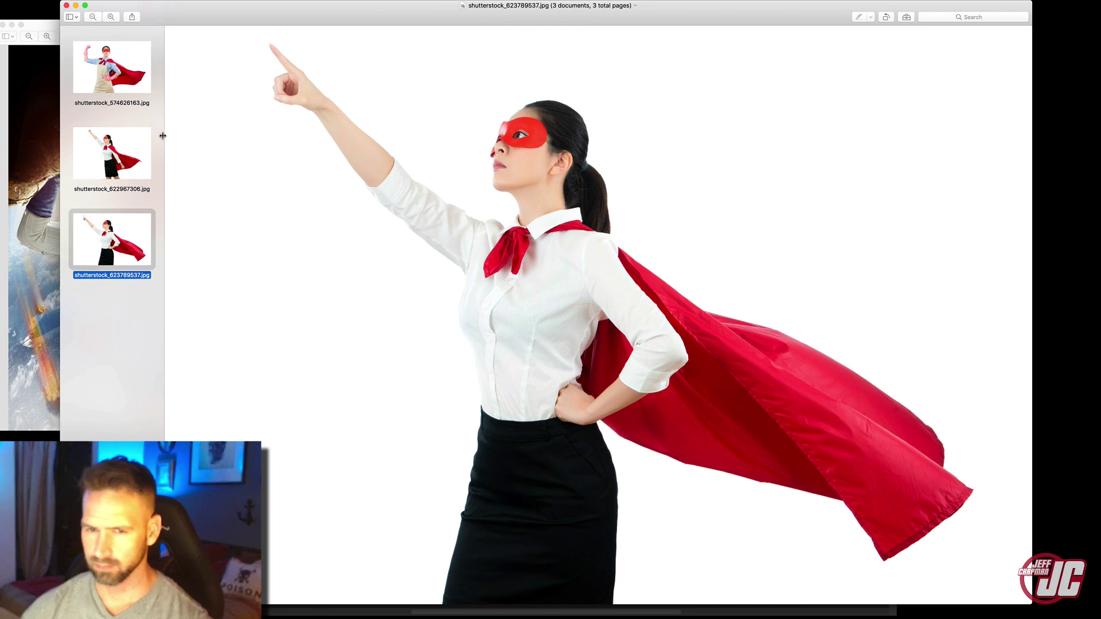
left_click(137, 155)
left_click(123, 83)
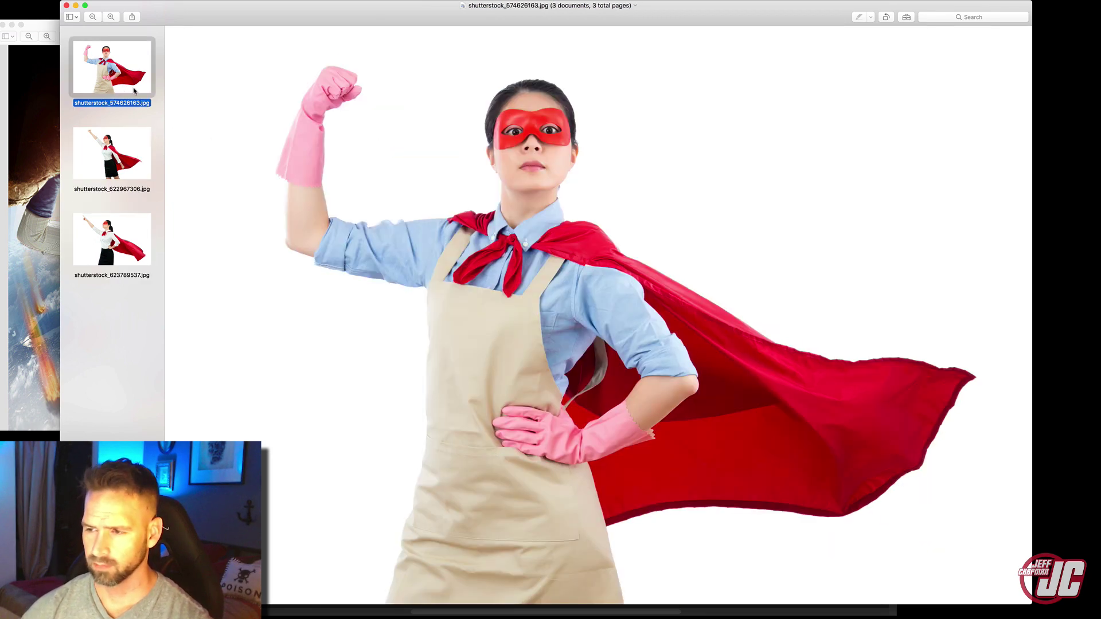
left_click_drag(132, 86, 338, 611)
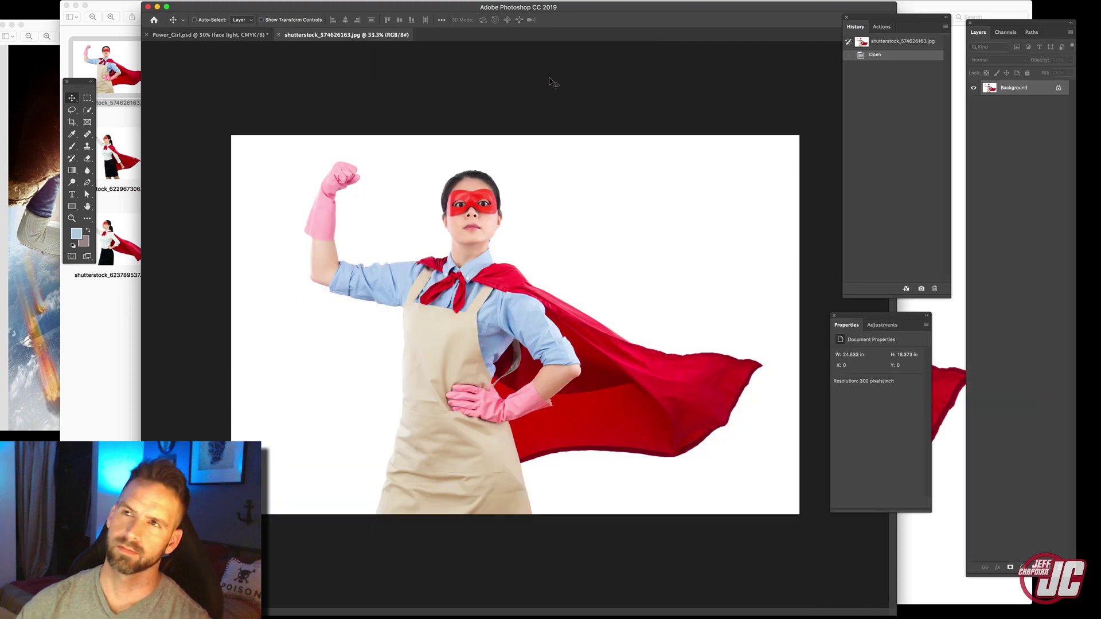
Select the white background around the caped woman with the Magic Wand
left_click(71, 218)
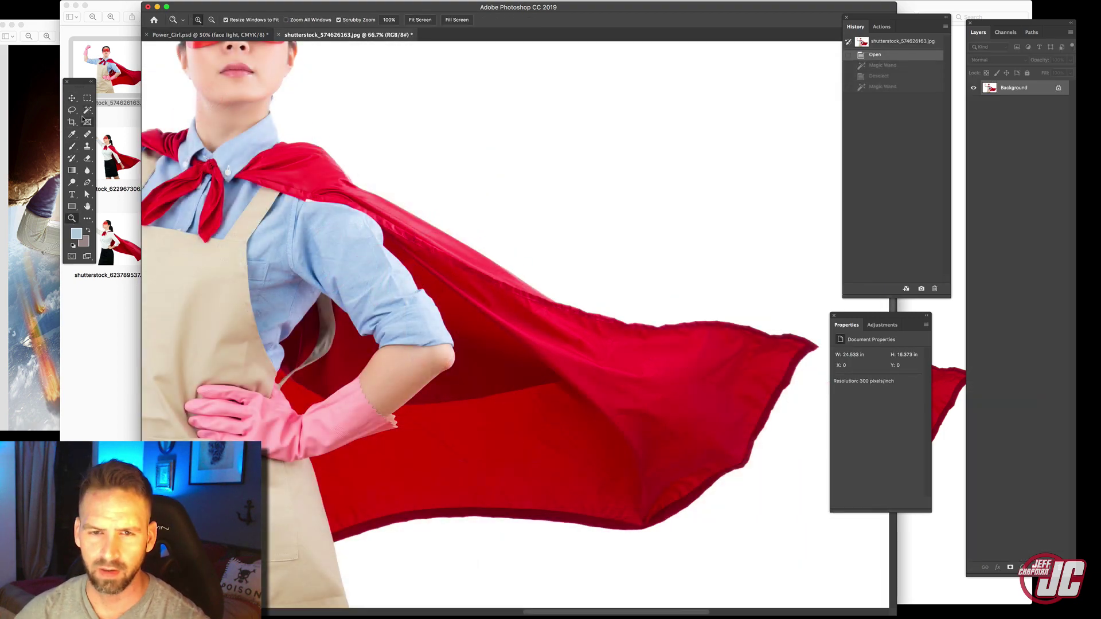
left_click(87, 110)
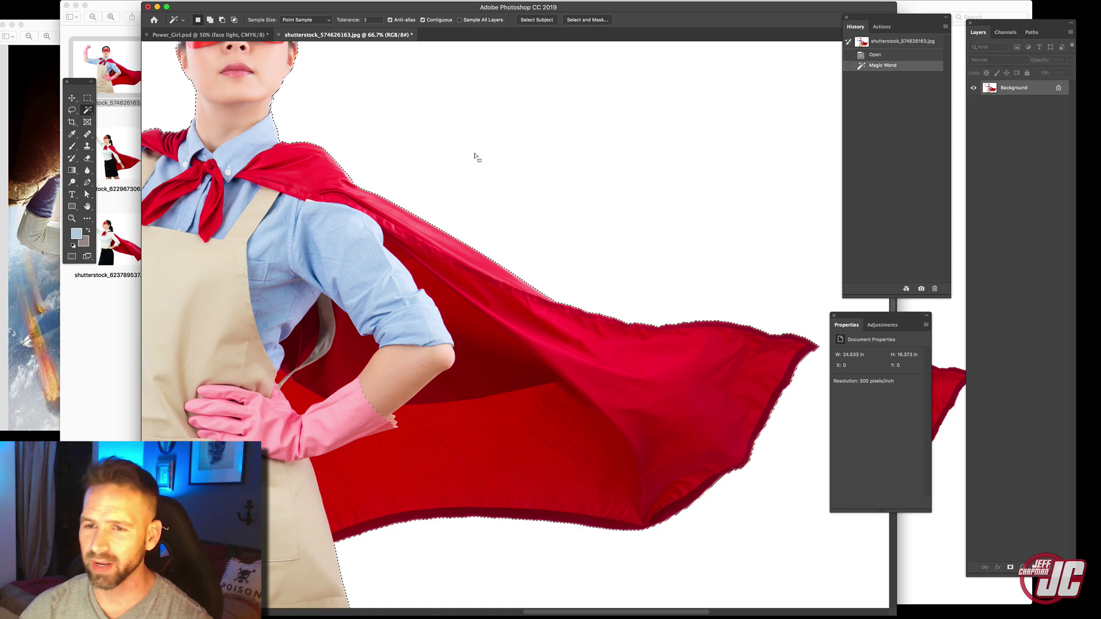
left_click(72, 218)
left_click(528, 266)
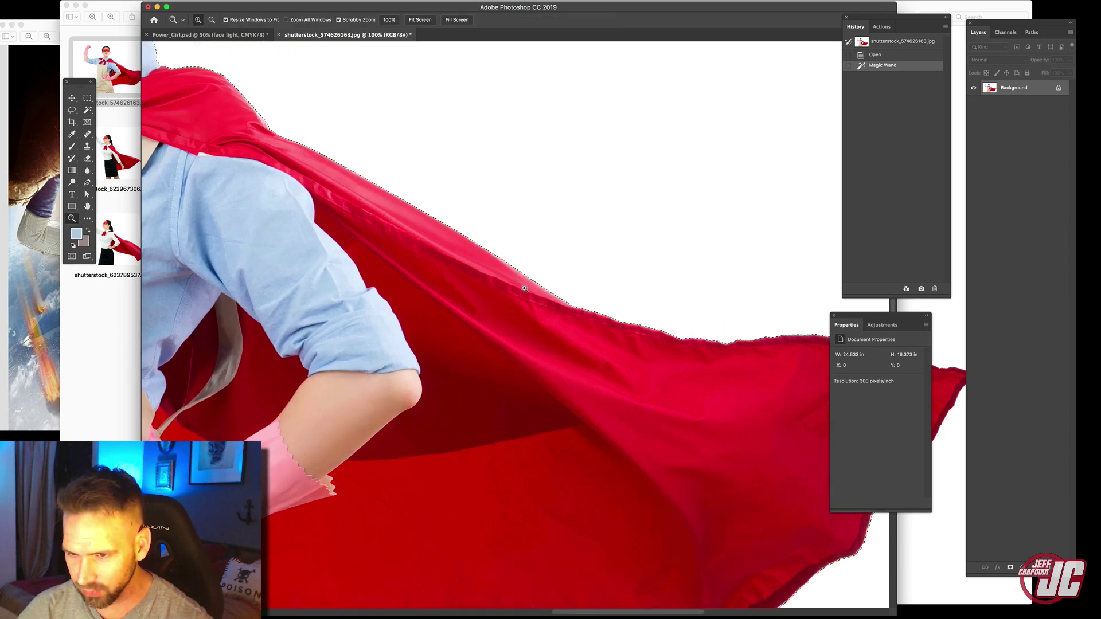
key("v")
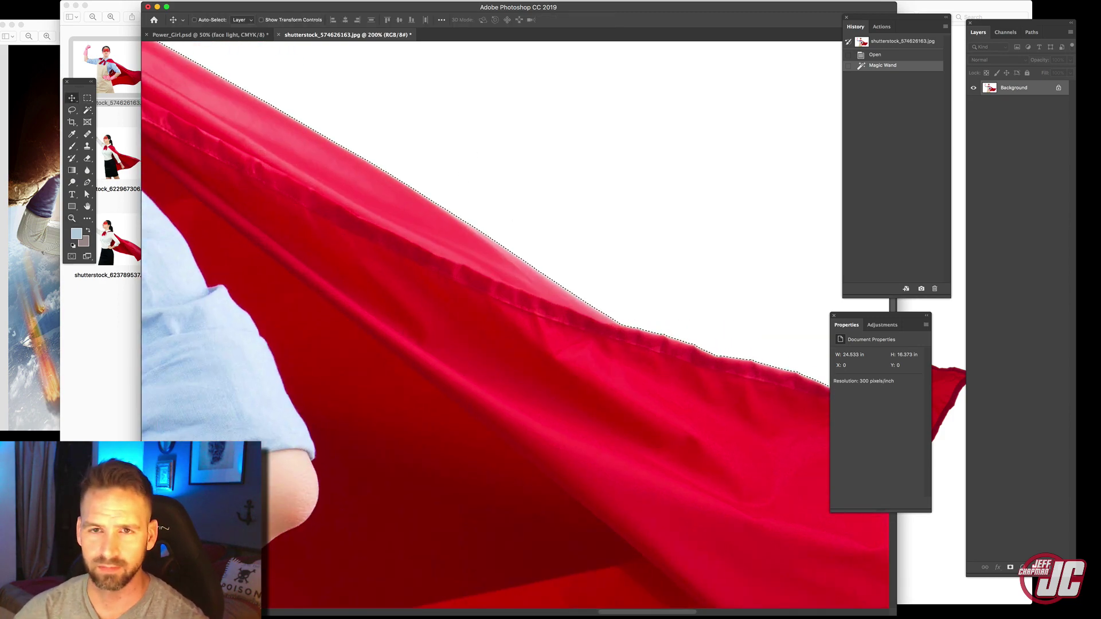
Invert the selection to cover the woman and cape, and refine its edge with Feather and Contract
left_click(161, 0)
left_click(167, 30)
left_click(160, 0)
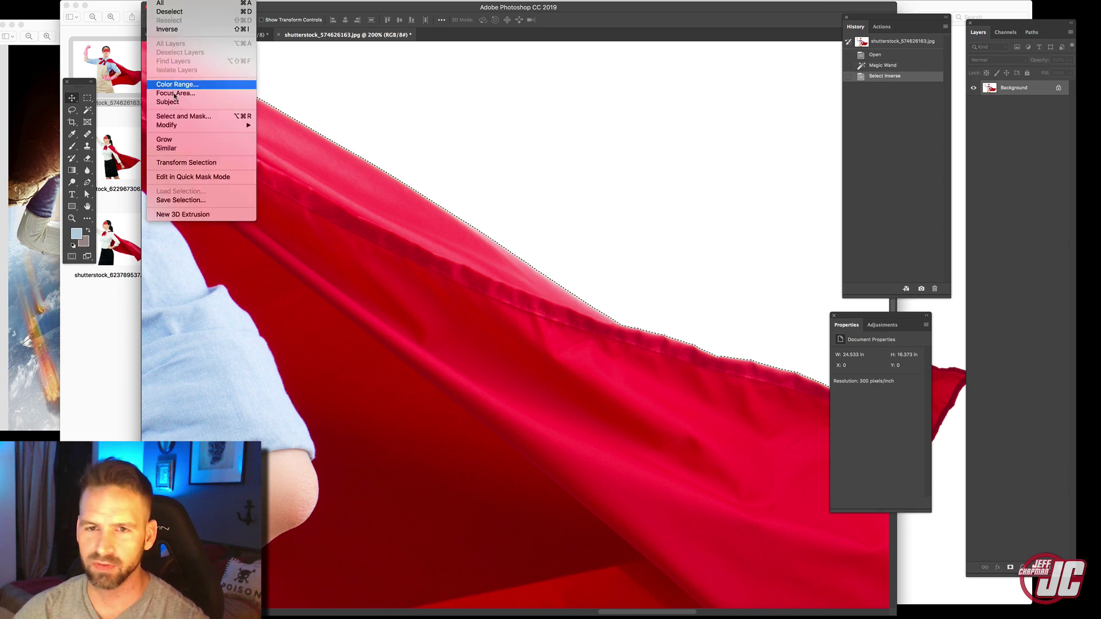
mouse_move(190, 128)
left_click(294, 162)
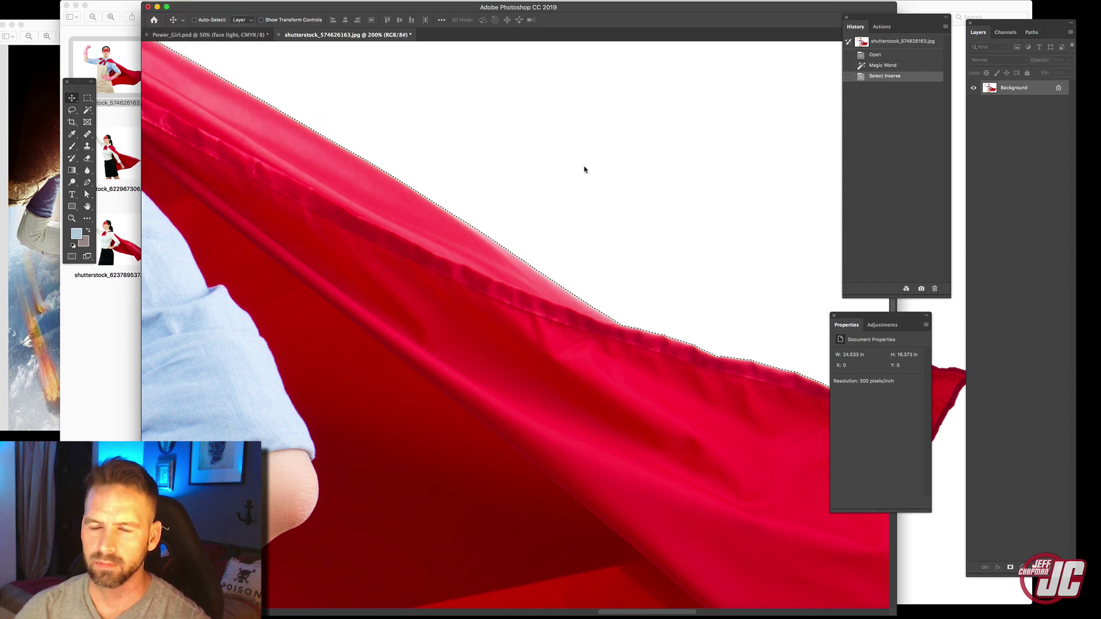
key("Return")
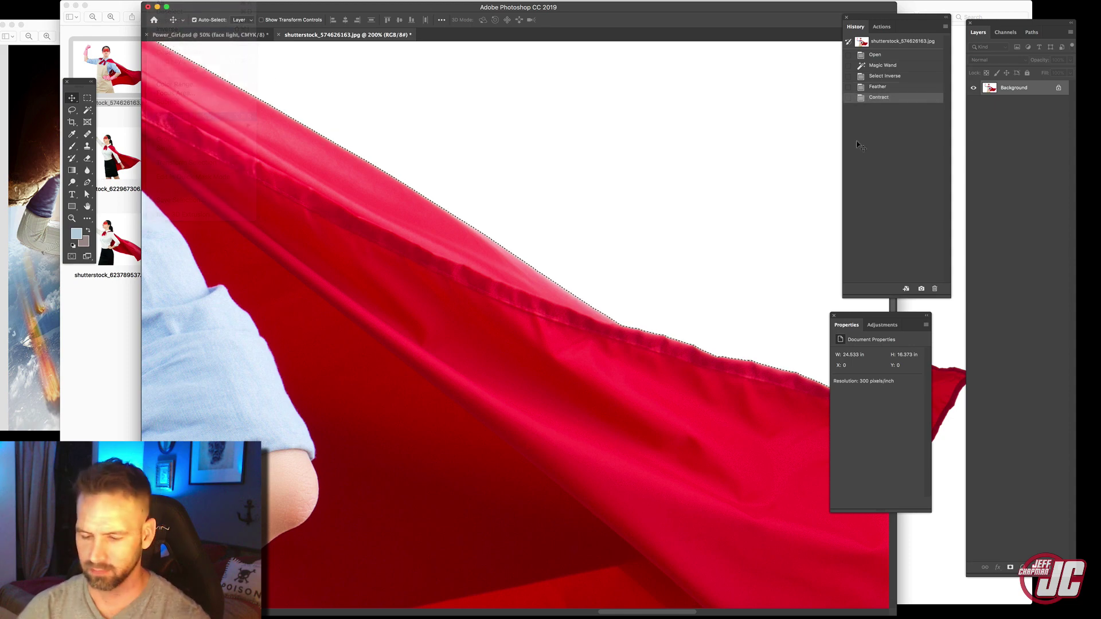
Paste the copied woman and cape as a new layer and hide the Background layer
key("super+v")
left_click(973, 103)
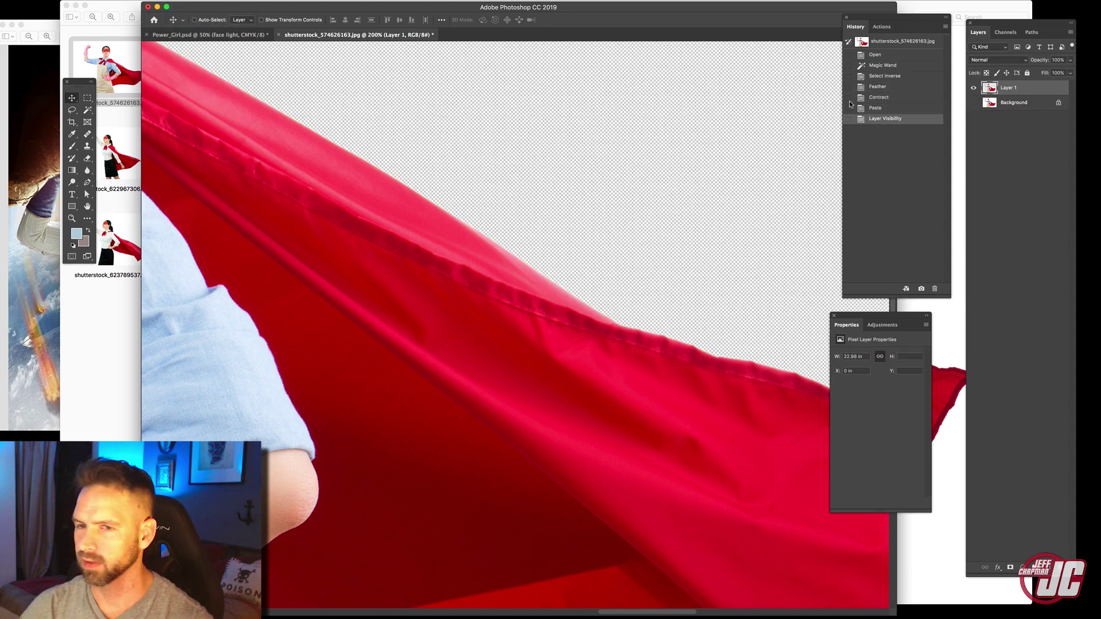
Lasso the flowing part of the red cape, running the outline along the woman's sleeve and elbow
left_click(71, 219)
left_click(502, 308, "alt")
left_click(502, 308, "alt")
left_click(502, 310, "alt")
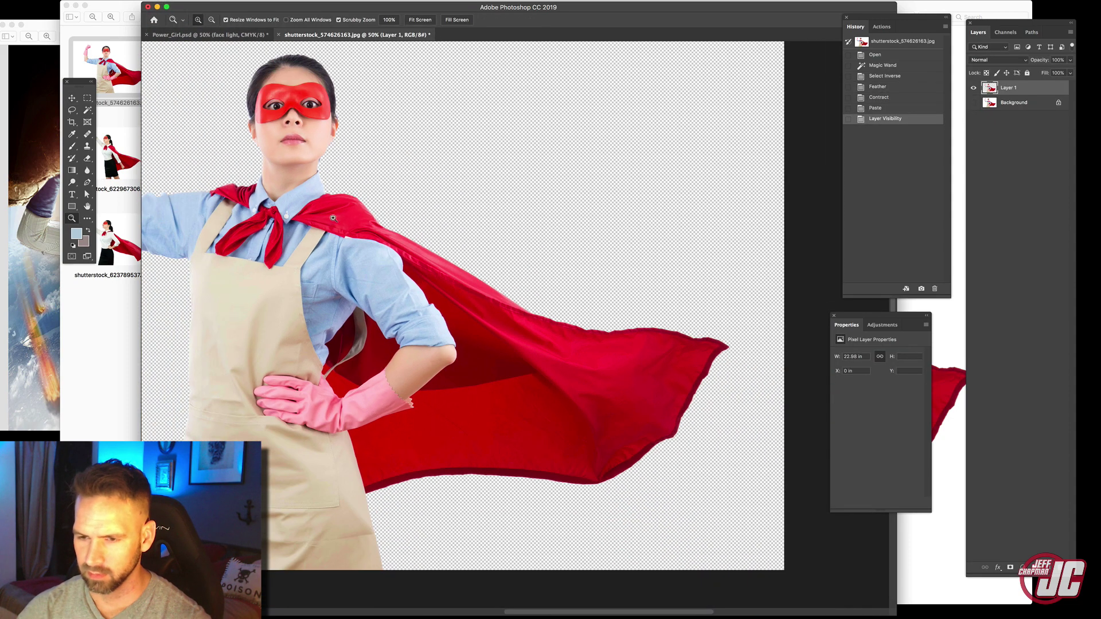
left_click(73, 109)
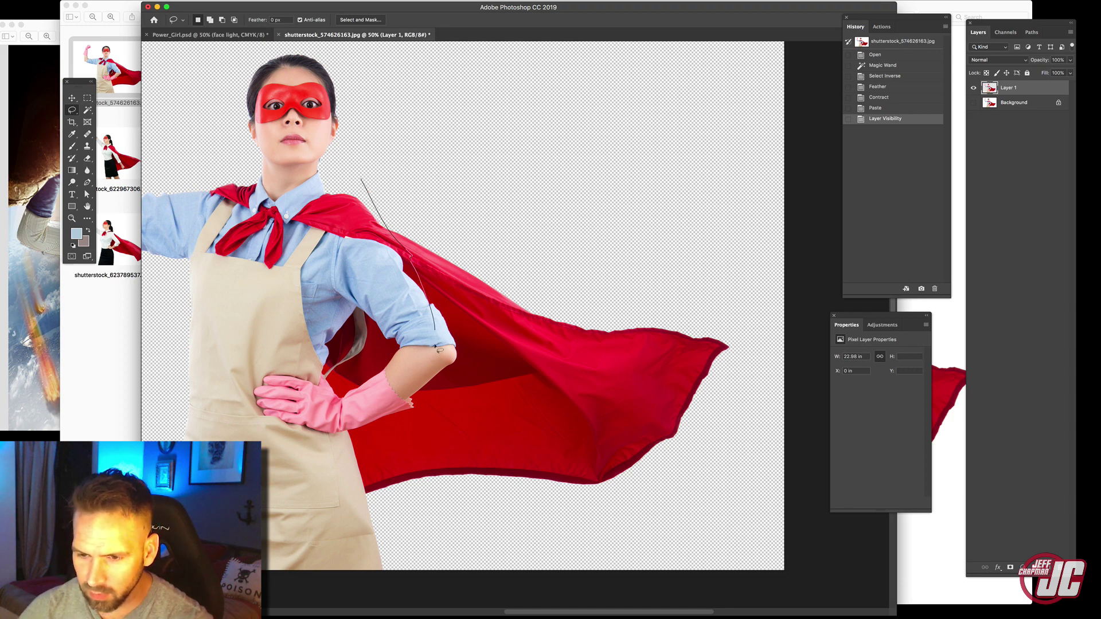
mouse_move(404, 431)
left_mouse_down()
mouse_move(692, 495)
mouse_move(755, 405)
mouse_move(719, 268)
mouse_move(435, 201)
left_mouse_up()
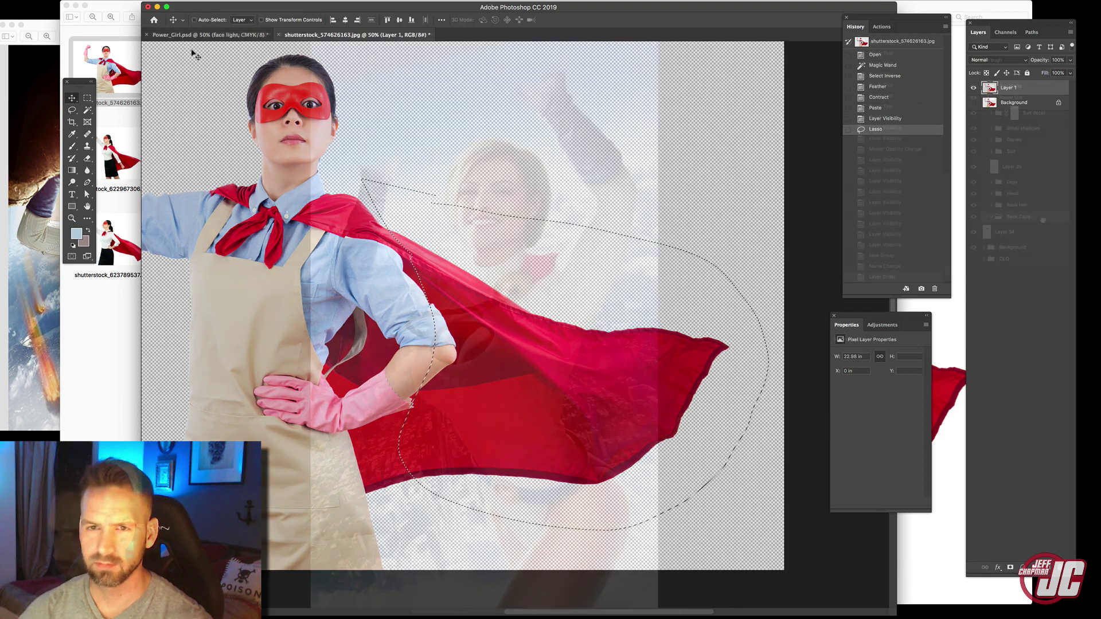
Paste the cape into the Back Cape group of Power_Girl.psd and warp it to flow from behind the heroine's torso
key("cmd+v")
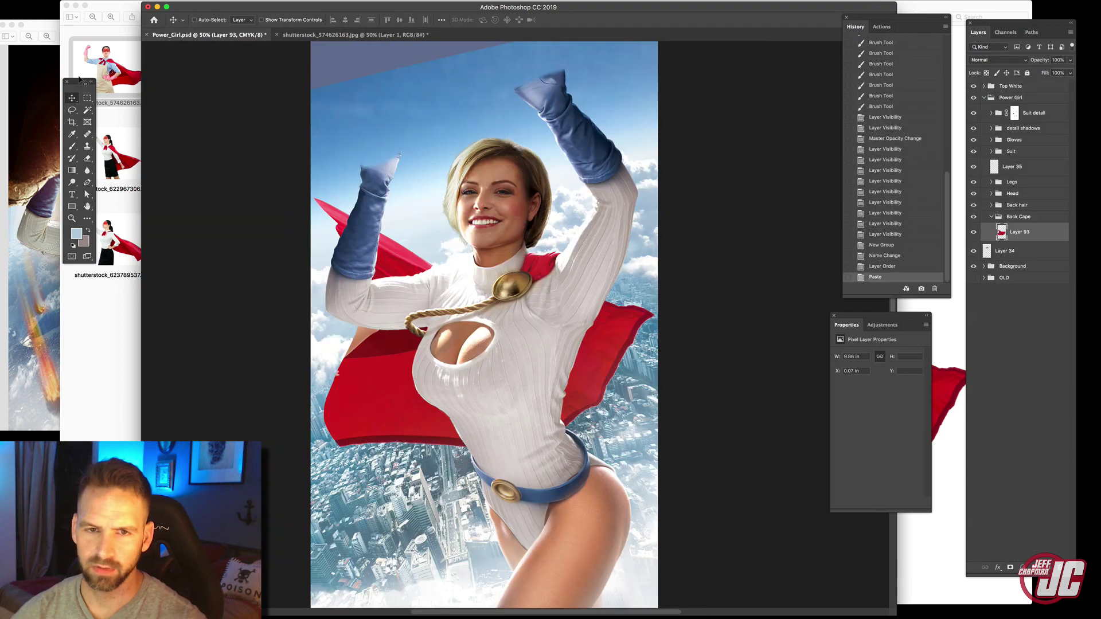
left_click_drag(507, 323, 671, 328)
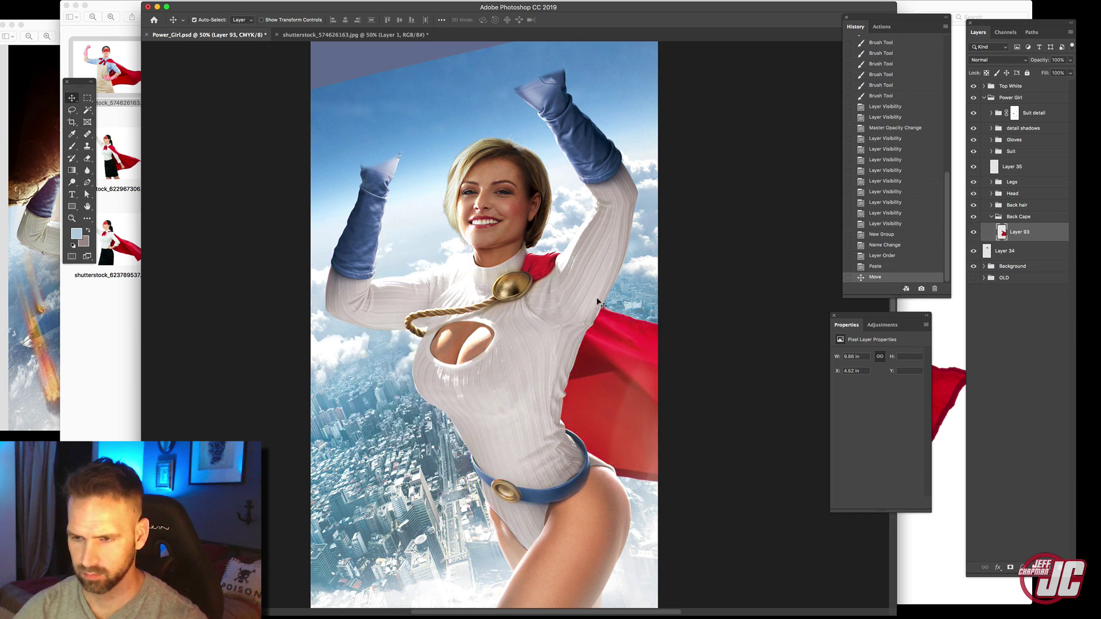
key("super+t")
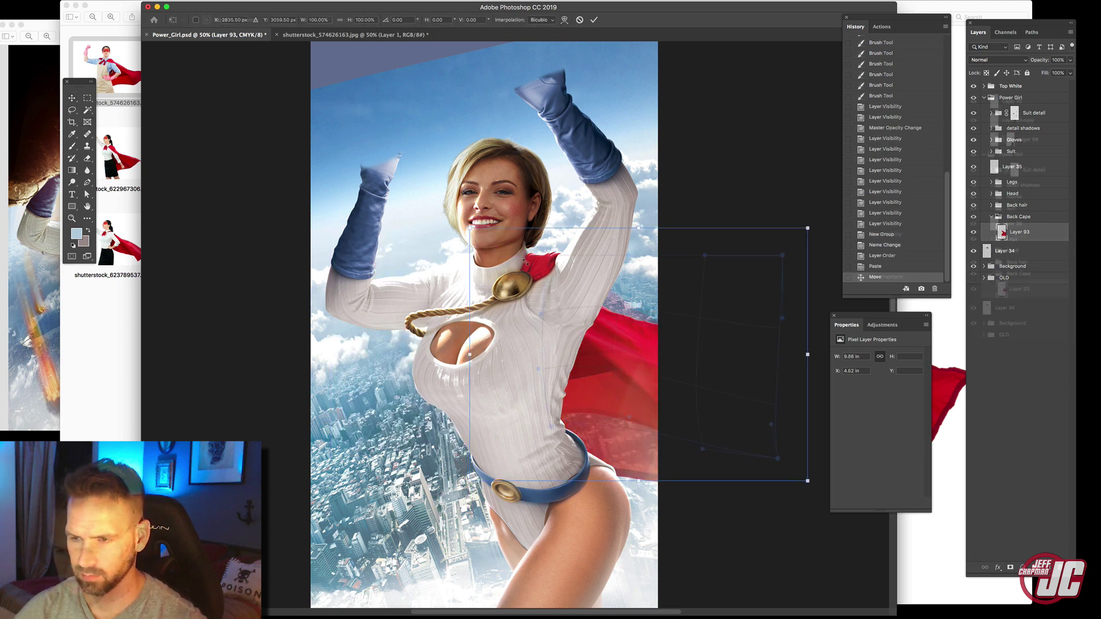
left_click_drag(740, 373, 590, 380)
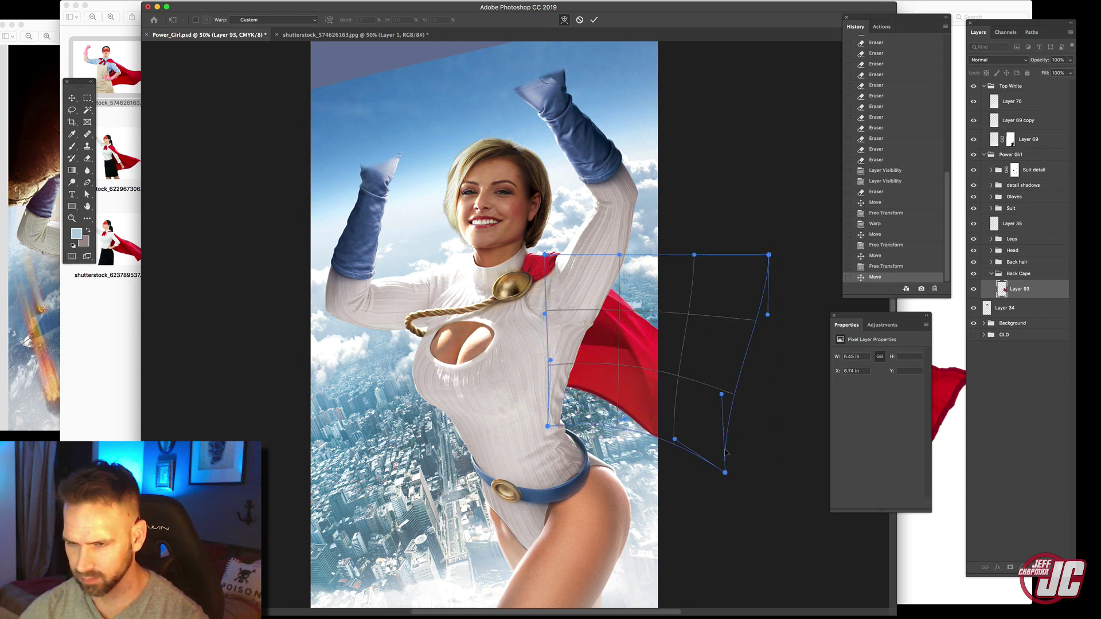
left_click_drag(725, 453, 729, 453)
left_click_drag(709, 386, 691, 381)
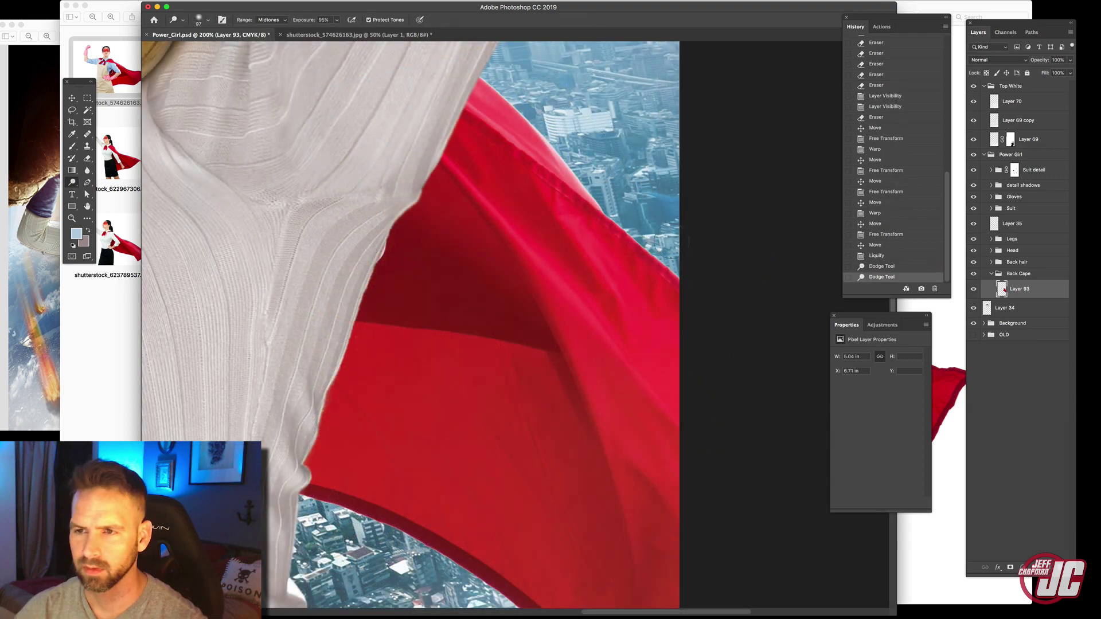
Lighten the cape's upper outer edge with the Dodge tool, using midtones range at 95% exposure and a smaller brush for the rim
left_click_drag(549, 147, 587, 199)
left_click_drag(504, 106, 574, 177)
right_click(616, 90)
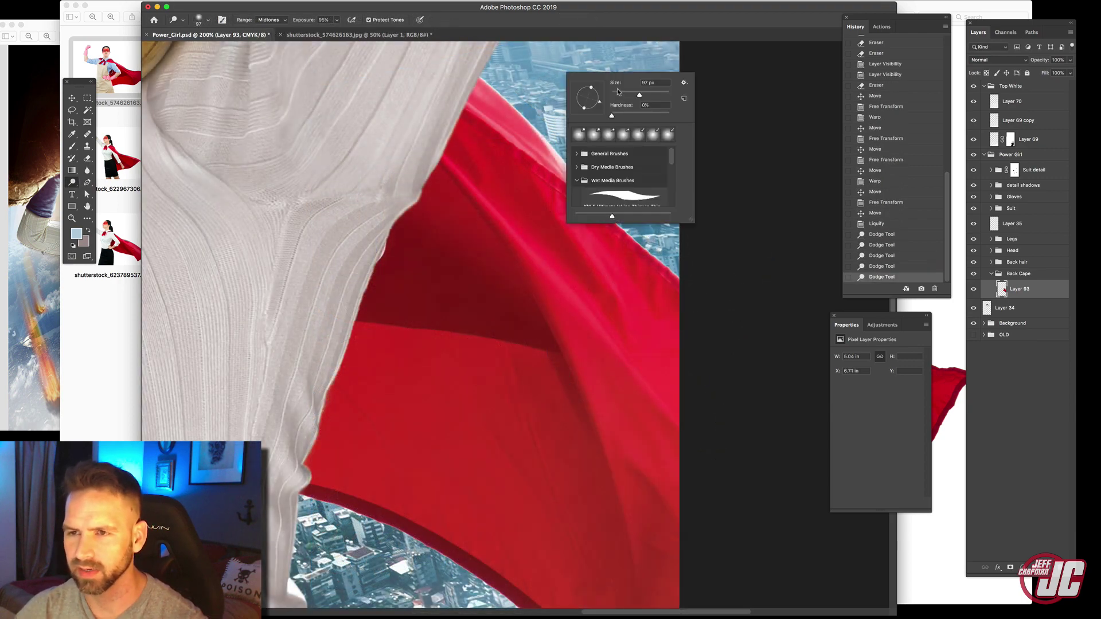
left_click_drag(490, 86, 530, 128)
left_click_drag(529, 125, 564, 171)
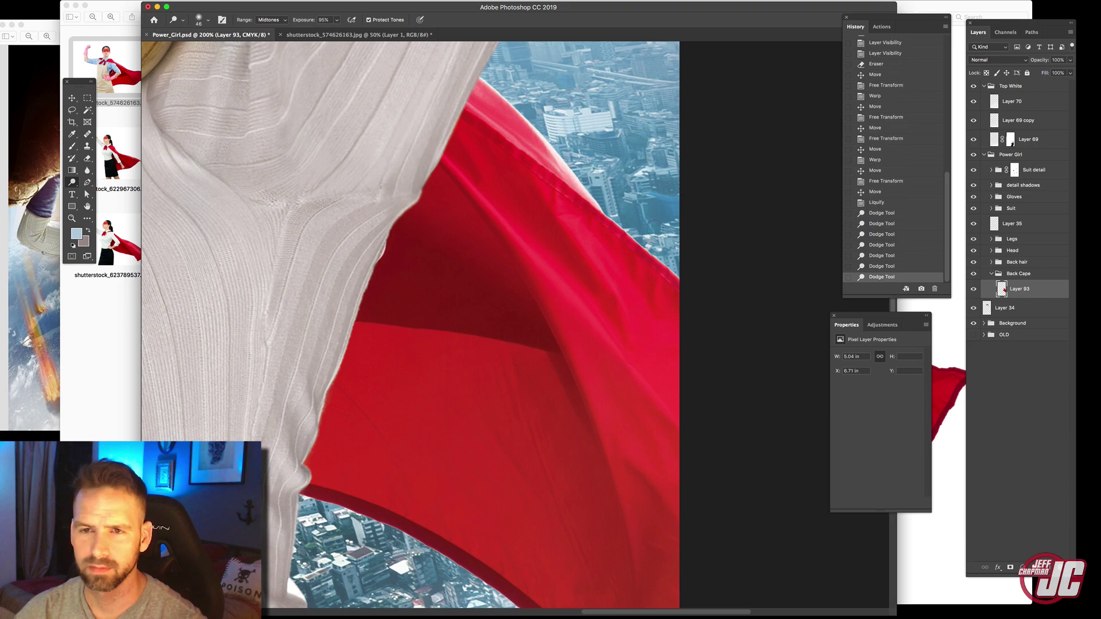
left_click_drag(460, 98, 579, 187)
mouse_move(480, 83)
left_mouse_down()
mouse_move(536, 127)
mouse_move(528, 123)
left_mouse_up()
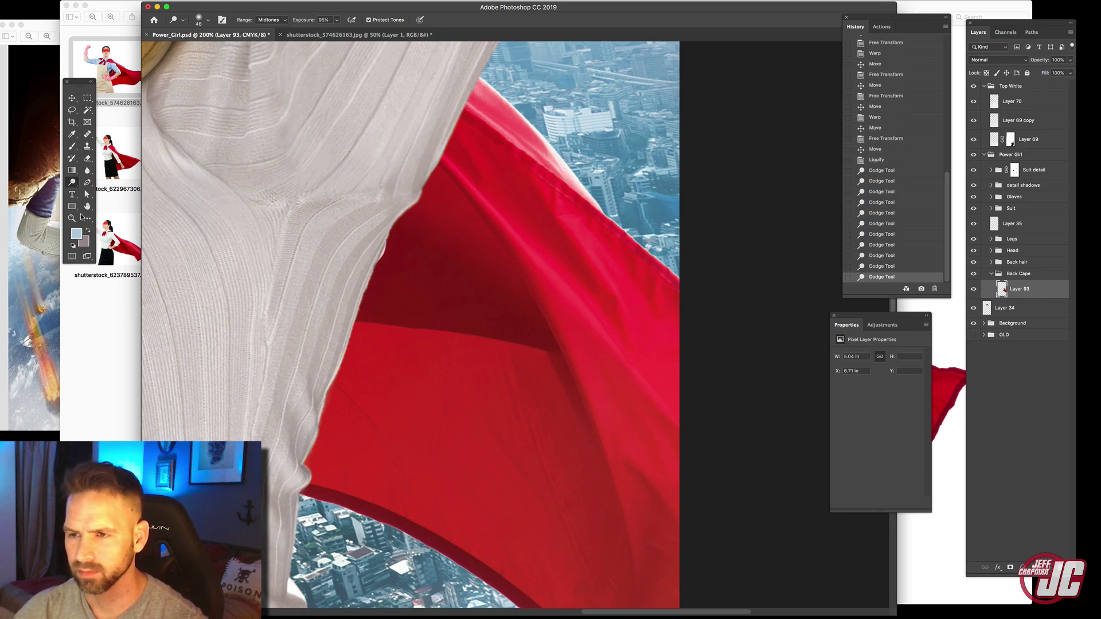
left_click(72, 218)
left_click(476, 242, "alt")
left_click(477, 241, "alt")
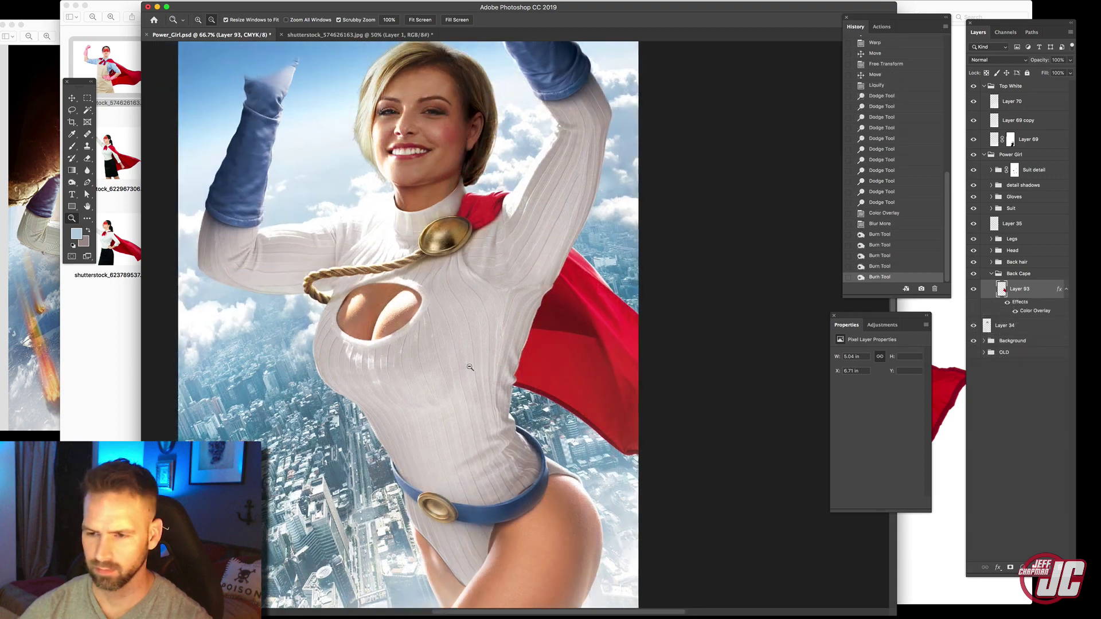
left_click(454, 339, "alt")
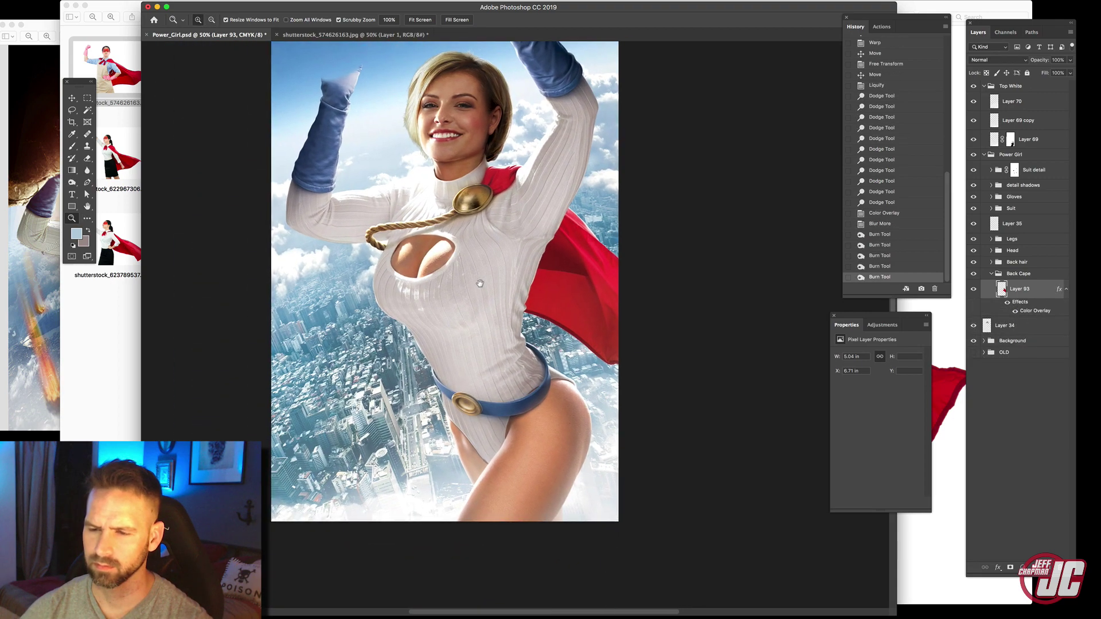
left_click_drag(480, 283, 479, 283)
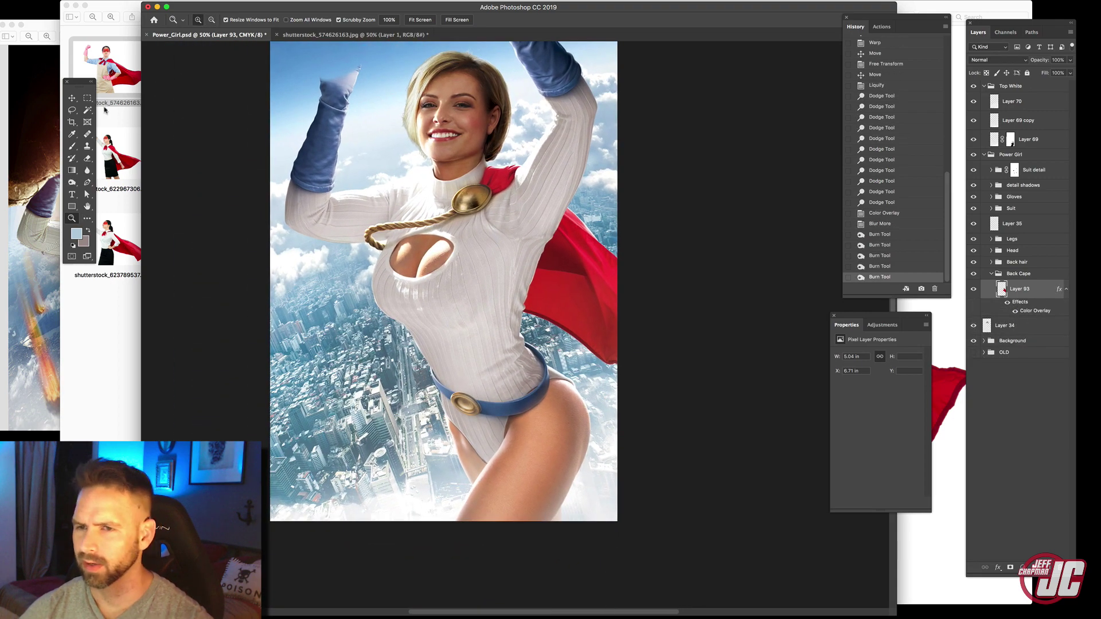
Open the second caped-woman photo, shutterstock_622967306.jpg, in Photoshop
left_click(73, 98)
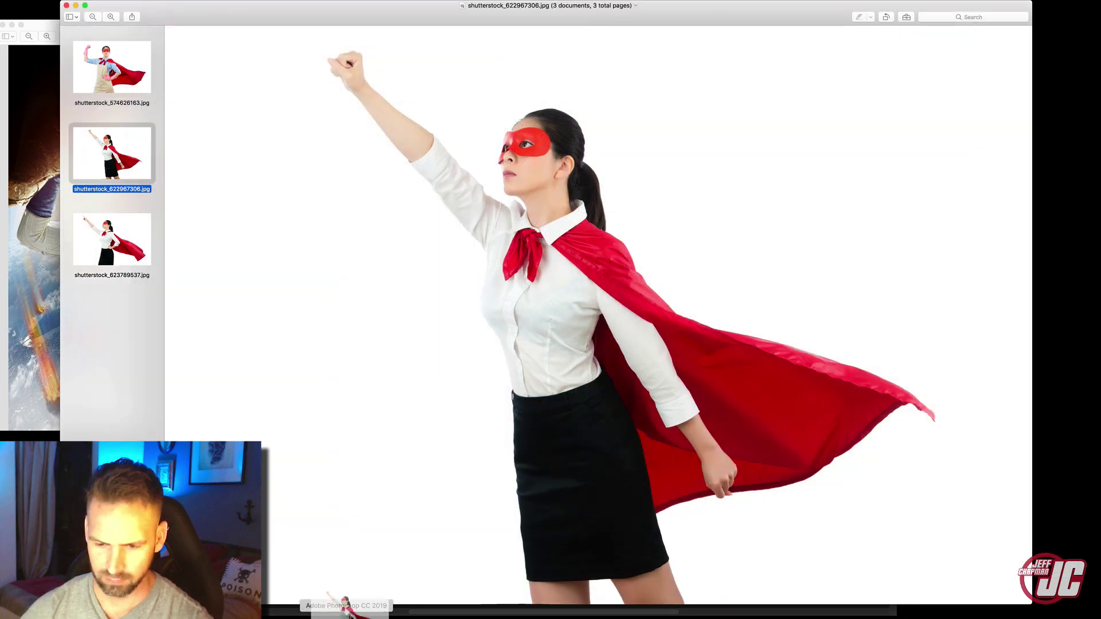
left_click(122, 182)
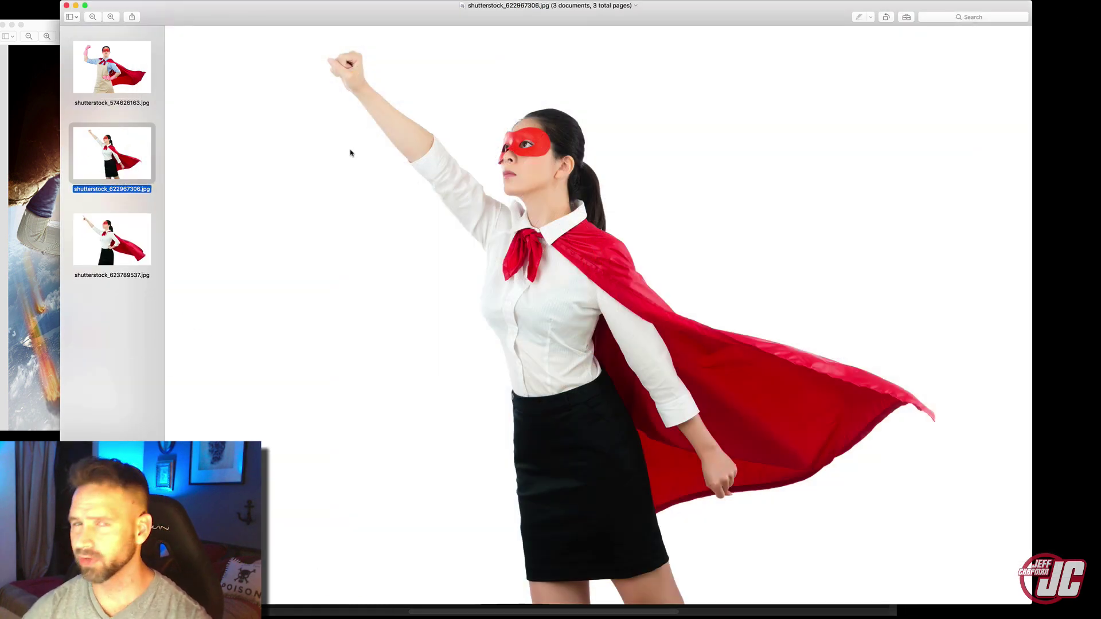
left_click_drag(127, 166, 348, 618)
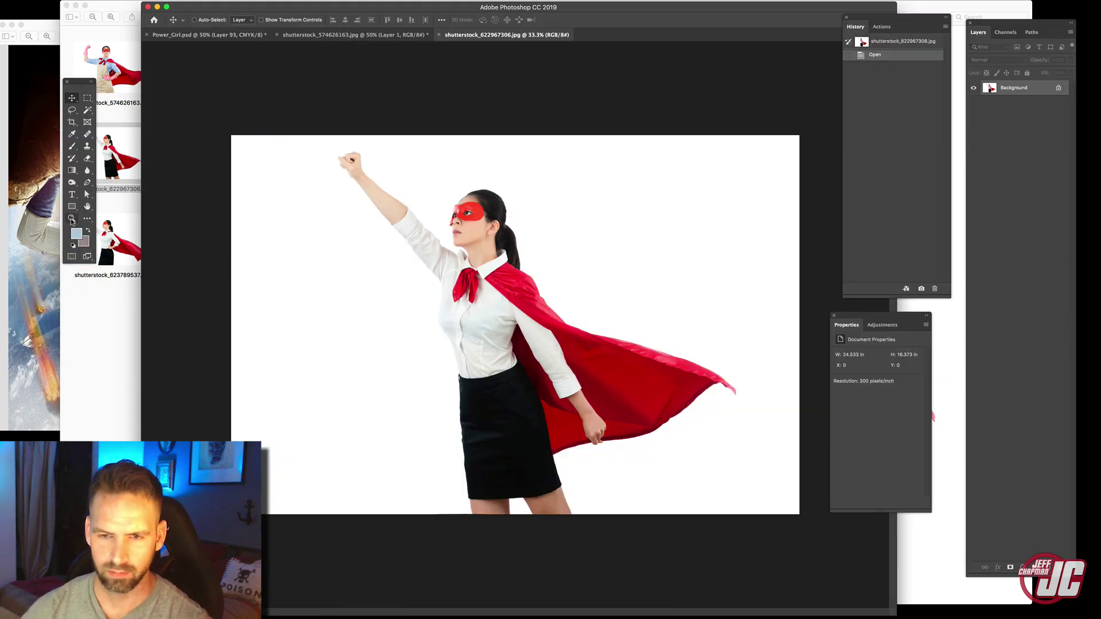
Select the white background beside the cape in shutterstock_622967306.jpg with the Magic Wand
left_click(71, 220)
left_click(752, 411)
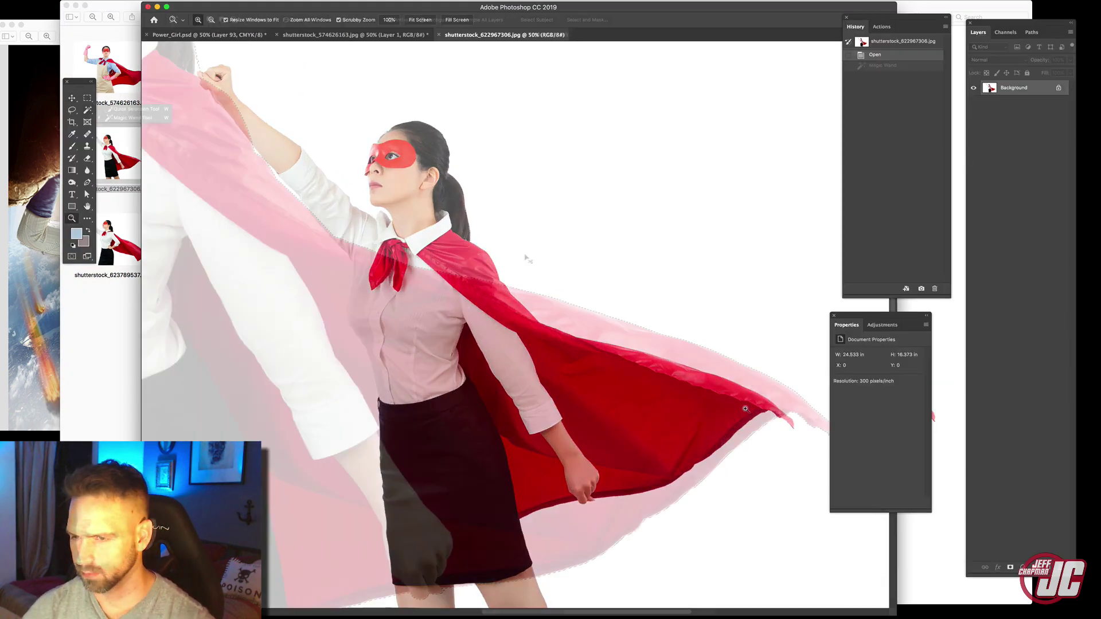
left_click(509, 247)
key("super+d")
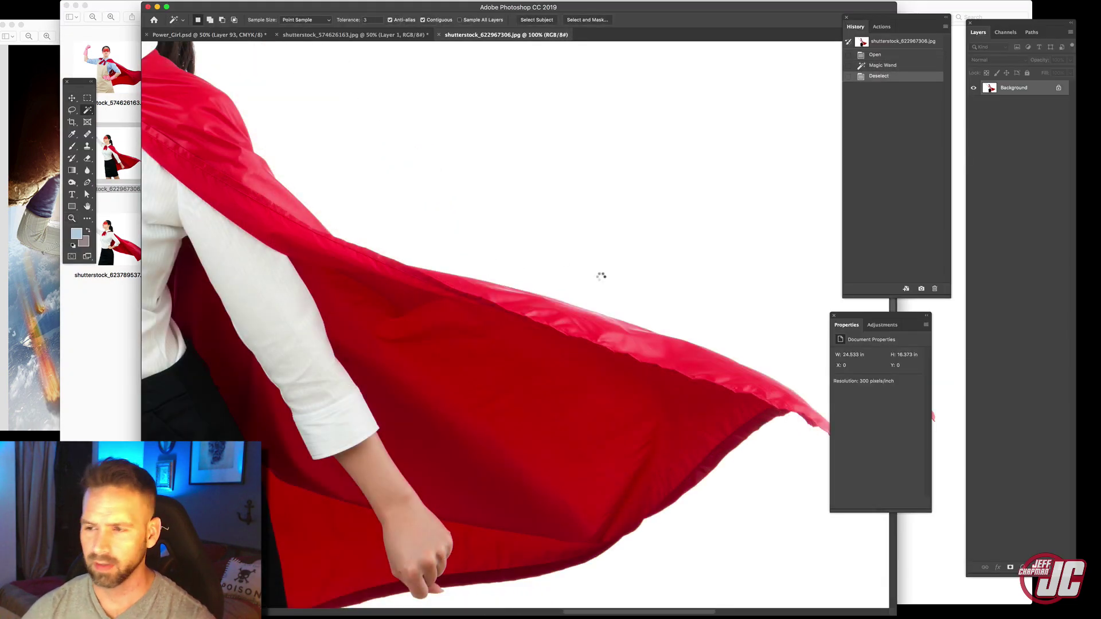
left_click(601, 277)
Invert the background selection so it covers the caped woman and feather it by 0.6 pixels
left_click(162, 0)
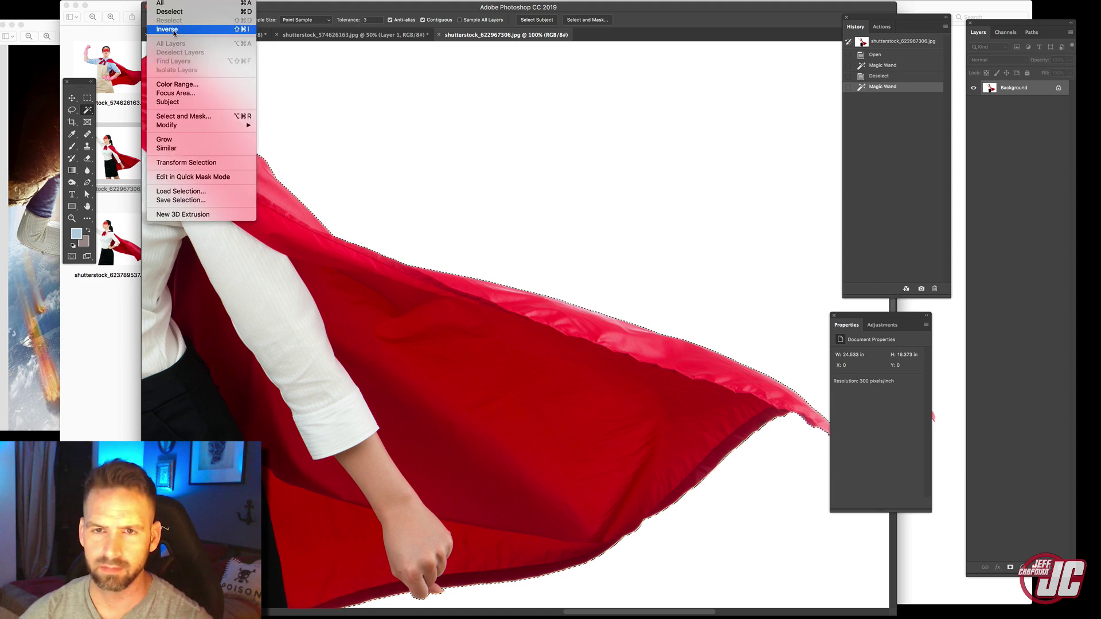
left_click(174, 29)
left_click(162, 0)
mouse_move(230, 125)
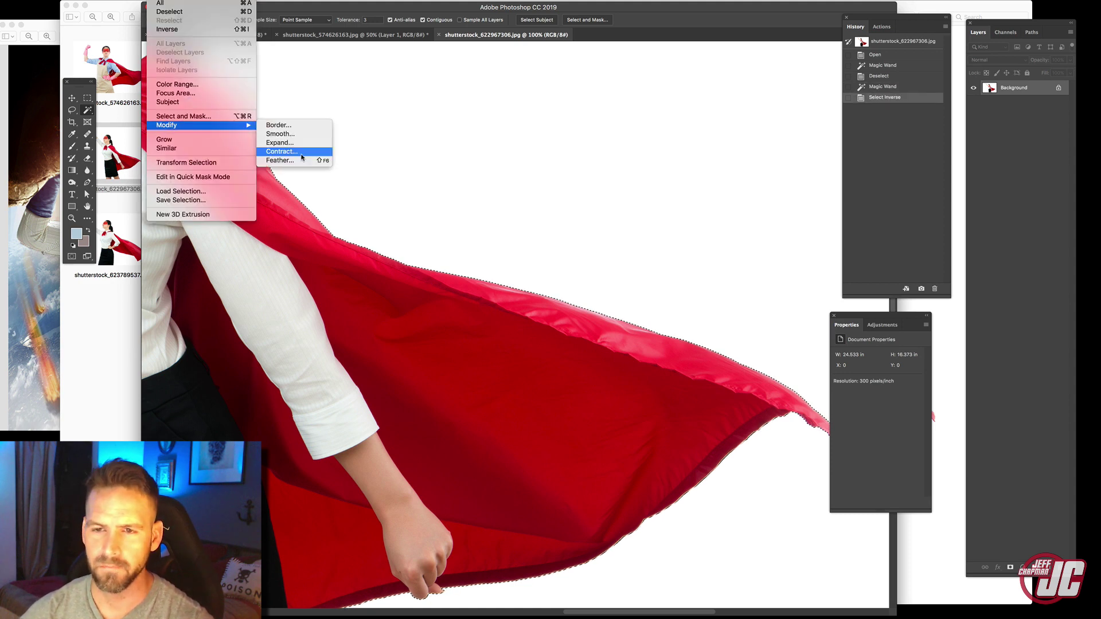
left_click(289, 161)
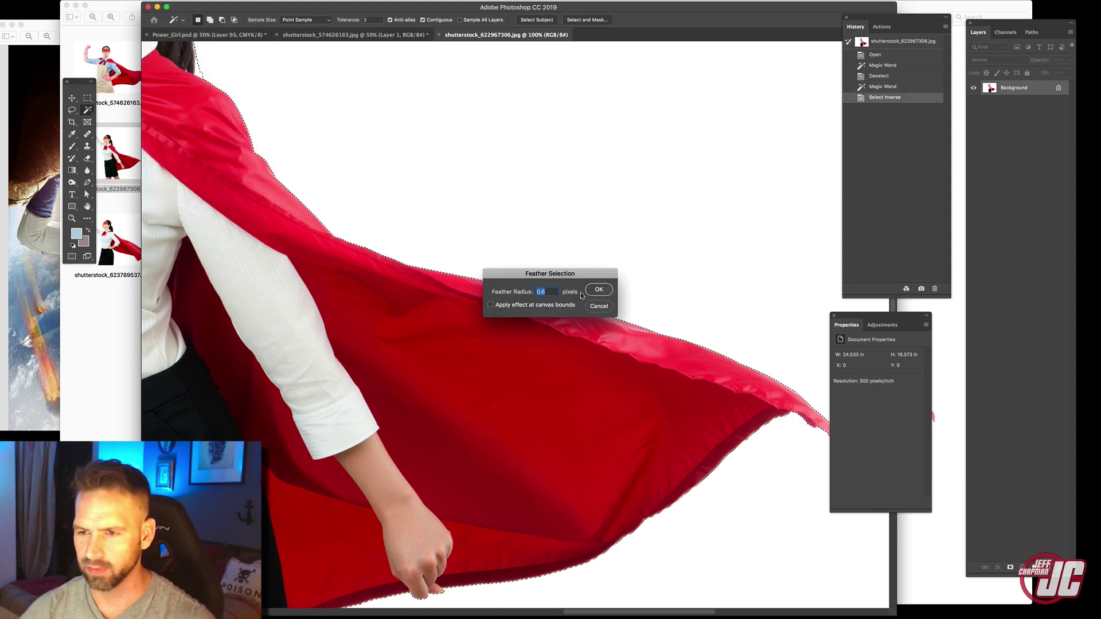
key("Return")
Contract the feathered selection around the caped woman to pull its edge inward
left_click(161, 0)
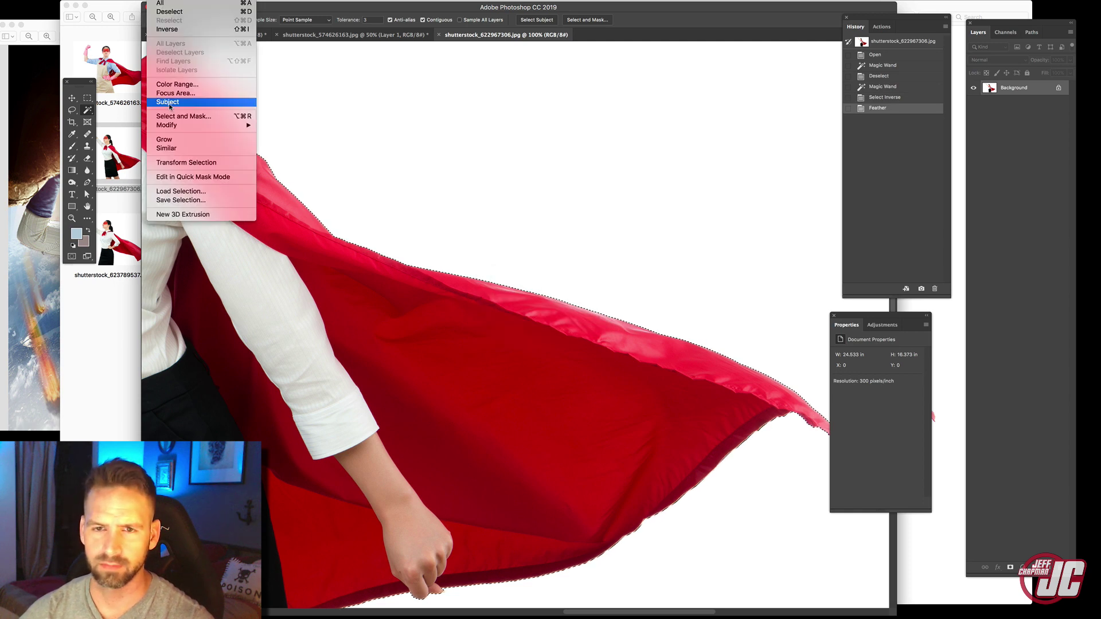
mouse_move(173, 126)
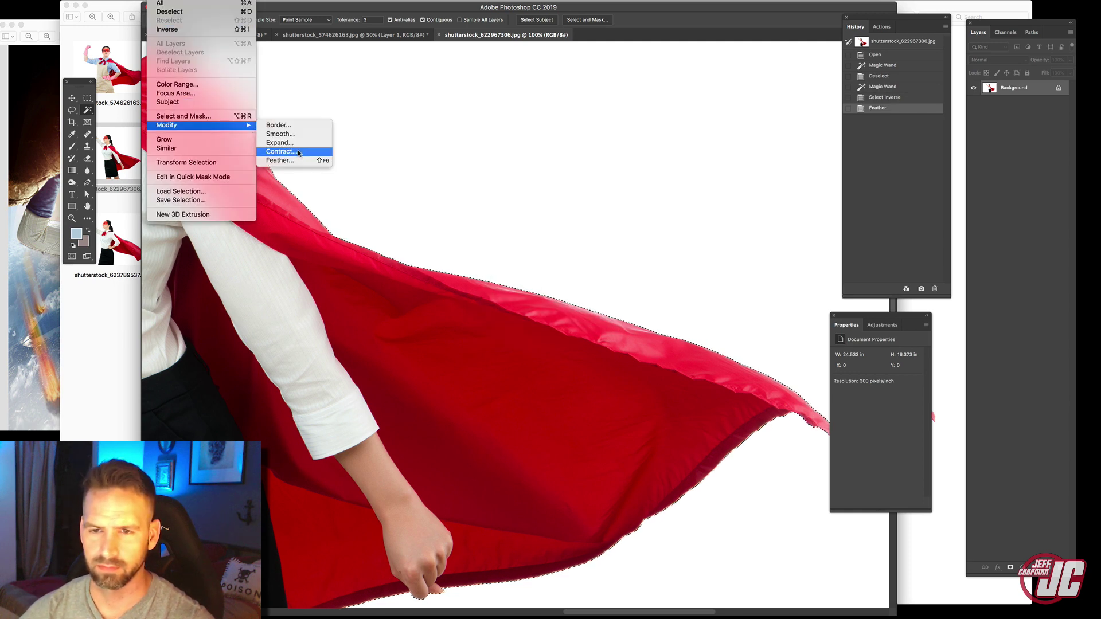
left_click(279, 152)
key("Return")
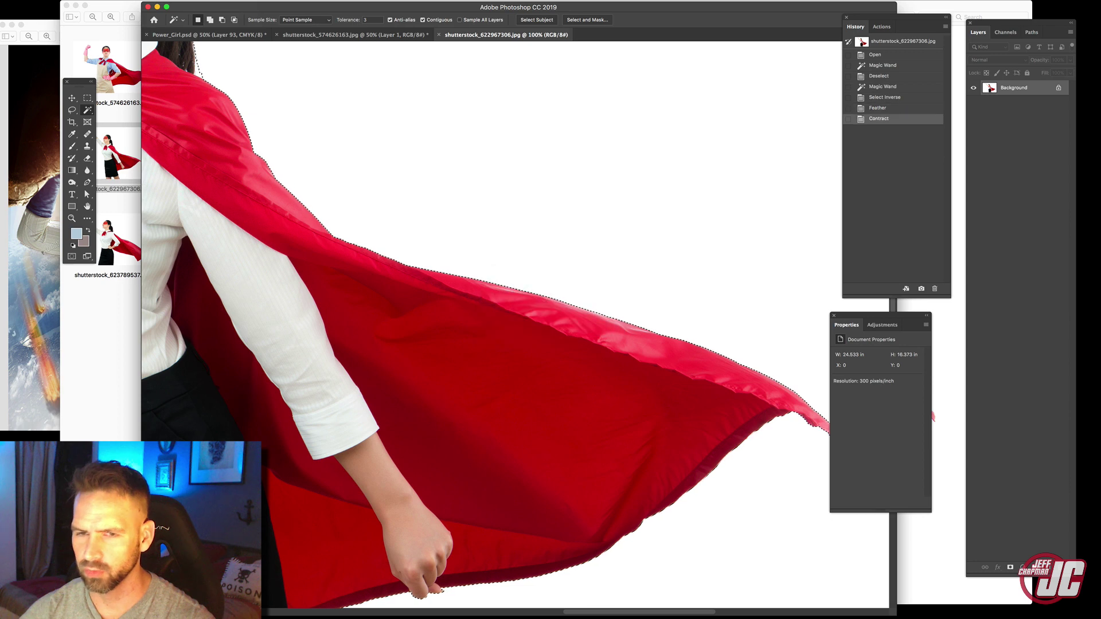
Paste the selected figure onto its own layer and lasso the flowing part of the cape
key("v")
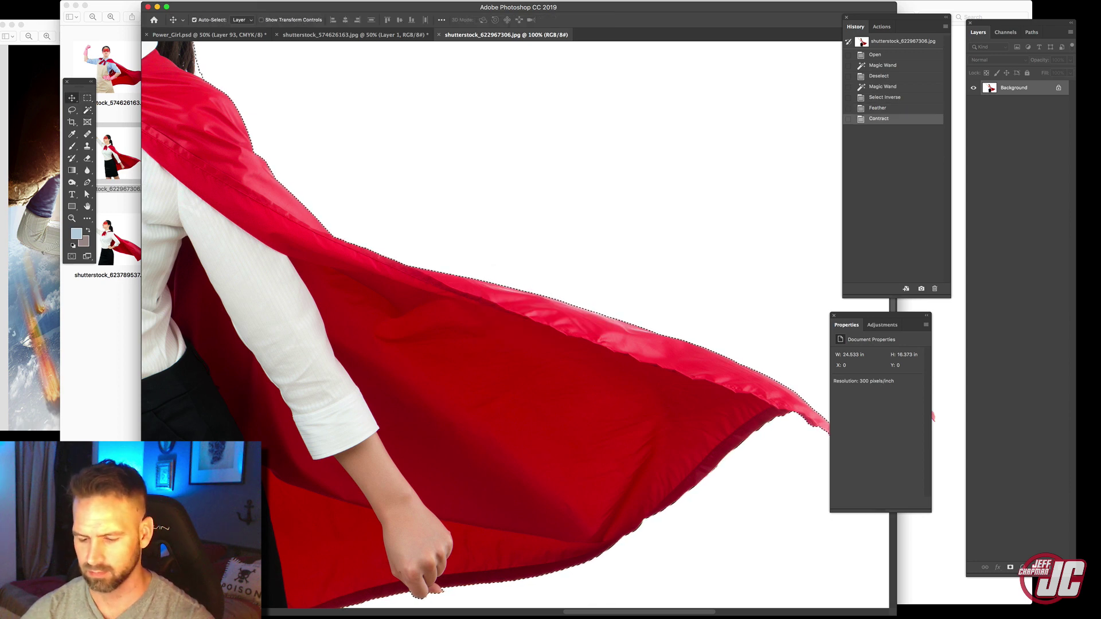
key("super+v")
key("l")
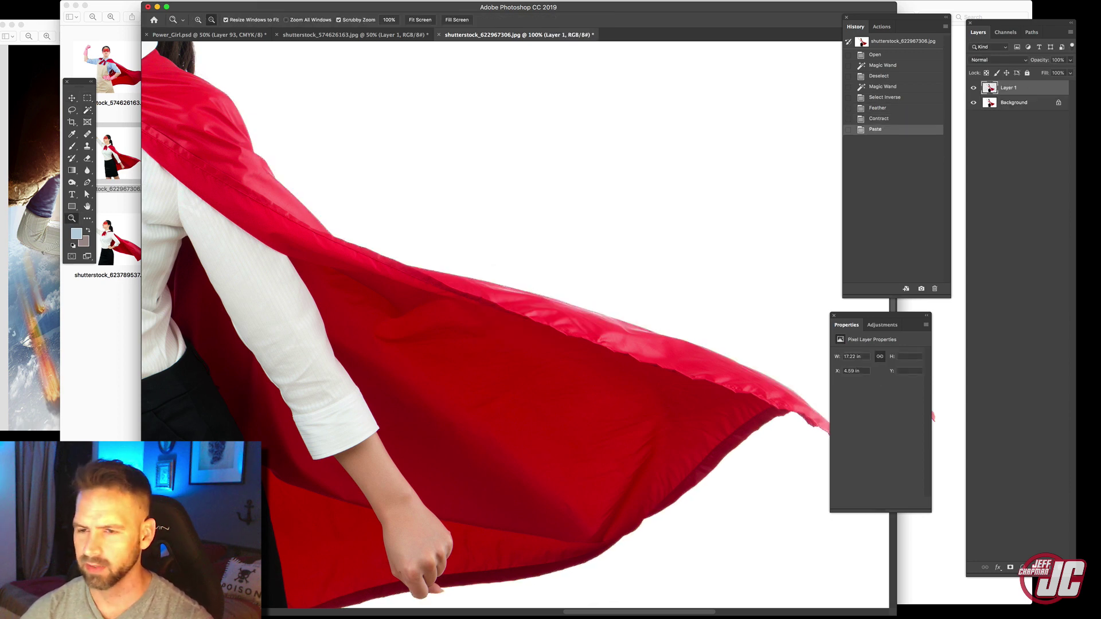
key("super+minus")
mouse_move(340, 160)
left_mouse_down()
mouse_move(435, 406)
mouse_move(709, 476)
mouse_move(659, 244)
left_mouse_up()
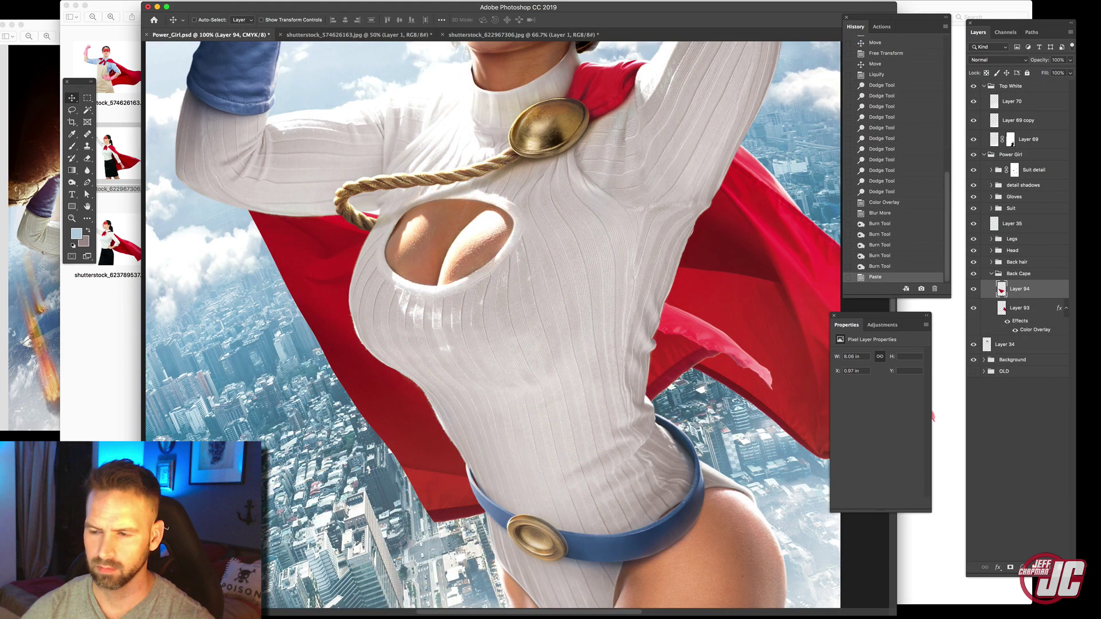
Flip the pasted cape horizontally in Power_Girl.psd, then scale and move it behind the heroine's torso opposite the existing cape
left_click(61, 1)
mouse_move(134, 208)
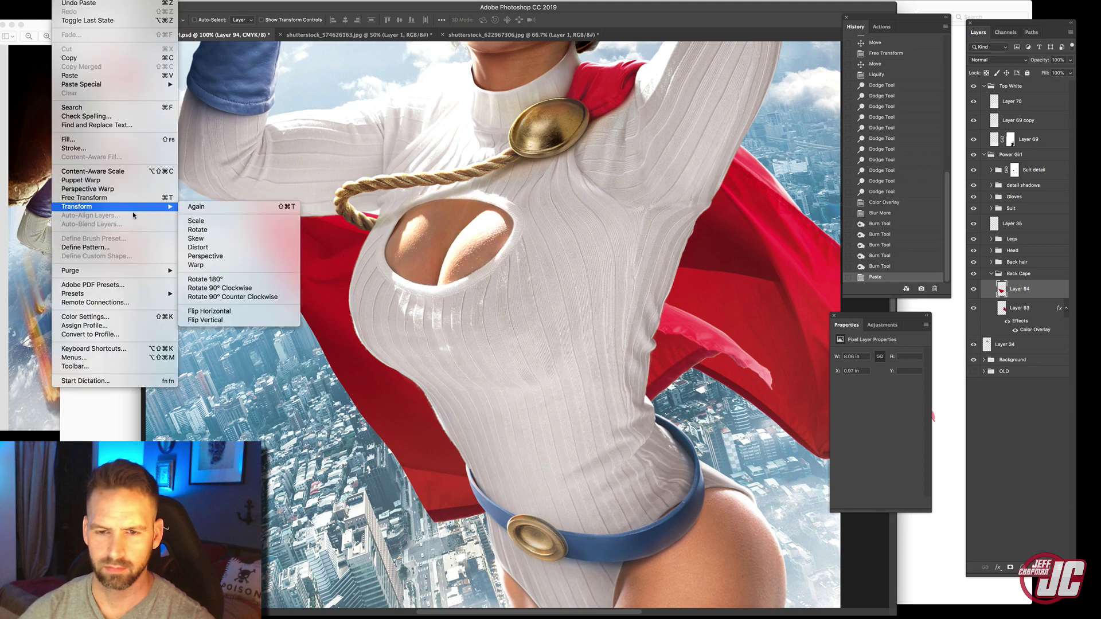
left_click(206, 312)
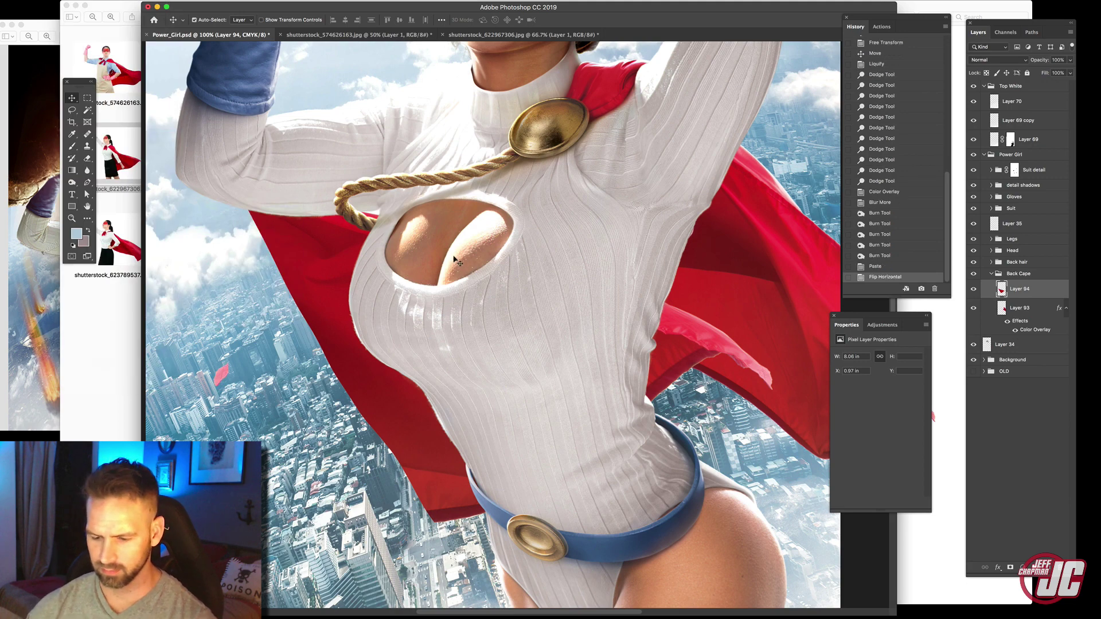
key("super+t")
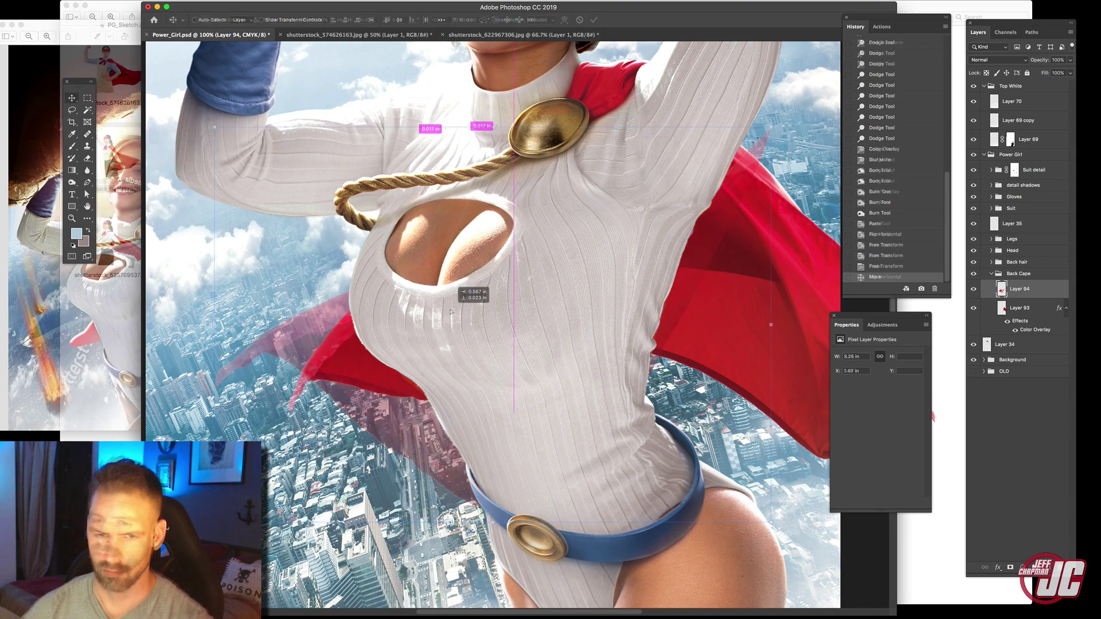
left_click_drag(453, 303, 492, 364)
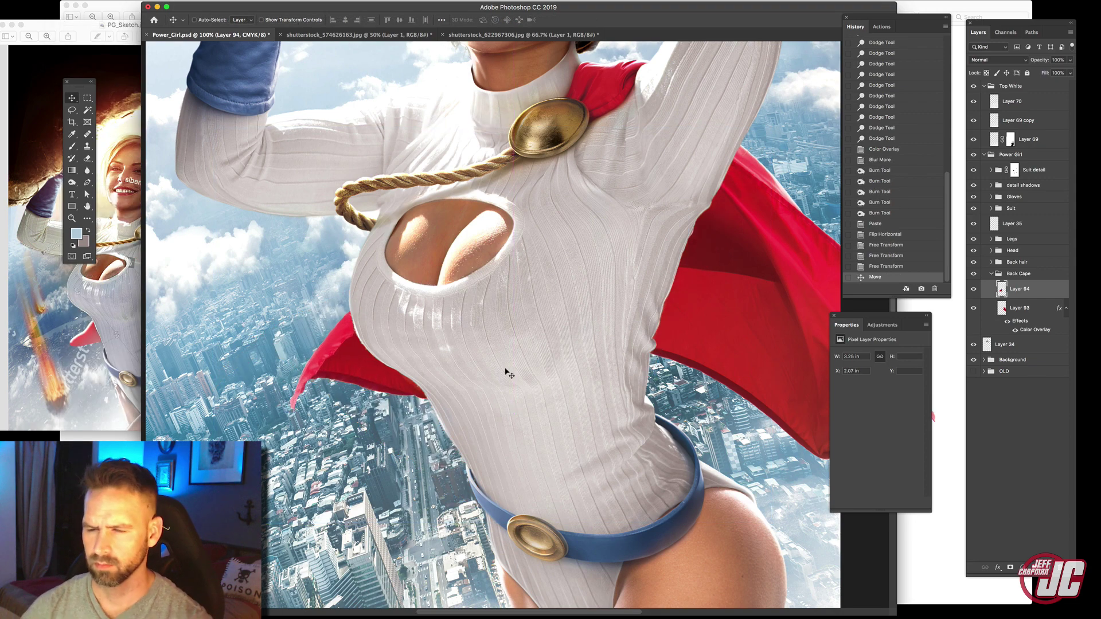
Rotate the new cape piece slightly counterclockwise and reposition it so its tip emerges beside the waist
key("super+t")
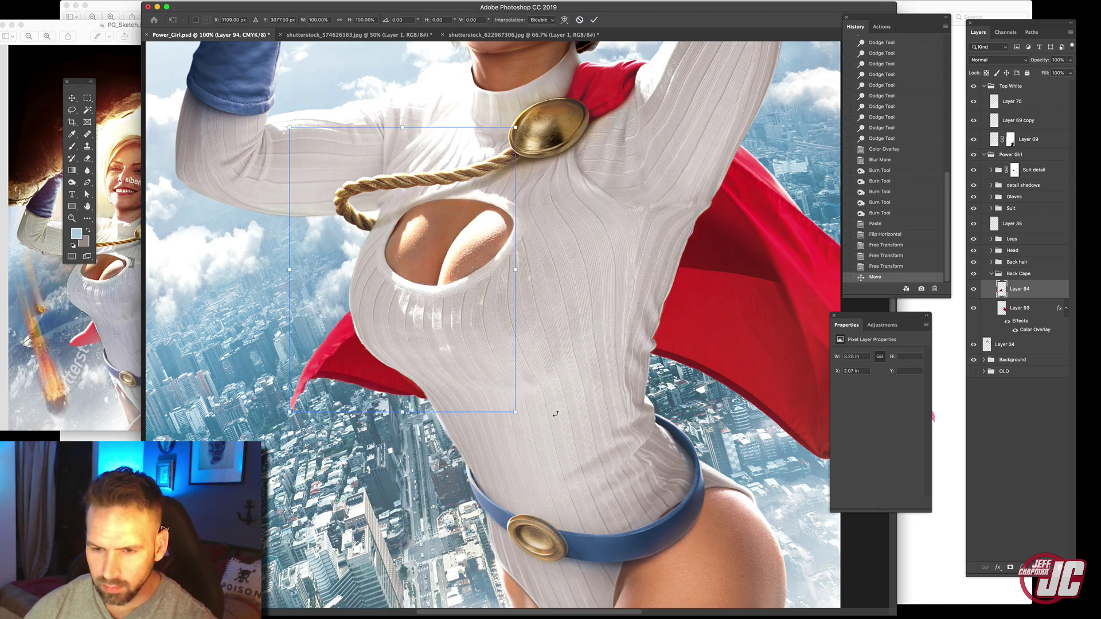
left_click_drag(553, 415, 445, 313)
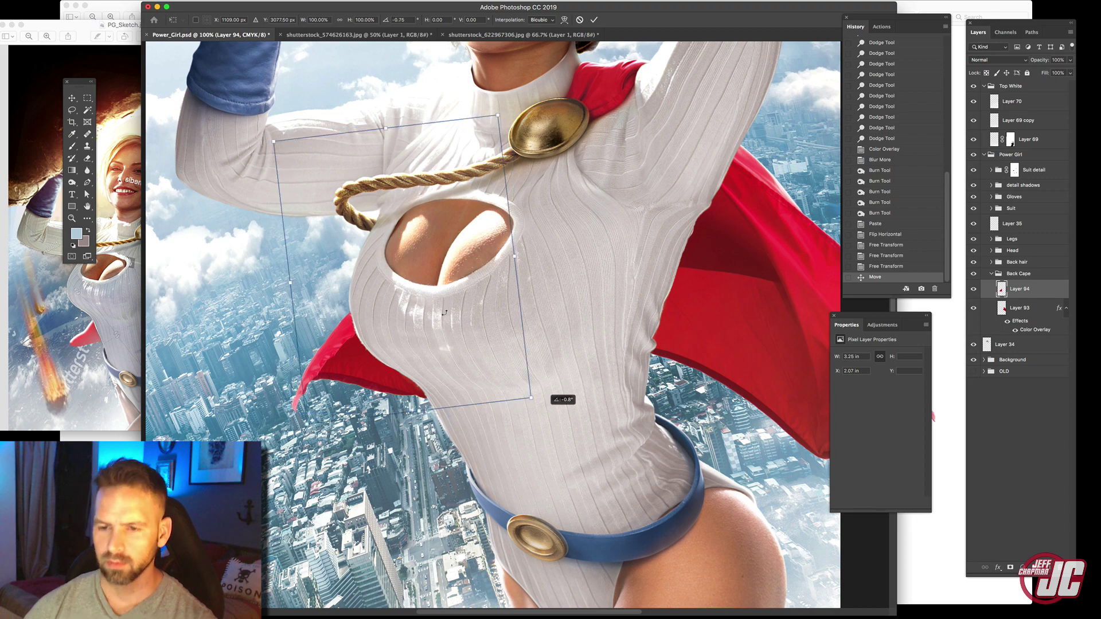
key("Return")
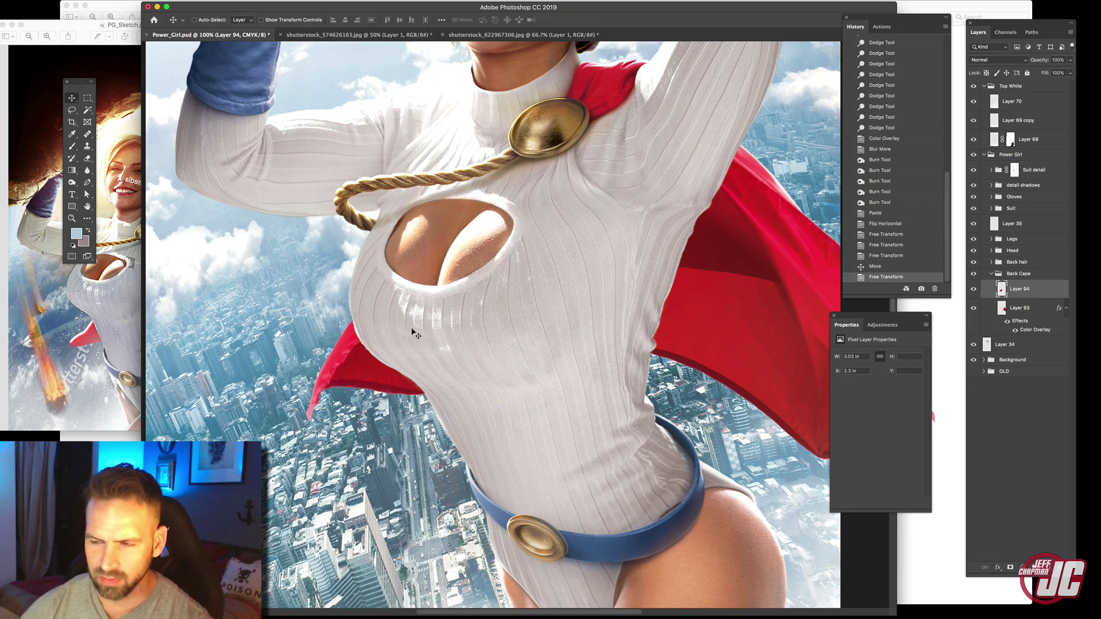
mouse_move(437, 314)
left_mouse_down()
mouse_move(467, 301)
mouse_move(427, 310)
left_mouse_up()
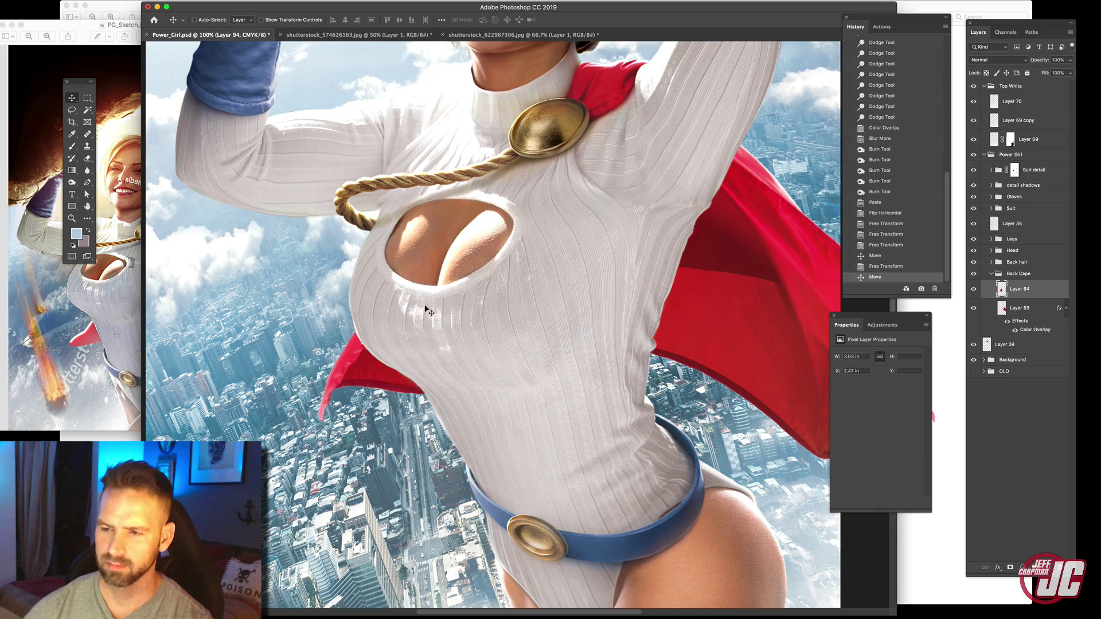
left_click_drag(362, 313, 467, 226)
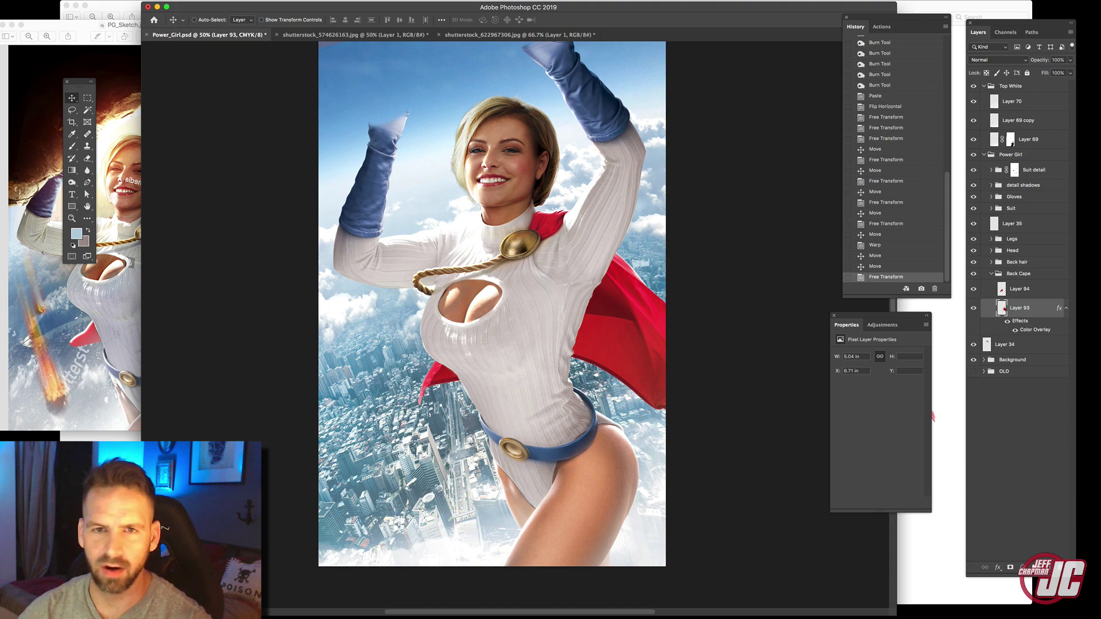
Warp the original cape on Layer 93 to refine how it flows out behind the torso
left_click(85, 0)
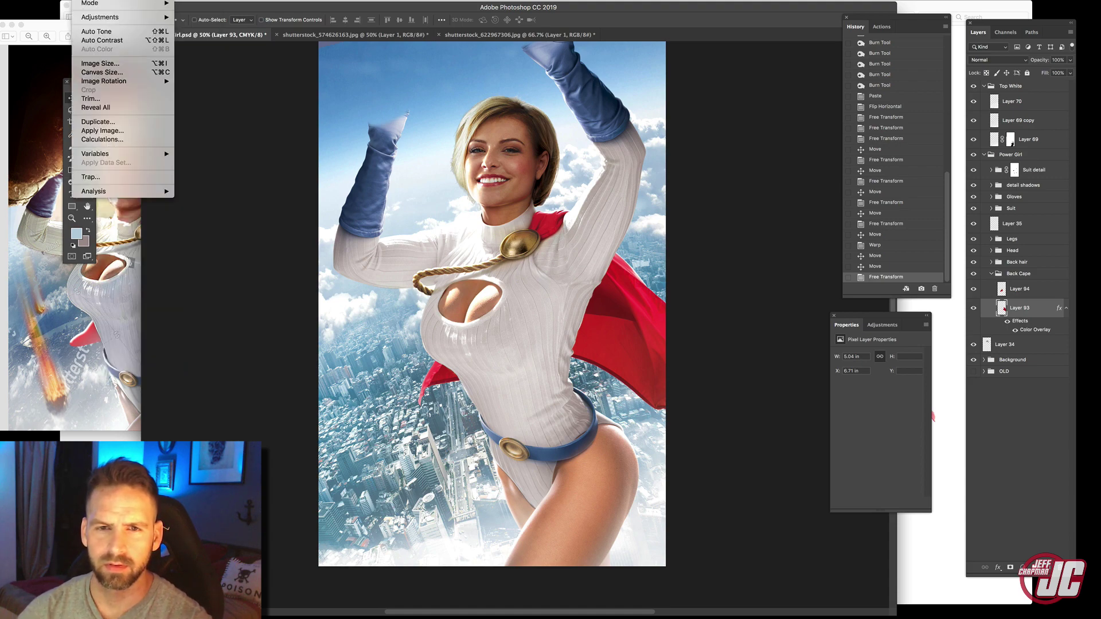
mouse_move(61, 1)
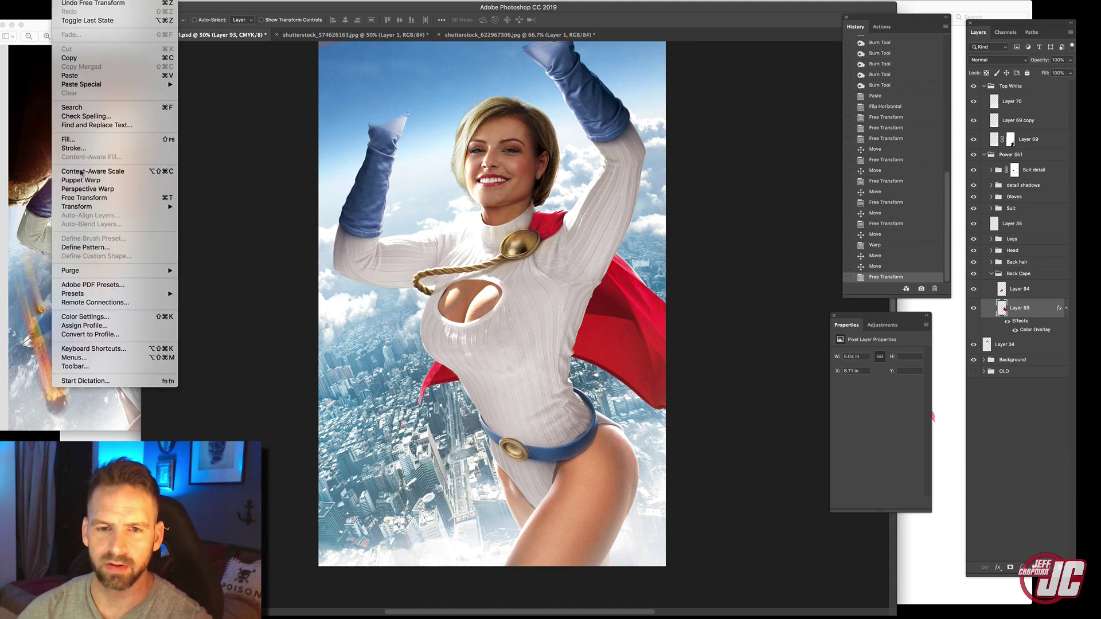
mouse_move(86, 207)
left_click(195, 266)
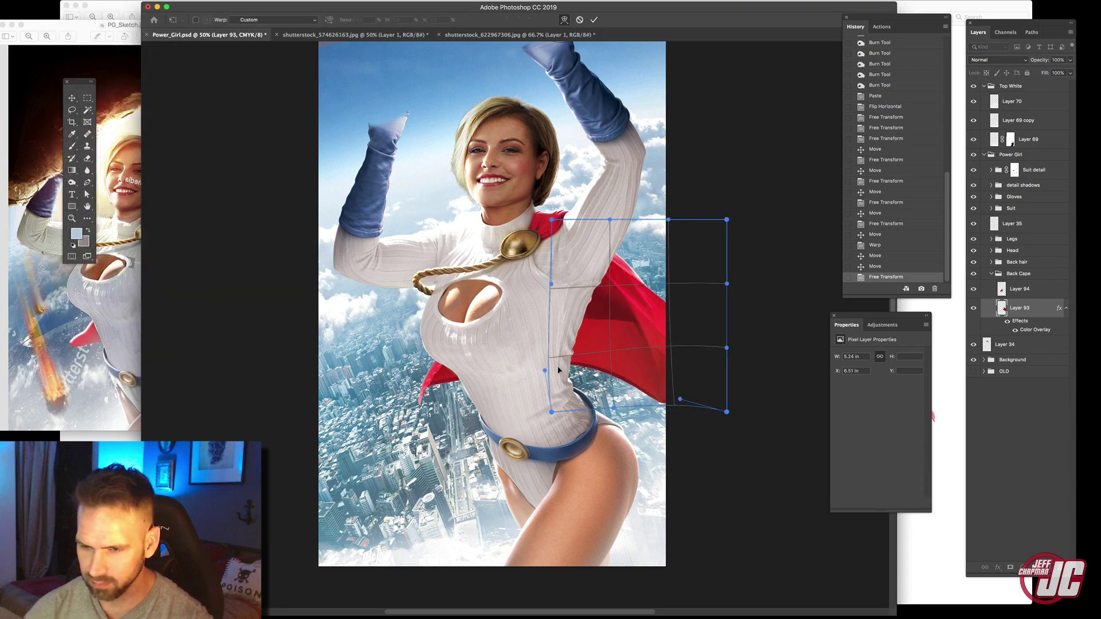
left_click_drag(559, 370, 562, 374)
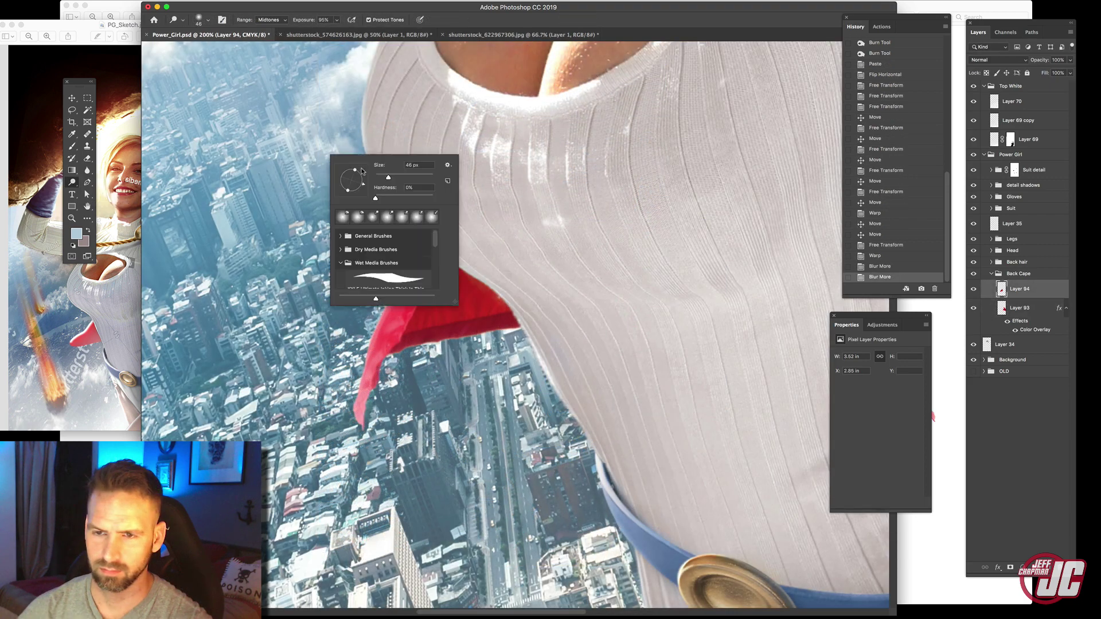
Lighten the outer edge of the smaller cape piece on Layer 94 with Dodge strokes, midtones range at 95% exposure
left_click(365, 108)
left_click_drag(418, 244, 402, 287)
left_click_drag(417, 248, 367, 376)
left_click(337, 20)
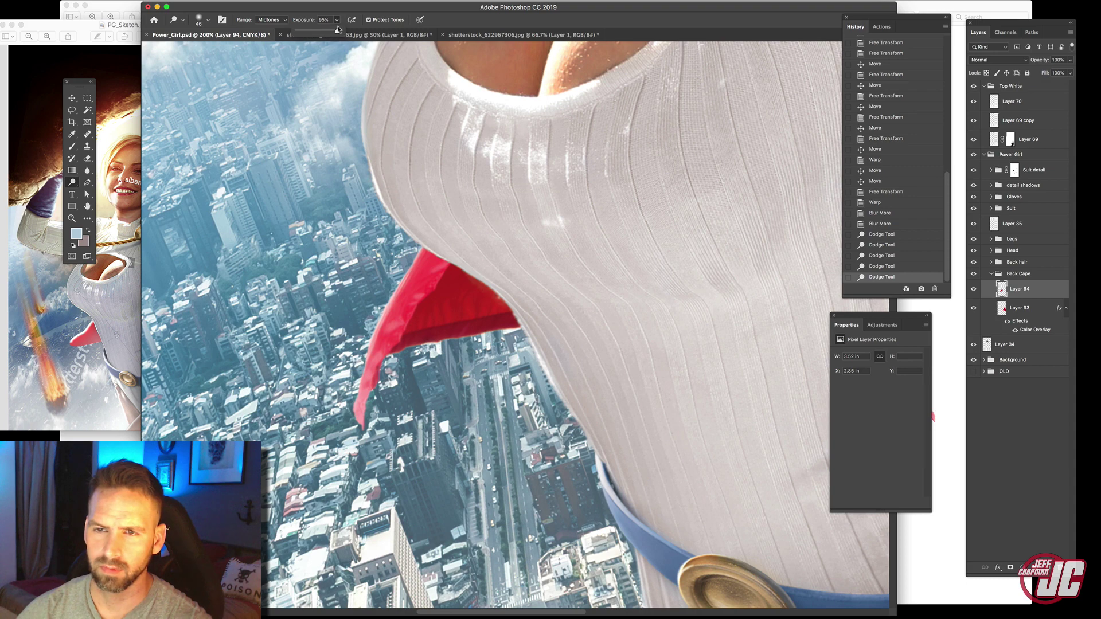
mouse_move(416, 255)
left_mouse_down()
mouse_move(381, 319)
mouse_move(361, 411)
left_mouse_up()
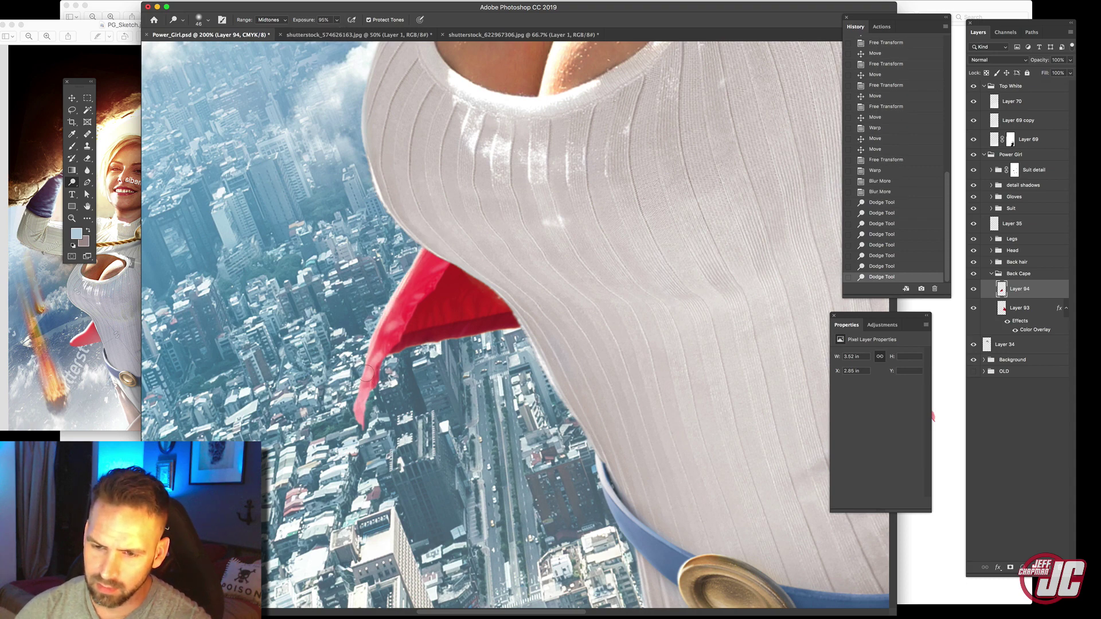
mouse_move(374, 341)
left_mouse_down()
mouse_move(356, 419)
mouse_move(416, 252)
left_mouse_up()
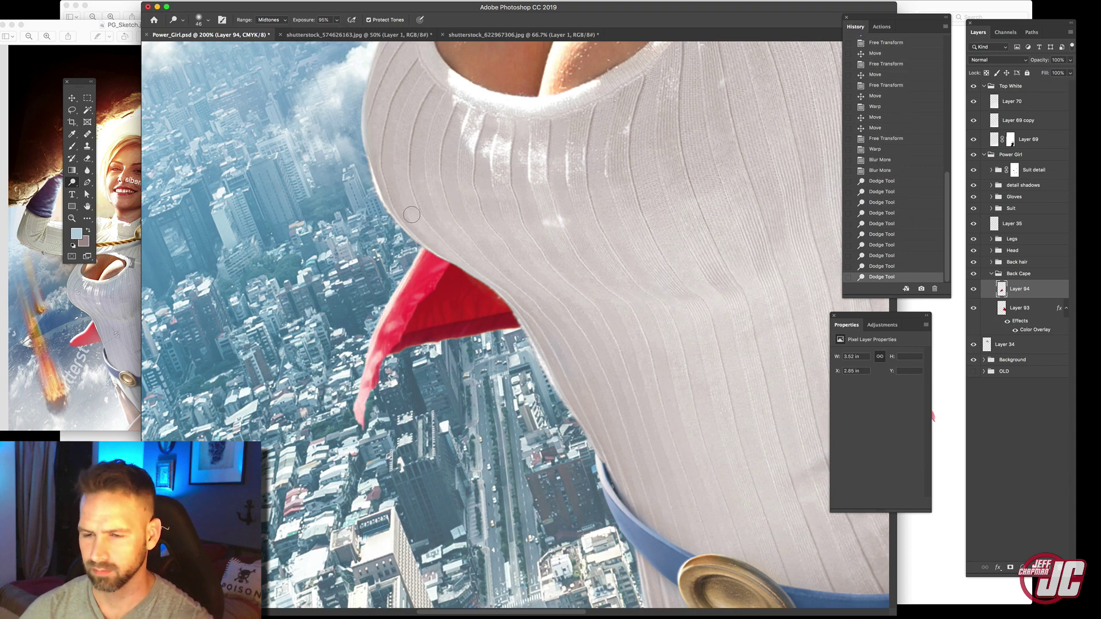
Try brightening the small cape piece's rim and tip further with Dodge, switching the range from midtones to highlights
left_click_drag(374, 320, 362, 404)
left_click_drag(393, 301, 362, 407)
left_click_drag(380, 332, 384, 321)
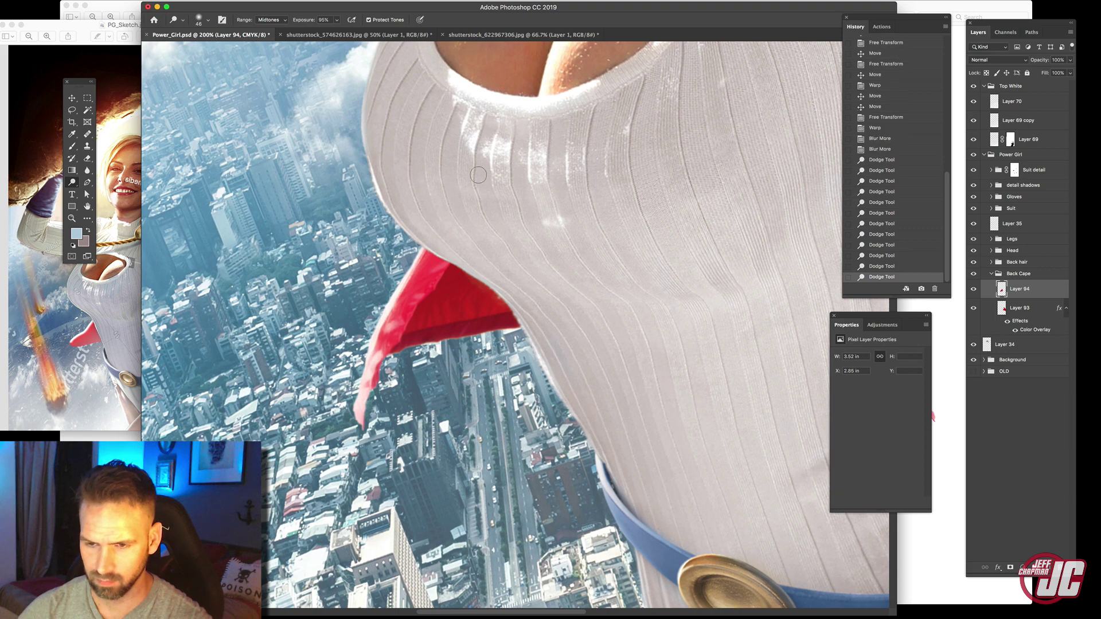
left_click(281, 22)
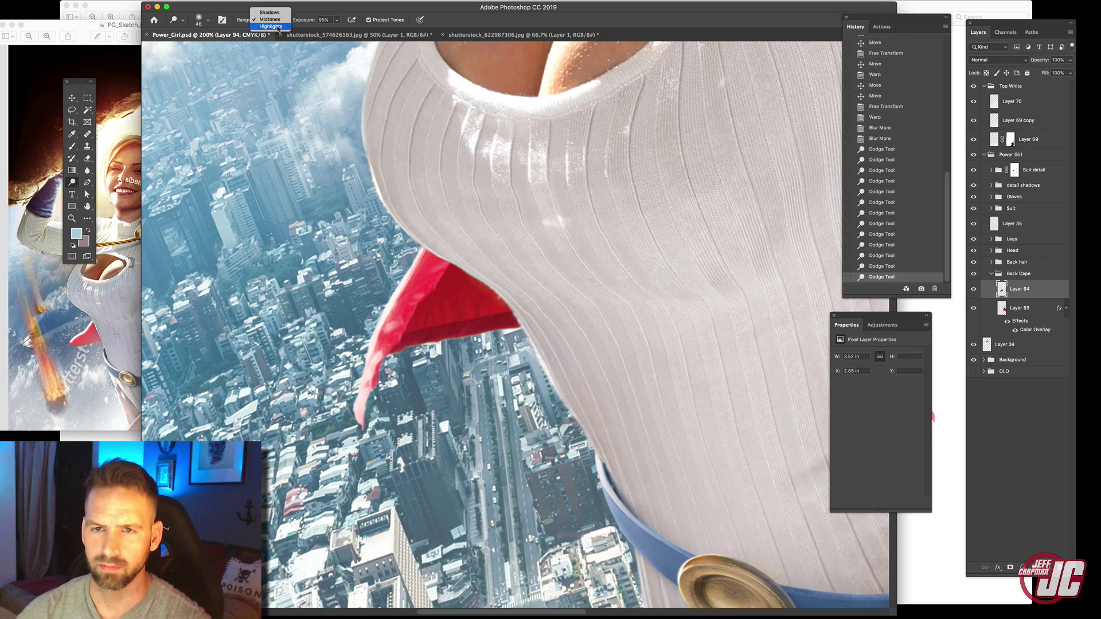
left_click(273, 29)
mouse_move(361, 413)
left_mouse_down()
mouse_move(373, 343)
mouse_move(351, 449)
left_mouse_up()
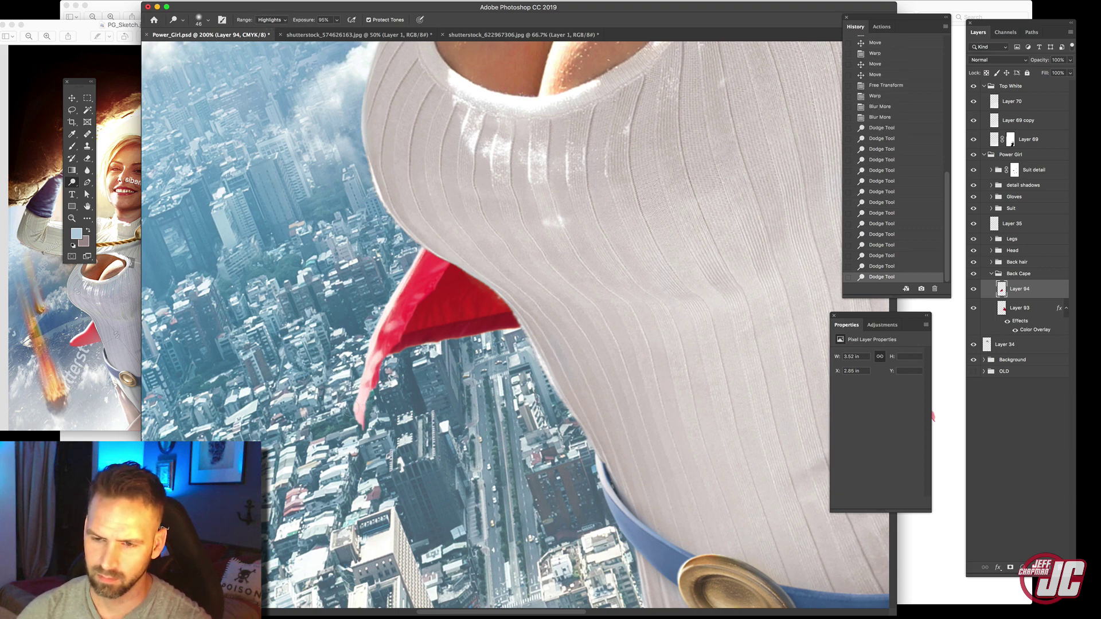
left_click_drag(382, 349, 391, 324)
Undo the last six Dodge strokes on the small cape piece
key("super+z")
key("super+z")
key("super+z")
key("super+z")
key("super+z")
key("super+z")
key("v")
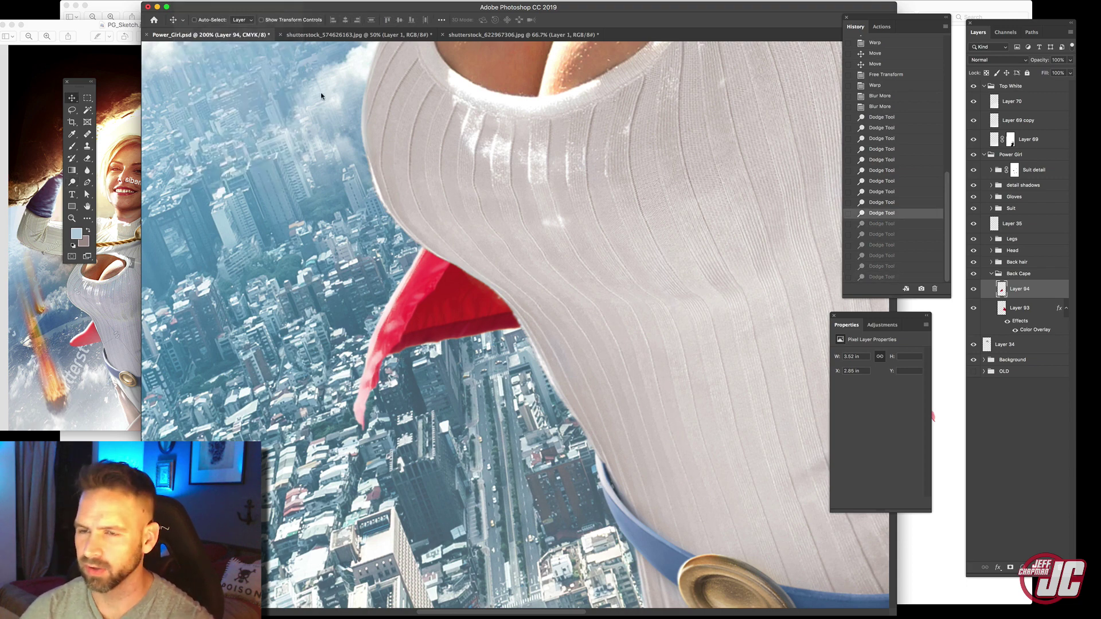
Liquify the small cape piece's lower edge near the tip, reducing the brush to size 40 at pressure 46
key("shift+super+x")
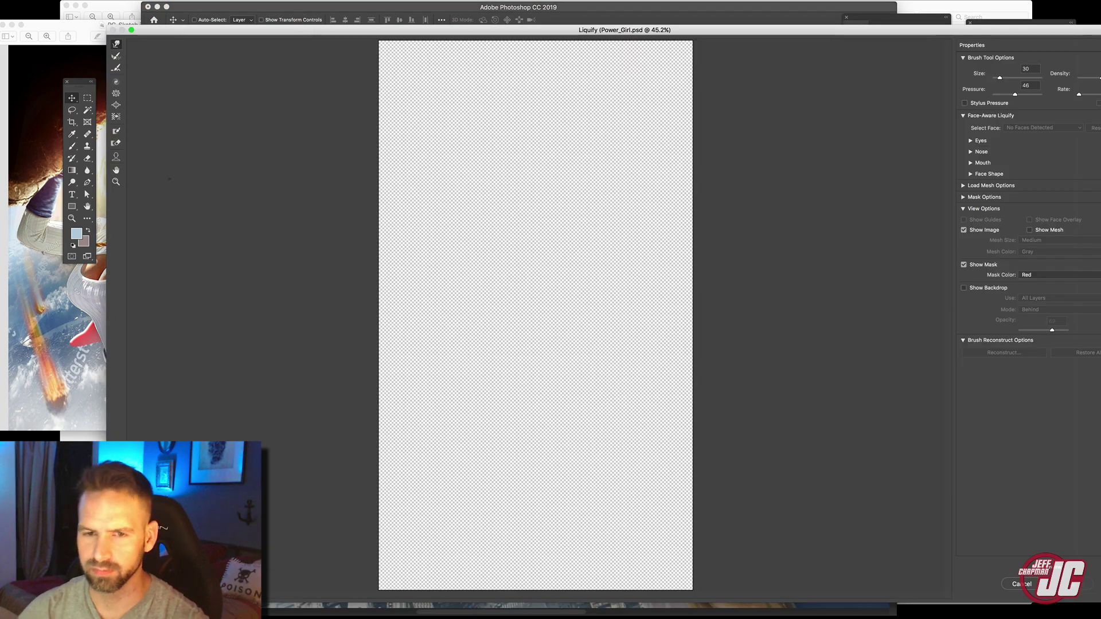
left_click(115, 182)
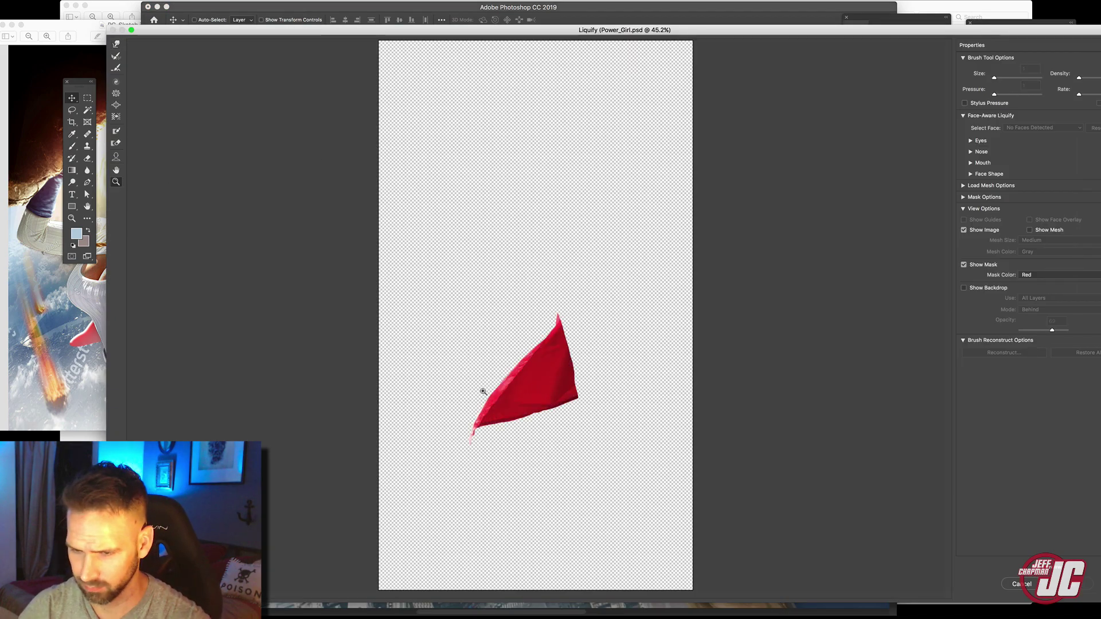
left_click_drag(481, 394, 504, 456)
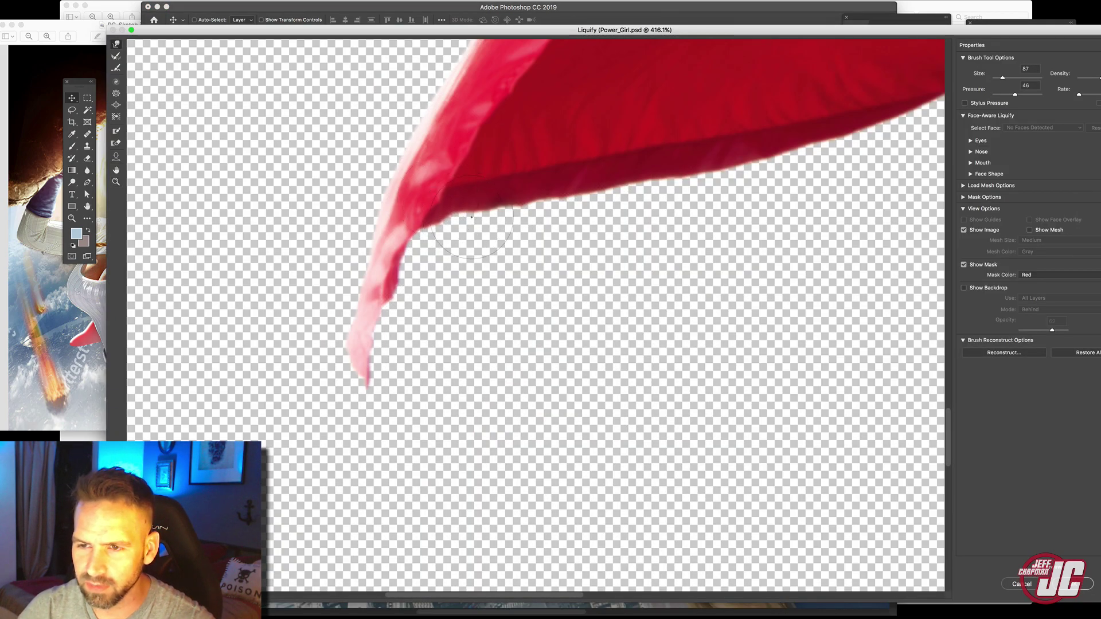
key("bracketleft")
key("bracketleft")
key("bracketleft")
key("bracketleft")
key("bracketleft")
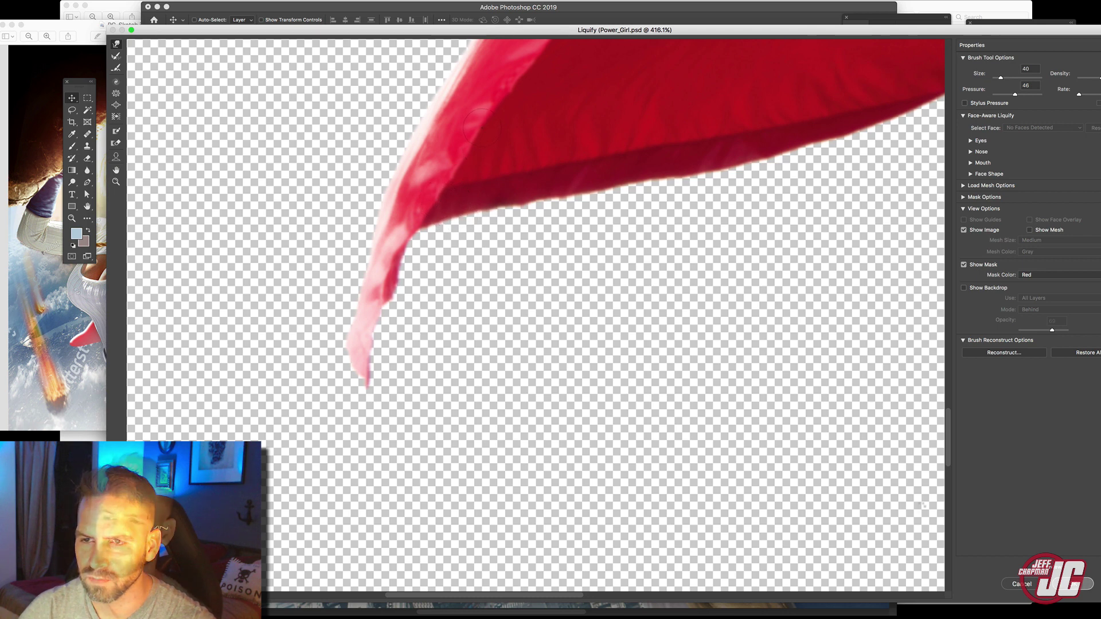
key("Return")
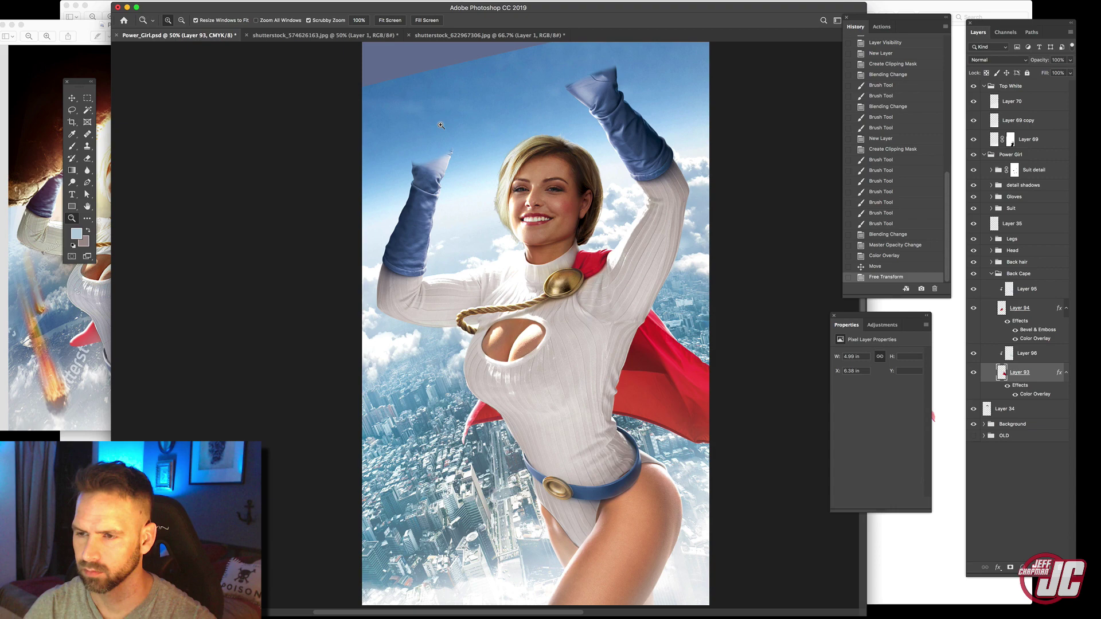
Examine the hair edges around the face and identify the hair layer in the Back hair group by toggling its visibility
left_click(508, 206)
left_click(509, 206)
left_click(509, 206)
left_click(509, 206)
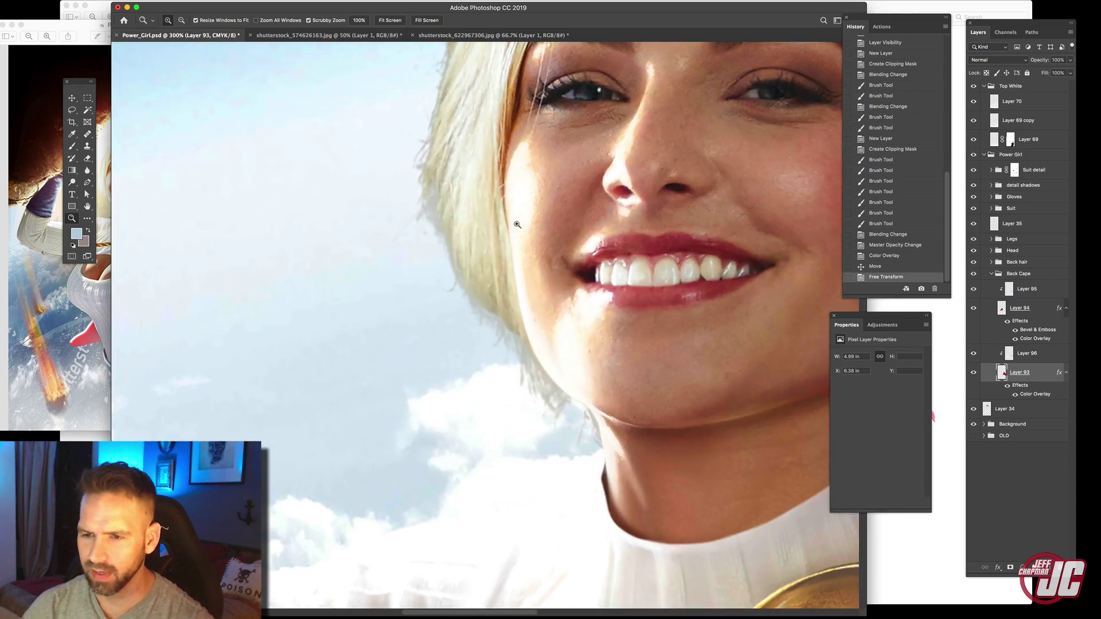
left_click(516, 225, "alt")
left_click_drag(493, 185, 483, 283)
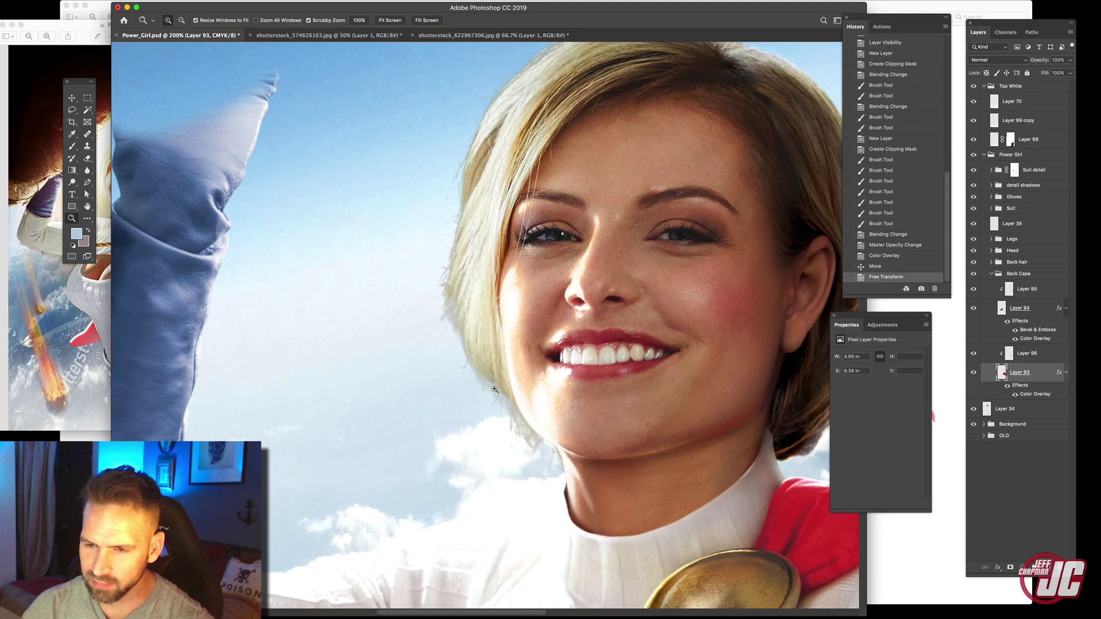
scroll(491, 115, "up", 3)
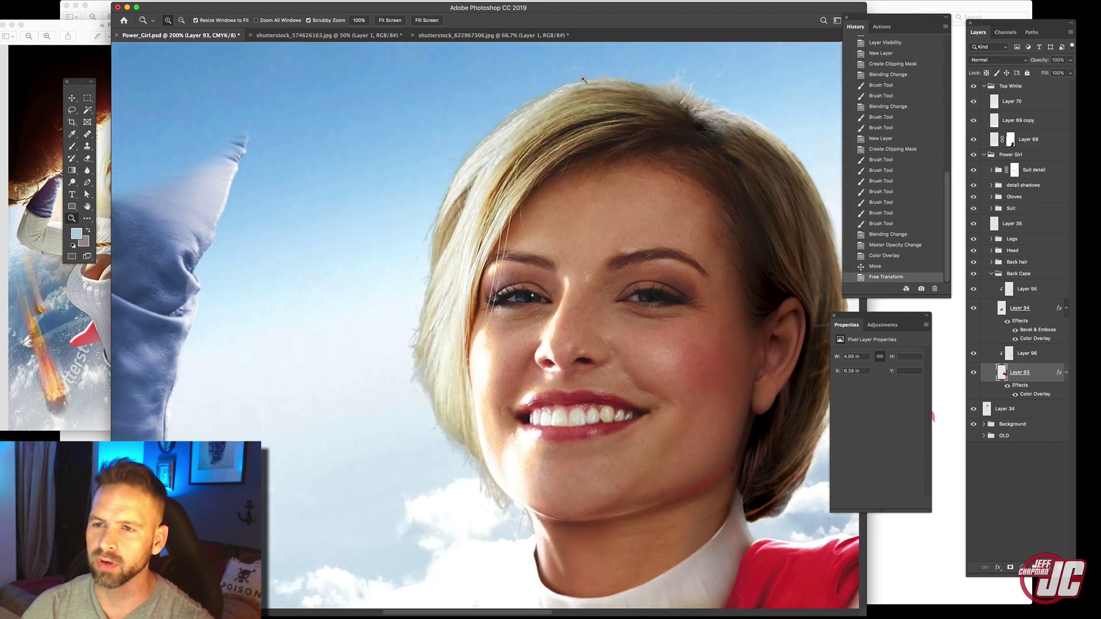
left_click(993, 274)
left_click(991, 251)
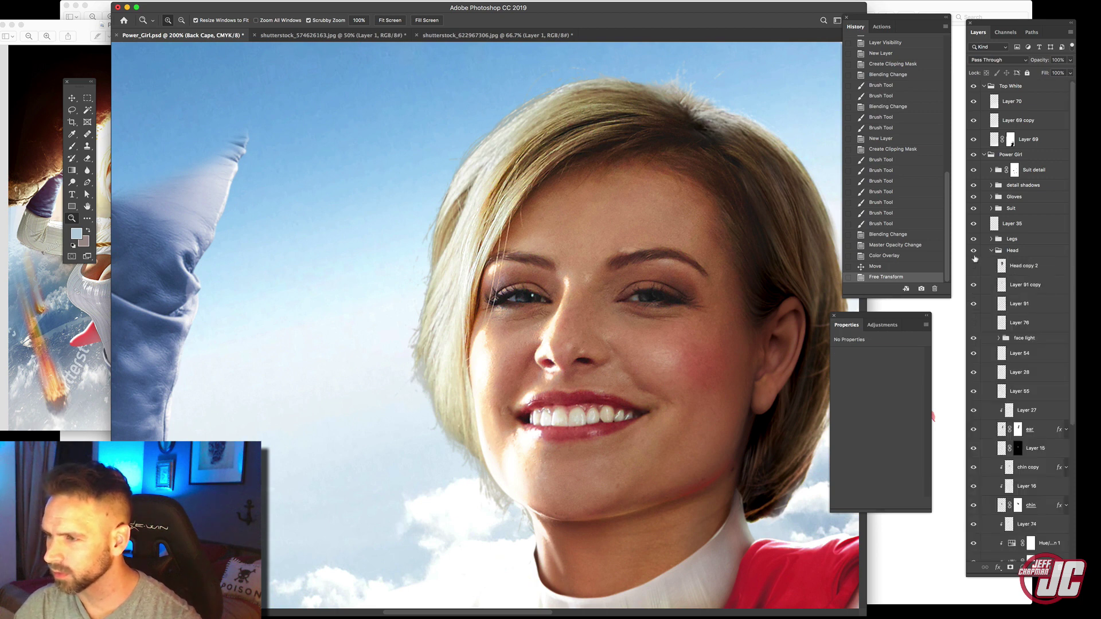
left_click(991, 251)
left_click(991, 262)
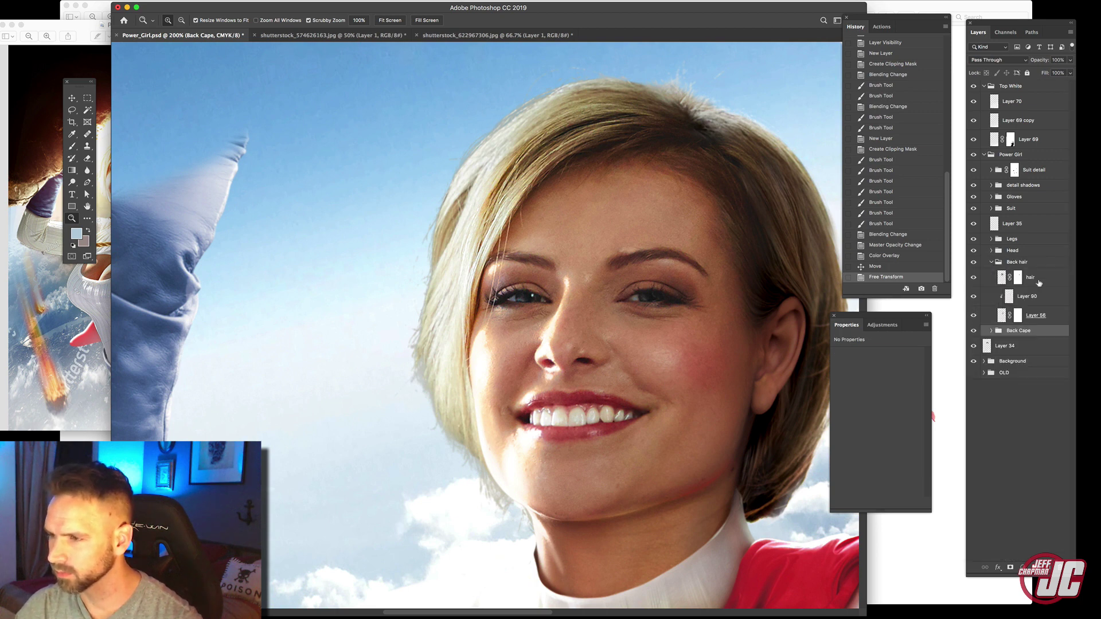
left_click(974, 278)
left_click(974, 277)
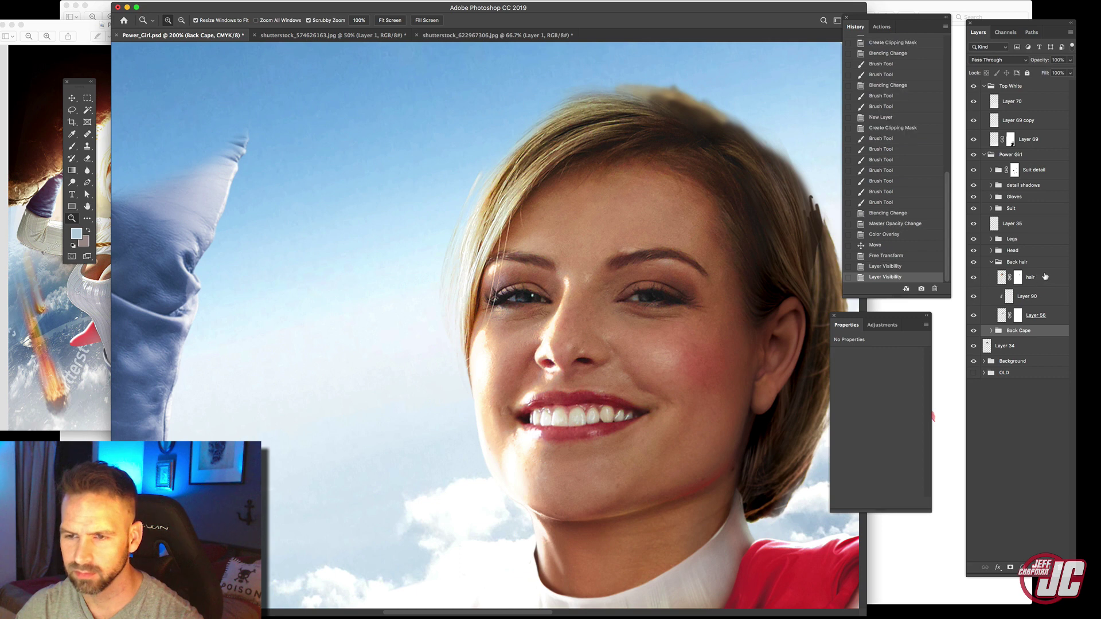
Add a new layer above the hair layer, clip it to that layer, and set its blending mode to Lighten
left_click(1045, 281)
key("alt+shift+super+n")
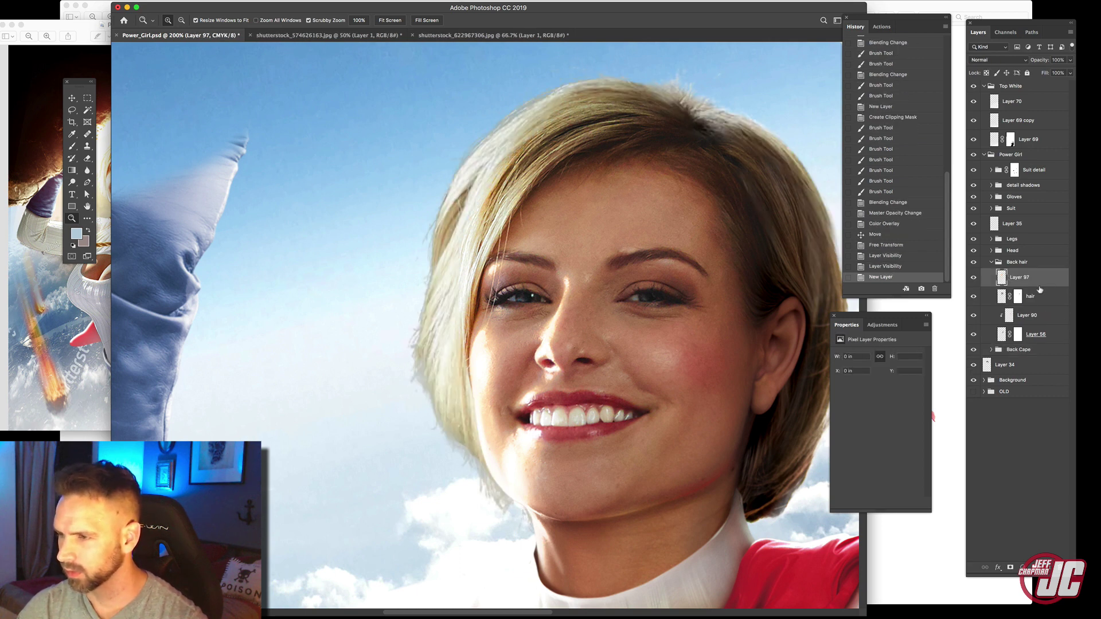
right_click(1044, 277)
left_click(963, 392)
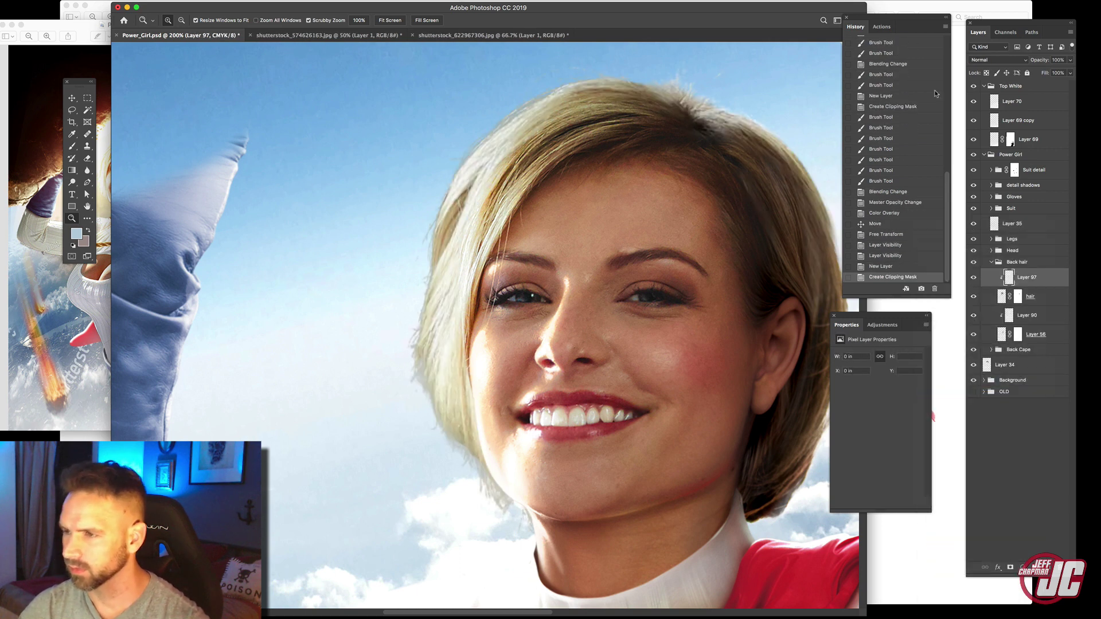
left_click(1020, 61)
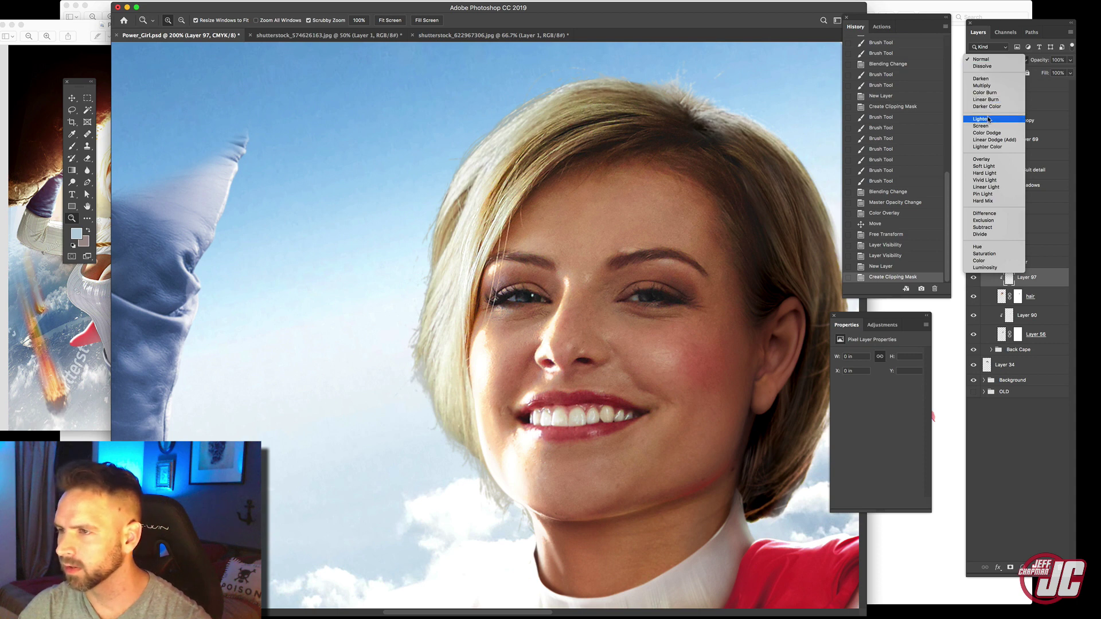
left_click(982, 85)
Paint soft white highlights along the hair's outer edge on Layer 97 using a 140 px brush at 12% opacity
left_click(74, 245)
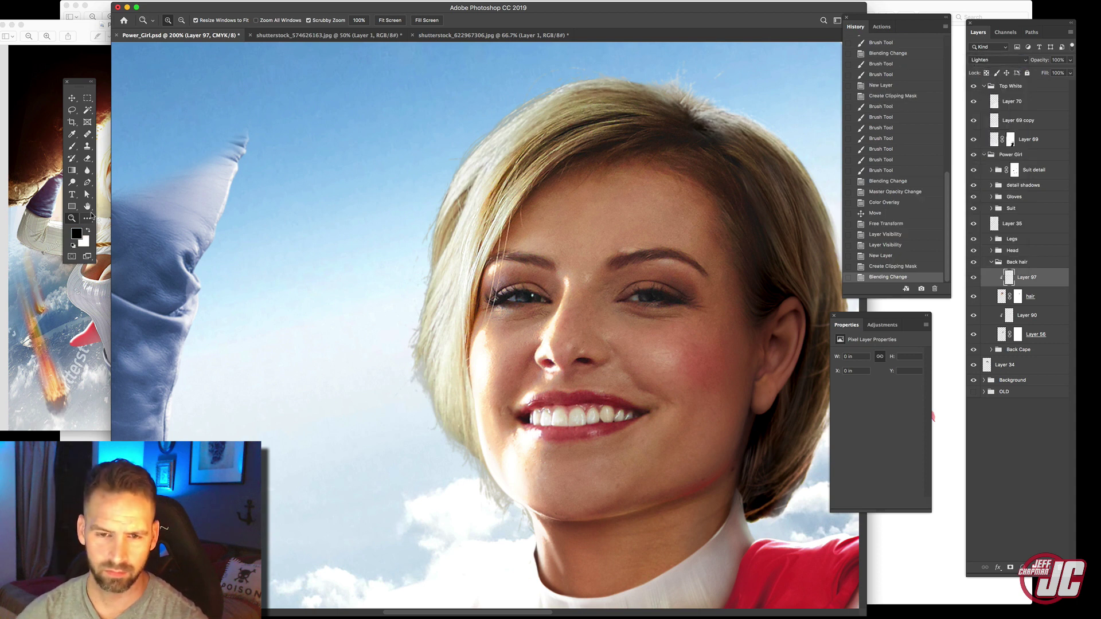
key("x")
left_click(87, 147)
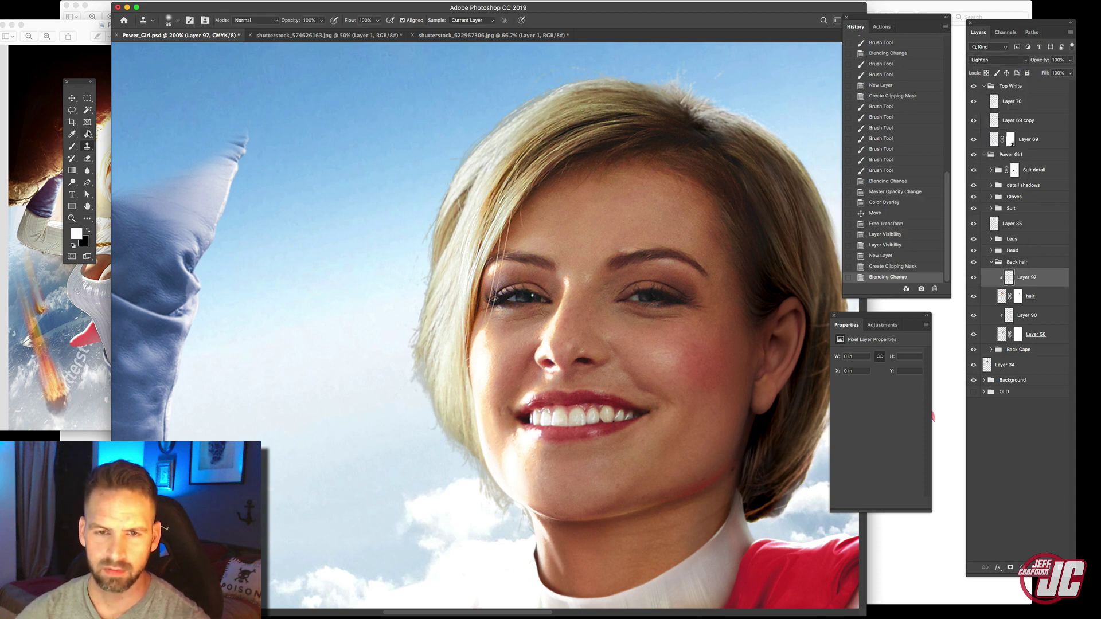
left_click(72, 147)
right_click(350, 150)
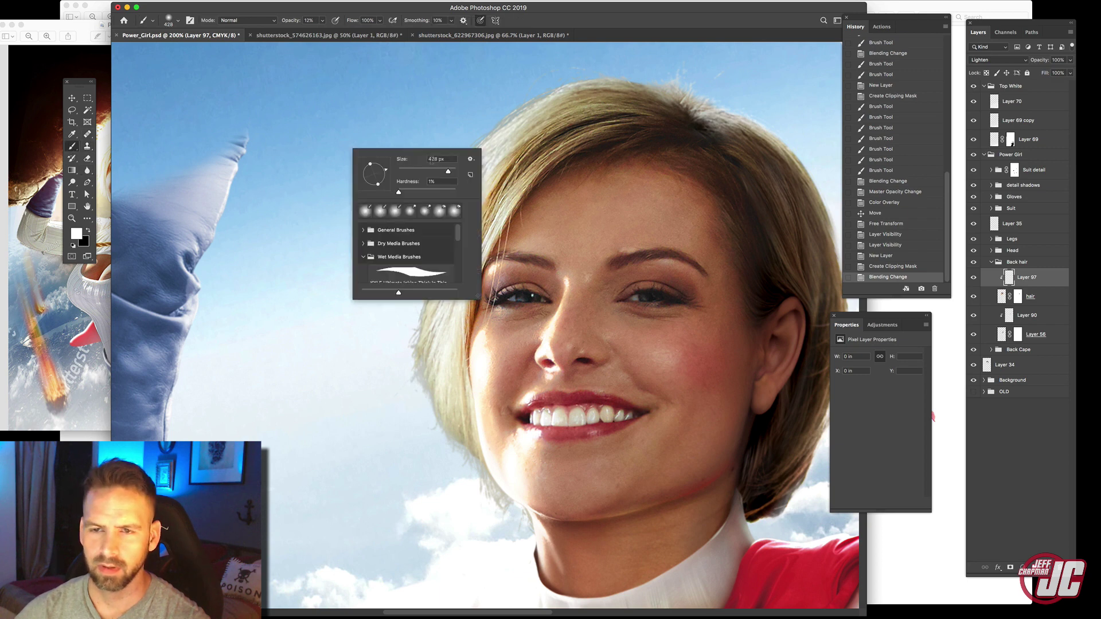
left_click_drag(440, 170, 436, 171)
left_click(442, 114)
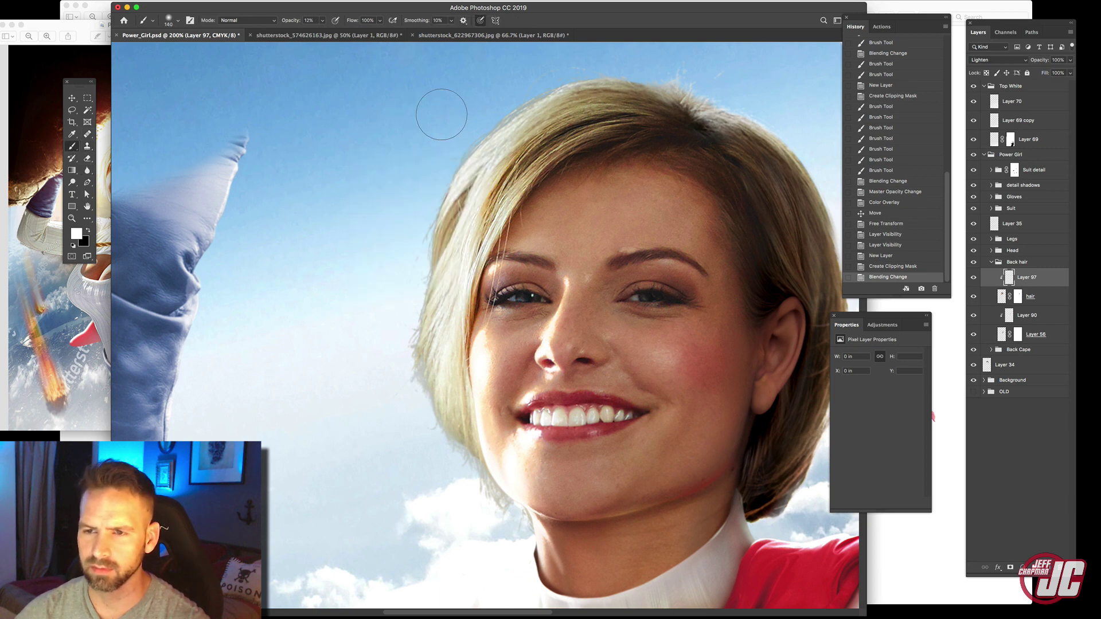
left_click_drag(502, 98, 406, 197)
Strengthen the rim light at the crown with 60% brush opacity, and refine the hair's outer side using a 63 px brush at 42%
key("6")
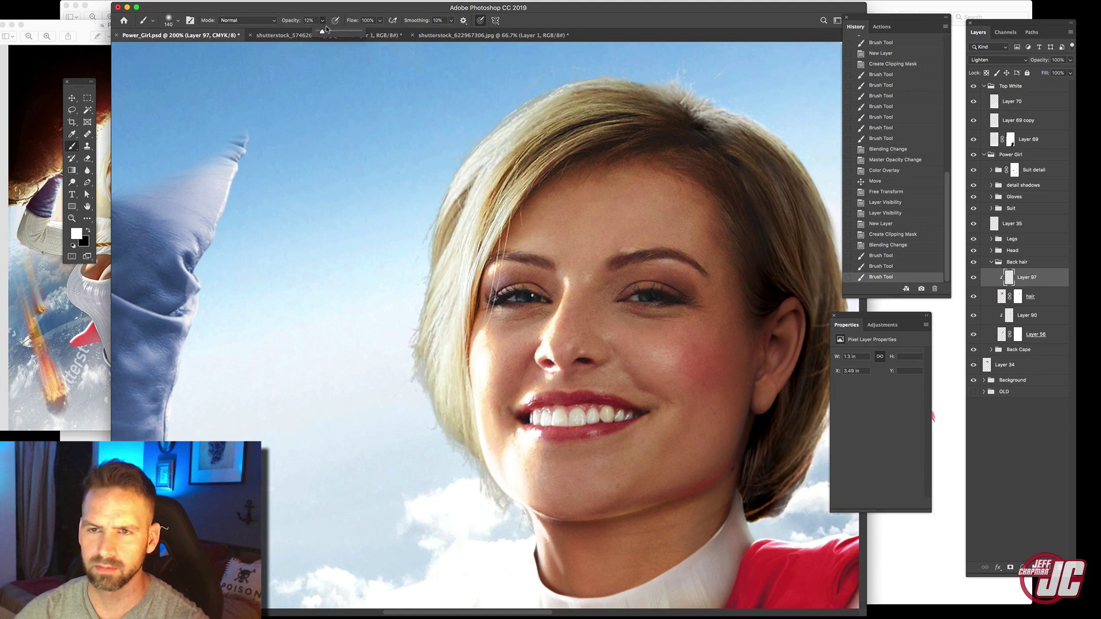
left_click_drag(470, 126, 566, 76)
right_click(526, 91)
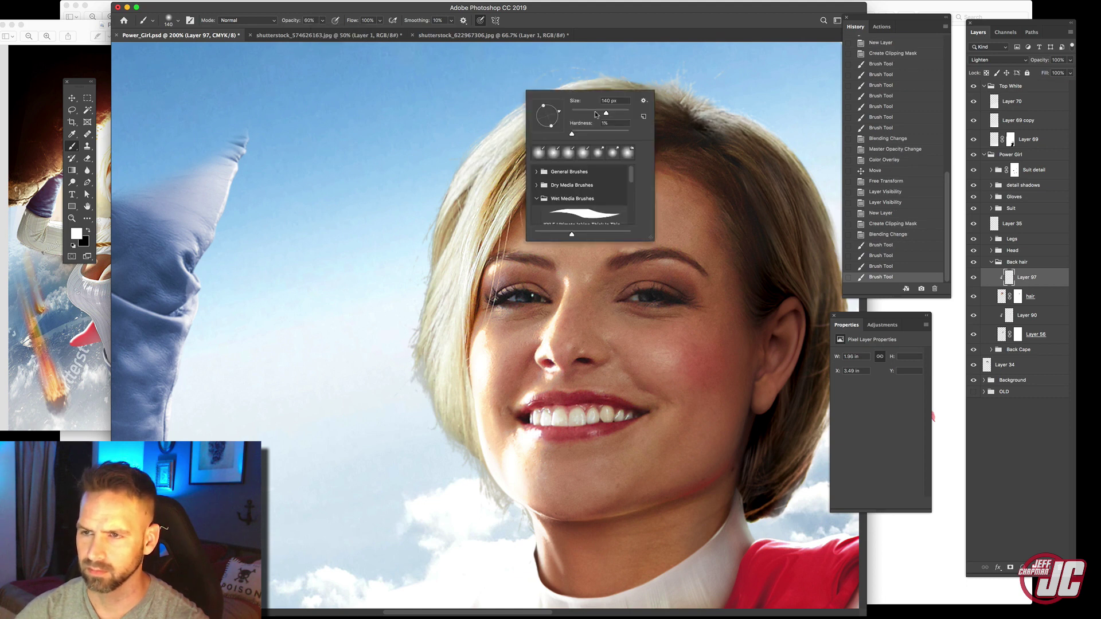
left_click_drag(324, 21, 315, 28)
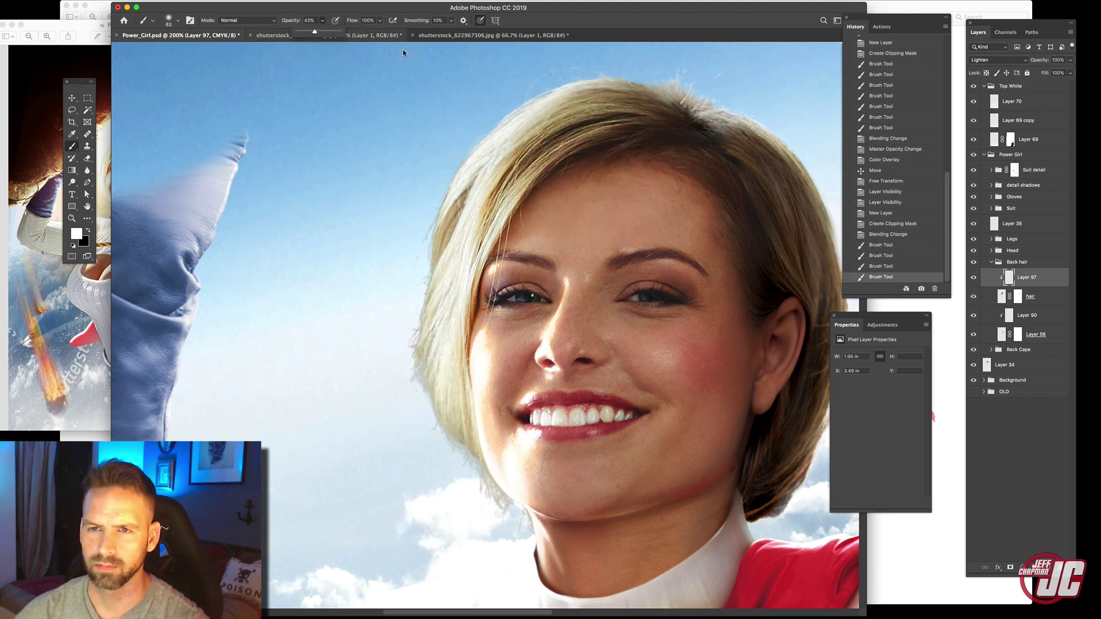
mouse_move(485, 168)
left_mouse_down()
mouse_move(440, 184)
mouse_move(426, 246)
left_mouse_up()
left_click_drag(407, 345, 407, 351)
left_click_drag(415, 255, 406, 392)
mouse_move(408, 334)
left_mouse_down()
mouse_move(445, 448)
mouse_move(448, 440)
mouse_move(478, 493)
left_mouse_up()
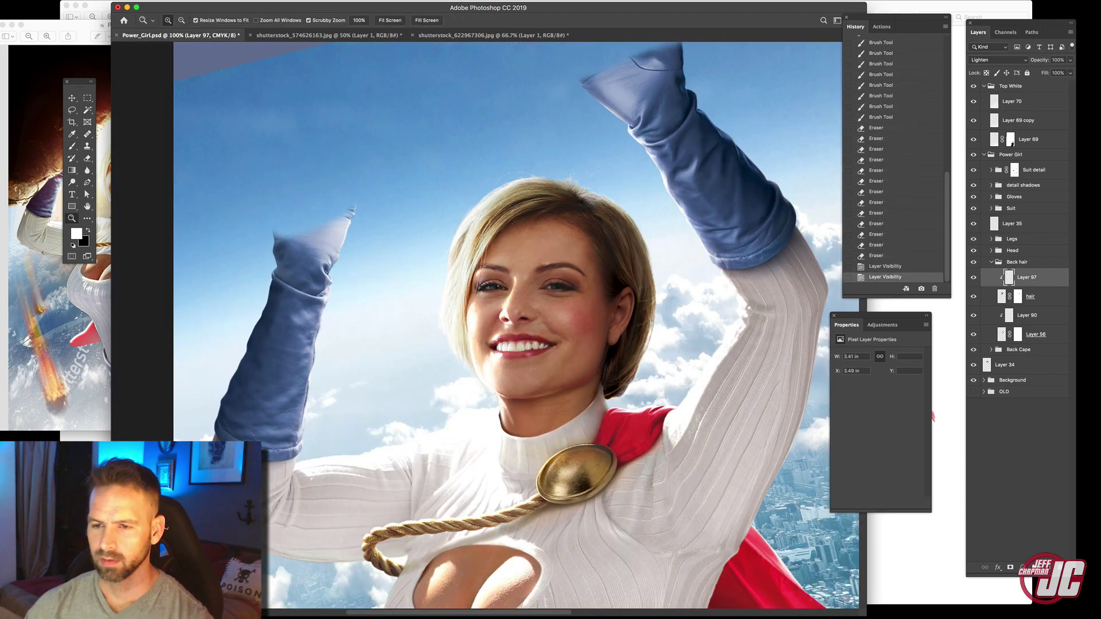
key("super+minus")
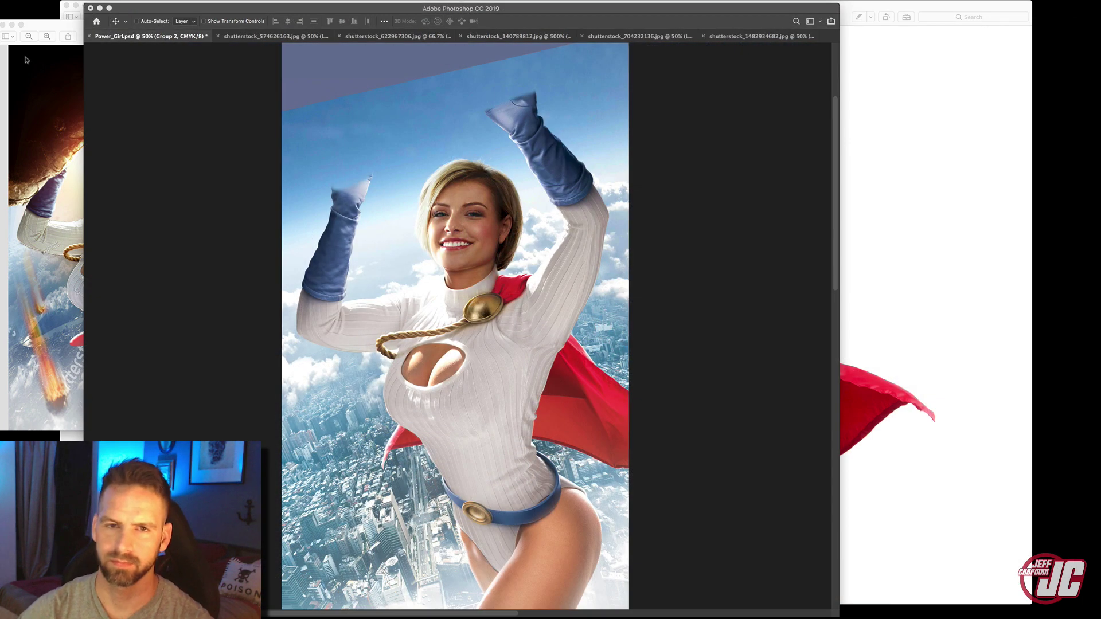
Switch to Preview, compare the two sunset stock photos, and open shutterstock_1103183105.jpg in Photoshop
left_click(559, 208)
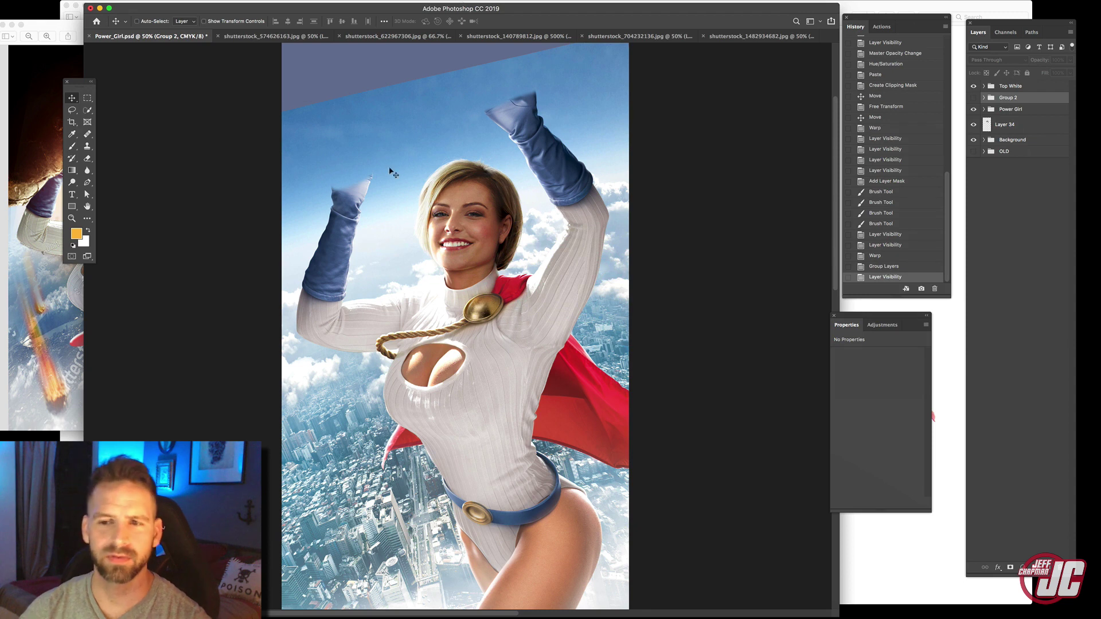
key("super+Tab")
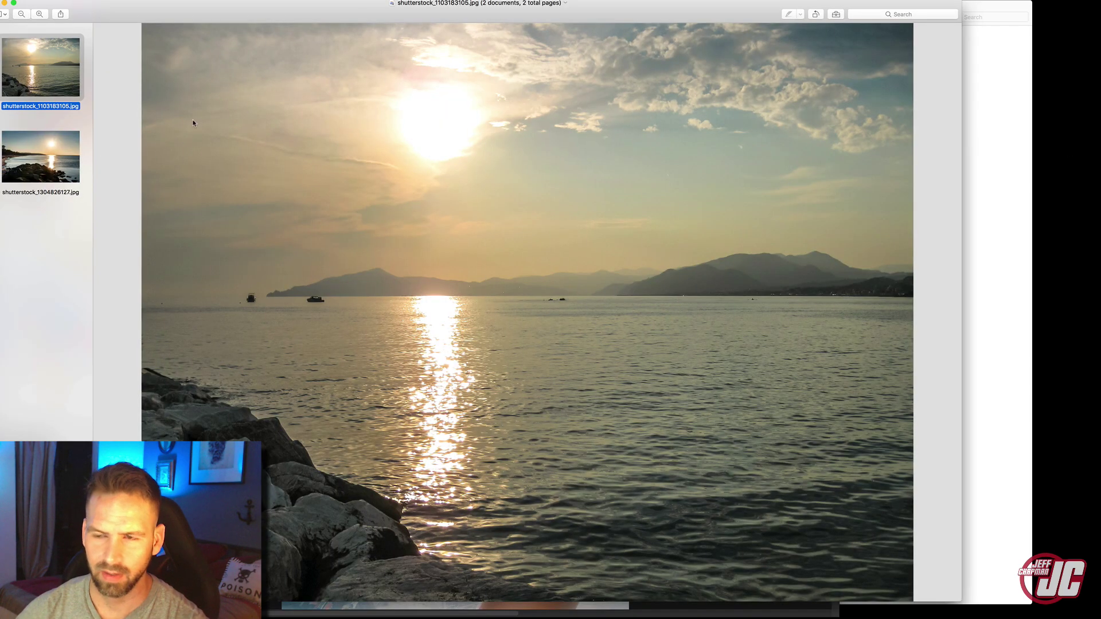
left_click(75, 150)
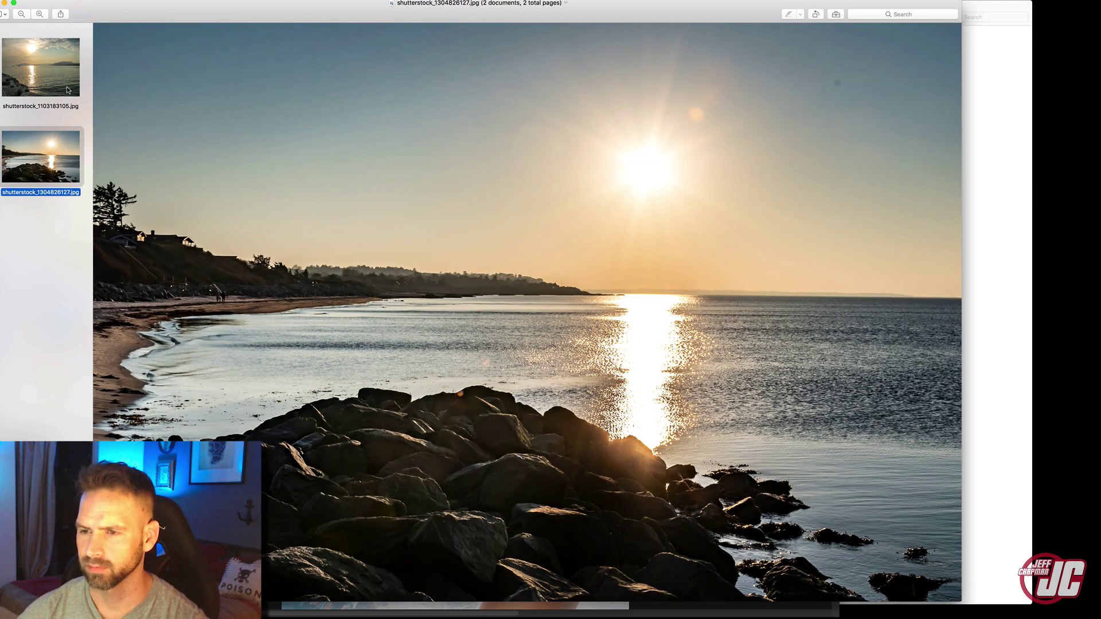
left_click(54, 91)
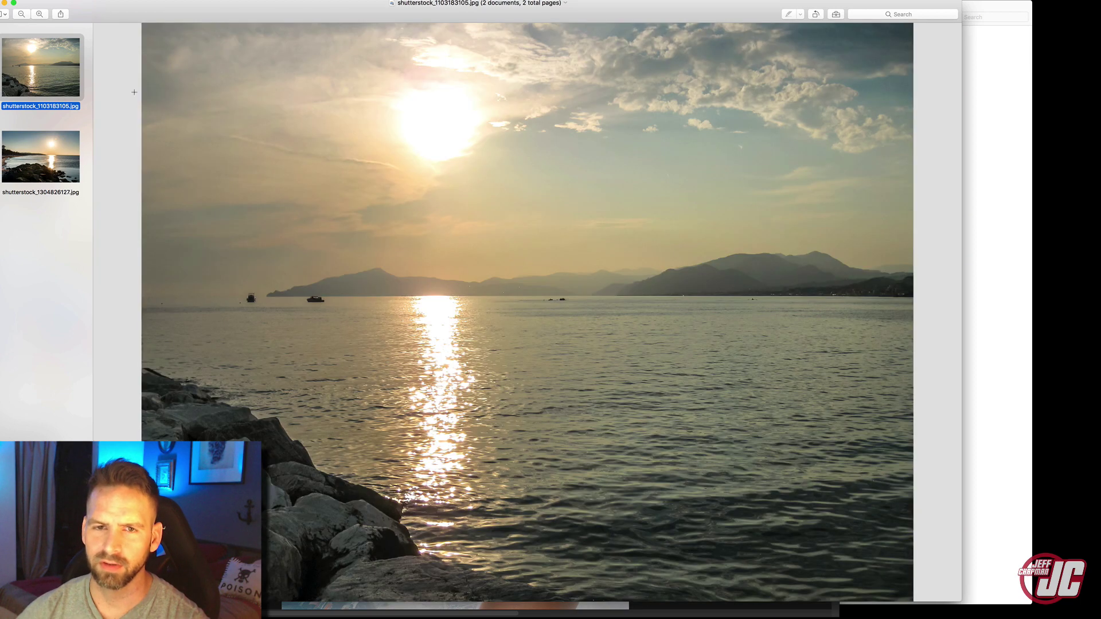
left_click(334, 609)
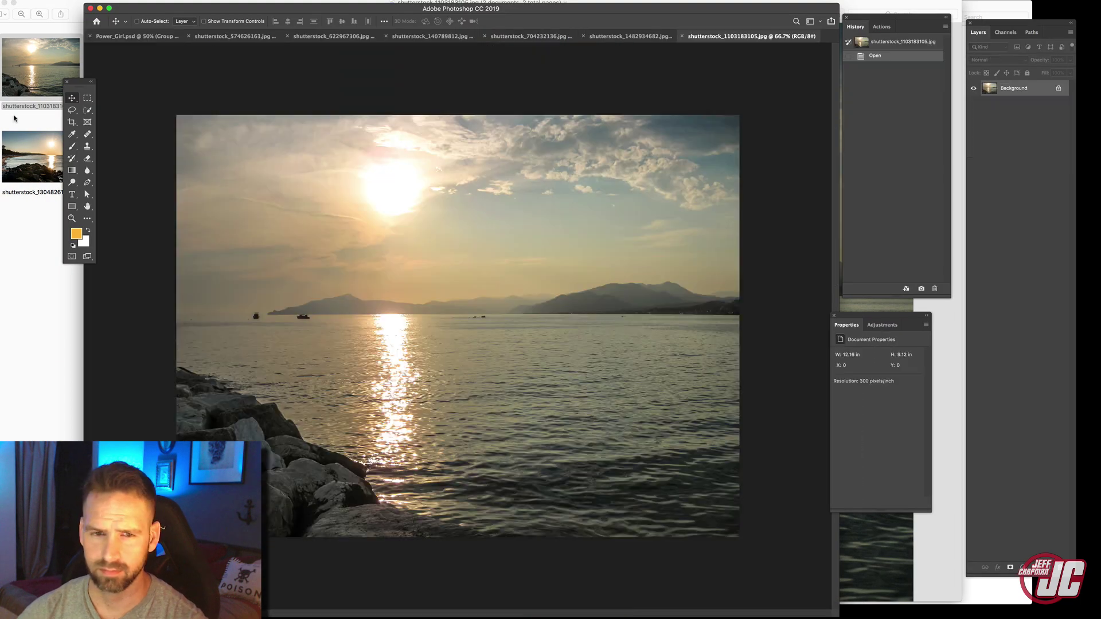
Lasso the sun and surrounding clouds in the sunset photo and copy them into the Background group of Power_Girl.psd
left_click(72, 109)
mouse_move(516, 221)
left_mouse_down()
mouse_move(661, 204)
mouse_move(509, 93)
mouse_move(295, 101)
mouse_move(229, 205)
mouse_move(382, 280)
mouse_move(526, 257)
left_mouse_up()
left_click(71, 98)
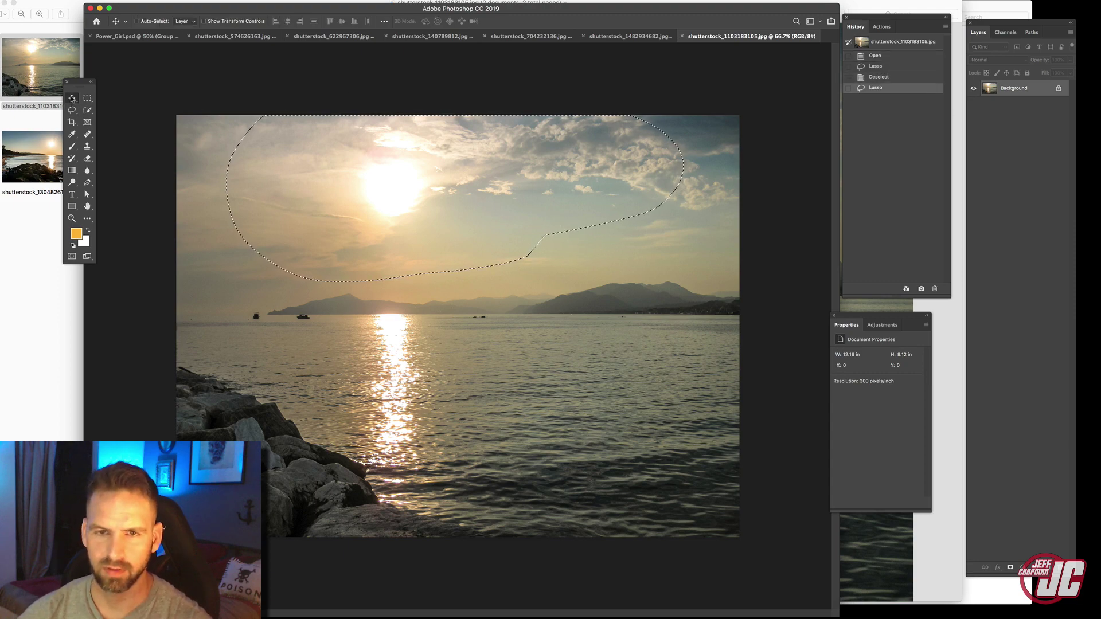
left_click(129, 36)
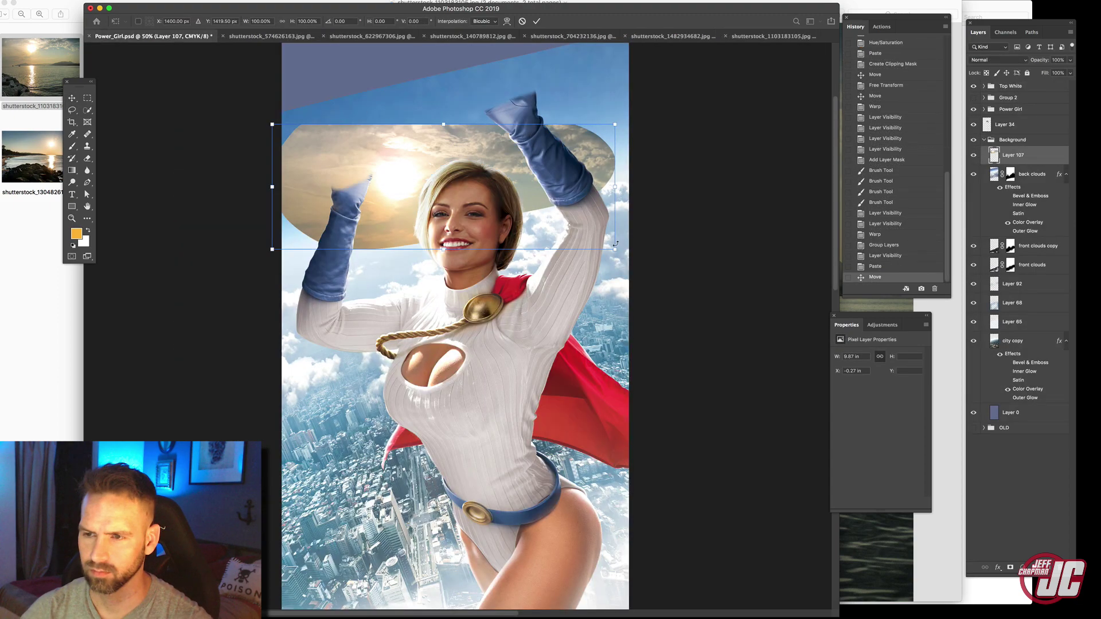
Scale the pasted sunset sky to about 159%, rotate it about -13.9°, and position the sun behind the figure's head
left_click_drag(614, 249, 671, 269)
left_click_drag(683, 89, 638, 46)
left_click_drag(619, 166, 626, 191)
mouse_move(692, 237)
left_mouse_down()
mouse_move(730, 240)
mouse_move(709, 239)
left_mouse_up()
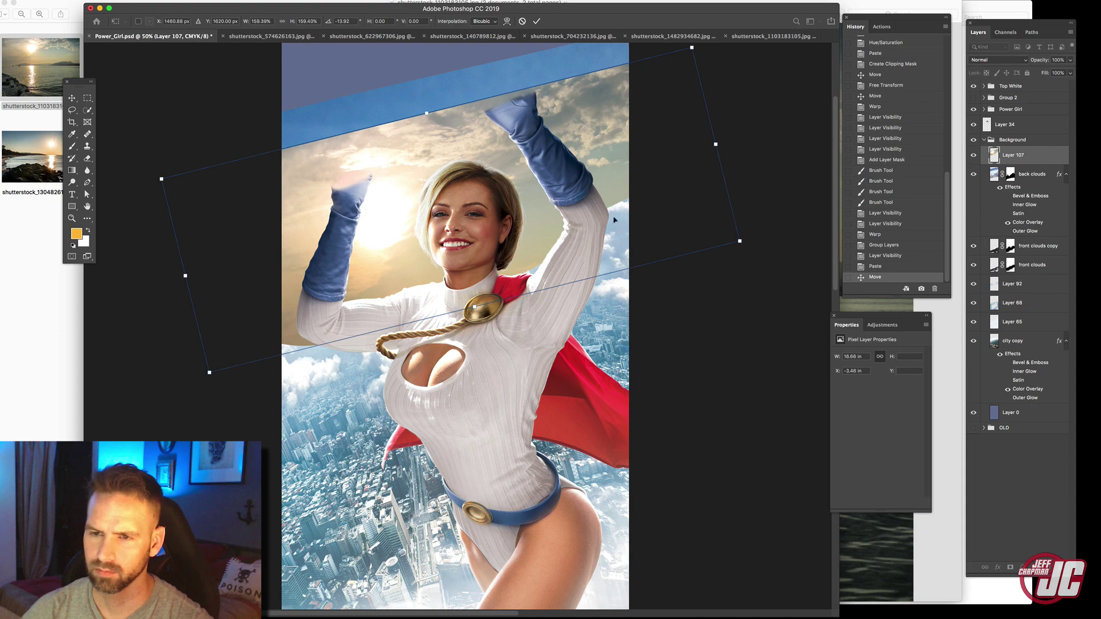
left_click_drag(596, 229, 616, 237)
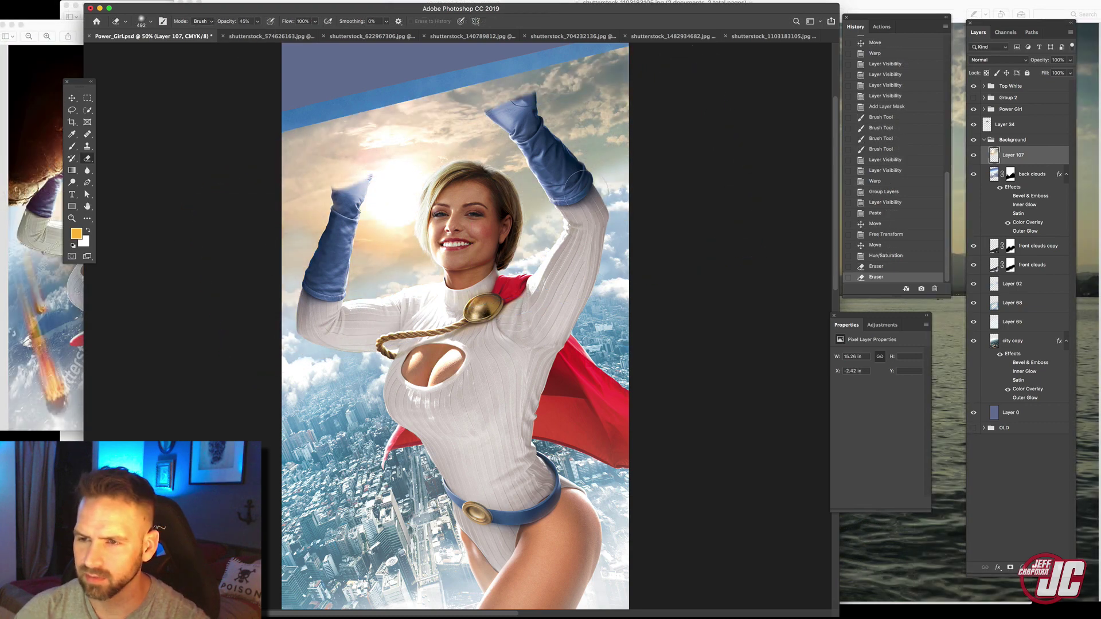
Soften the sunset sky's outer edge with the Eraser at 45% opacity and set Layer 107's blending mode to Lighten
left_click_drag(625, 144, 669, 147)
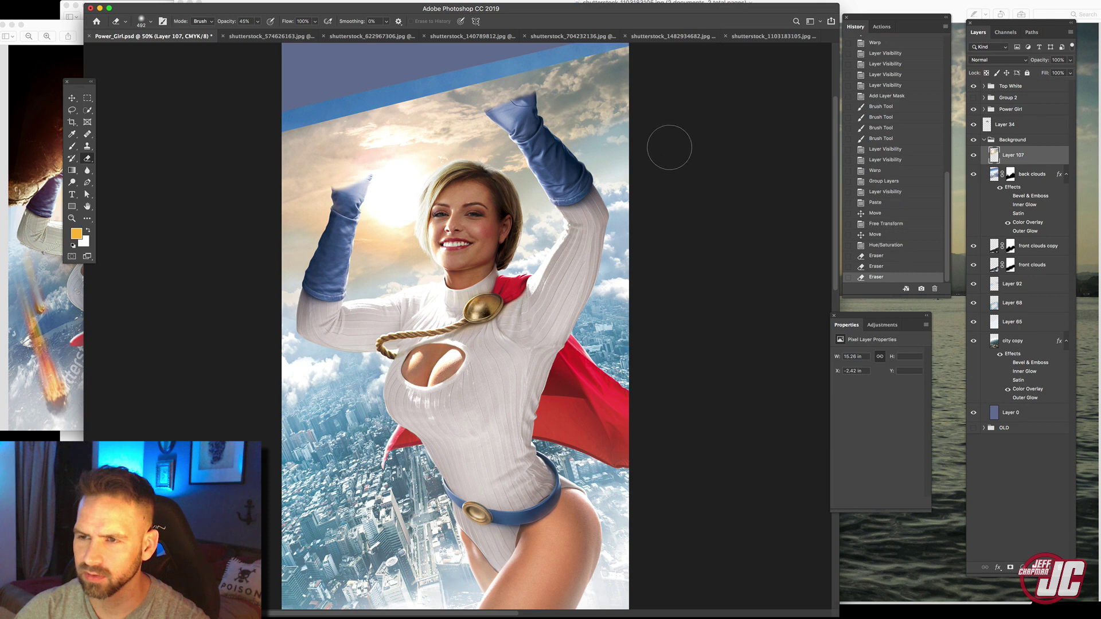
left_click(71, 98)
left_click(1014, 62)
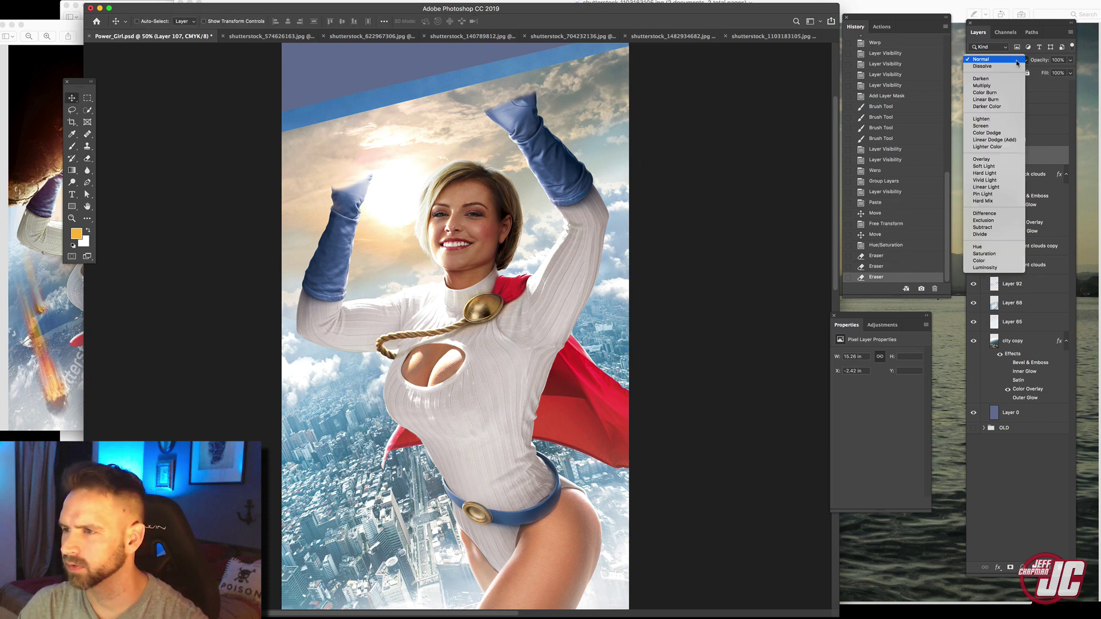
left_click(992, 119)
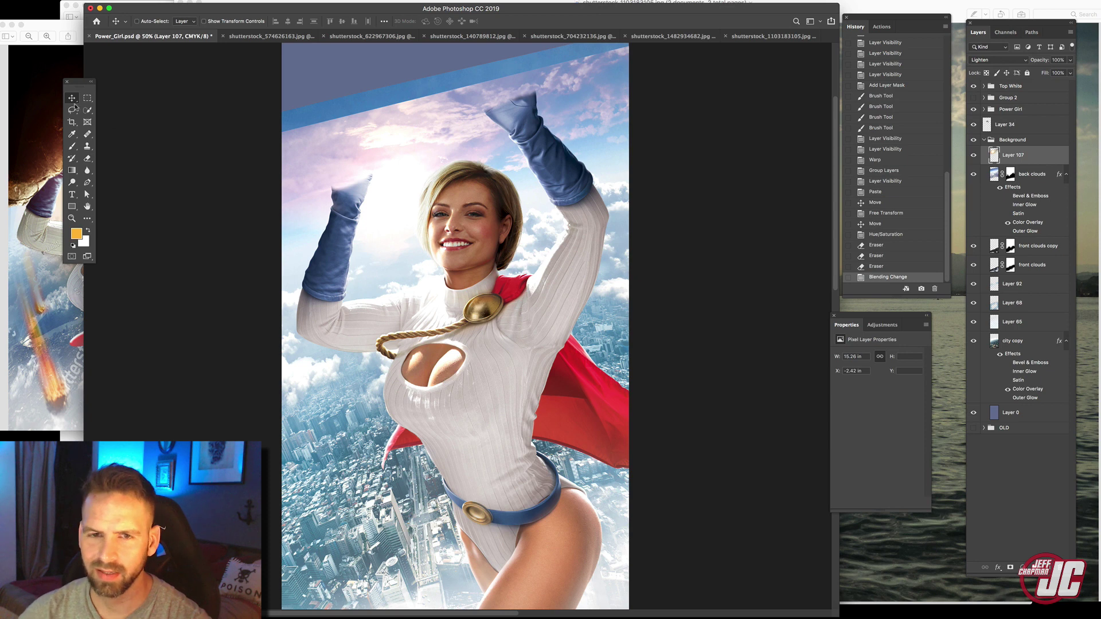
Adjust the fit of the sunset sky on Layer 107 behind the figure with Free Transform
key("super+t")
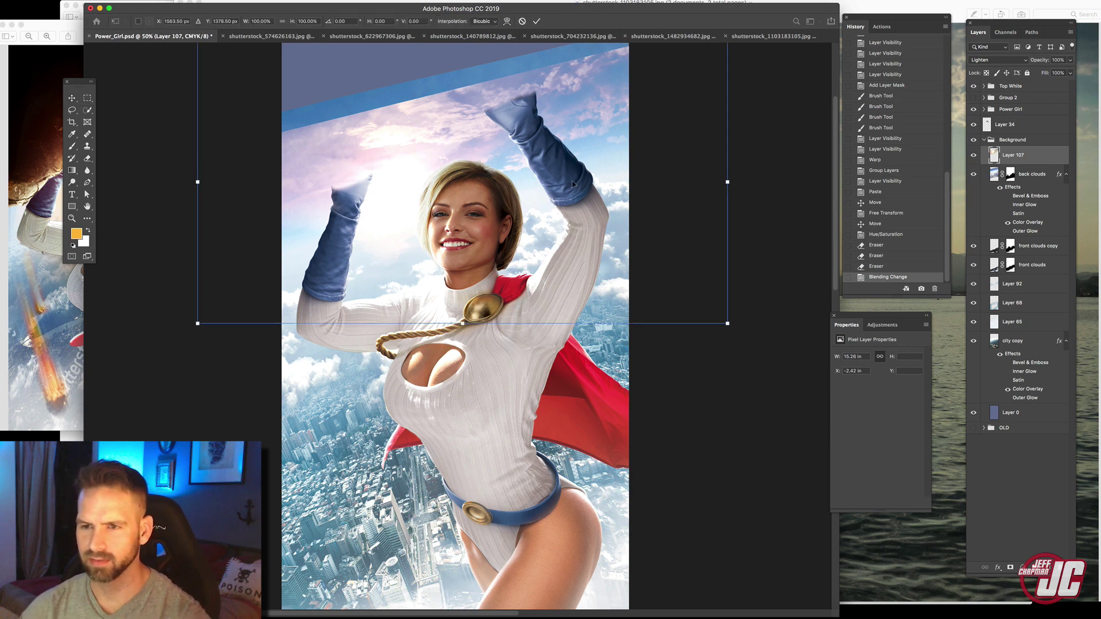
left_click_drag(742, 326, 766, 339)
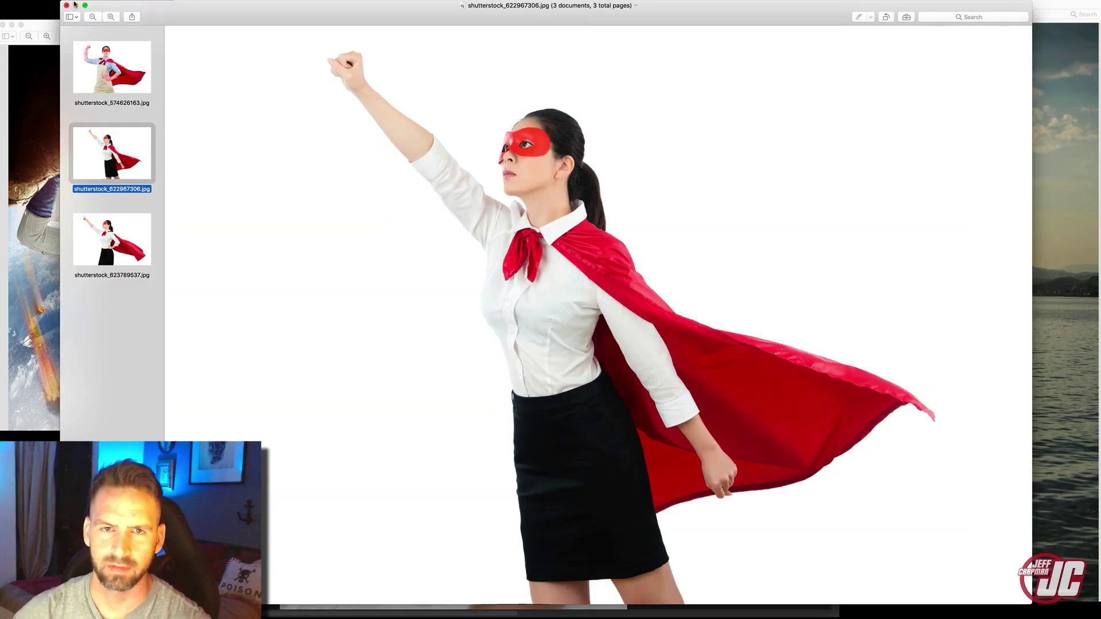
Close the cape reference photos in Preview and open the second sunset photo, shutterstock_1304826127.jpg, in Photoshop
left_click(67, 6)
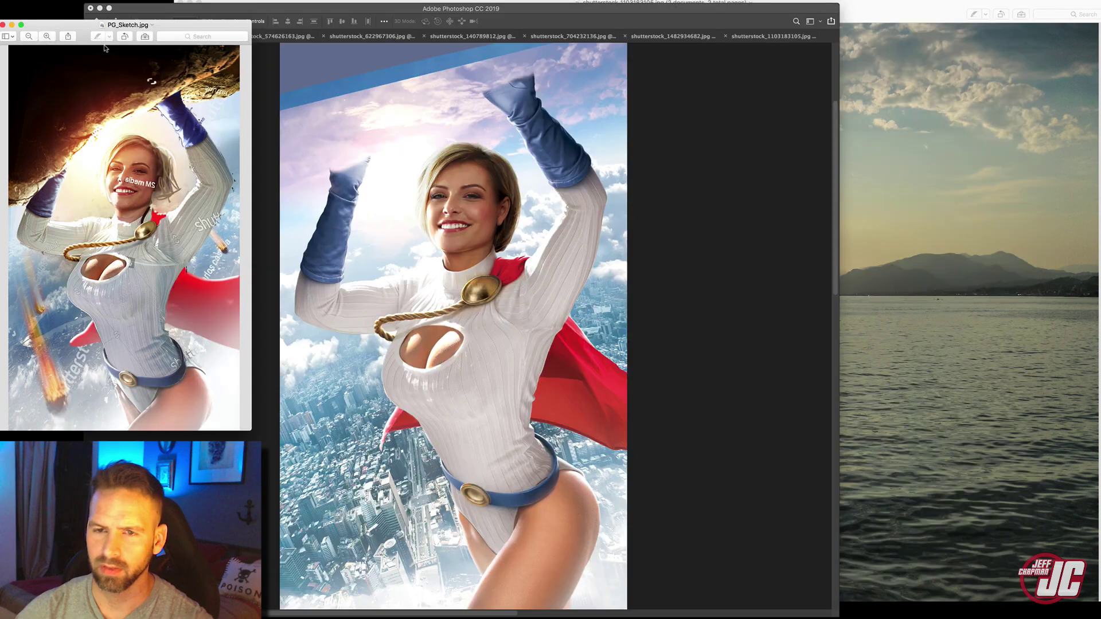
left_click(399, 1)
left_click(242, 159)
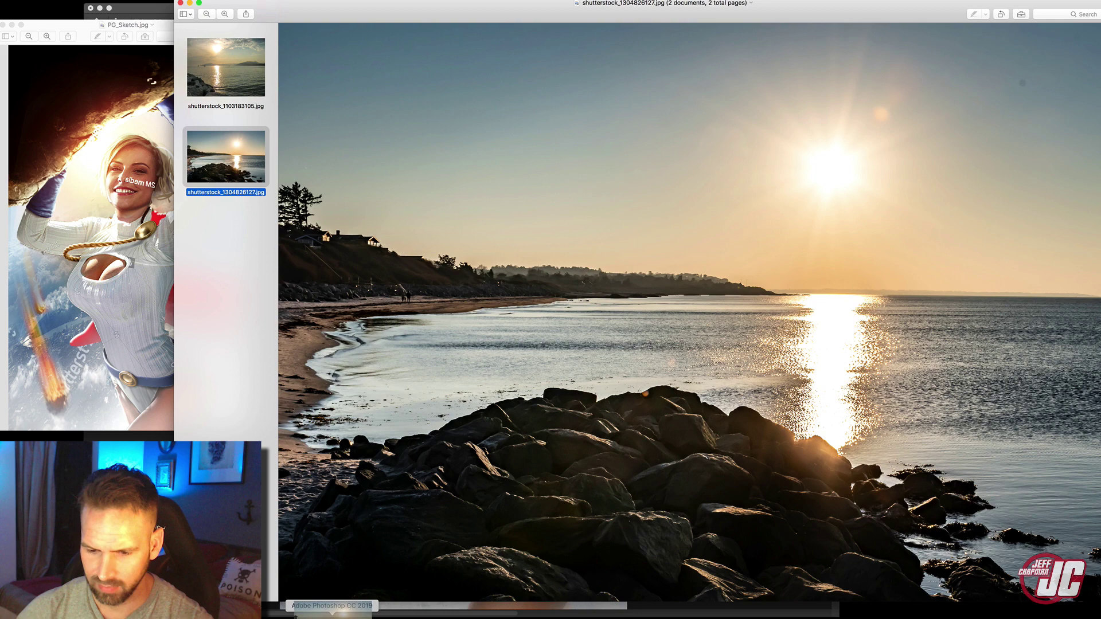
left_click(298, 603)
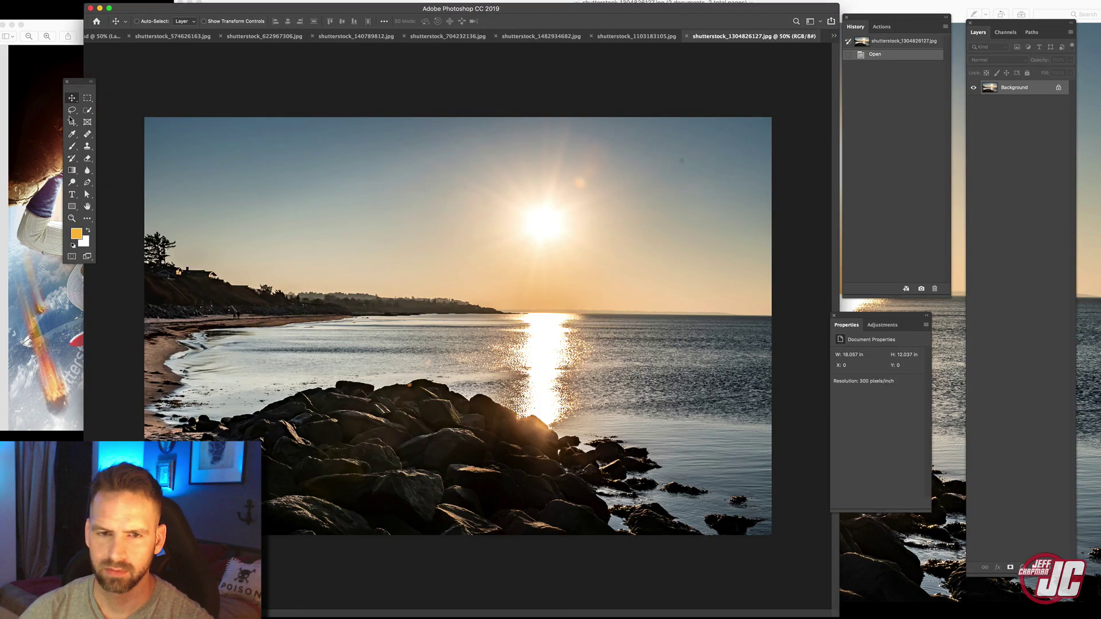
Lasso the sun and surrounding sky, paste it into Power_Girl.psd above the Power Girl group, and place it over the figure's head
key("l")
mouse_move(475, 109)
left_mouse_down()
mouse_move(437, 281)
mouse_move(551, 307)
mouse_move(705, 186)
mouse_move(628, 112)
left_mouse_up()
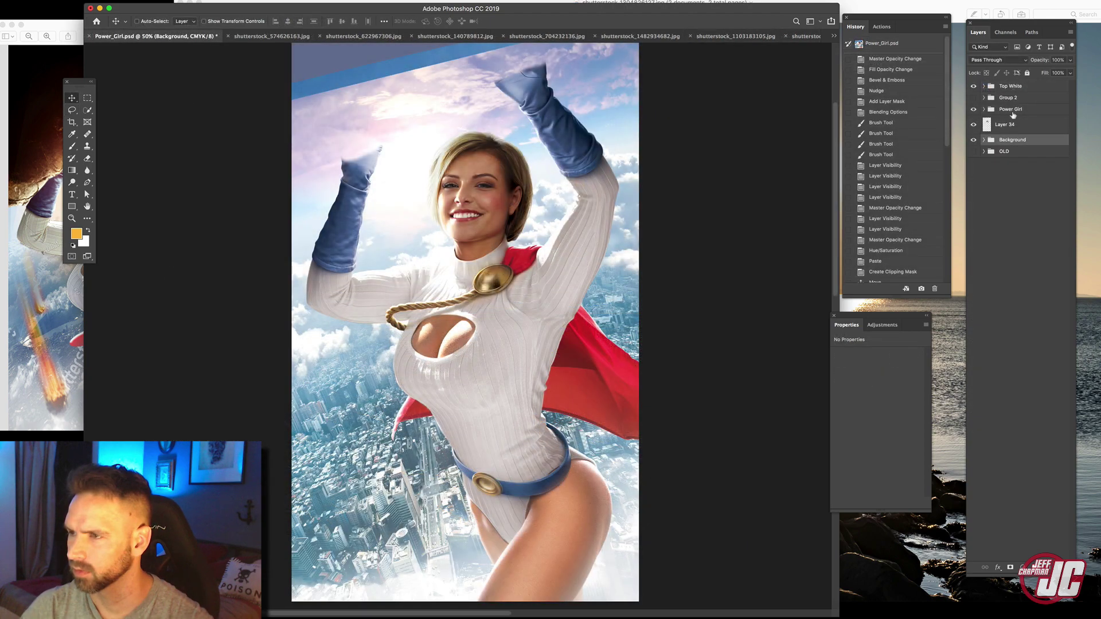
left_click(1030, 109)
key("super+v")
left_click_drag(494, 215, 511, 237)
left_click_drag(514, 333, 496, 188)
Enlarge the pasted sun on Layer 108 to about 10.27 in wide and shift it further over the figure's face
key("super+t")
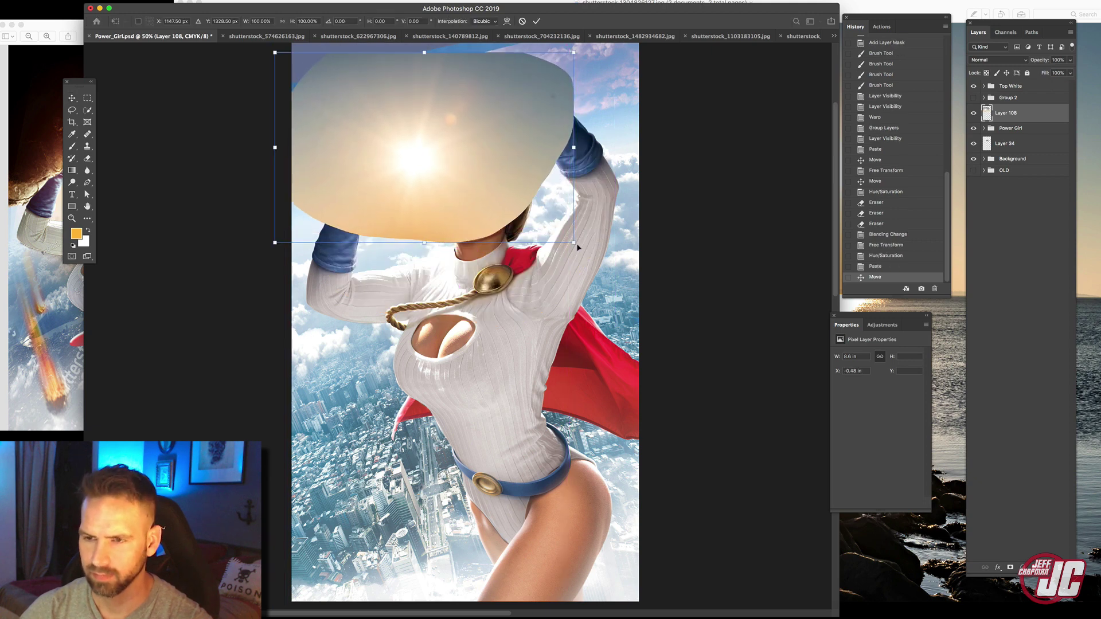
left_click_drag(591, 254, 604, 261)
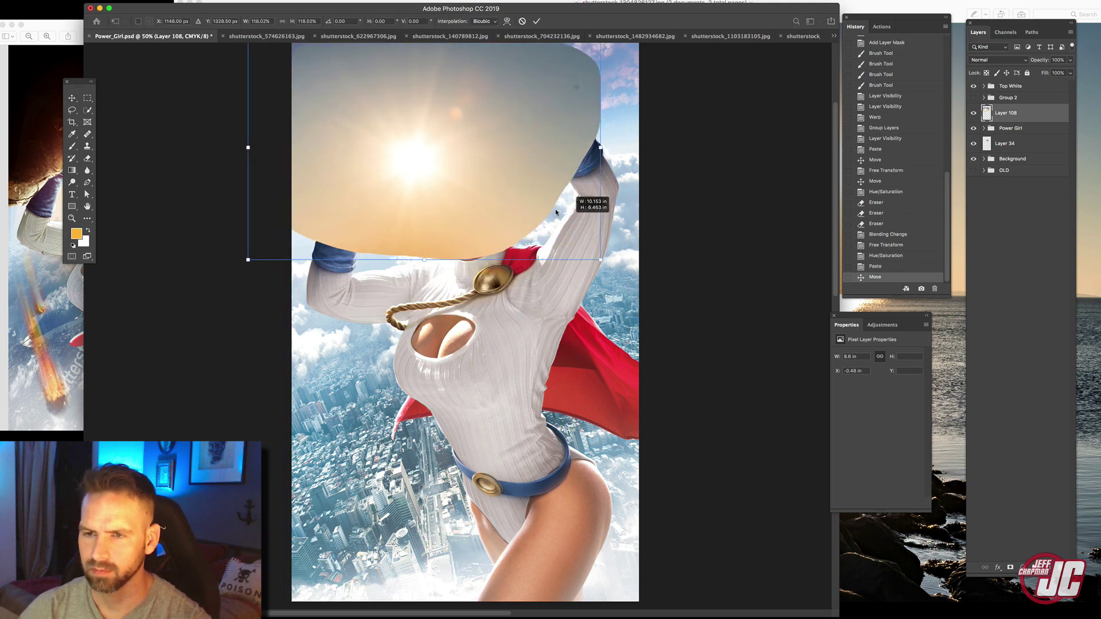
key("Return")
left_click_drag(527, 199, 562, 231)
Soften the pasted sun's edges all around with the Eraser at 45% opacity so the glow fades out
key("e")
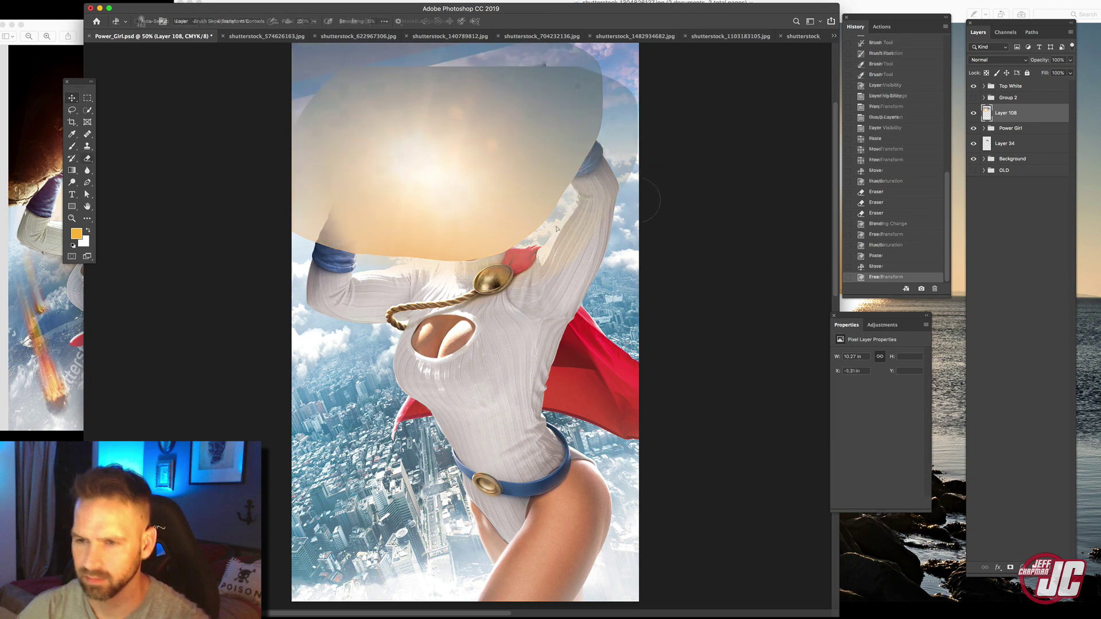
left_click_drag(307, 143, 330, 247)
left_click_drag(356, 269, 505, 286)
left_click_drag(545, 269, 619, 201)
left_click_drag(634, 161, 619, 81)
left_click(574, 72)
left_click_drag(629, 121, 644, 200)
mouse_move(643, 201)
left_mouse_down()
mouse_move(626, 218)
mouse_move(621, 98)
left_mouse_up()
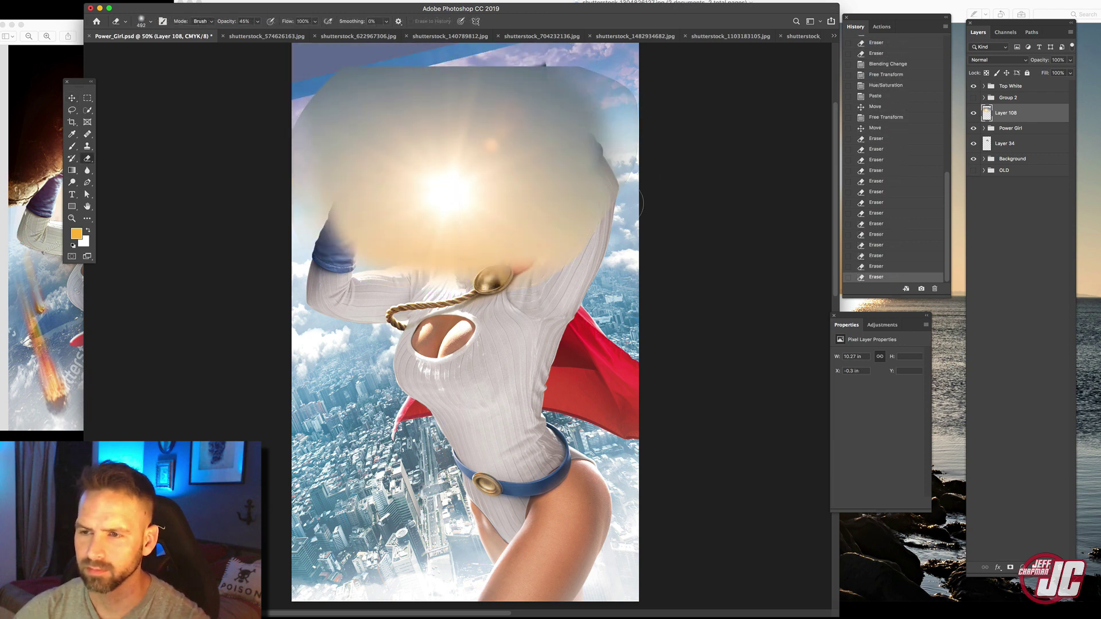
left_click_drag(621, 138, 596, 230)
mouse_move(585, 241)
left_mouse_down()
mouse_move(608, 166)
mouse_move(525, 53)
left_mouse_up()
left_click_drag(338, 246, 321, 192)
left_click_drag(312, 172, 315, 106)
mouse_move(309, 132)
left_mouse_down()
mouse_move(350, 81)
mouse_move(401, 75)
left_mouse_up()
left_click_drag(390, 69, 481, 52)
left_click_drag(553, 60, 584, 109)
left_click_drag(602, 187, 582, 117)
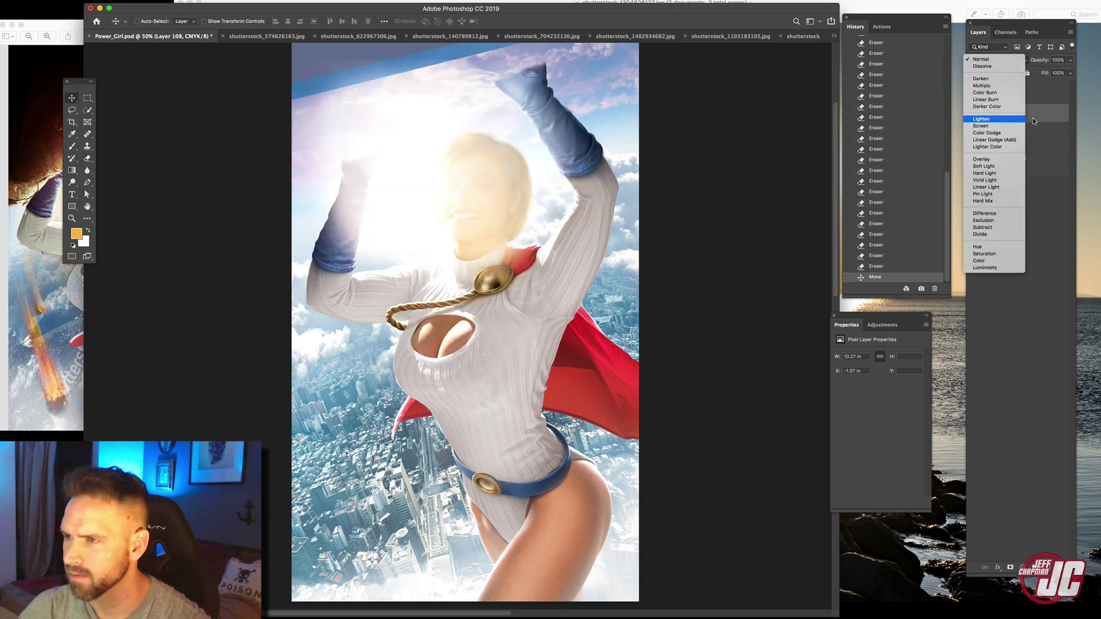
Set Layer 108's blending mode to Soft Light and reposition its warm glow over the figure's head
left_click(988, 119)
left_click(996, 60)
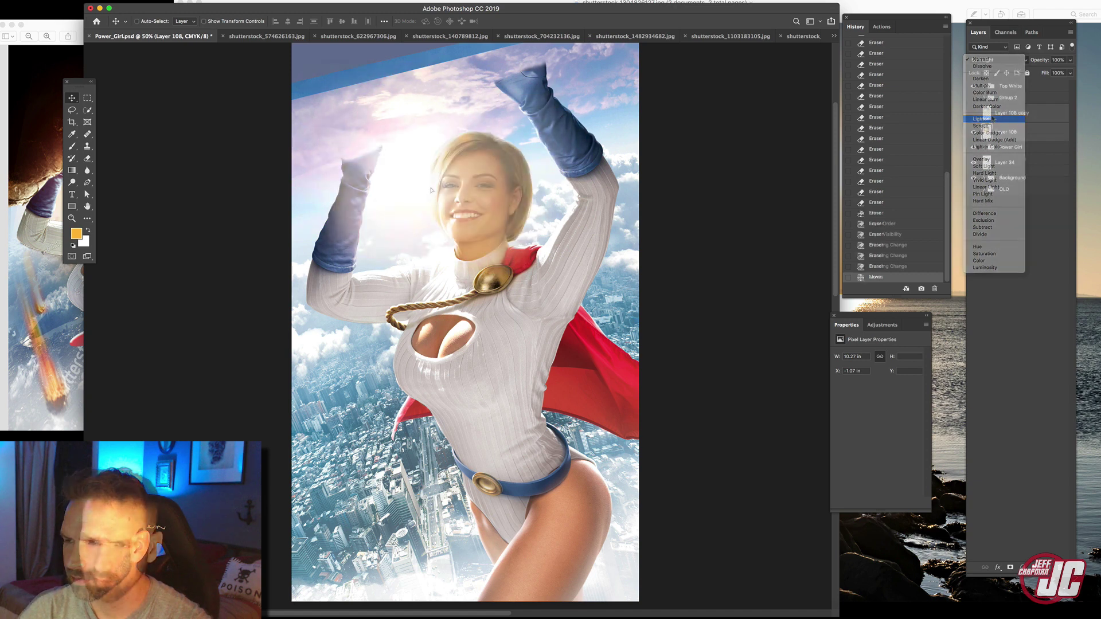
left_click_drag(533, 149, 548, 170)
Compare the image with and without the sun glow on Layer 108 and Layer 109
left_click(973, 132)
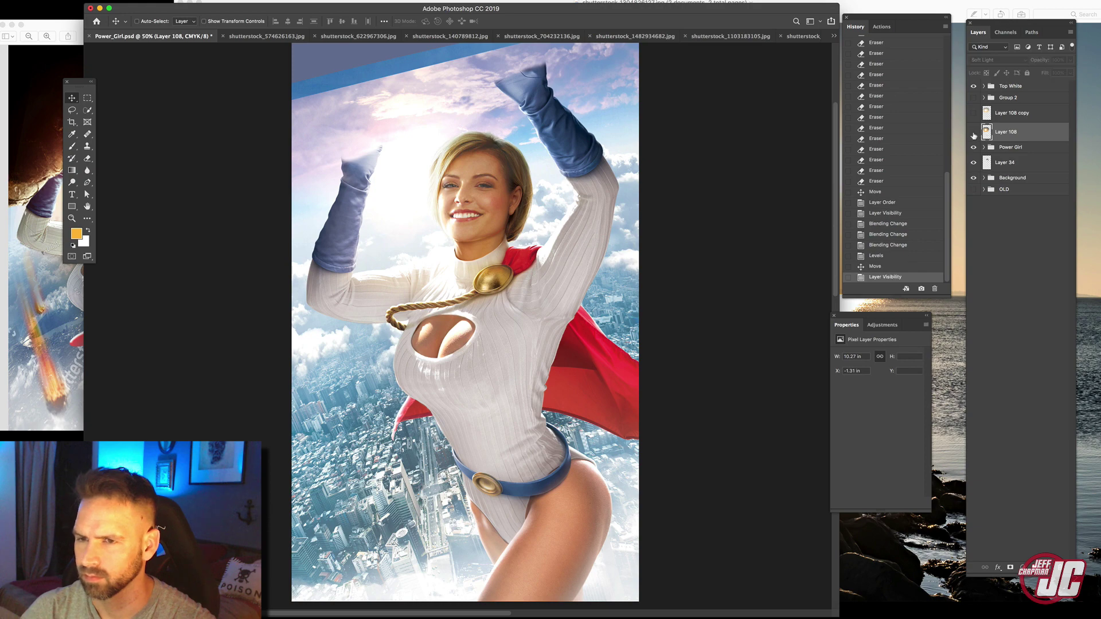
left_click(973, 133)
left_click(973, 133)
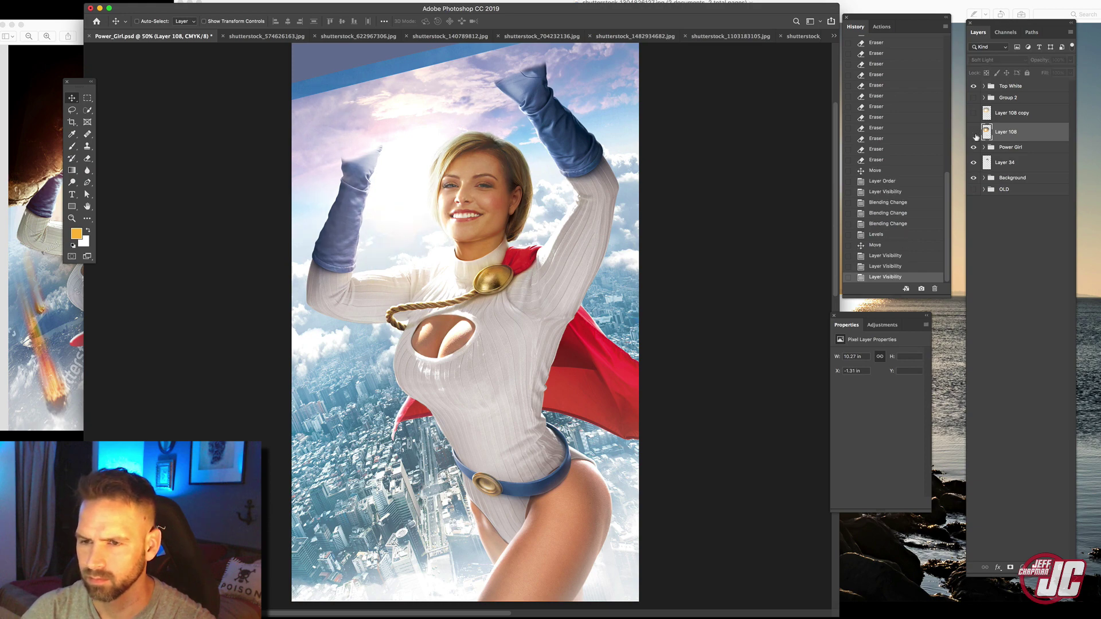
left_click(973, 134)
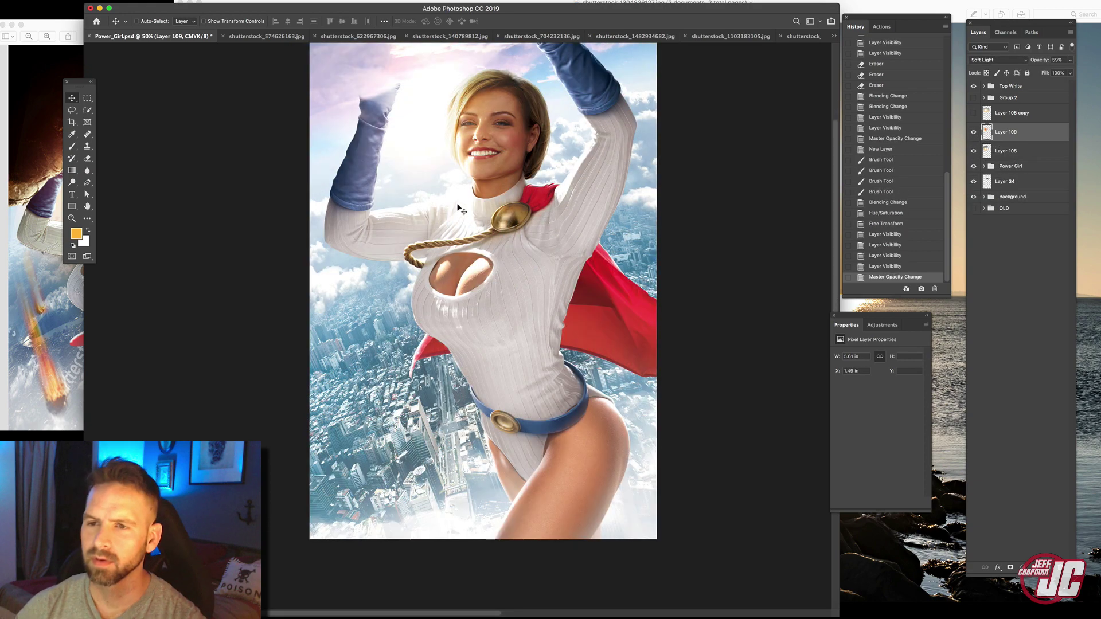
left_click_drag(451, 181, 500, 221)
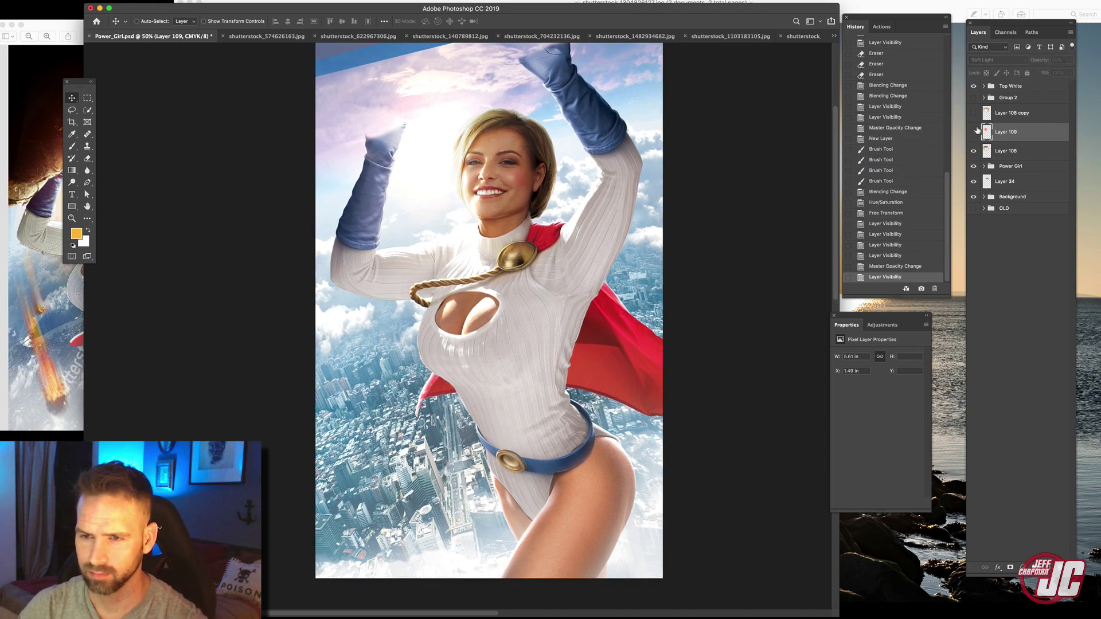
left_click(974, 132)
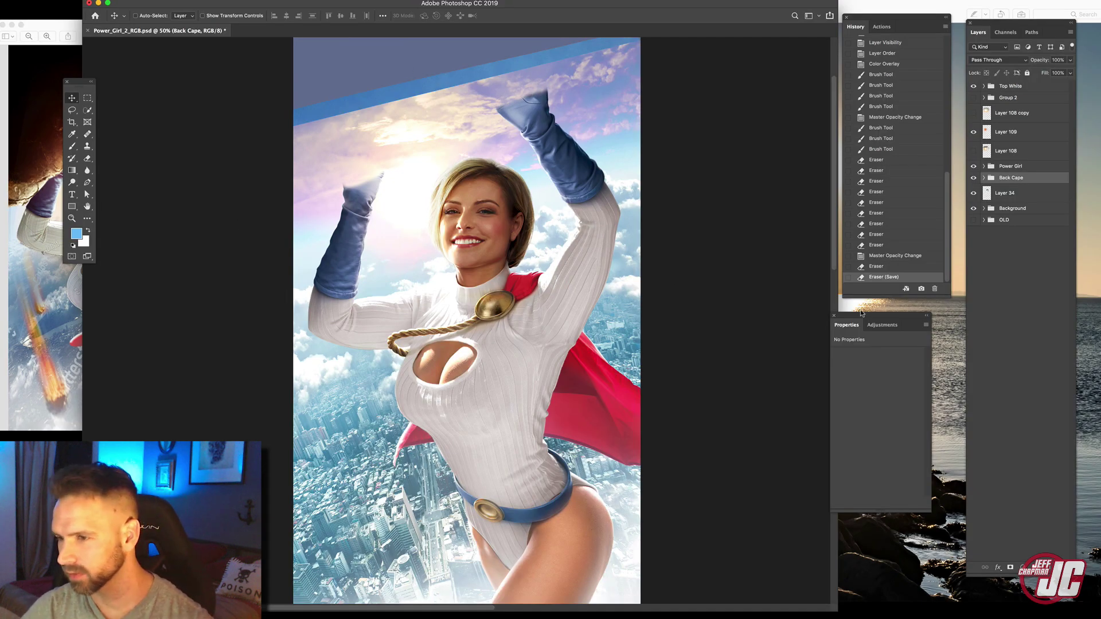
Review the asteroid stock photos in Preview and open shutterstock_140789812.jpg in Photoshop
left_click_drag(870, 315, 886, 317)
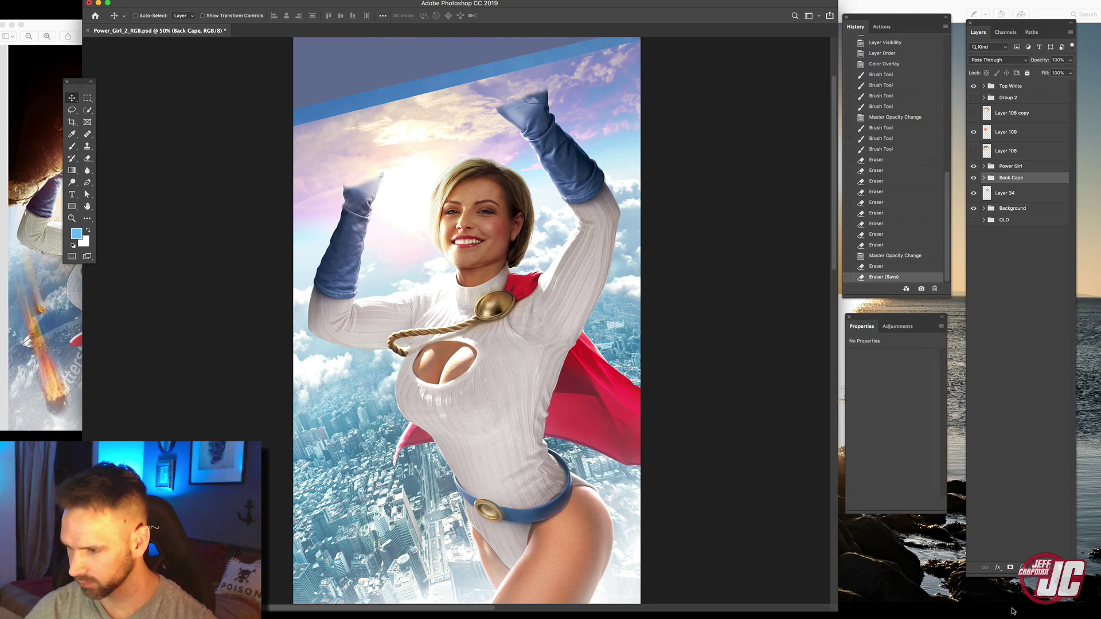
left_click(1013, 615)
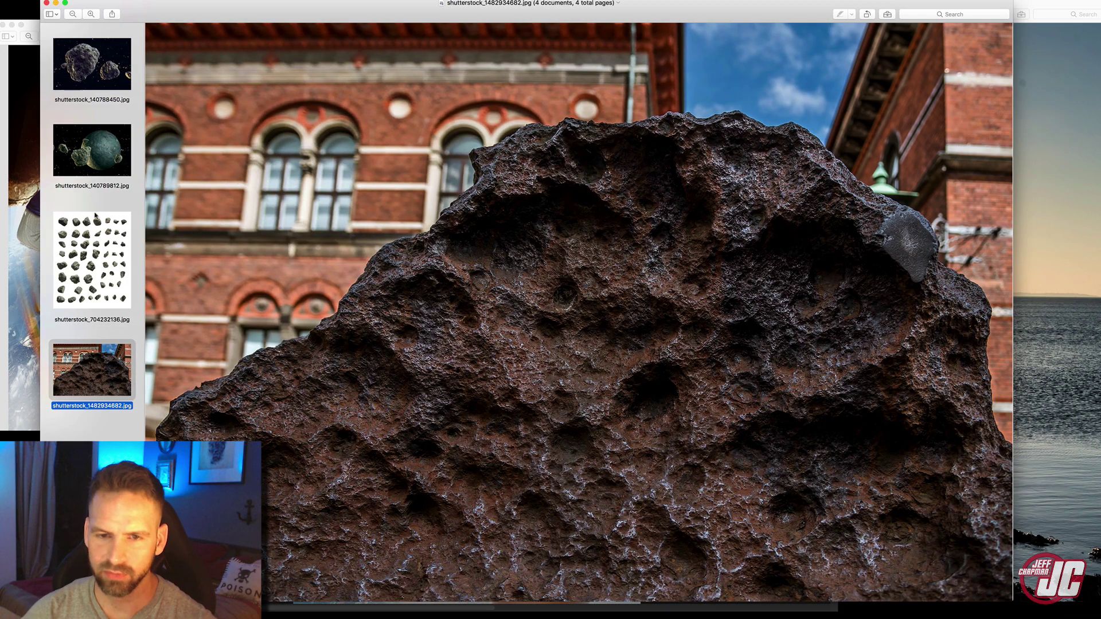
left_click(96, 235)
left_click(105, 160)
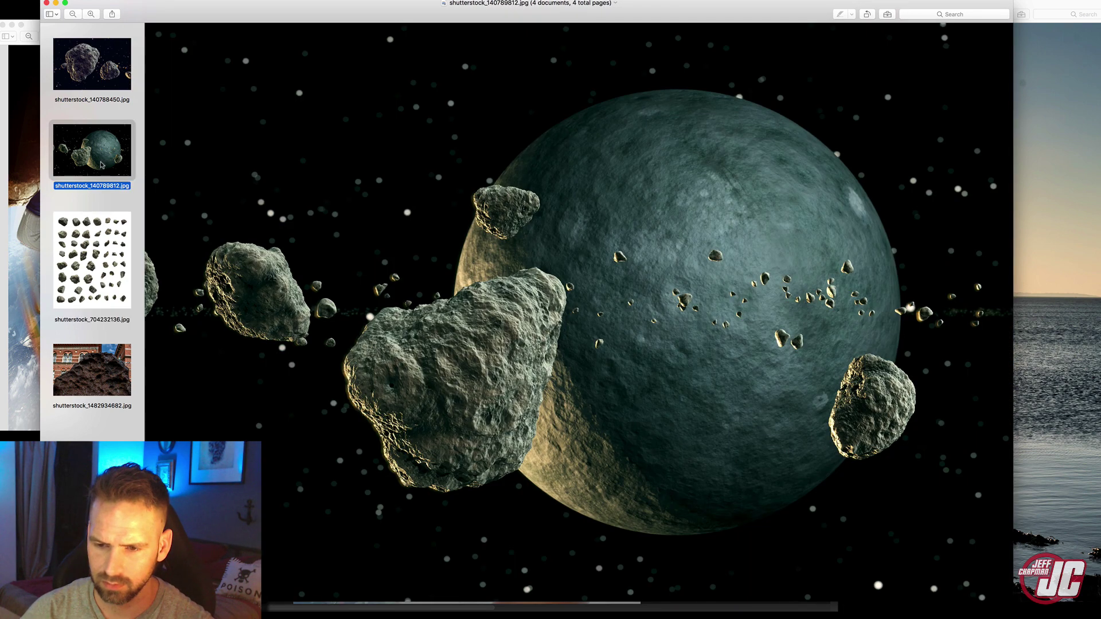
left_click(112, 87)
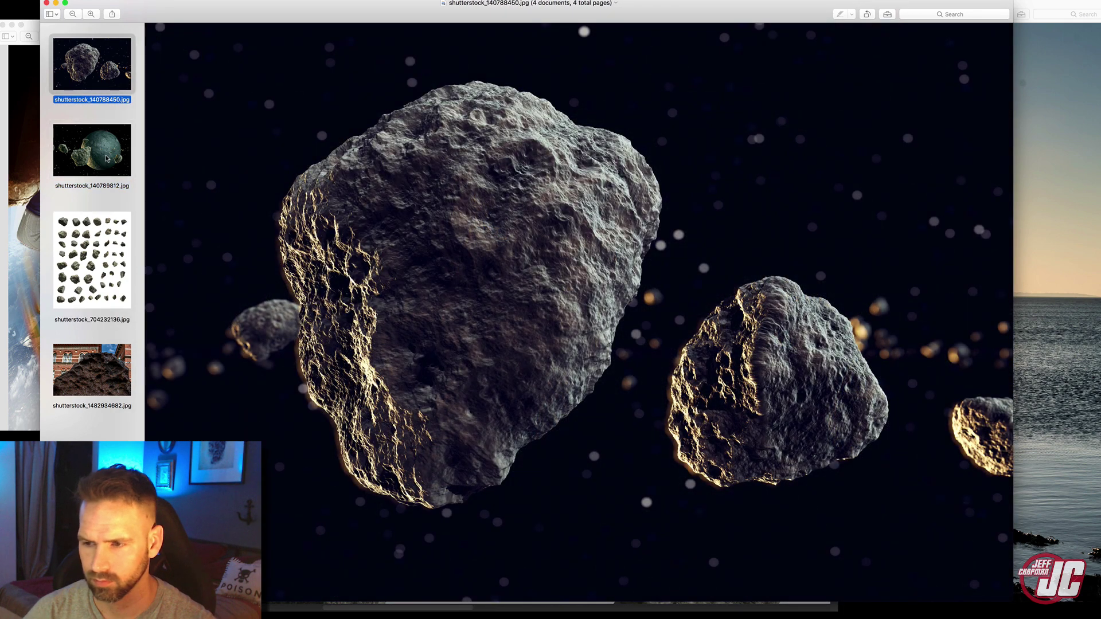
left_click(107, 158)
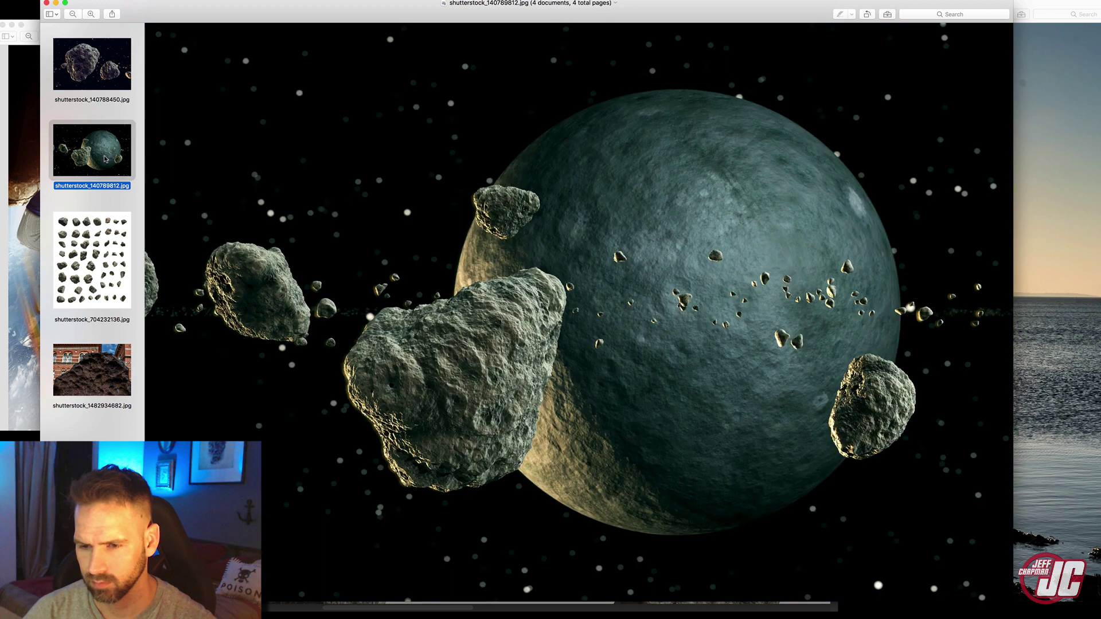
left_click_drag(97, 155, 349, 616)
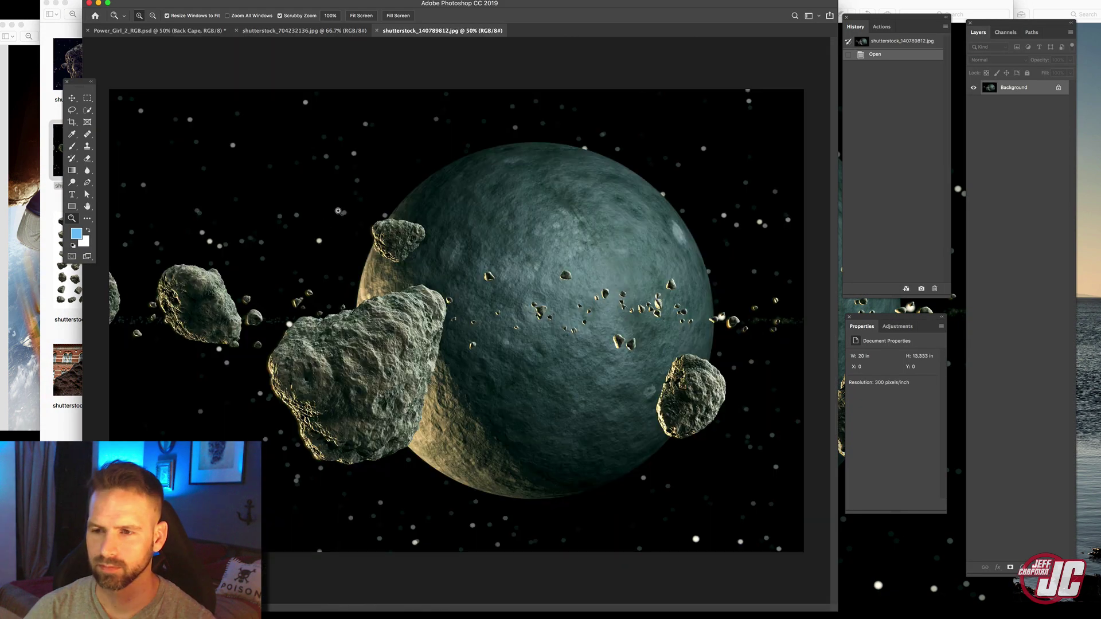
Select the large foreground asteroid with Quick Selection, refining the selection along its gold-lit edge
left_click(319, 434)
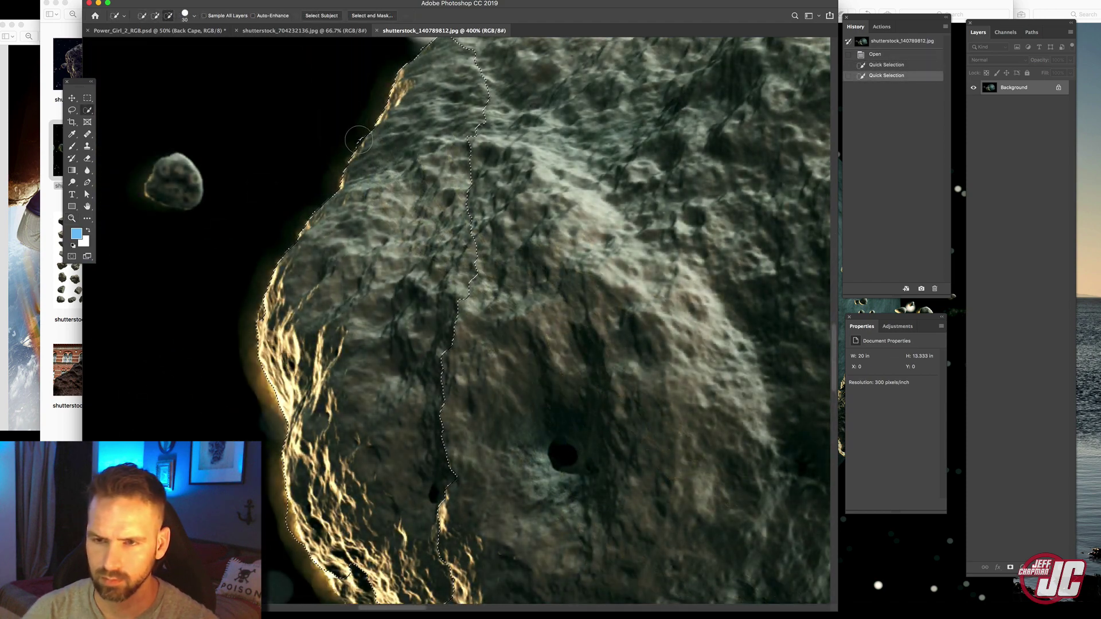
left_click(360, 137)
left_click(362, 180)
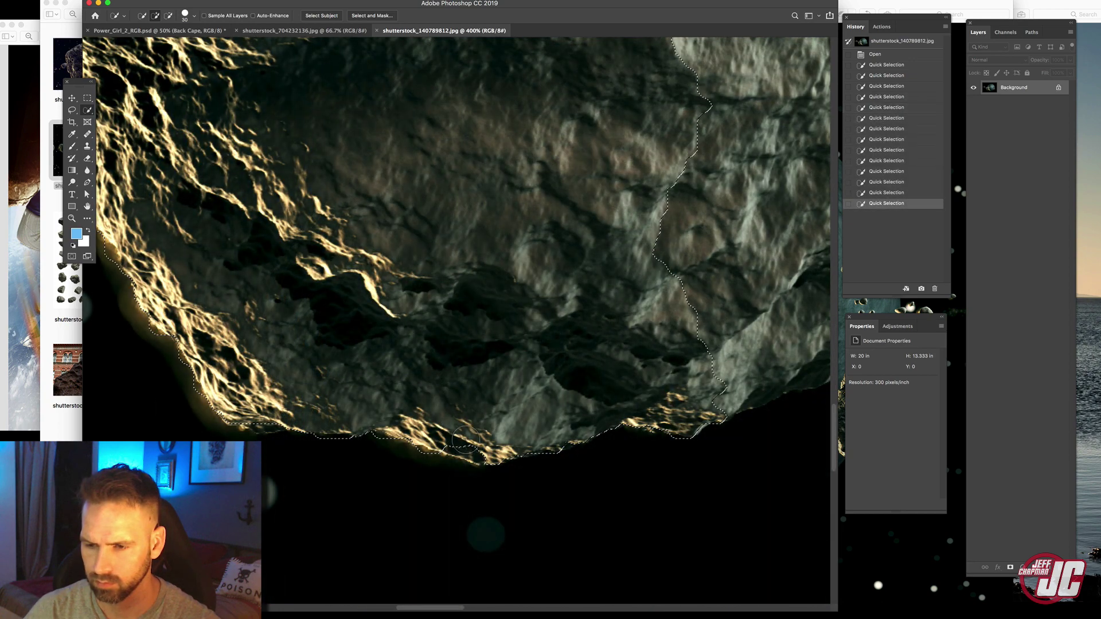
left_click(484, 453)
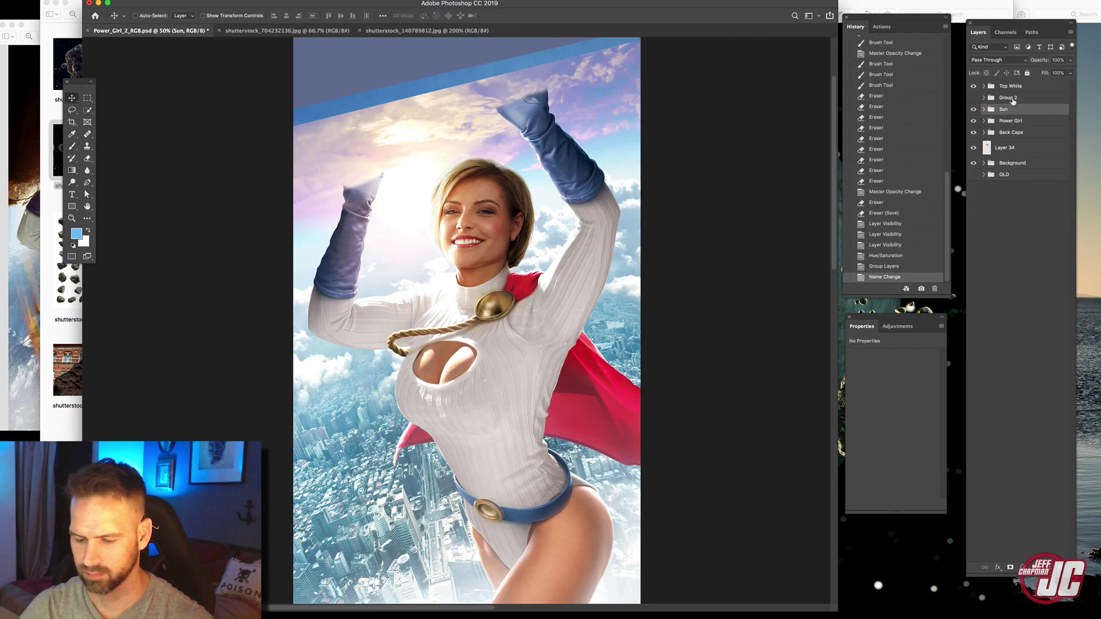
Paste the asteroid above the Sun group, rotate it about -74.3°, scale it to about 290%, and position it over the raised hands
key("ctrl+v")
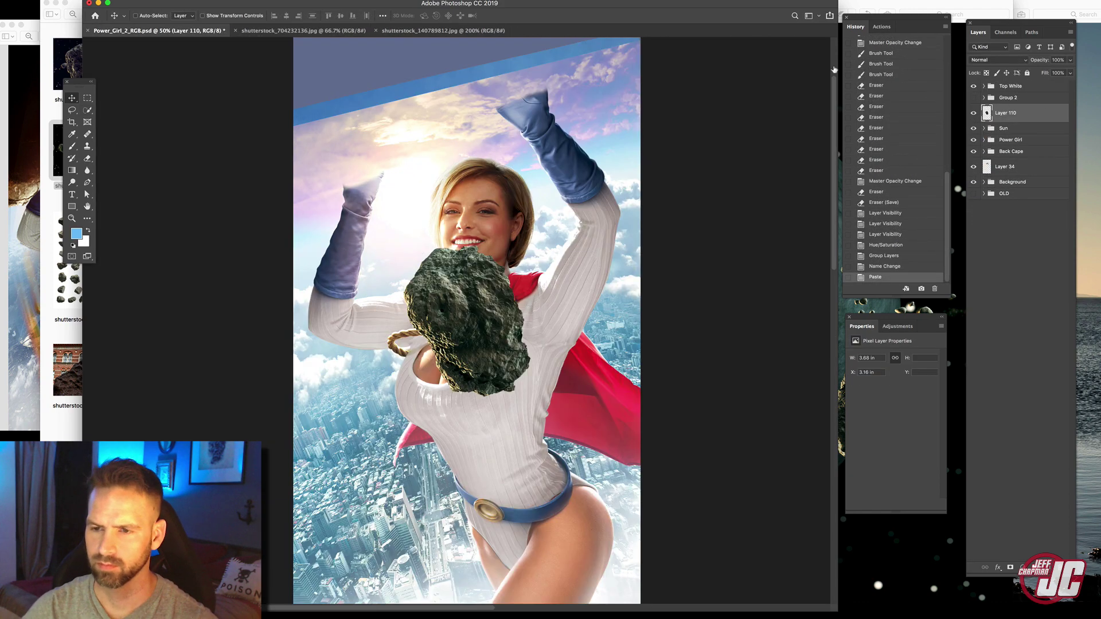
key("ctrl+t")
left_click_drag(532, 243, 605, 159)
left_click_drag(407, 146, 373, 181)
left_click_drag(424, 237, 443, 113)
left_click_drag(465, 186, 462, 180)
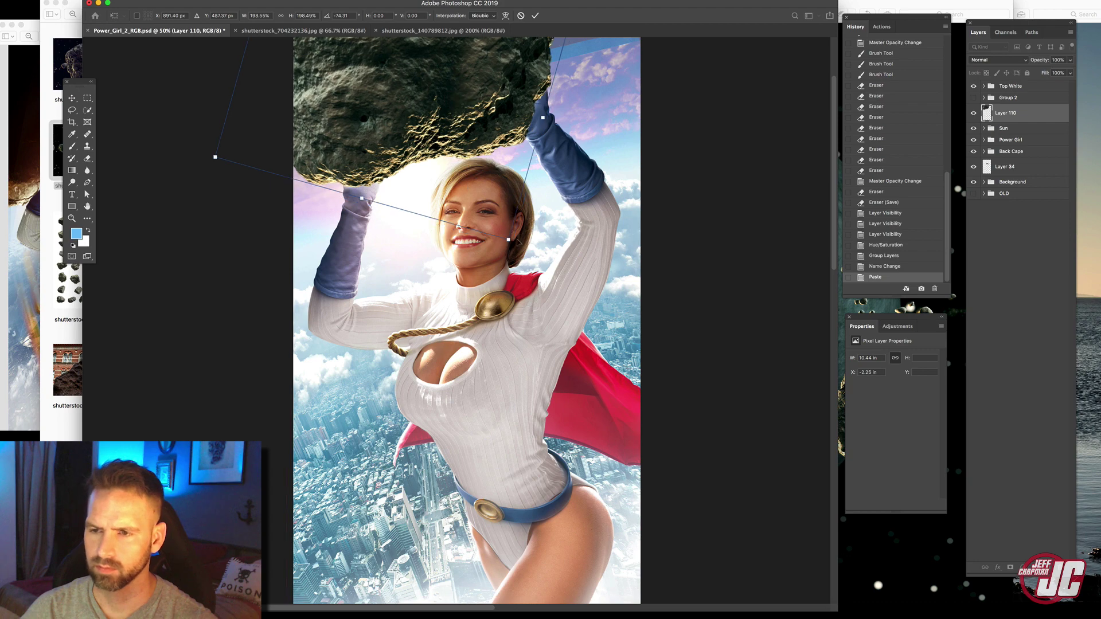
left_click_drag(509, 239, 578, 301)
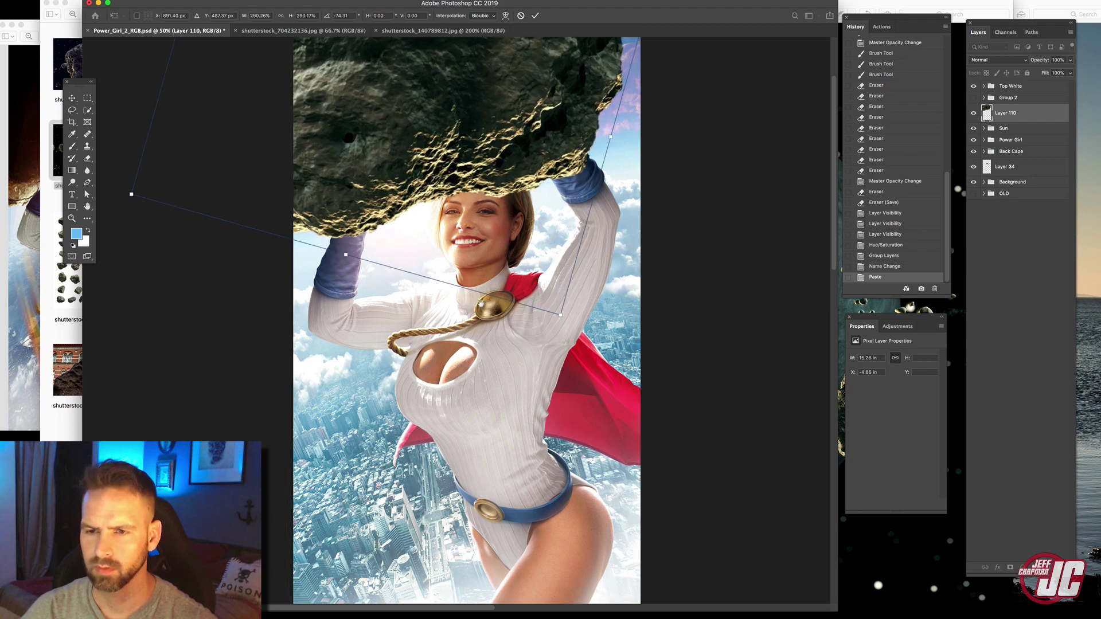
Flip the Layer 98 asteroid horizontally and adjust its rotation and position so its lit edge rests on the raised hands
left_click_drag(486, 320, 507, 380)
left_click_drag(593, 385, 660, 366)
left_click_drag(540, 266, 510, 207)
left_click_drag(595, 280, 627, 324)
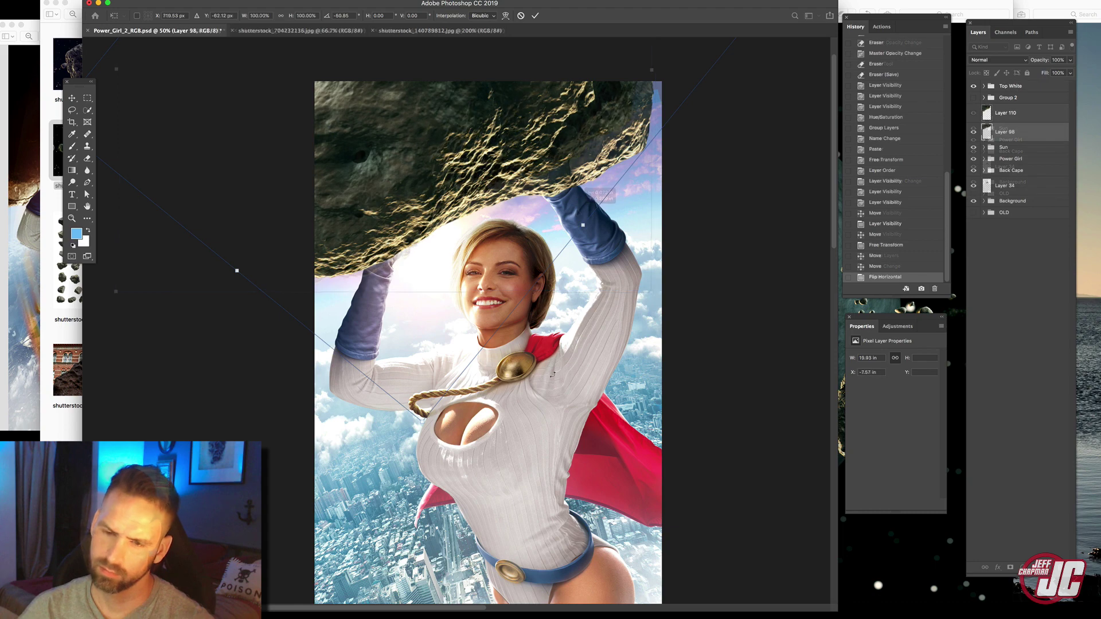
left_click_drag(561, 370, 499, 207)
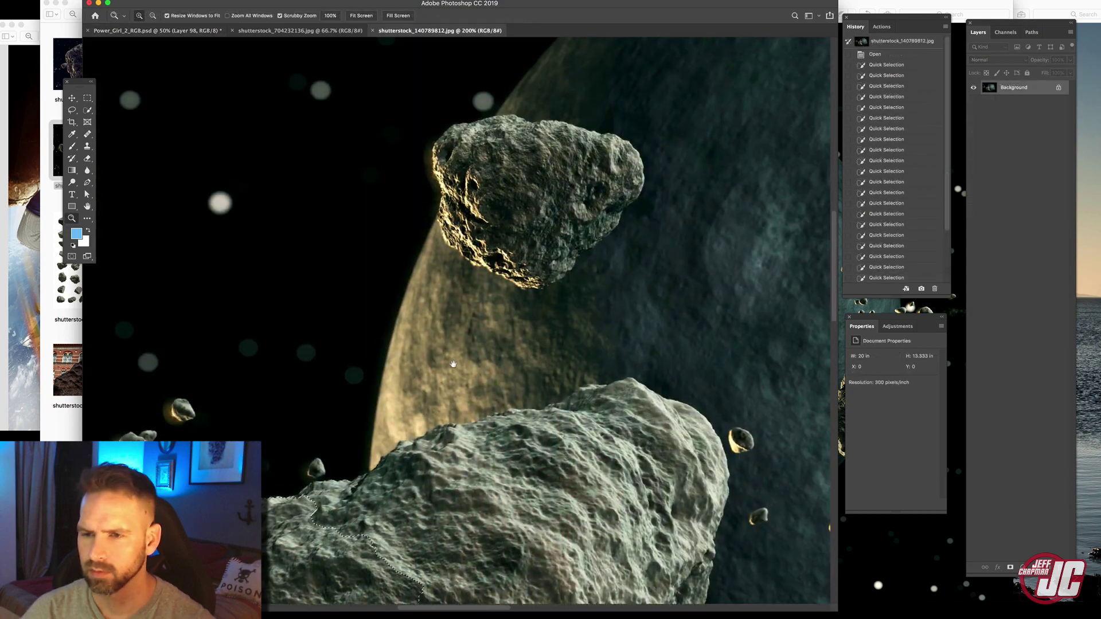
Select the smaller asteroid at the planet's lower-right edge in shutterstock_140789812.jpg with Quick Selection
scroll(384, 342, "down", 10)
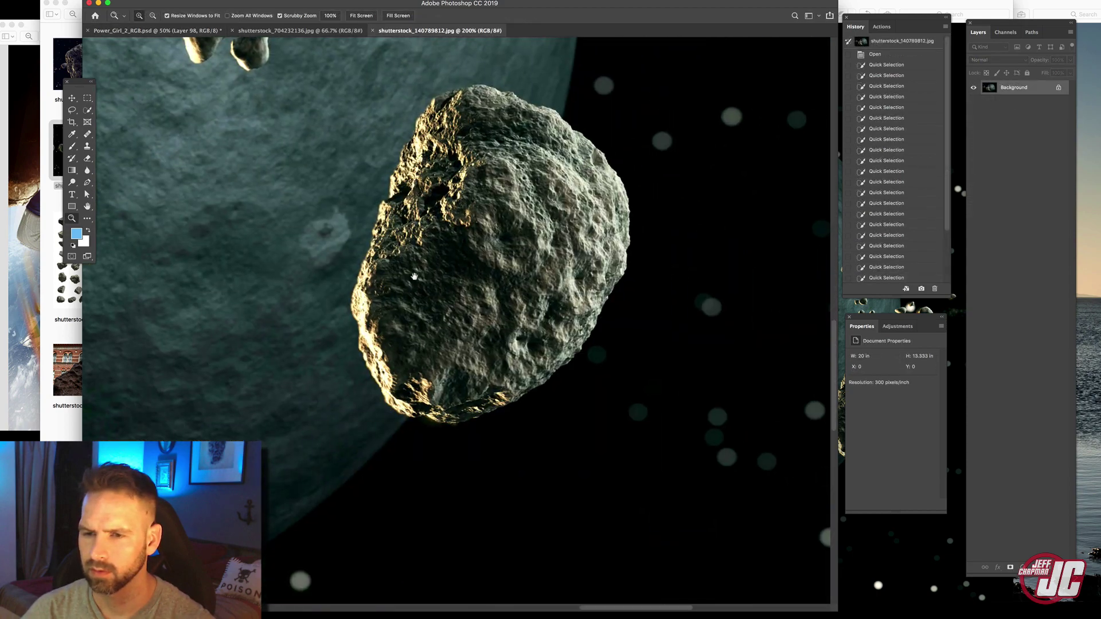
left_click_drag(414, 277, 525, 244)
key("super+plus")
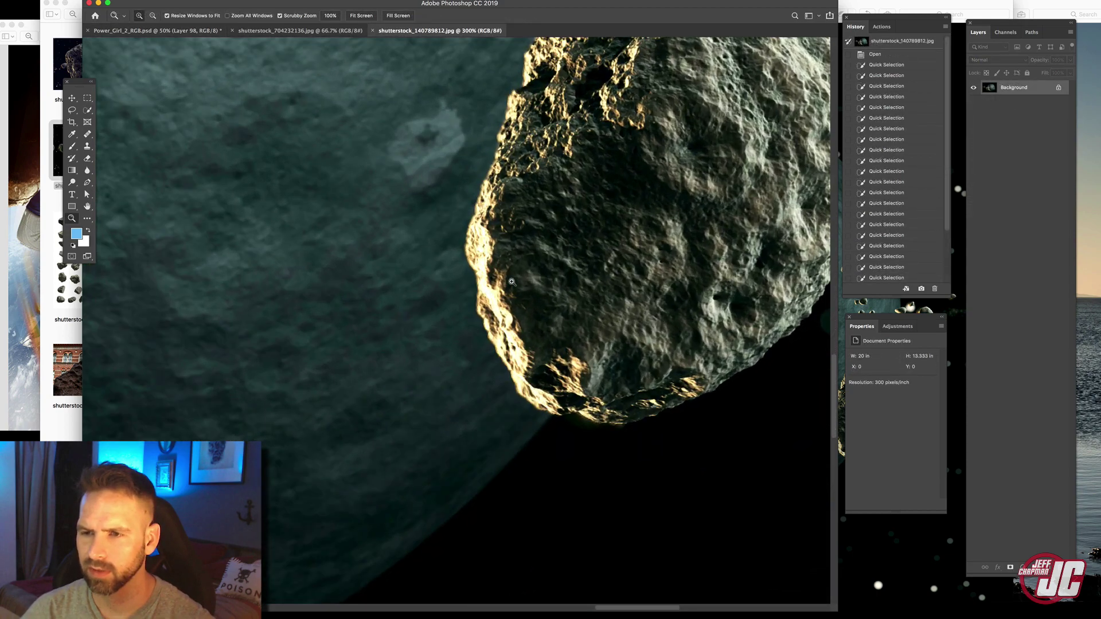
left_click(86, 111)
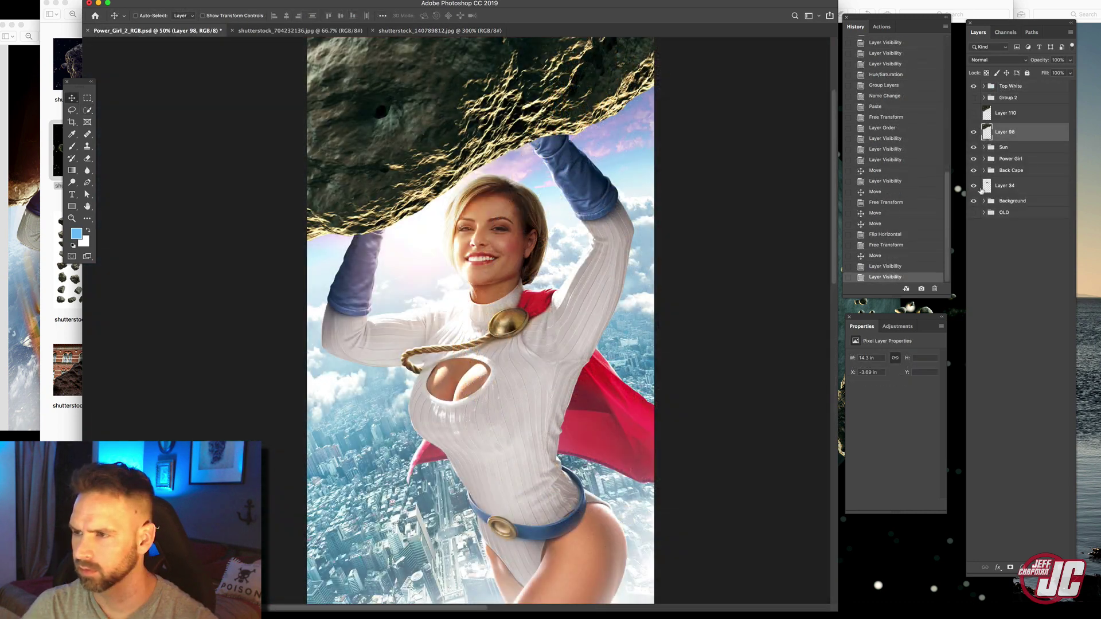
Paste the smaller asteroid above the Background group, rotate it about -69°, and fit it behind the raised arm under the main rock
left_click(1037, 202)
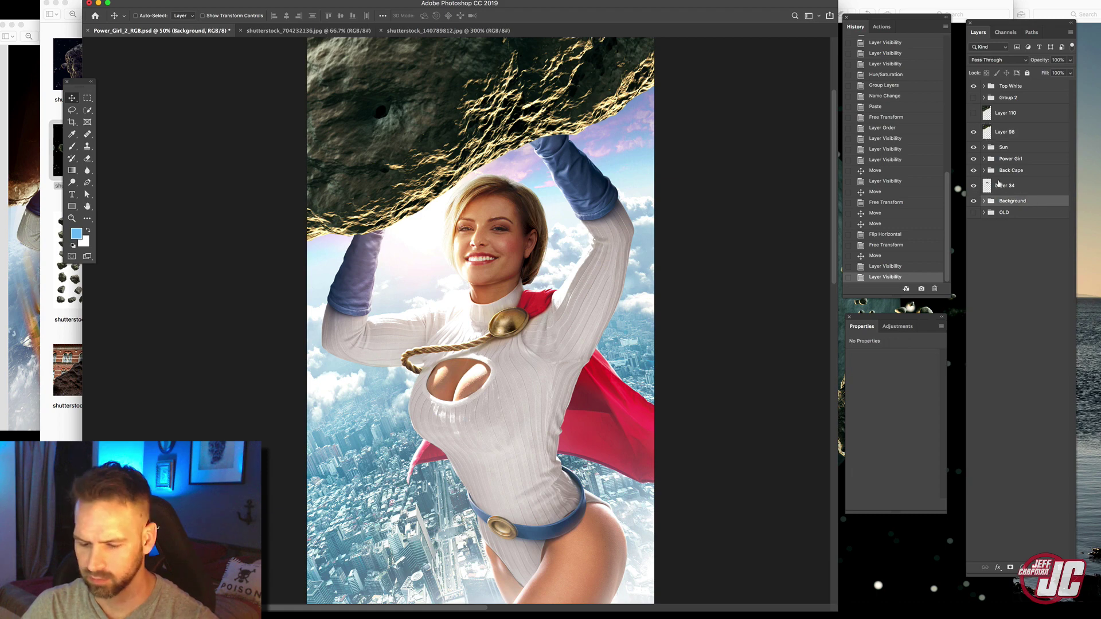
key("super+v")
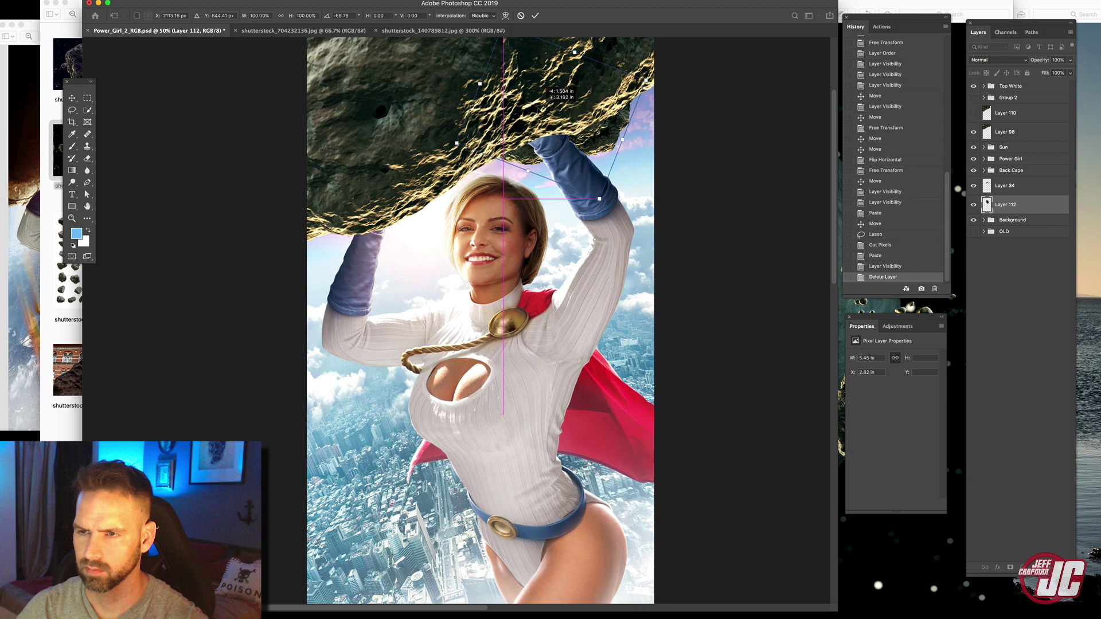
left_click_drag(539, 109, 541, 102)
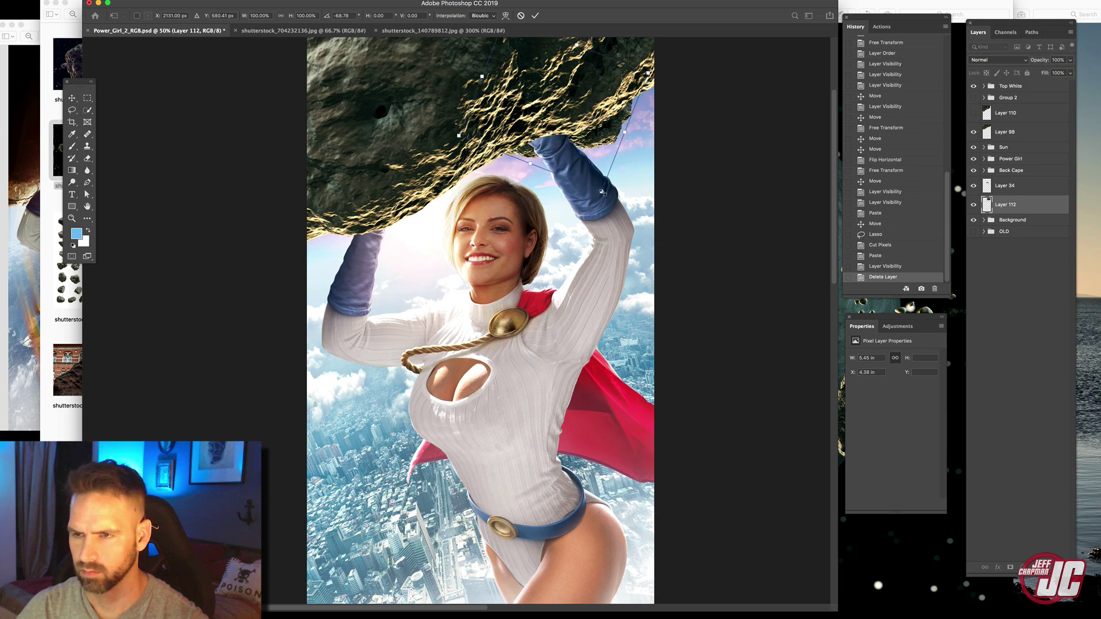
mouse_move(603, 192)
left_mouse_down()
mouse_move(631, 243)
mouse_move(567, 252)
mouse_move(610, 165)
mouse_move(607, 188)
left_mouse_up()
left_click_drag(631, 254, 622, 249)
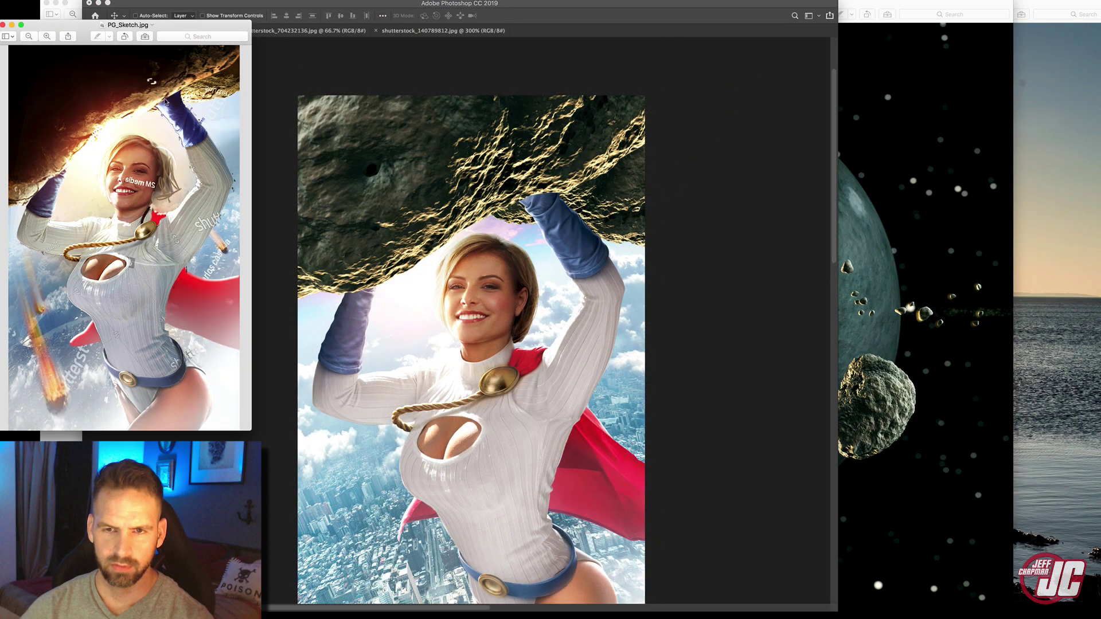
Warp the Layer 98 asteroid so its lower edge curves over the head and fits against the raised hands
left_click(490, 270)
left_click(1022, 192)
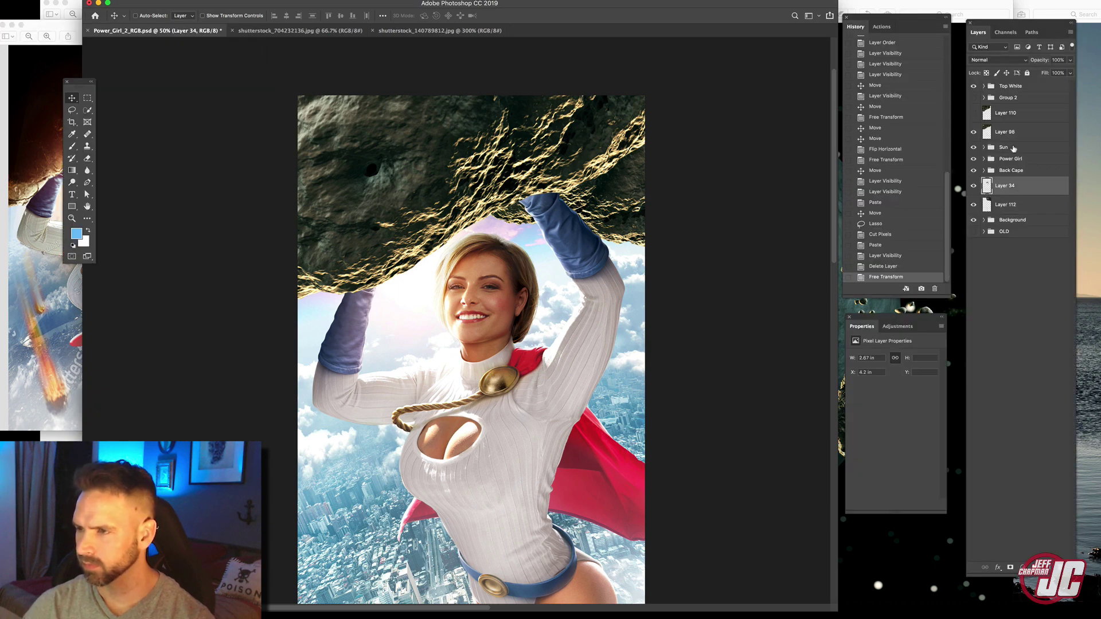
left_click(1020, 133)
left_click(65, 7)
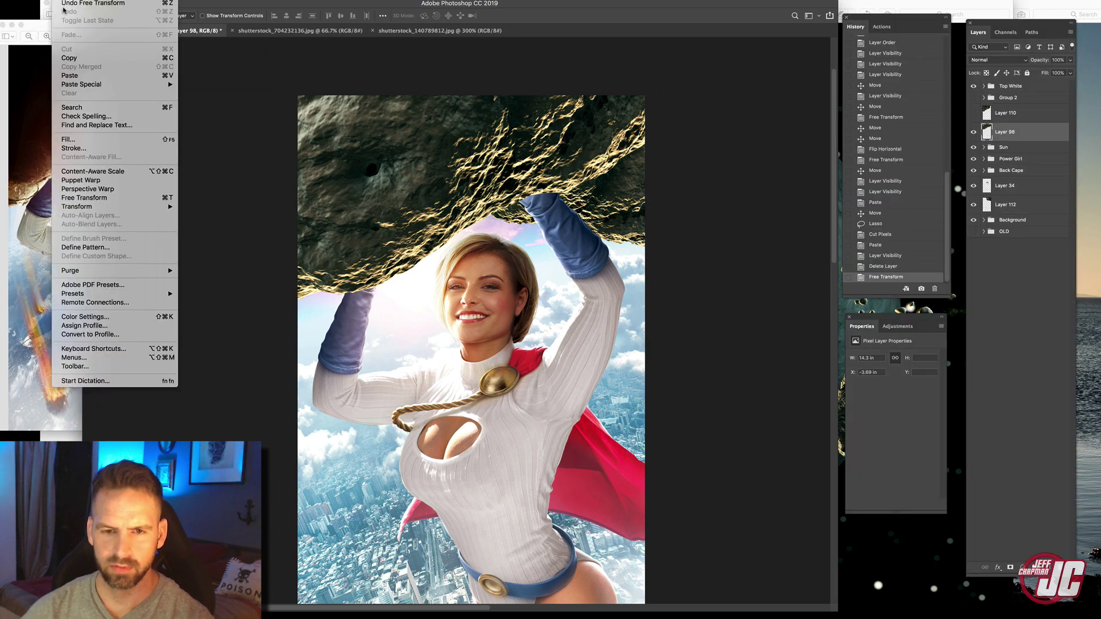
mouse_move(110, 206)
left_click(196, 265)
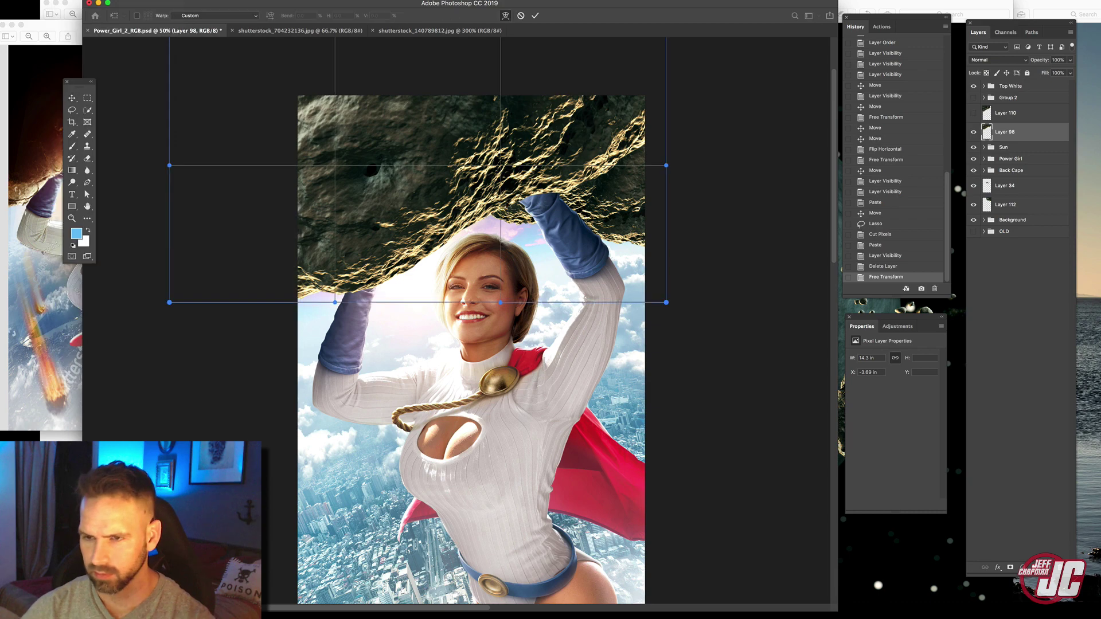
left_click_drag(503, 200, 493, 189)
left_click_drag(640, 79, 631, 69)
left_click_drag(423, 253, 422, 248)
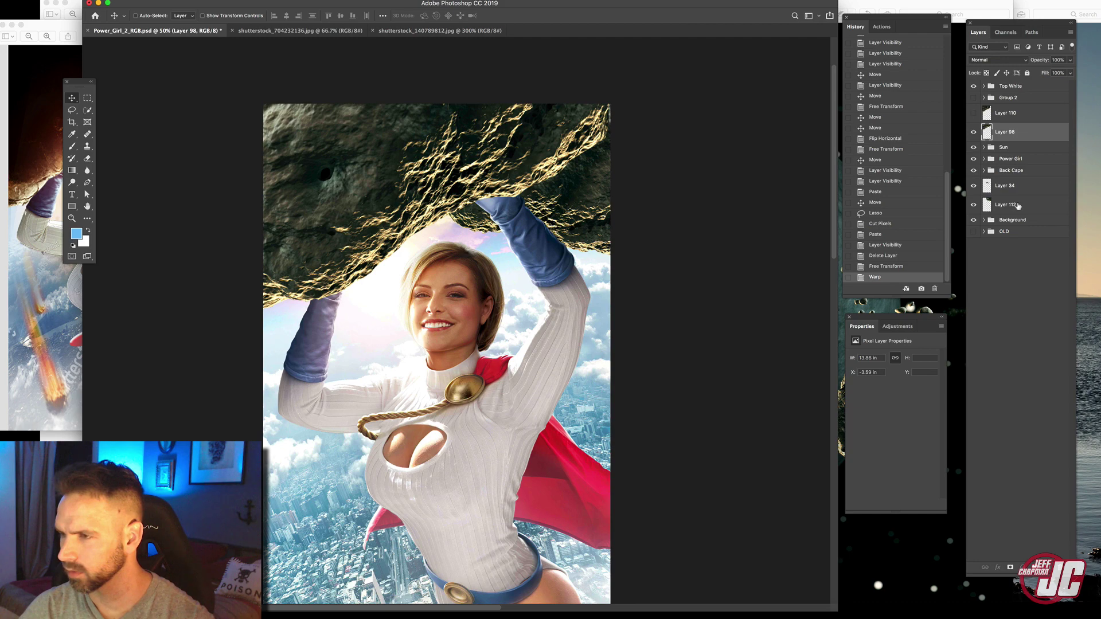
Replace the rock behind the raised arm with a fresh asteroid paste scaled to about 321%, and position it beside the main rock
left_click(552, 201, "ctrl")
left_click_drag(552, 202, 631, 173)
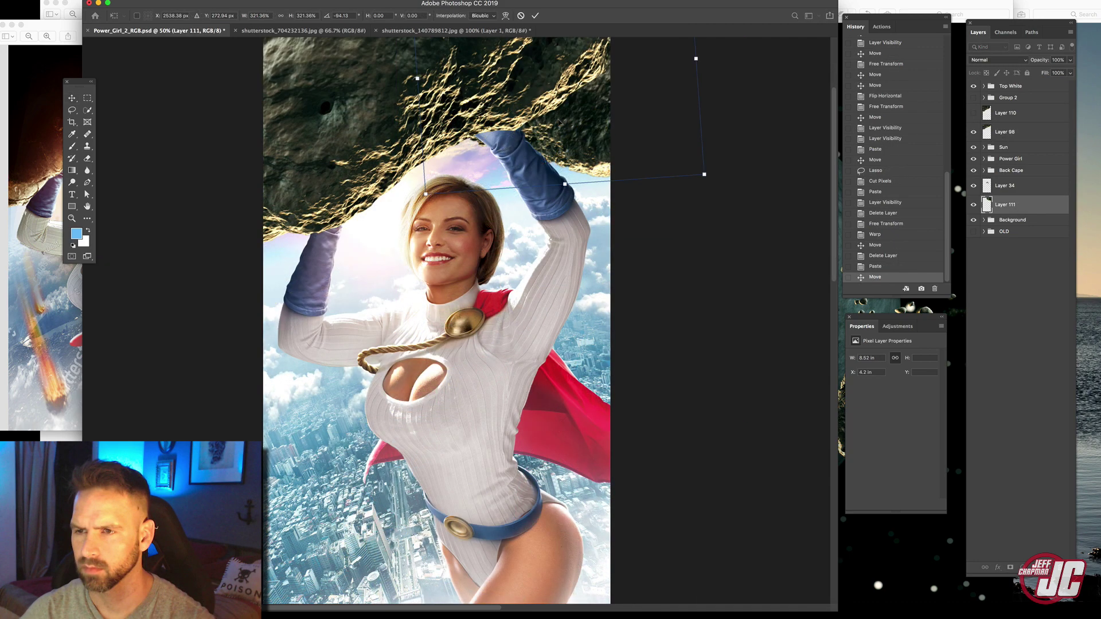
left_click_drag(701, 182, 657, 173)
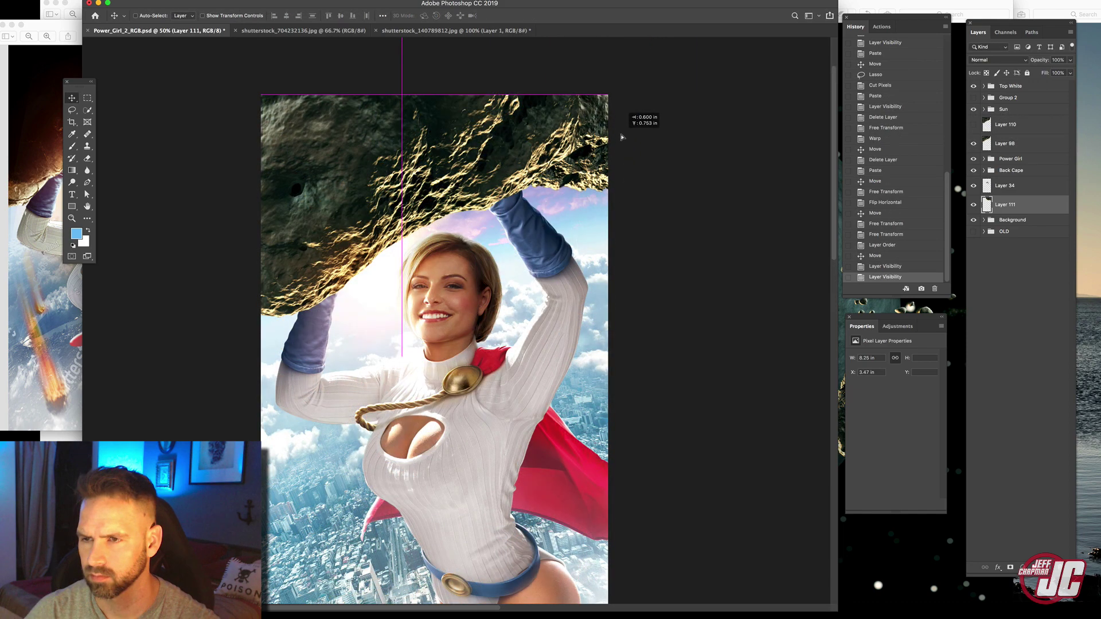
mouse_move(621, 137)
left_mouse_down()
mouse_move(604, 149)
mouse_move(603, 177)
mouse_move(535, 172)
mouse_move(619, 165)
mouse_move(582, 204)
left_mouse_up()
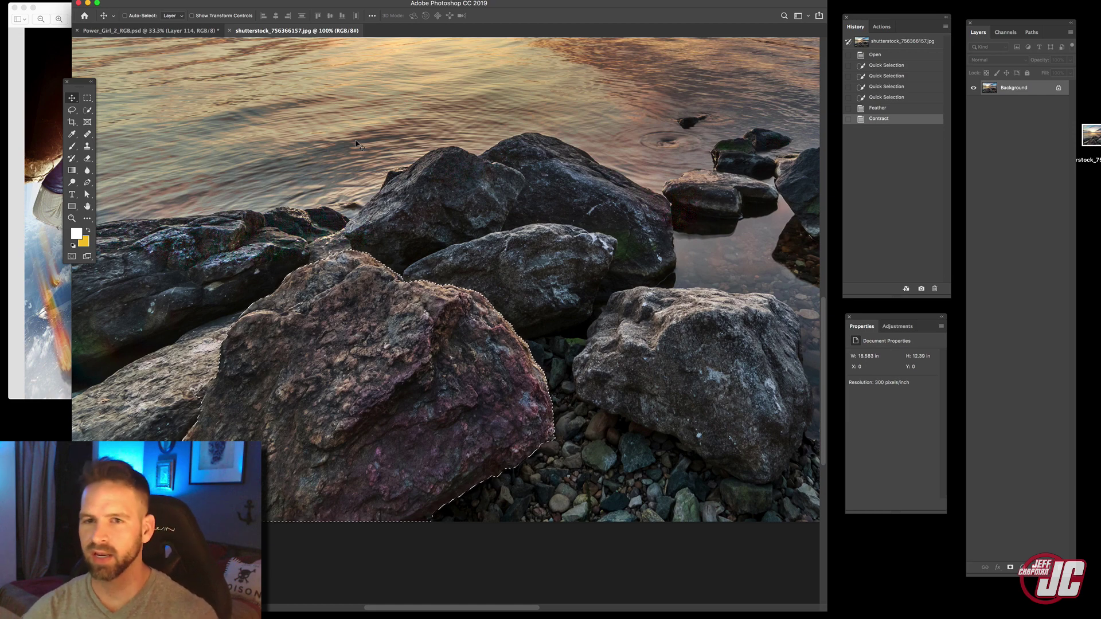
Return to Power_Girl_2_RGB.psd and dodge the midtones along the sunlit lower edge of the Layer 114 rock
left_click(195, 33)
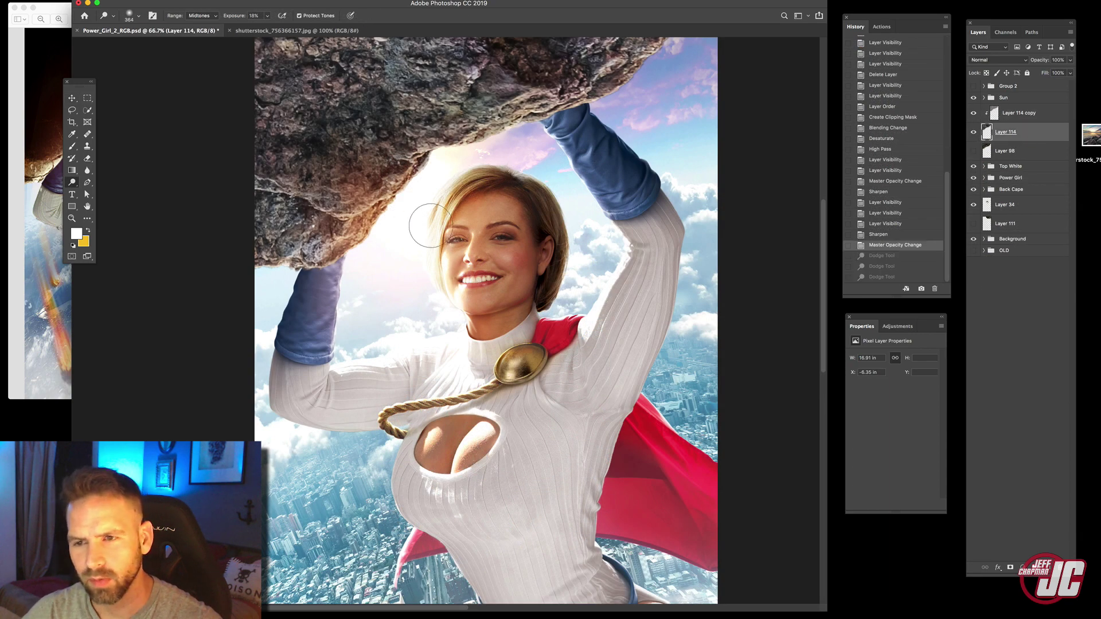
left_click_drag(430, 226, 437, 189)
left_click_drag(394, 242, 411, 214)
left_click_drag(379, 260, 389, 229)
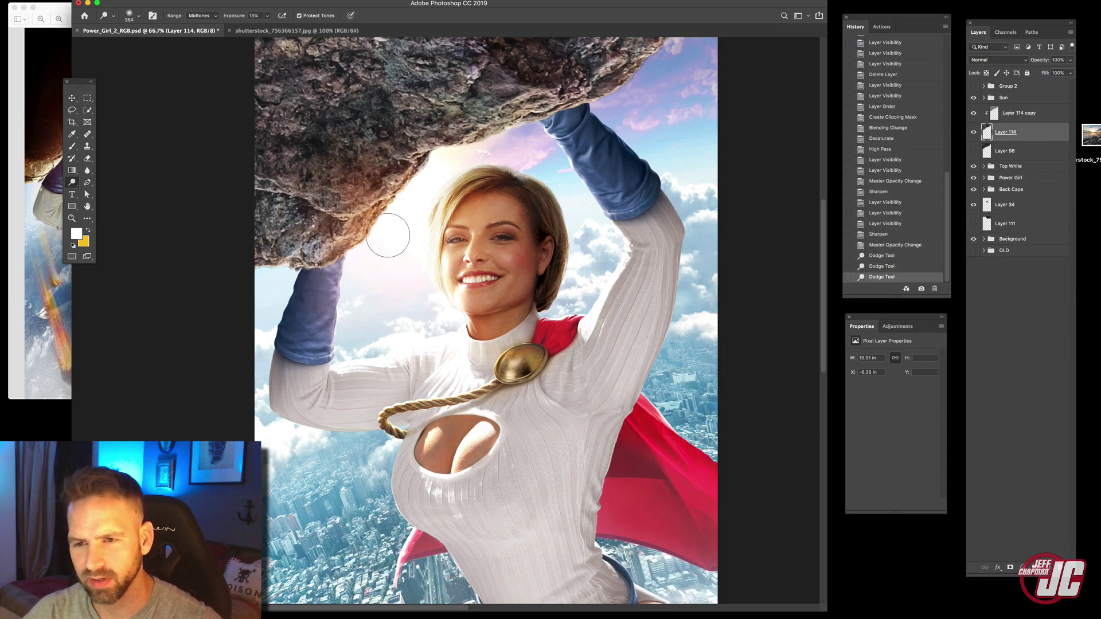
left_click_drag(477, 172, 438, 174)
left_click_drag(543, 143, 523, 161)
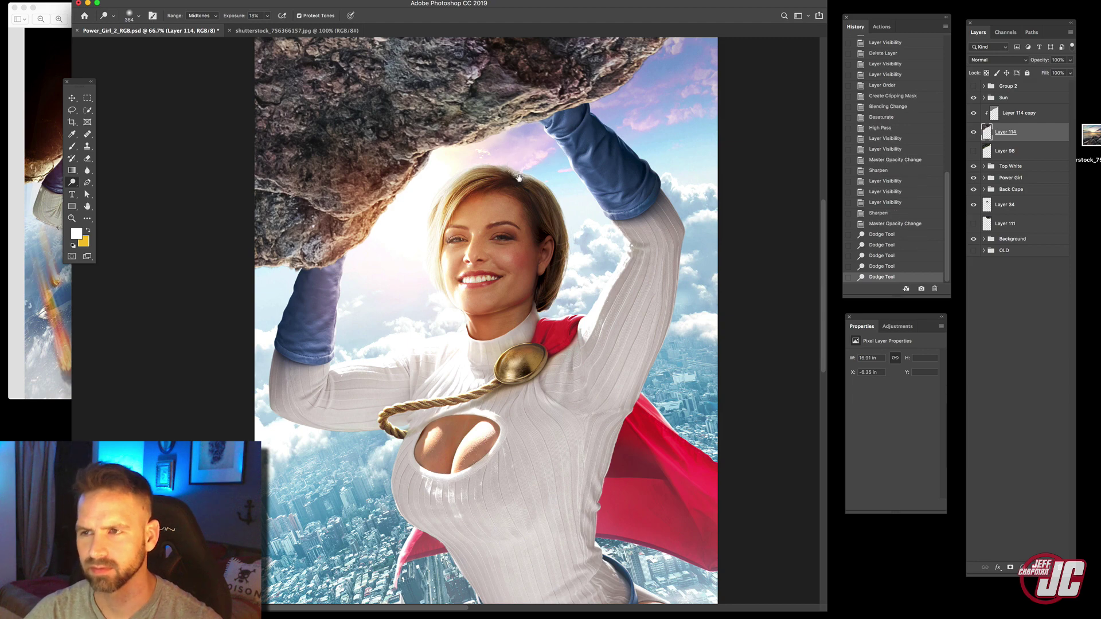
scroll(519, 263, "up", 5)
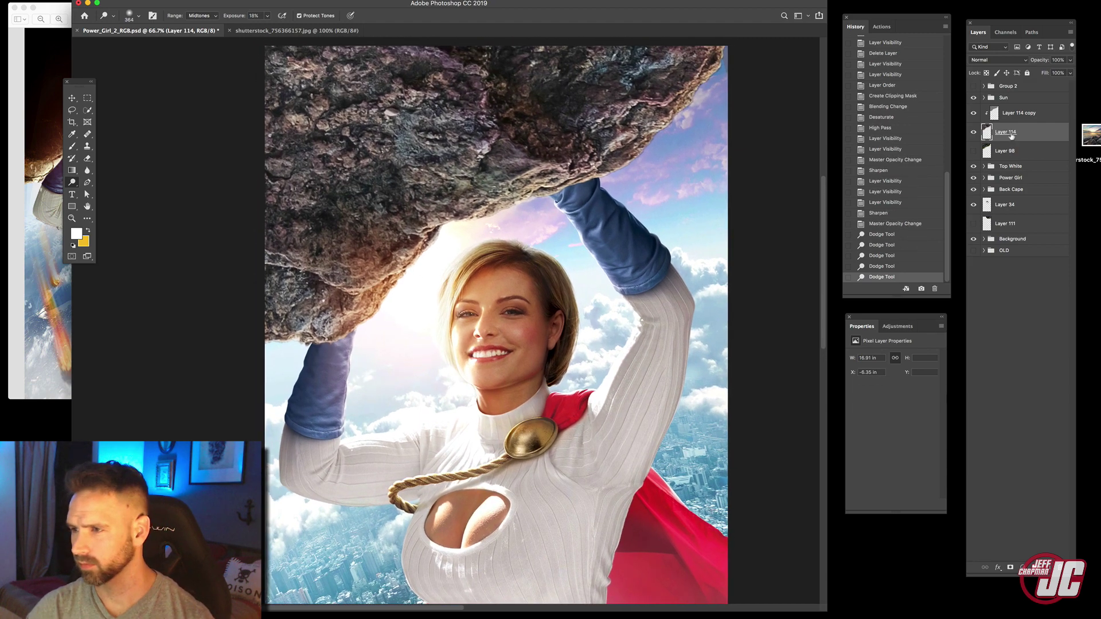
Create a new layer clipped to the Layer 114 rock and set its blending mode to Soft Light
key("super+shift+alt+n")
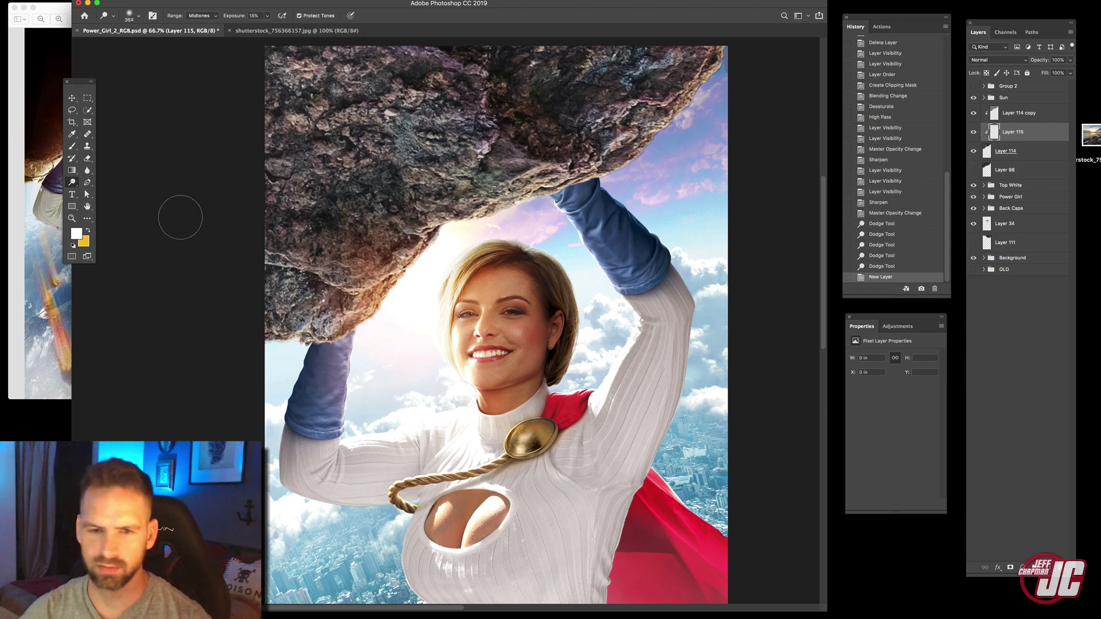
right_click(353, 144)
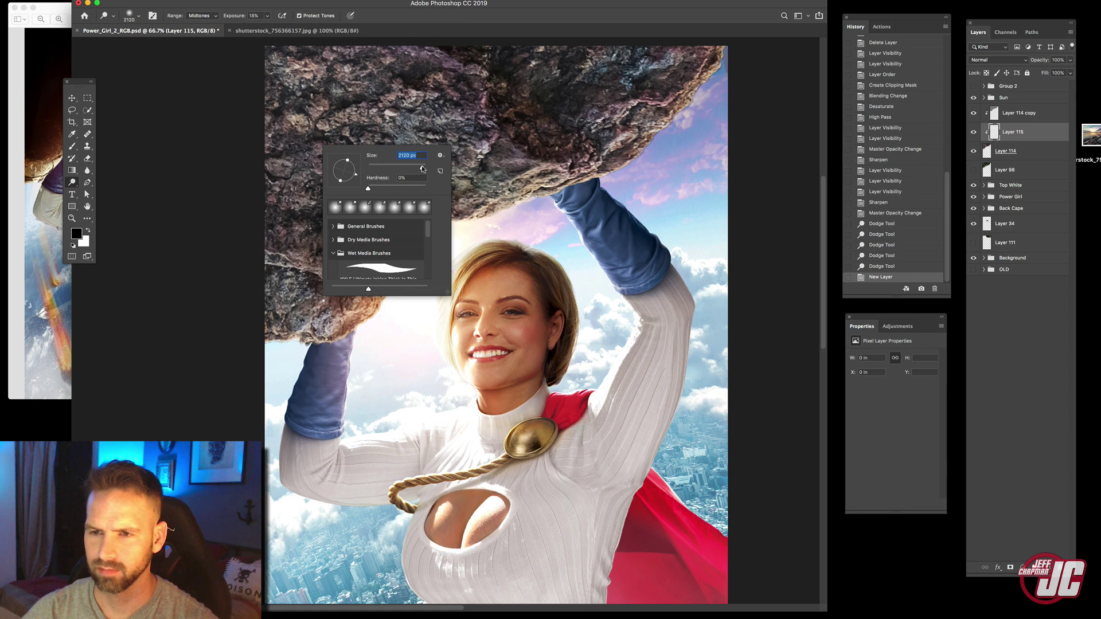
left_click_drag(422, 168, 401, 169)
left_click(997, 59)
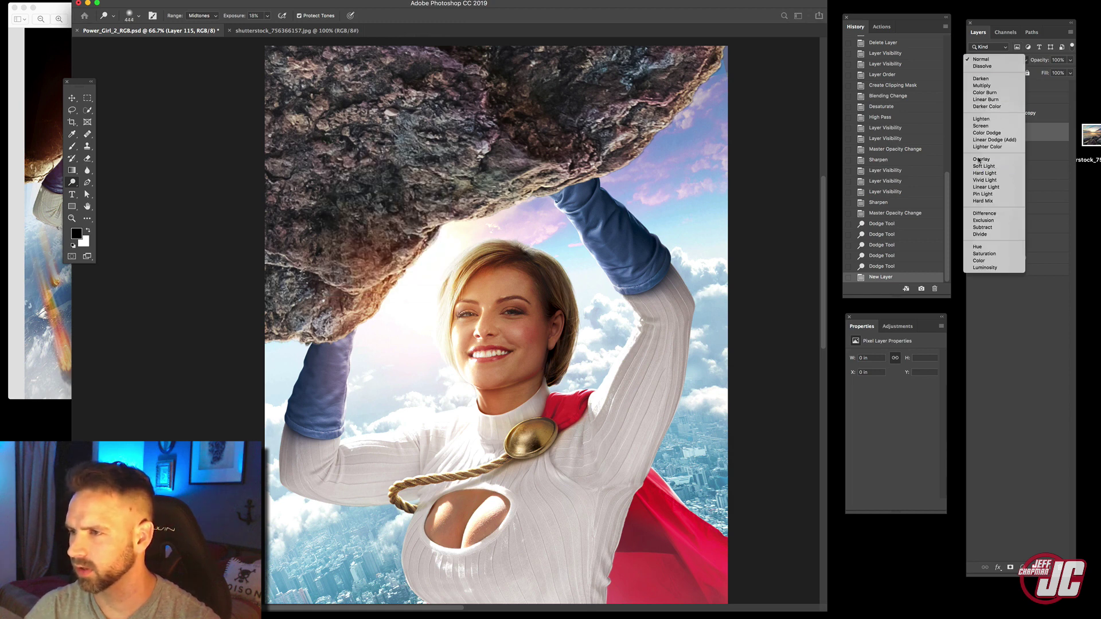
left_click(984, 166)
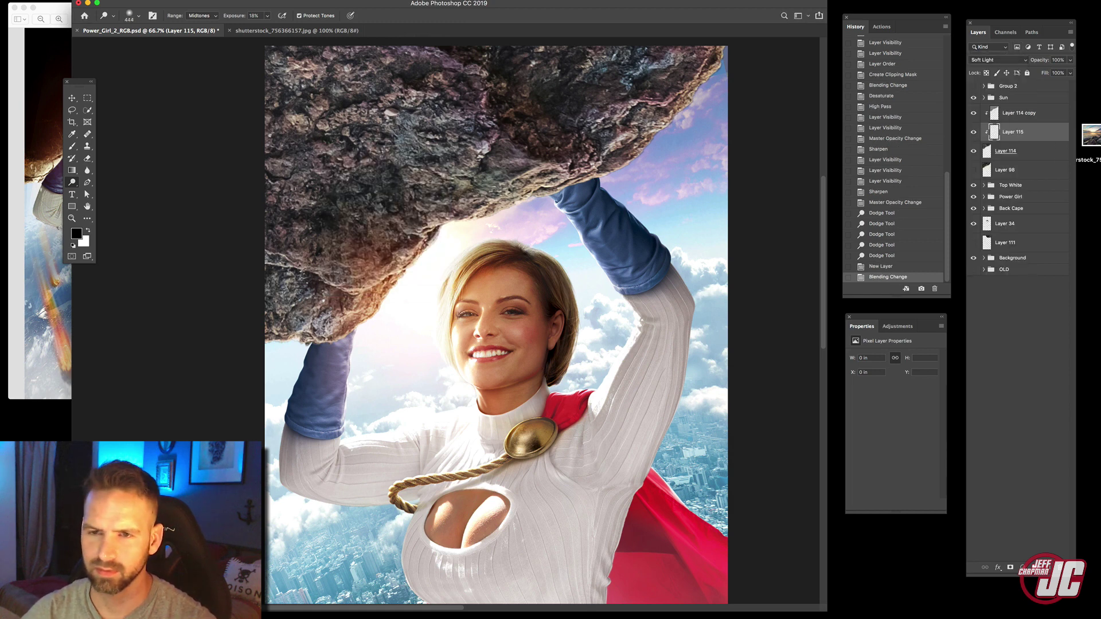
Paint black shading over the upper part of the rock on Layer 115 with a soft 1040 px brush
left_click_drag(341, 140, 293, 135)
left_click_drag(298, 132, 330, 131)
right_click(331, 131)
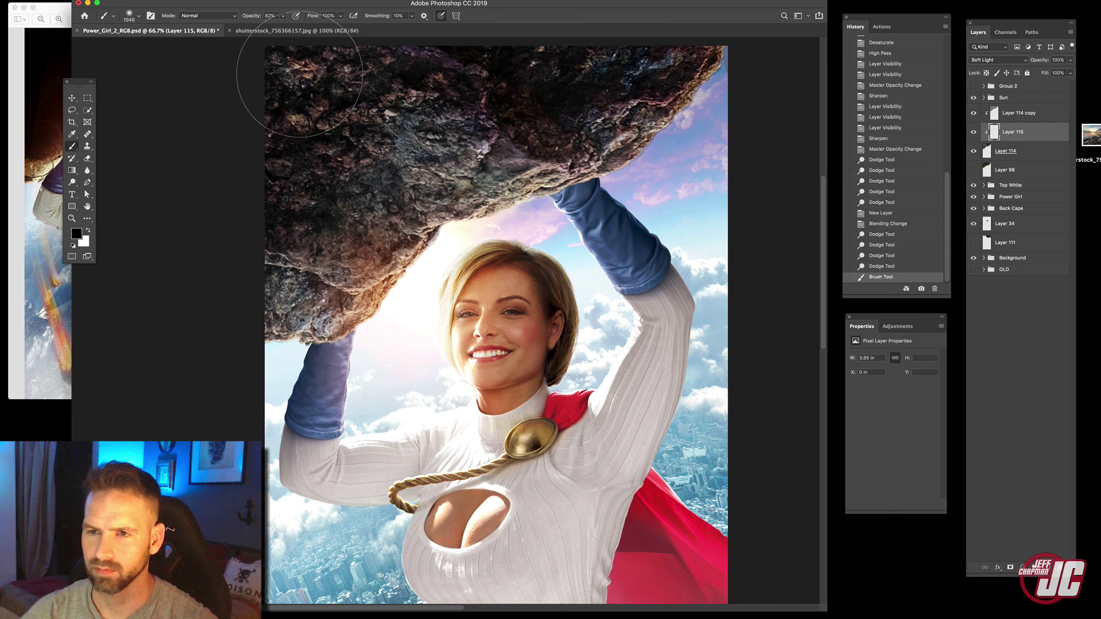
left_click_drag(220, 282, 244, 288)
left_click_drag(283, 16, 256, 29)
left_click_drag(366, 91, 356, 109)
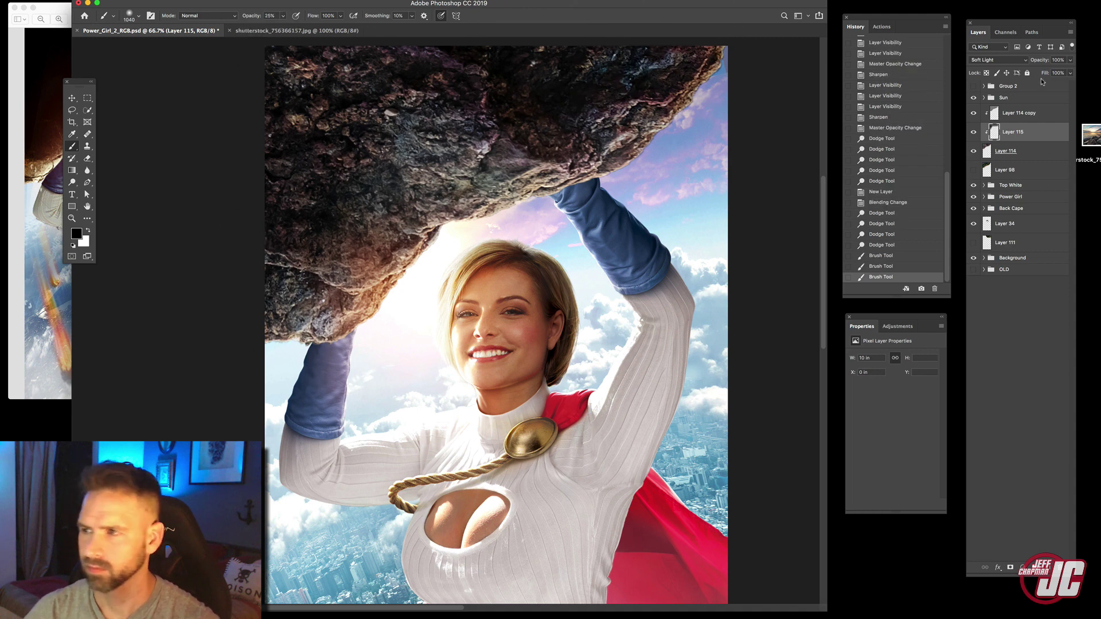
Set the blending mode of the Layer 115 shading to Multiply
left_click(1018, 59)
key("Down")
key("Down")
key("Down")
key("Down")
key("Down")
key("Down")
key("Down")
key("Down")
key("Down")
key("Down")
key("Down")
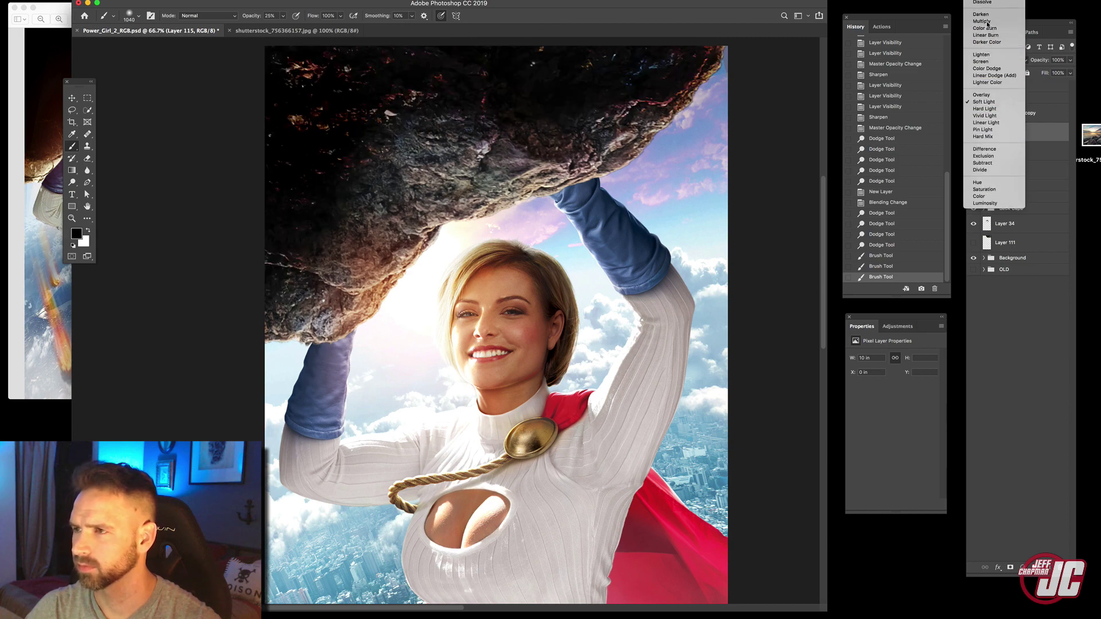
left_click(987, 23)
Deepen the black shading across the rock's upper edge, middle and lower-left end with the brush at 25% opacity
left_click_drag(349, 210, 337, 254)
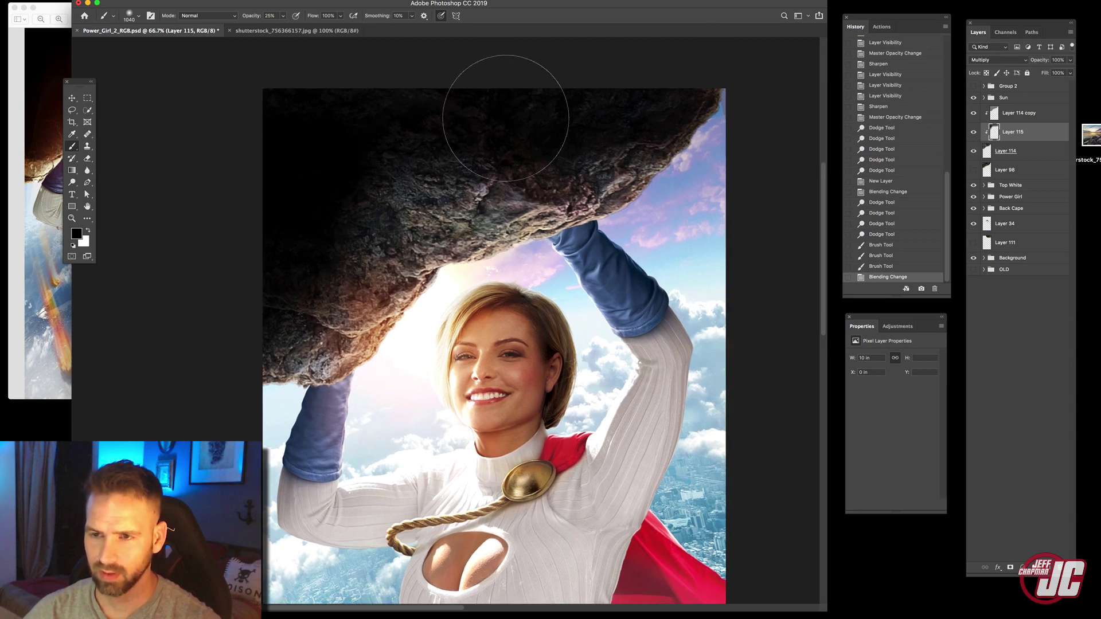
mouse_move(648, 54)
left_mouse_down()
mouse_move(669, 111)
mouse_move(651, 110)
mouse_move(682, 103)
left_mouse_up()
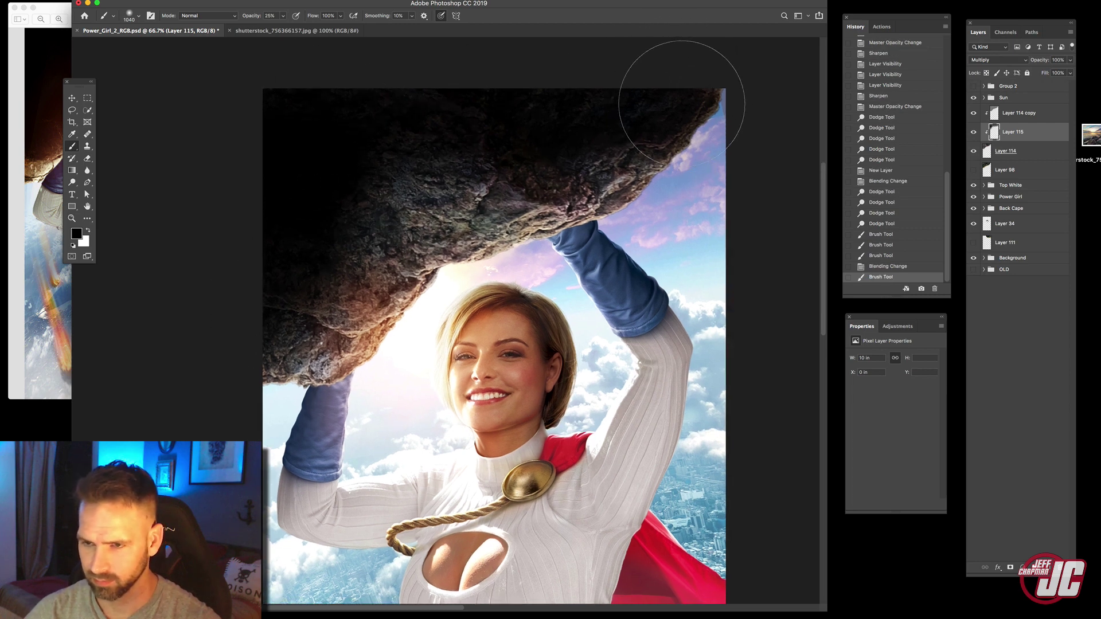
left_click_drag(427, 163, 392, 177)
left_click_drag(380, 184, 356, 235)
left_click_drag(343, 276, 301, 288)
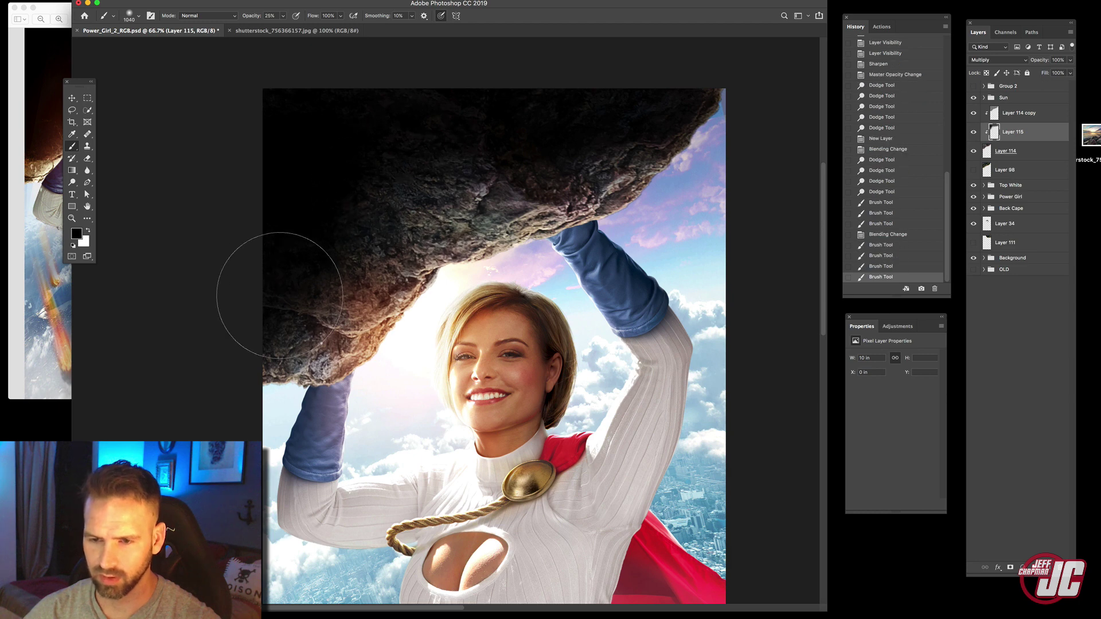
Erase the Layer 115 shading over the rock's lower face with a soft 412 px eraser at 17% opacity
left_click(87, 158)
right_click(460, 156)
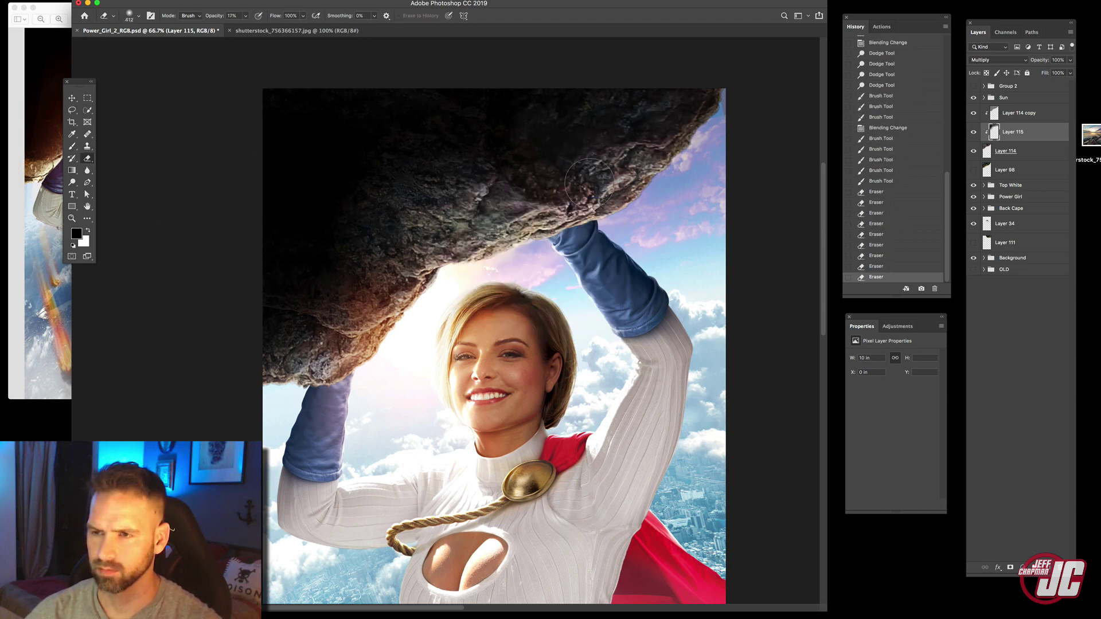
left_click_drag(444, 192, 373, 289)
left_click_drag(358, 165, 290, 346)
Set the eraser to 444 px and 11% opacity, and soften the shading further near the rock's sunlit edge
right_click(441, 266)
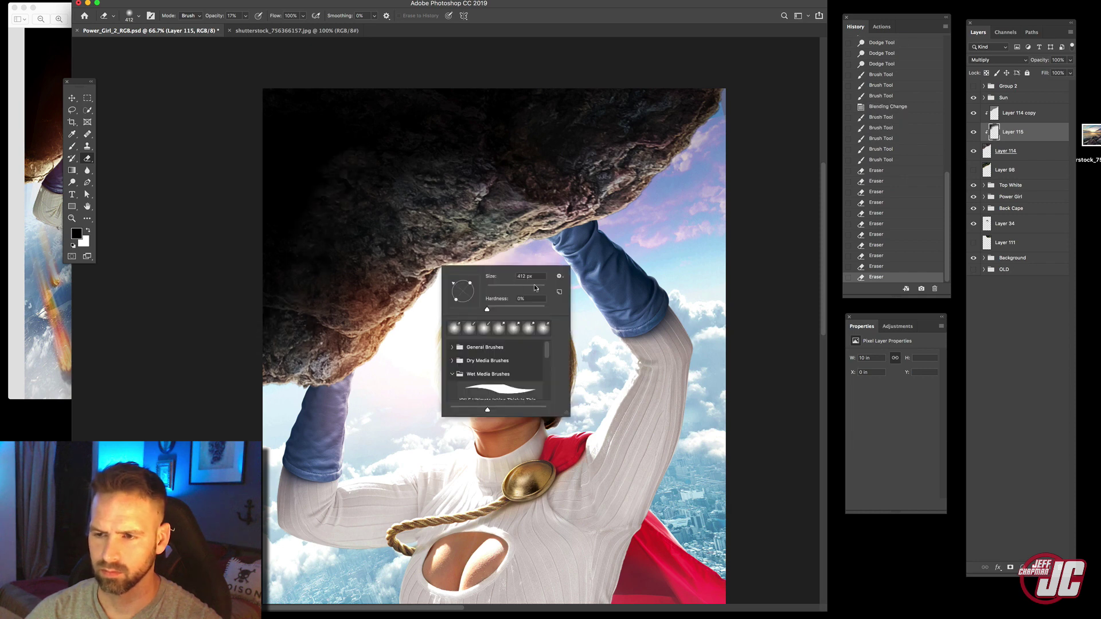
left_click(245, 17)
left_click(240, 28)
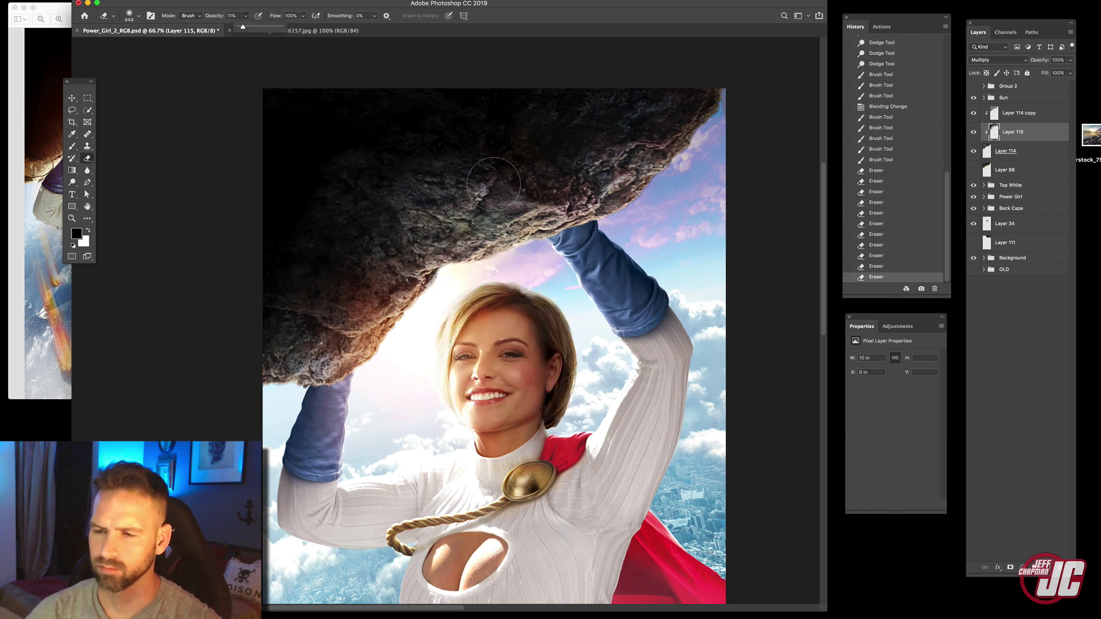
right_click(498, 185)
left_click_drag(597, 210, 596, 209)
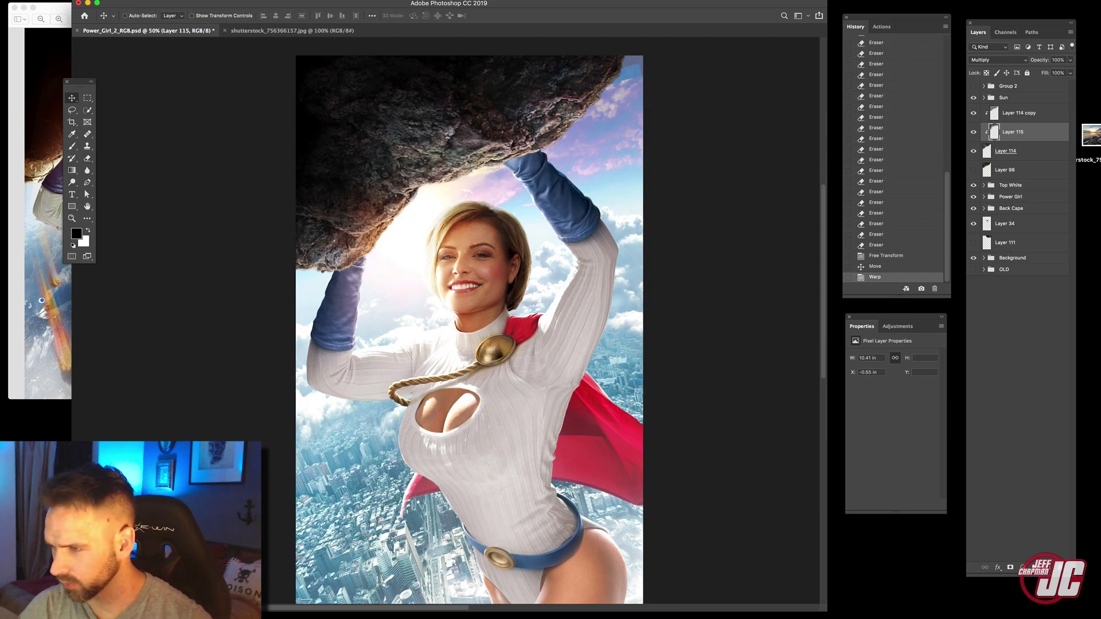
Create a clipped Soft Light layer above Layer 115 and choose an orange-gold foreground color with hue 41°
left_click(1047, 567)
left_click(1014, 60)
left_click(994, 167)
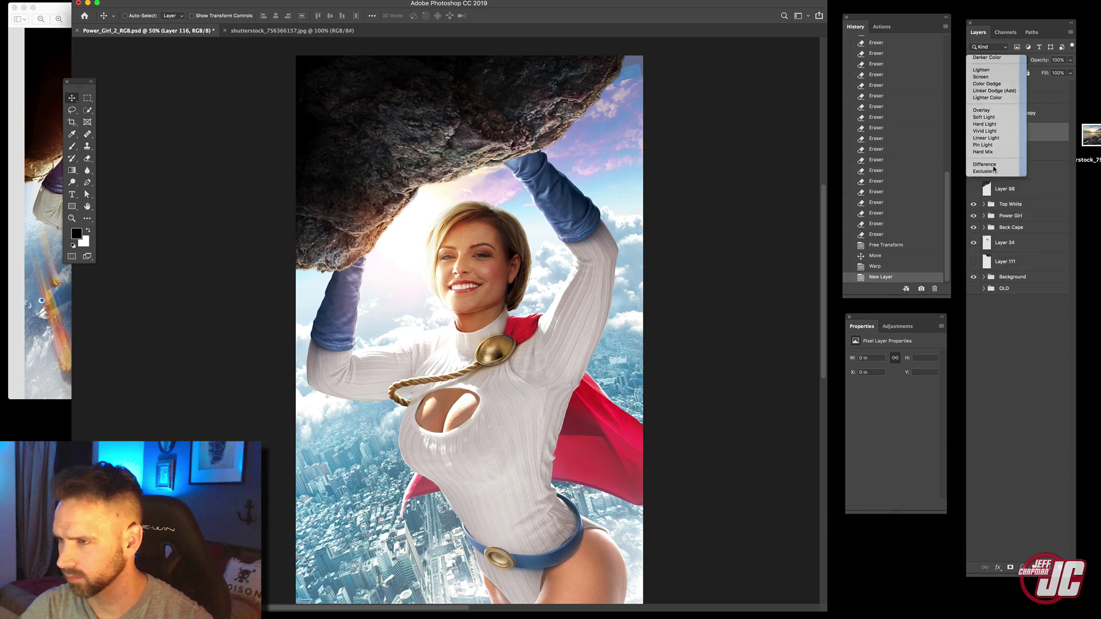
left_click(76, 231)
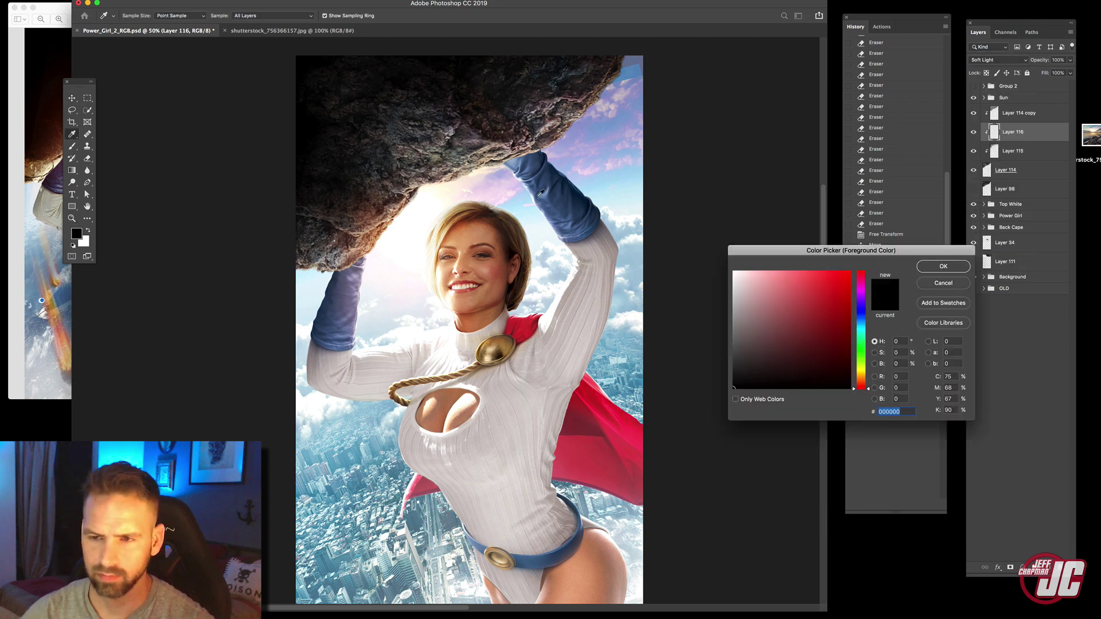
left_click_drag(860, 366, 860, 373)
left_click(836, 316)
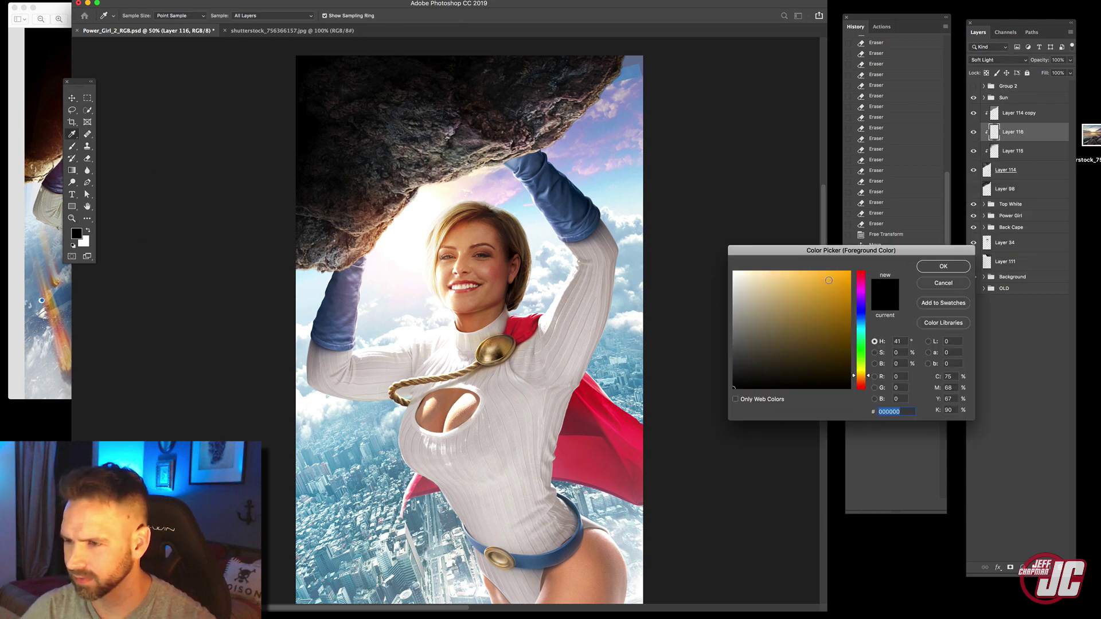
left_click(943, 266)
Brush an orange glow along the rock's lower edge around the sun on Layer 116 with a soft 332 px brush at 25% opacity
left_click(74, 147)
right_click(481, 205)
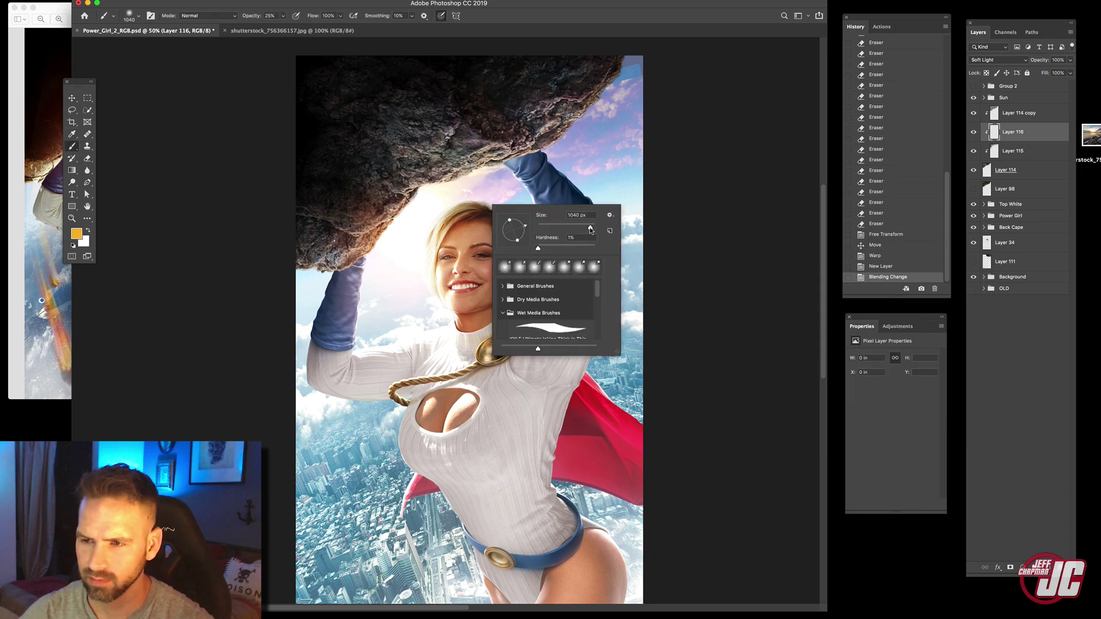
left_click_drag(590, 228, 584, 228)
left_click(452, 191)
left_click_drag(499, 171, 492, 178)
left_click_drag(424, 248, 412, 204)
left_click_drag(411, 204, 421, 200)
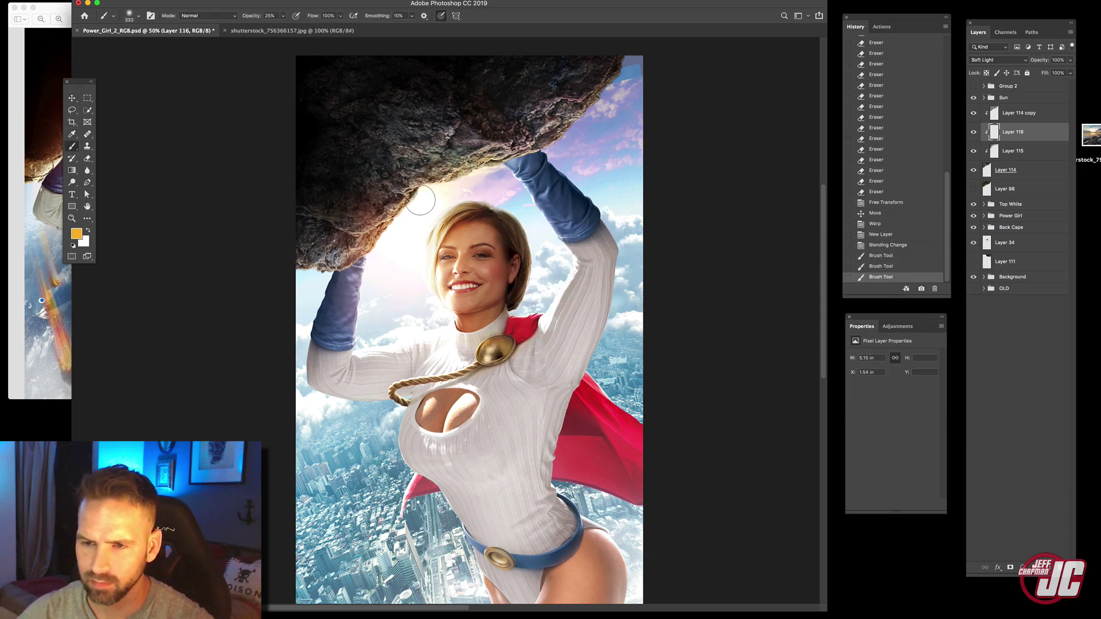
left_click_drag(393, 262, 379, 245)
left_click_drag(513, 188, 495, 197)
right_click(469, 212)
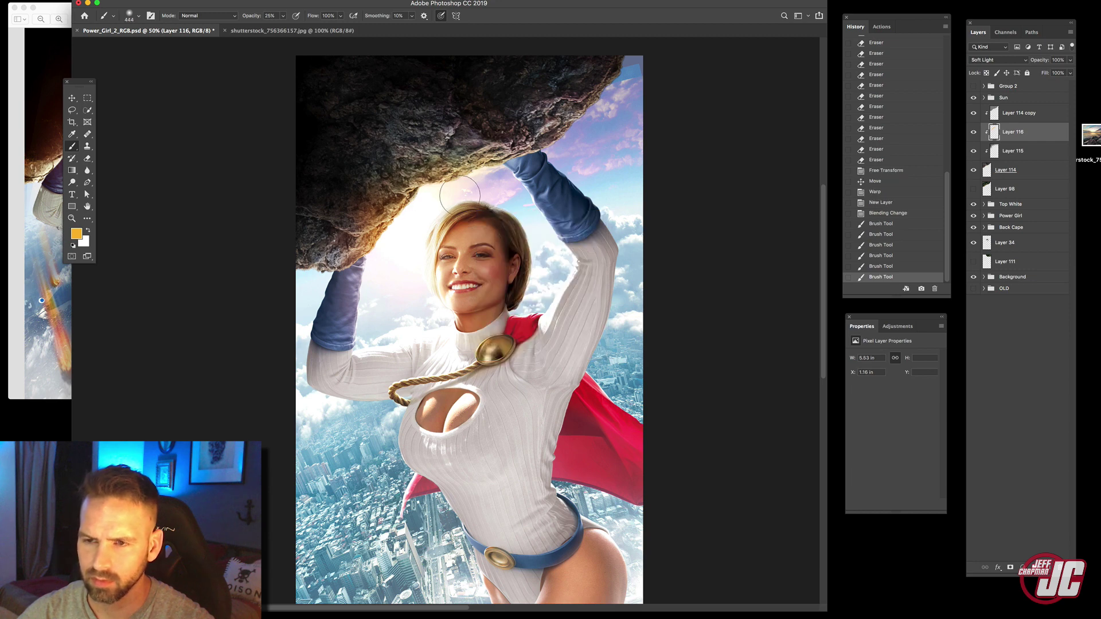
Add a Selective Color adjustment clipped to the Layer 114 rock and set Cyan to -27% for the Neutrals
left_click(1023, 568)
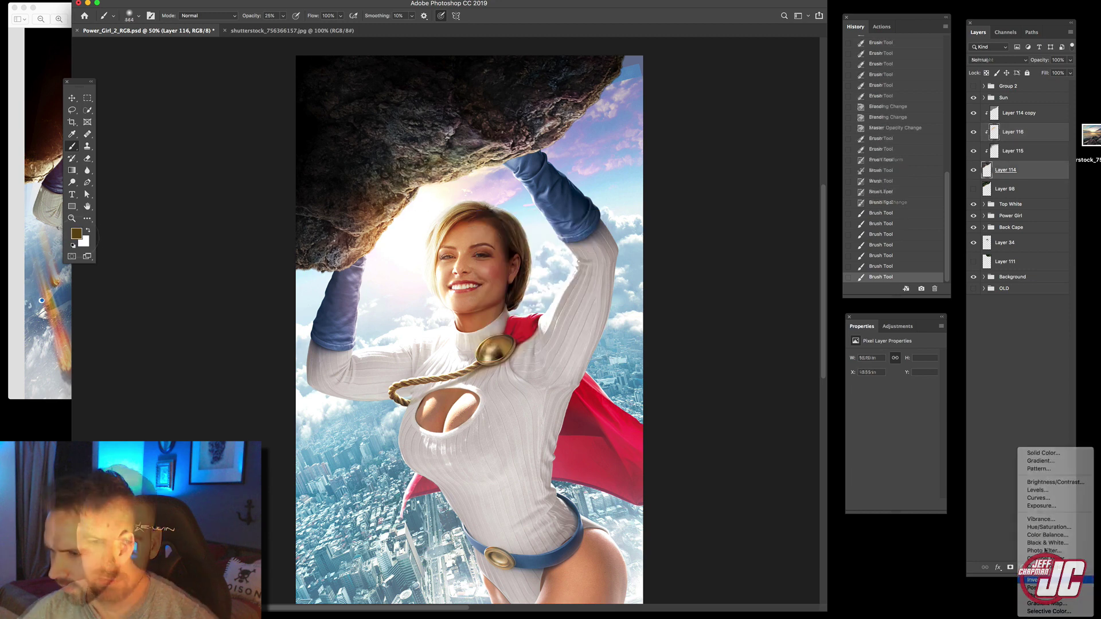
left_click(1049, 611)
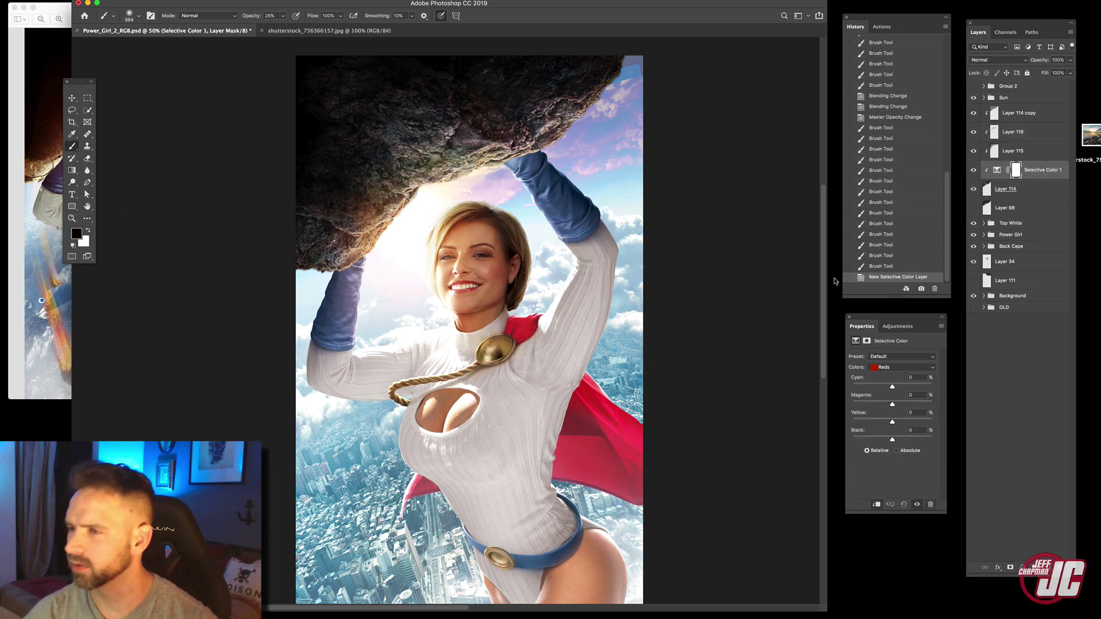
left_click(903, 368)
left_click(895, 418)
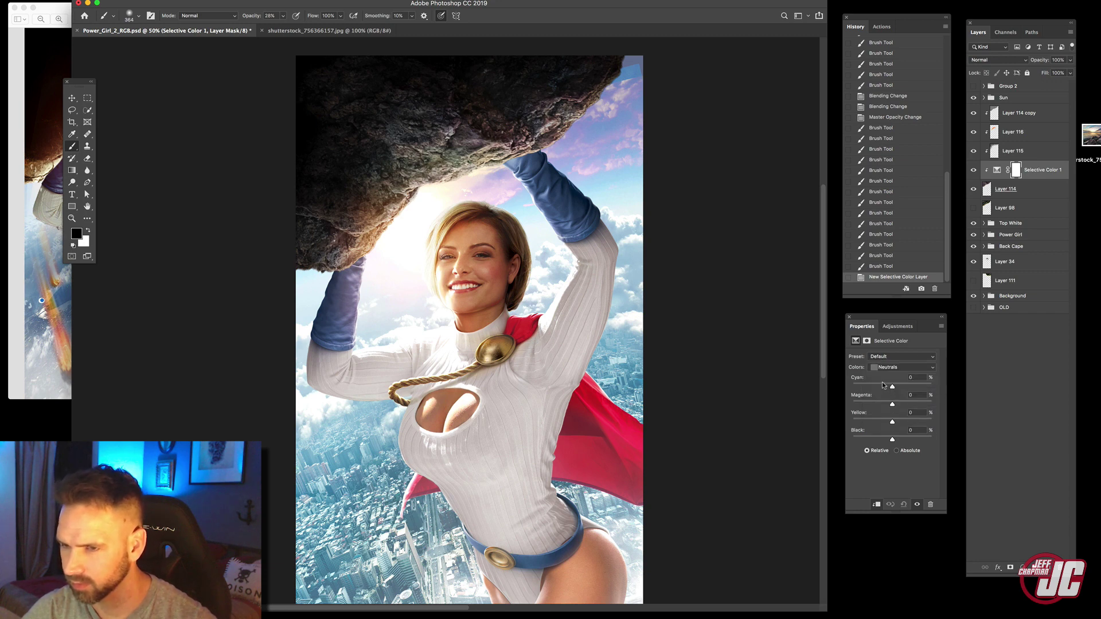
left_click_drag(883, 385, 881, 386)
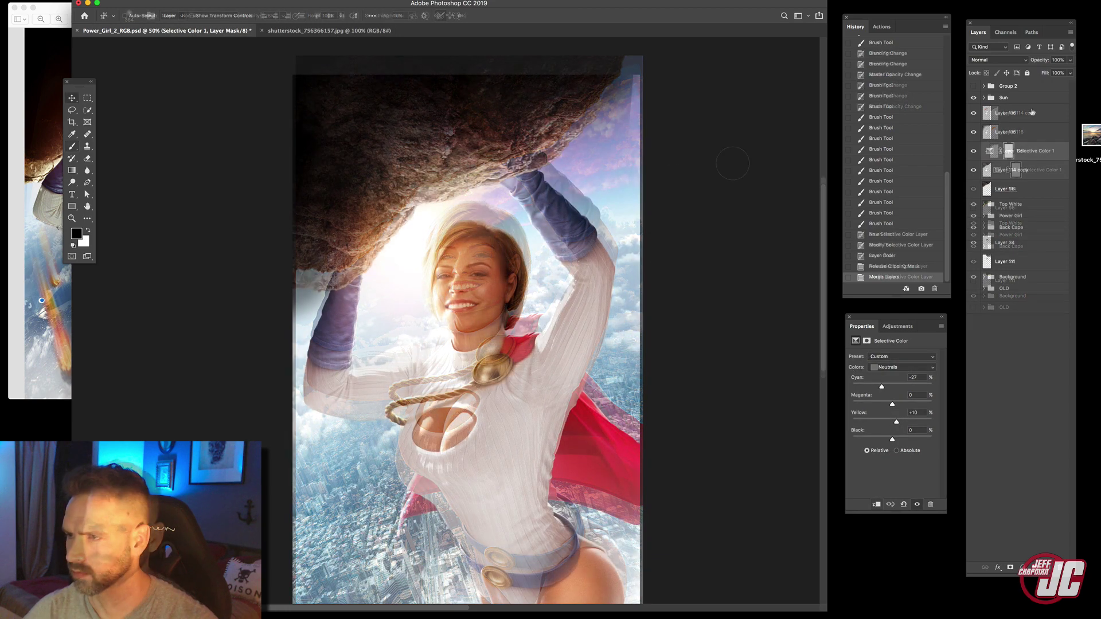
Clip Layer 116, Layer 115 and Selective Color 1 to the merged rock layer, Layer 114 copy
right_click(1032, 112)
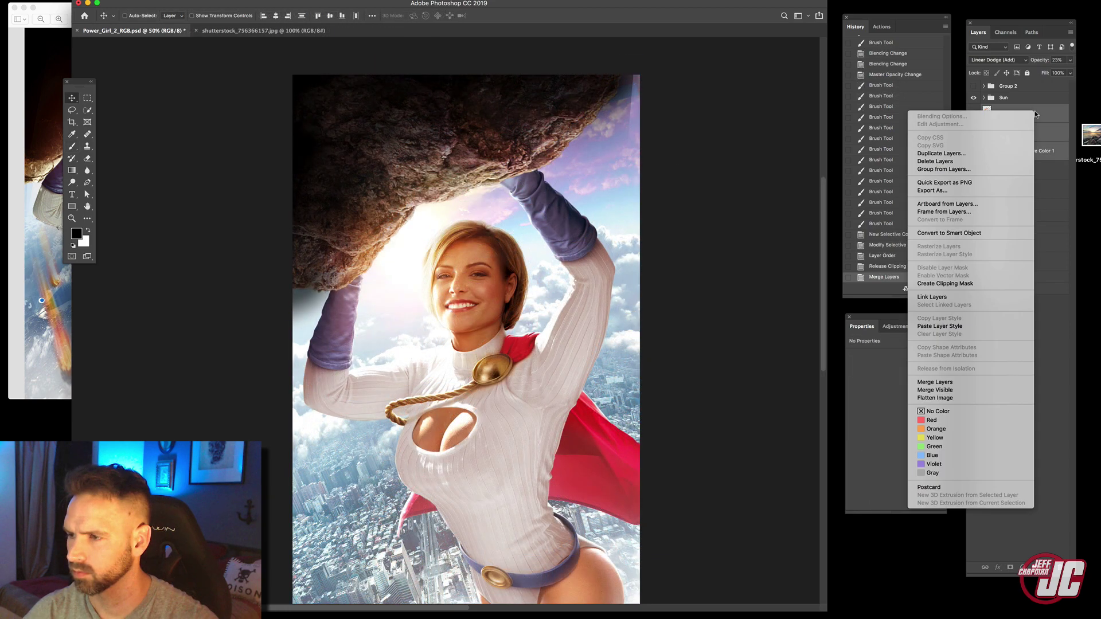
left_click(945, 284)
Warp the Layer 114 copy rock, pulling its upper-right end up and outward and its lower-left tip slightly inward
left_click(1039, 170)
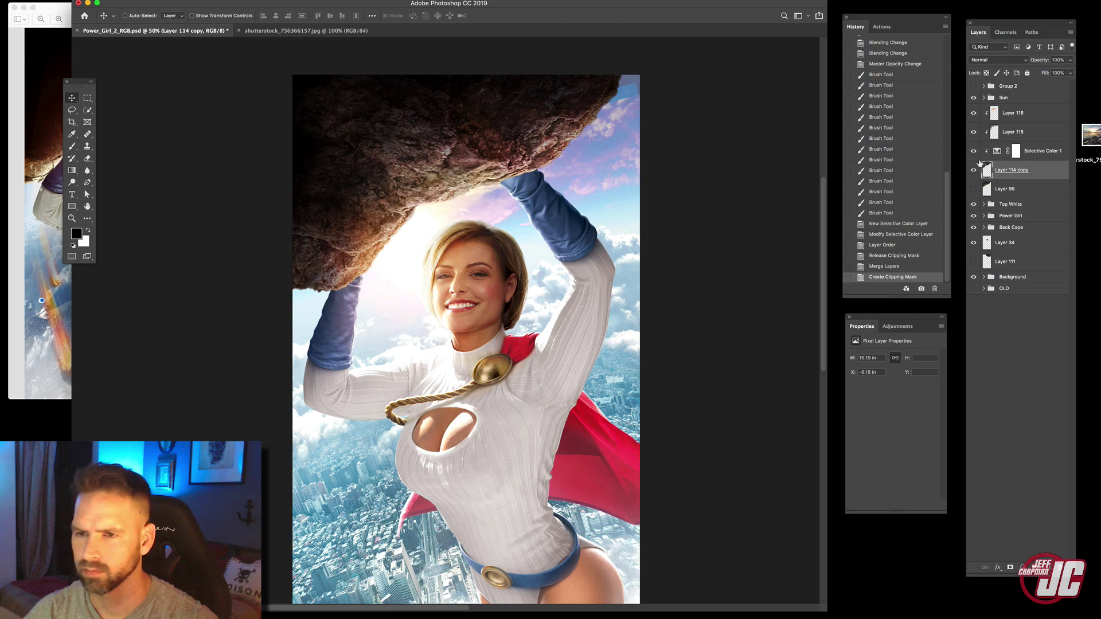
left_click(63, 1)
mouse_move(114, 205)
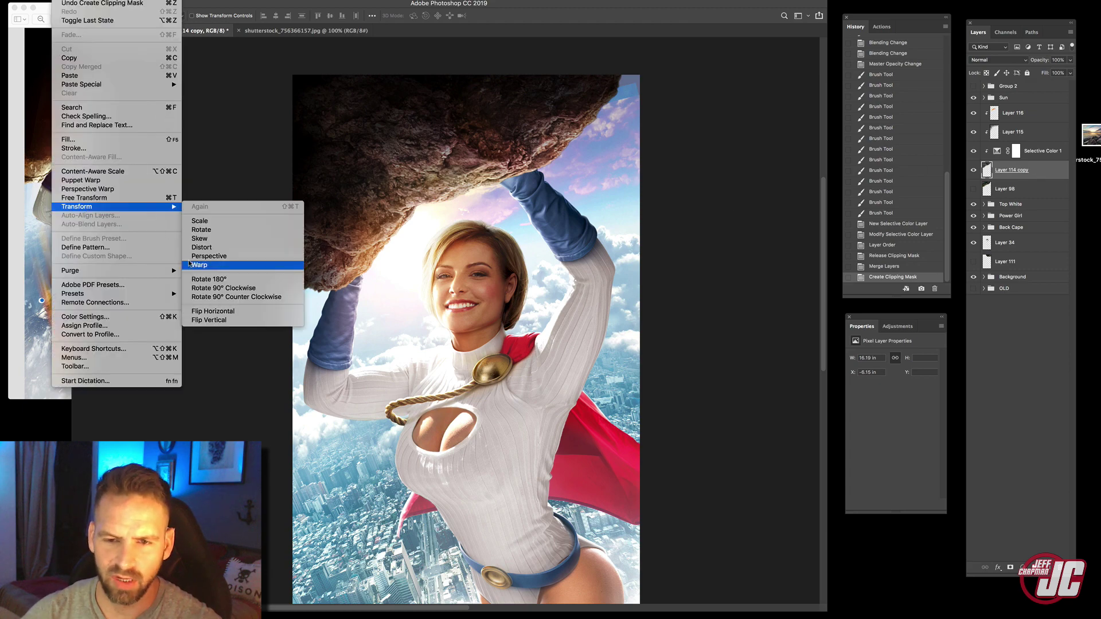
left_click(241, 260)
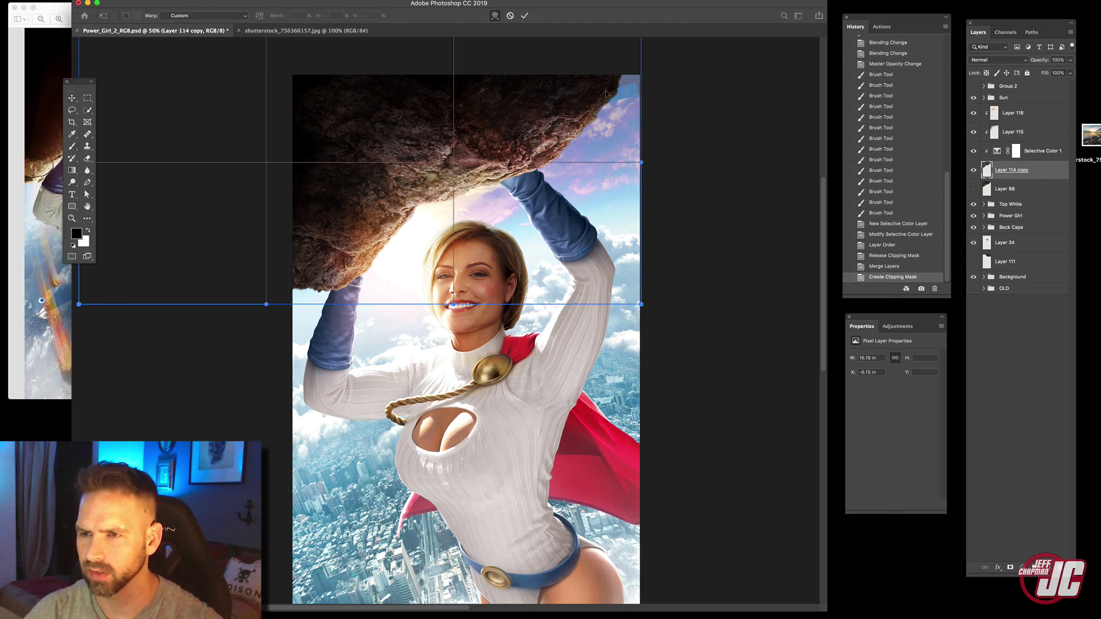
left_click_drag(607, 94, 616, 81)
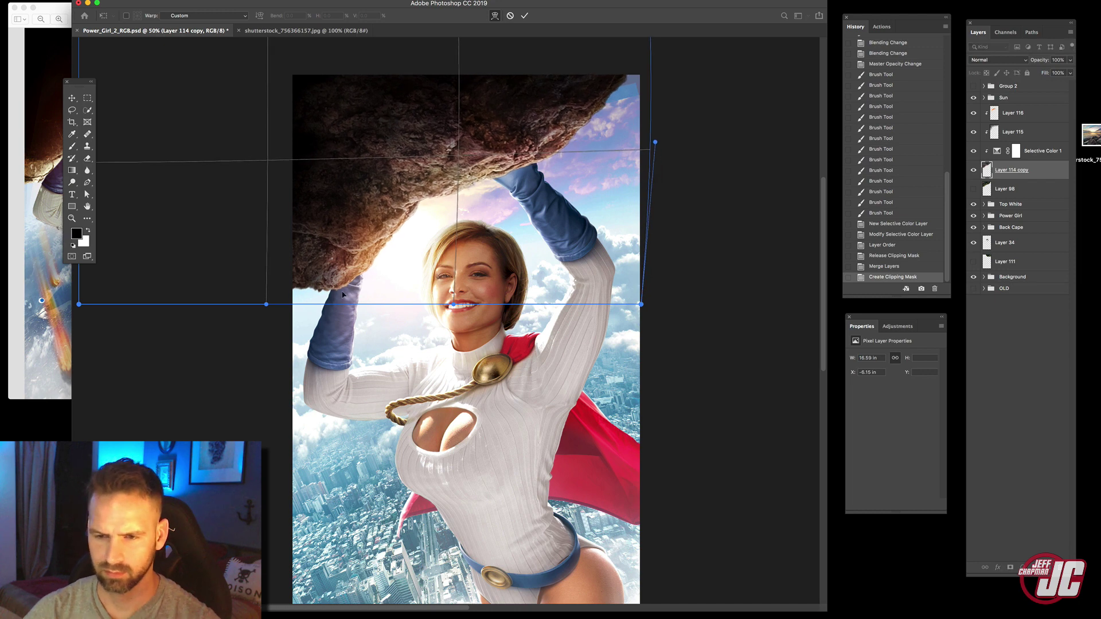
left_click_drag(333, 292, 346, 290)
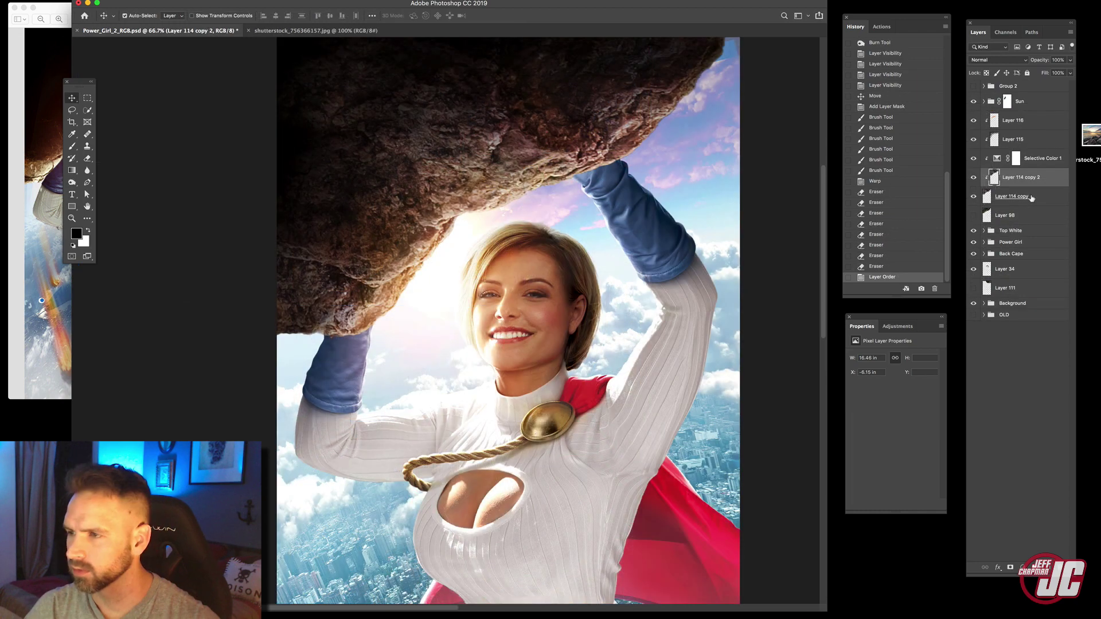
Place a duplicate of the rock layer, clipped, directly beneath Selective Color 1 and set its blend mode to Screen
key("super+z")
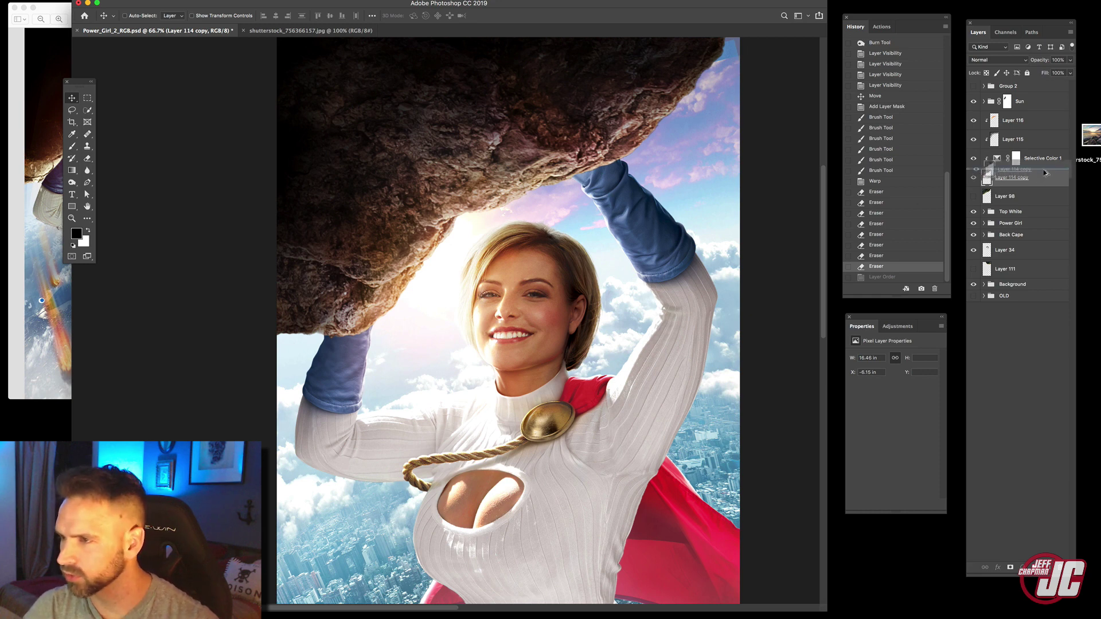
key("super+shift+z")
left_click(1007, 61)
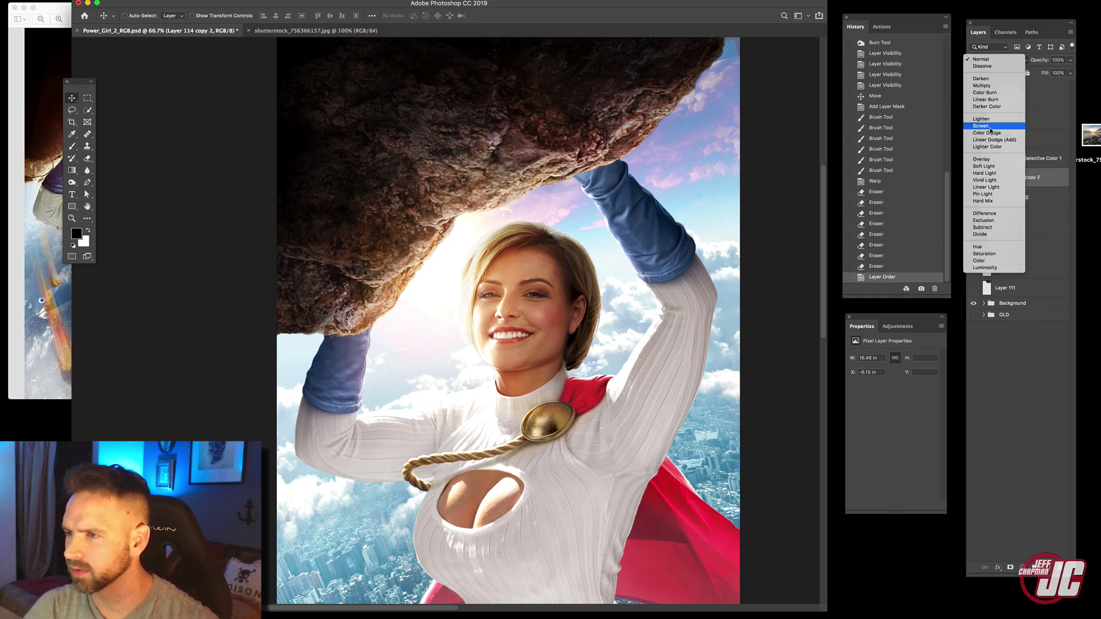
left_click(988, 126)
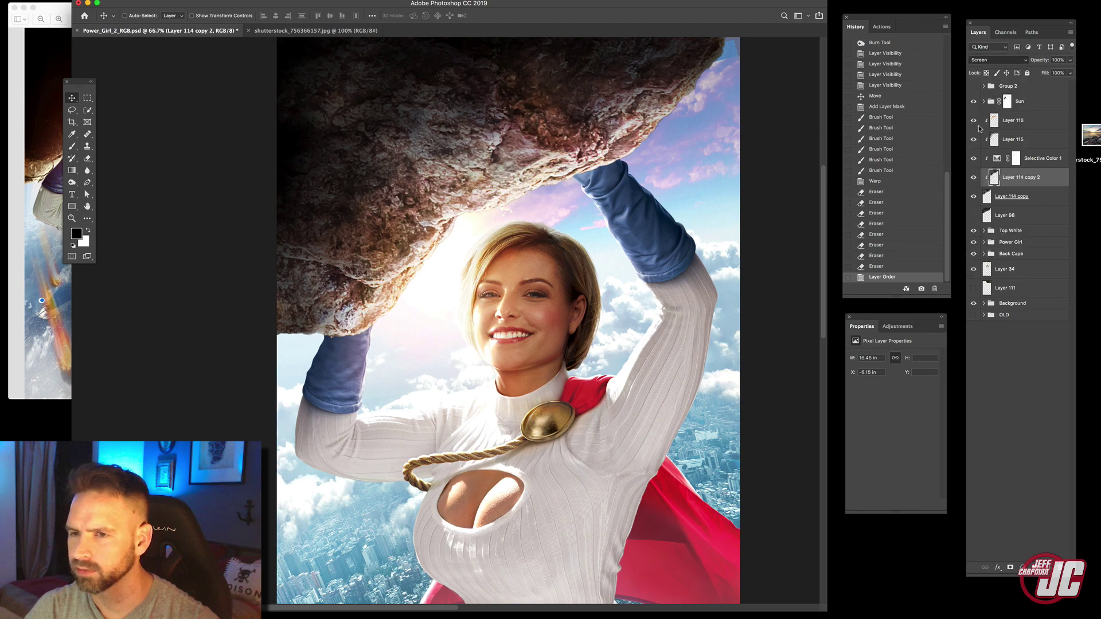
Desaturate Layer 114 copy 2 and raise its contrast with Levels, setting the black input level to 98
left_click(109, 0)
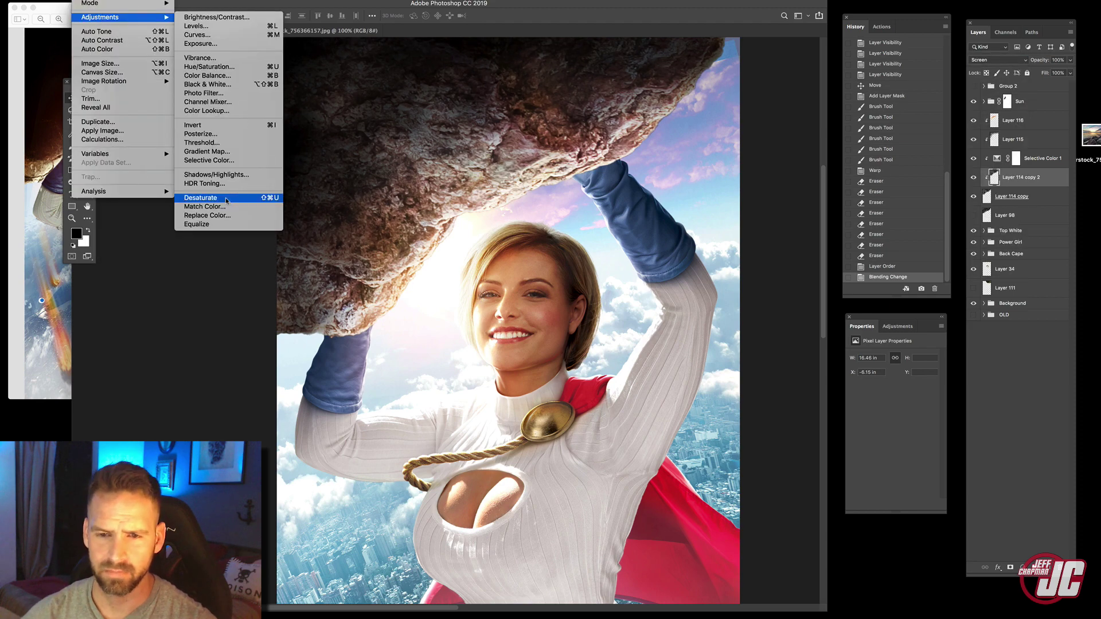
left_click(225, 199)
left_click(86, 0)
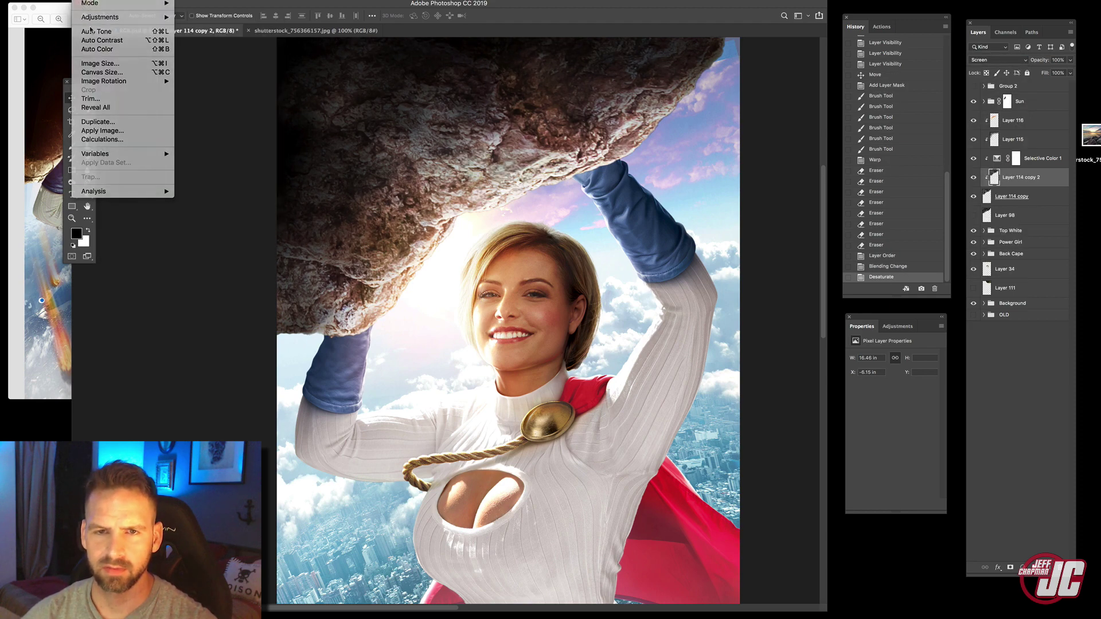
mouse_move(115, 17)
left_click(193, 29)
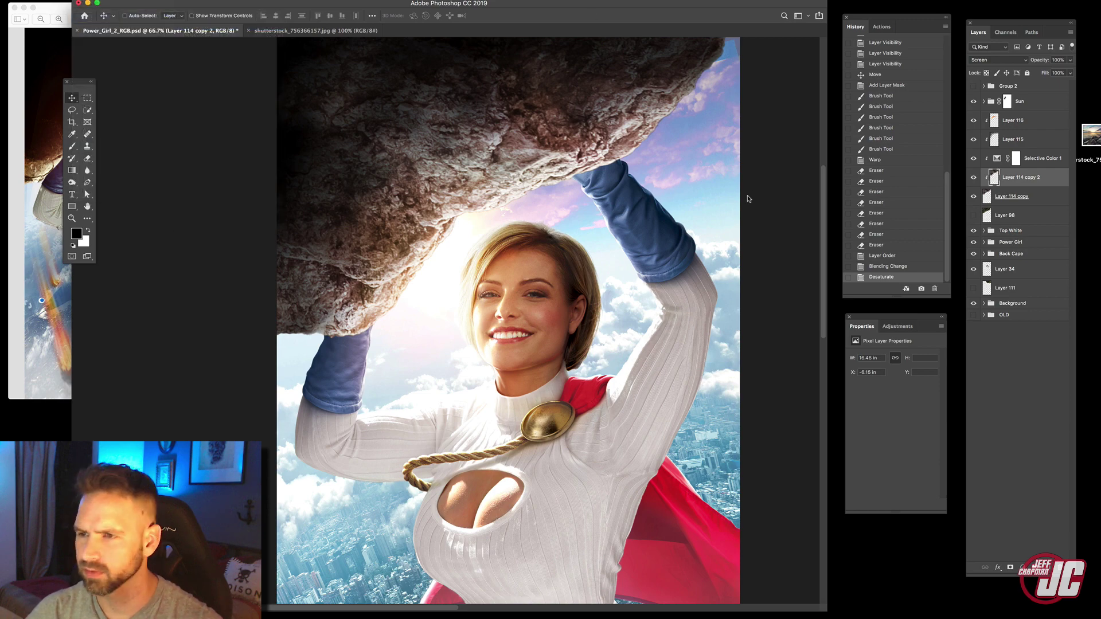
left_click_drag(746, 152, 768, 151)
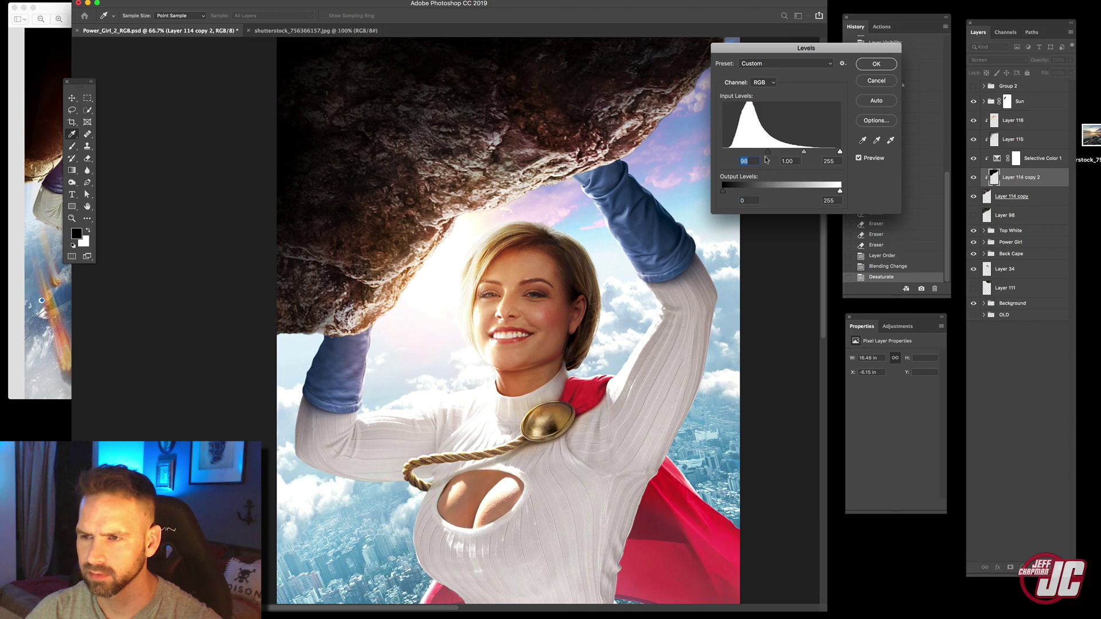
left_click_drag(806, 151, 805, 154)
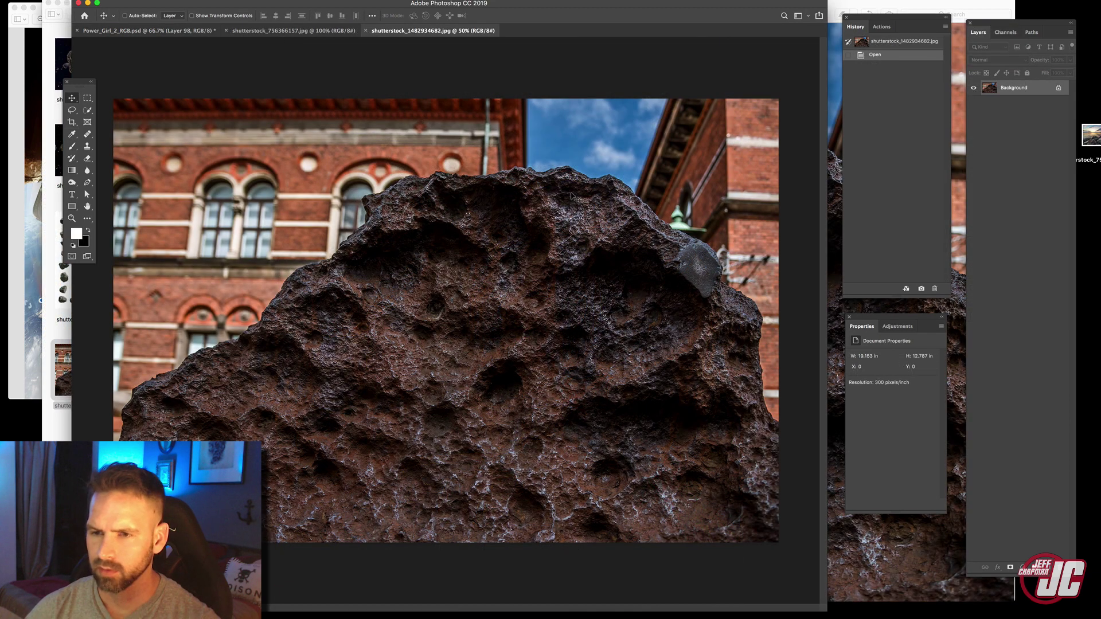
Select the dark rock in shutterstock_1482934682.jpg with Quick Selection and bring it into the Power Girl composite as an unclipped layer
left_click(85, 111)
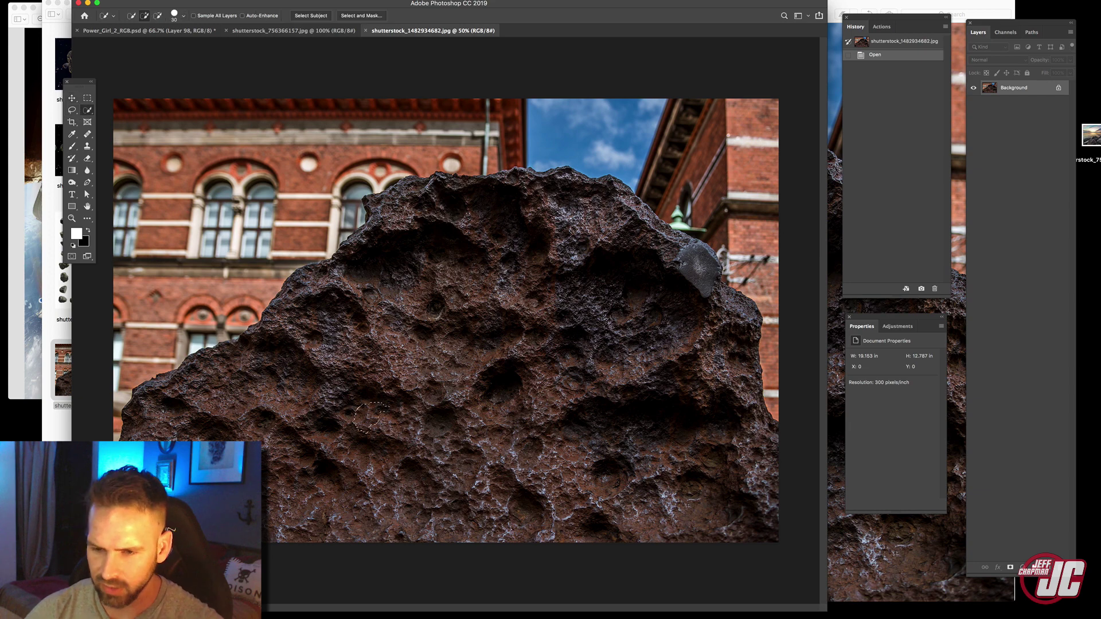
mouse_move(372, 418)
left_mouse_down()
mouse_move(328, 484)
mouse_move(296, 471)
mouse_move(345, 379)
mouse_move(434, 326)
mouse_move(421, 287)
left_mouse_up()
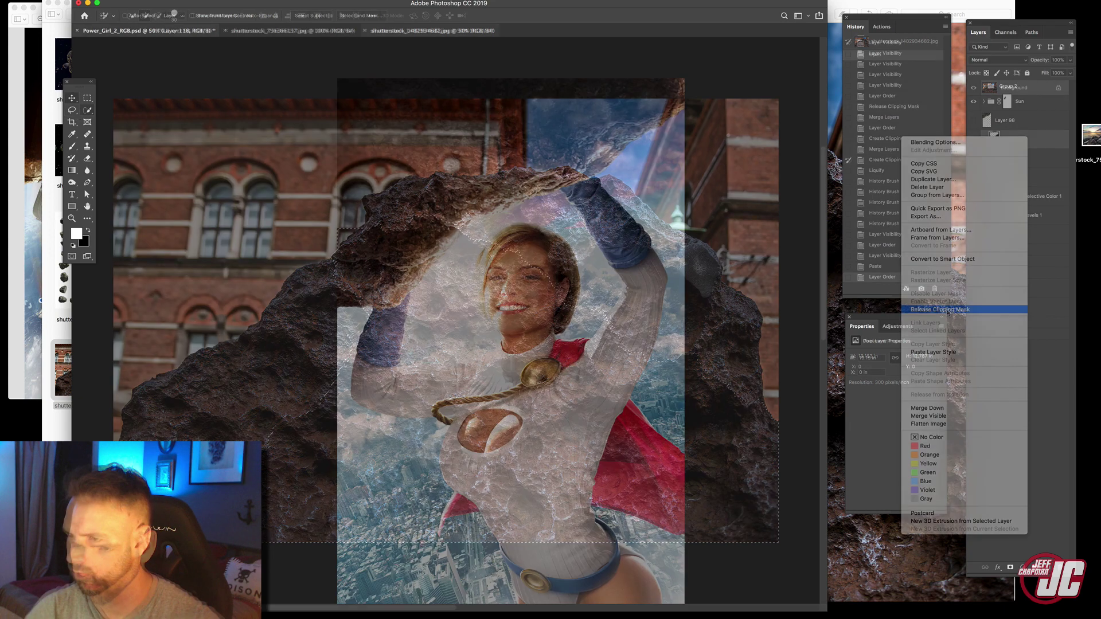
left_click(947, 309)
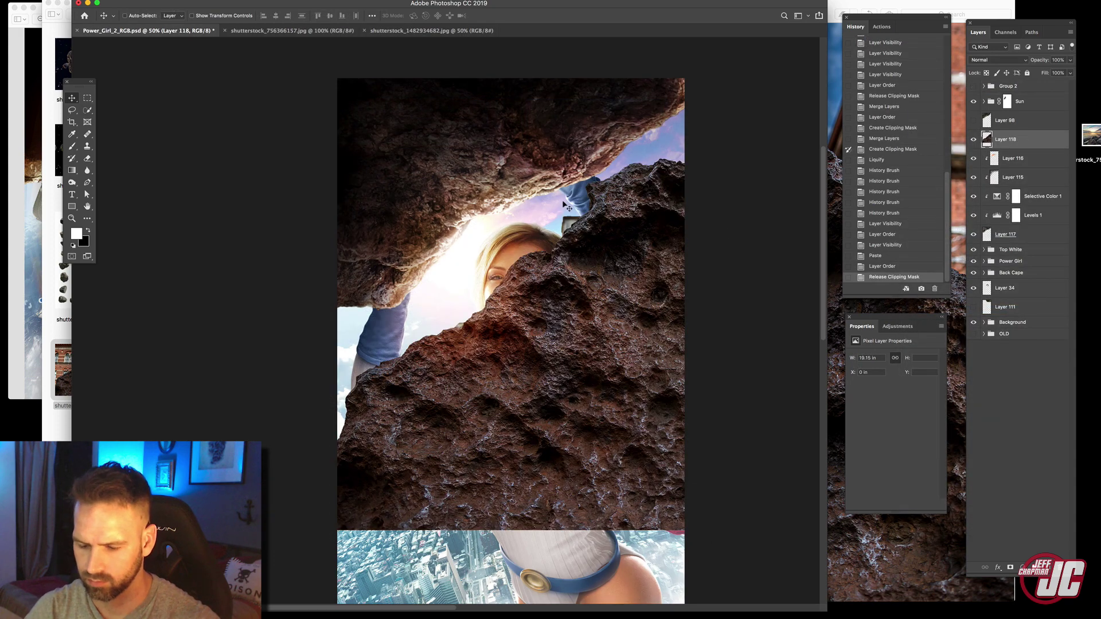
Scale Layer 118 to about 75%, rotate it about -25° and position it over the overhead rock
key("super+t")
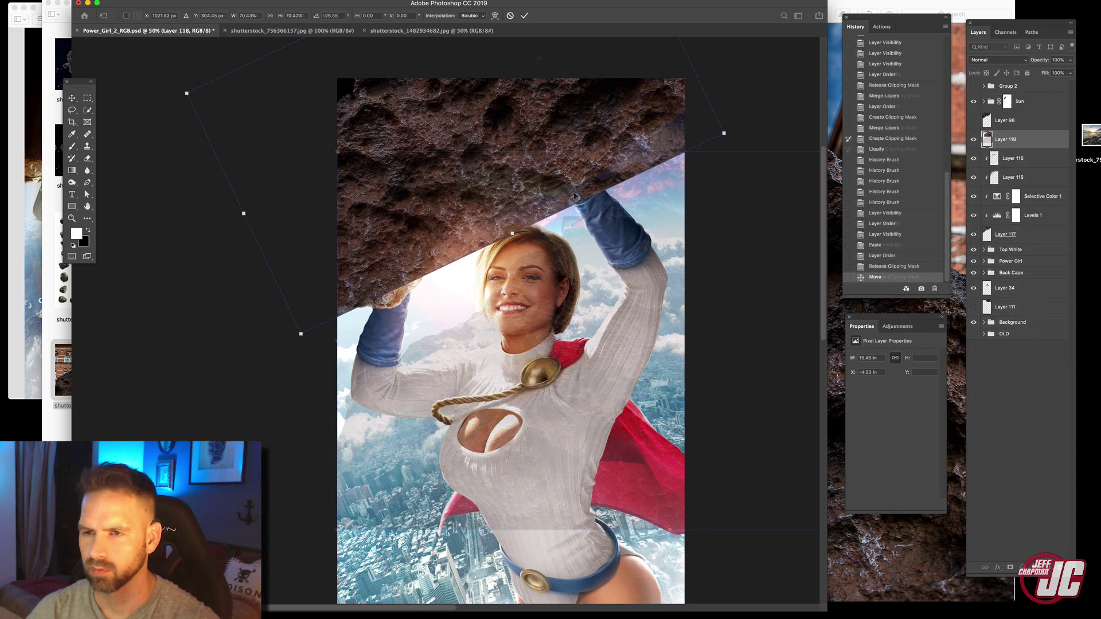
left_click_drag(568, 168, 545, 191)
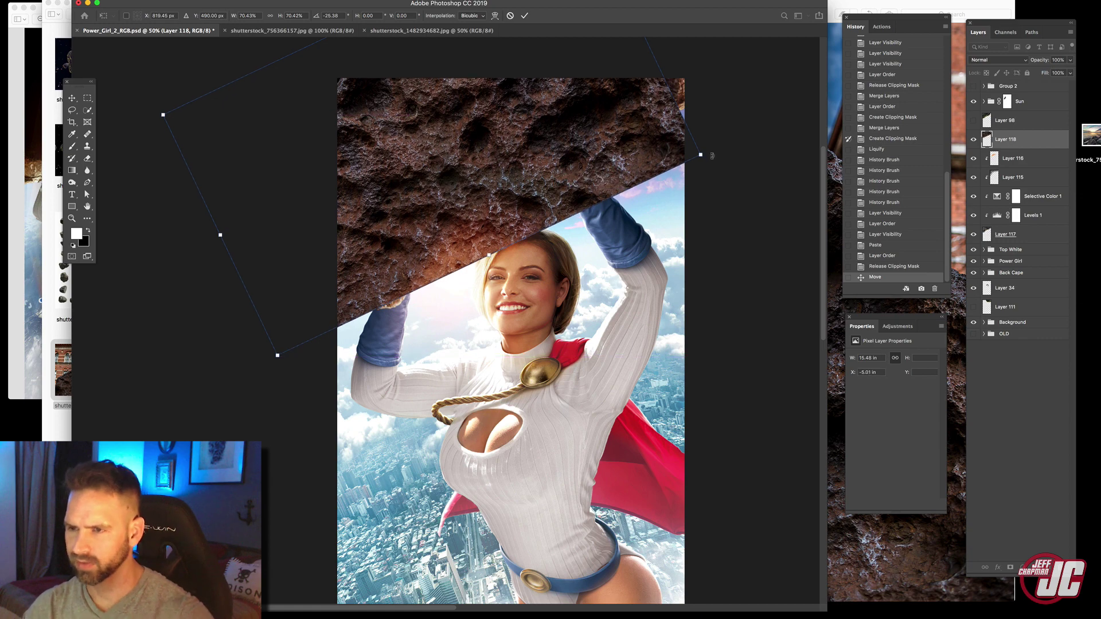
left_click_drag(699, 154, 739, 157)
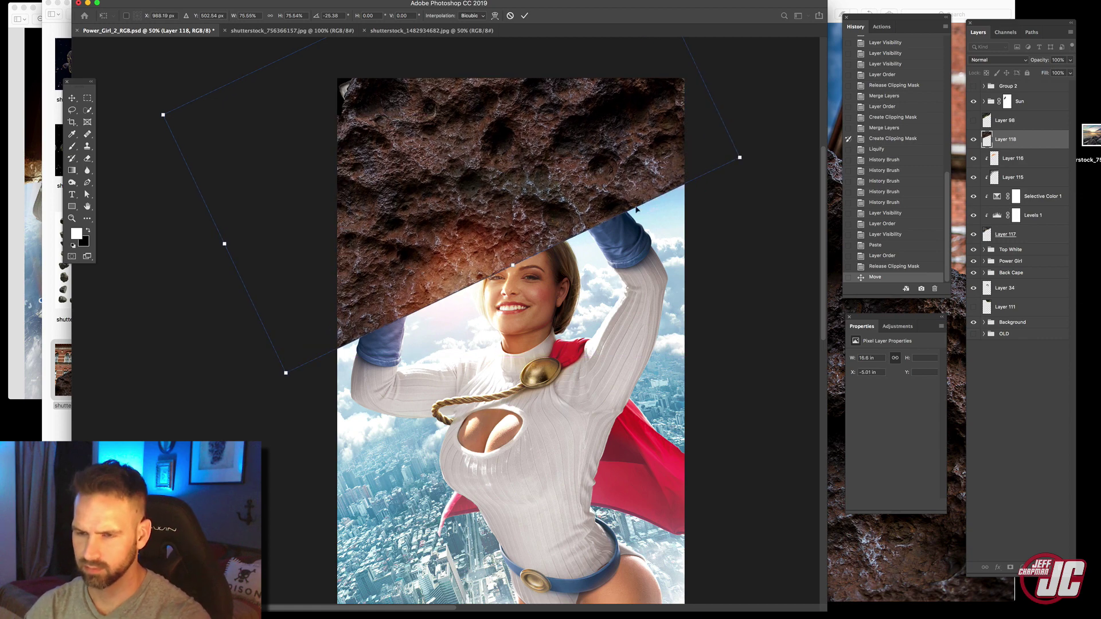
key("Return")
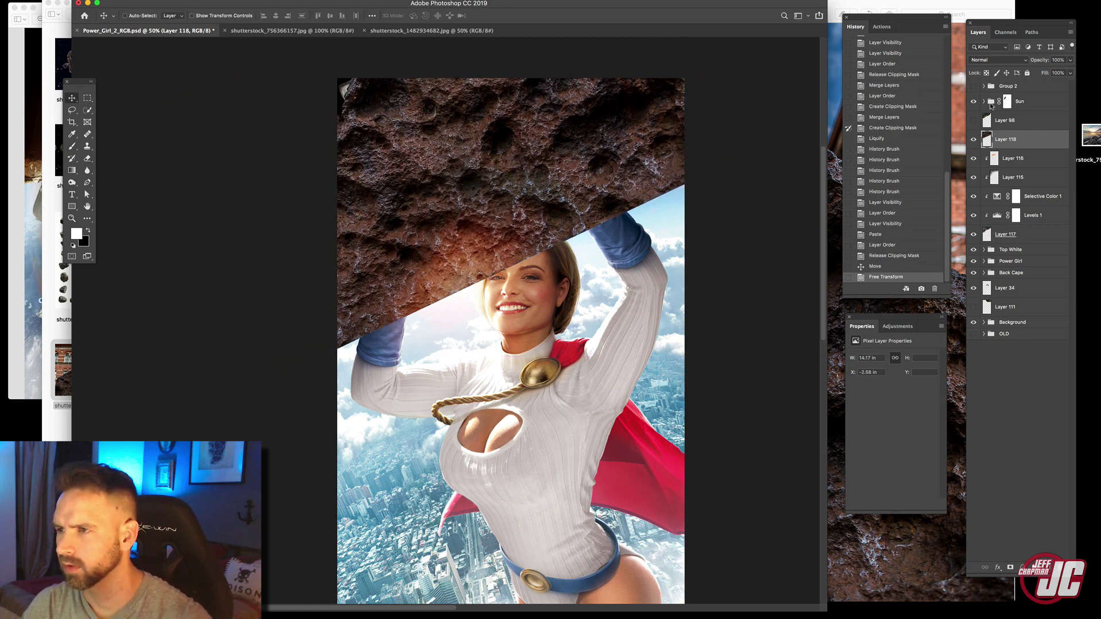
Clip the Layer 118 rock texture to the Layer 117 rock, keeping it above Layer 116
right_click(1038, 141)
left_click(964, 312)
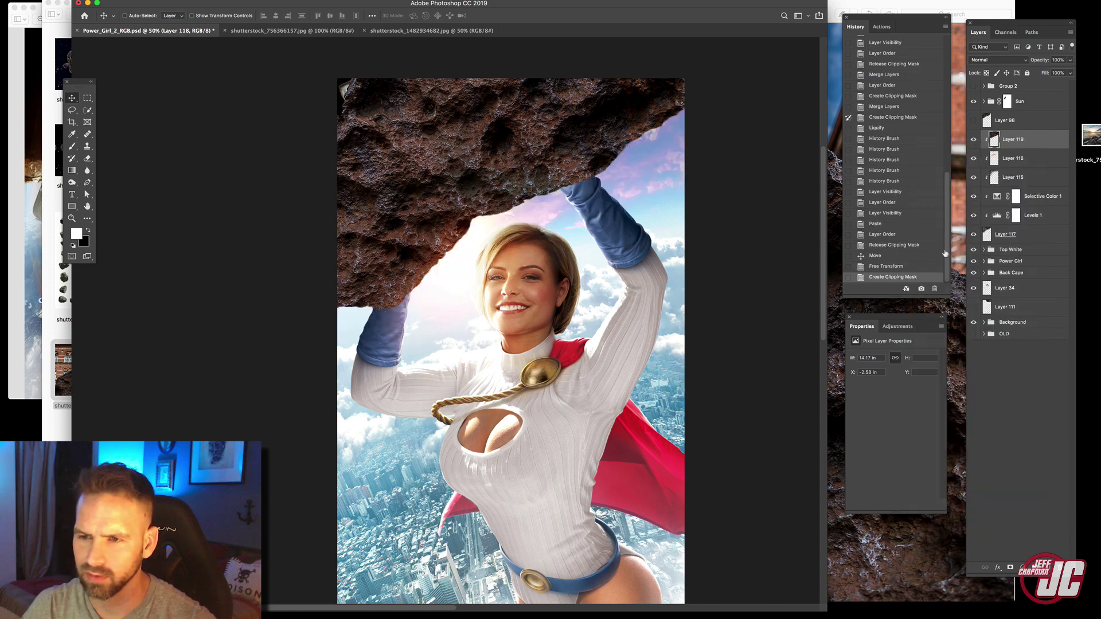
left_click_drag(1026, 153, 1025, 167)
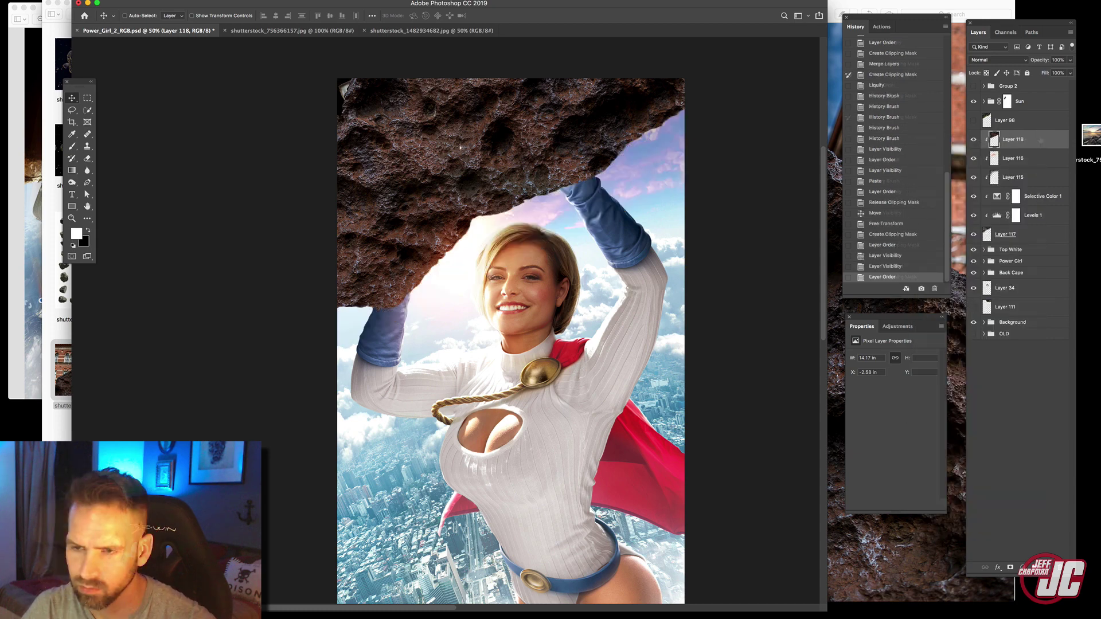
Move the Layer 118 texture slightly up and left, and scale it down a little within the rock shape
left_click_drag(491, 183, 468, 173)
key("super+t")
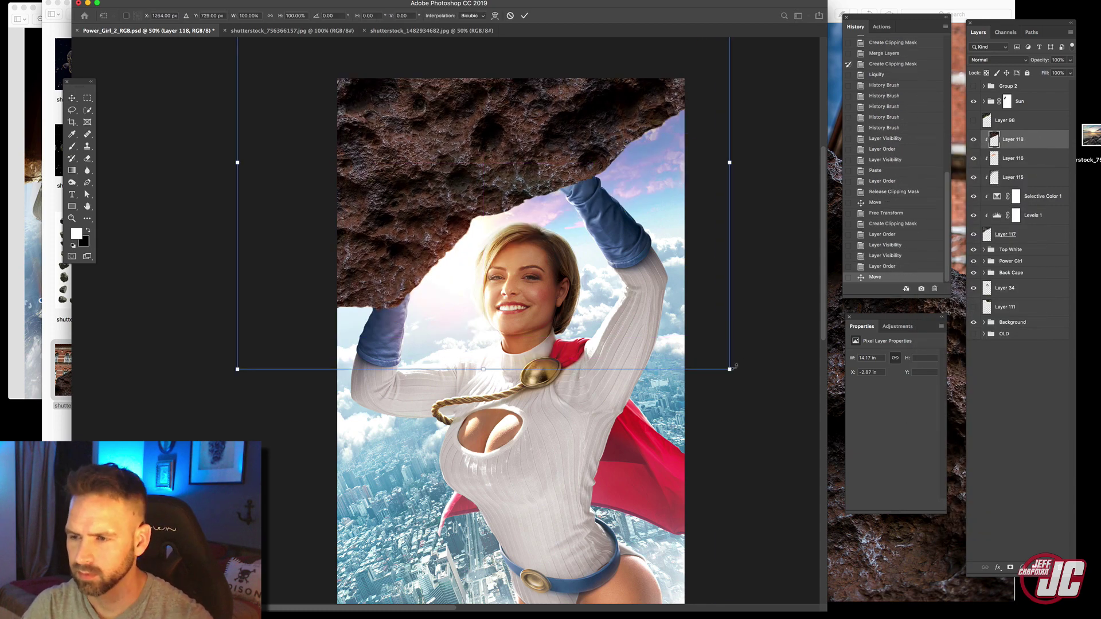
left_click_drag(729, 370, 710, 355)
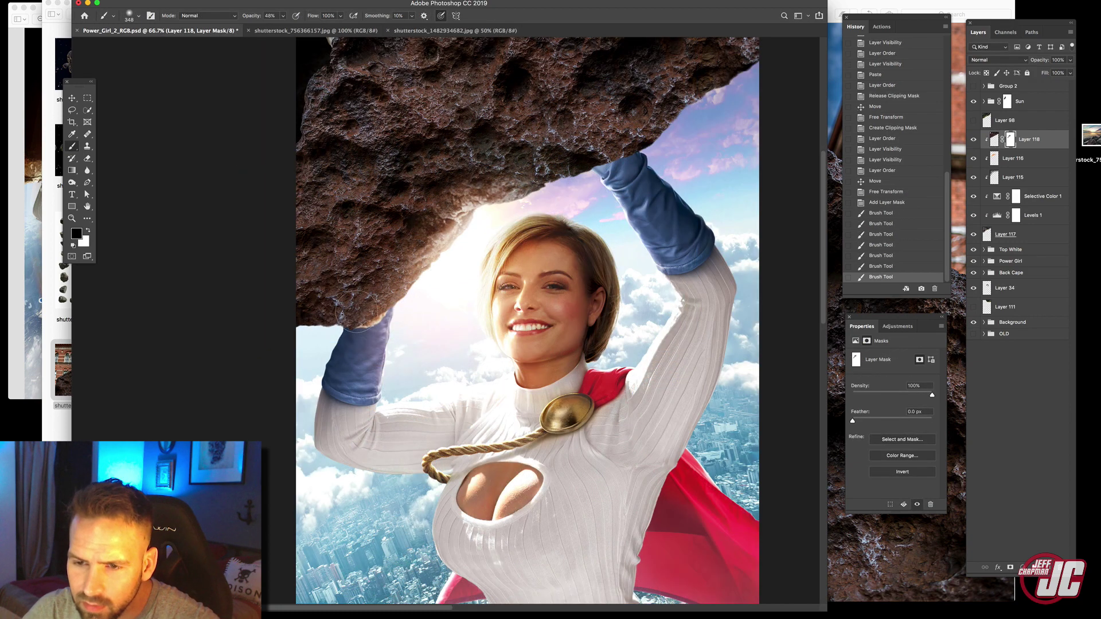
Paint black on Layer 118's mask at 48% opacity to blend the texture away along the rock's sunlit lower edge
mouse_move(318, 321)
left_mouse_down()
mouse_move(378, 345)
mouse_move(371, 307)
left_mouse_up()
left_click_drag(370, 308, 387, 318)
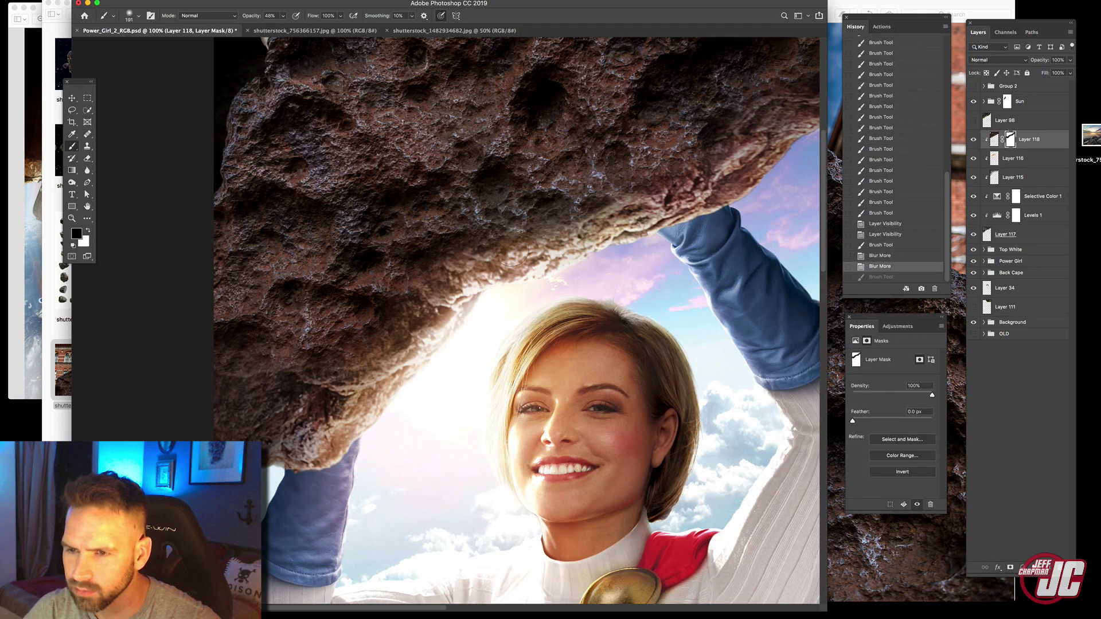
left_click_drag(510, 228, 556, 224)
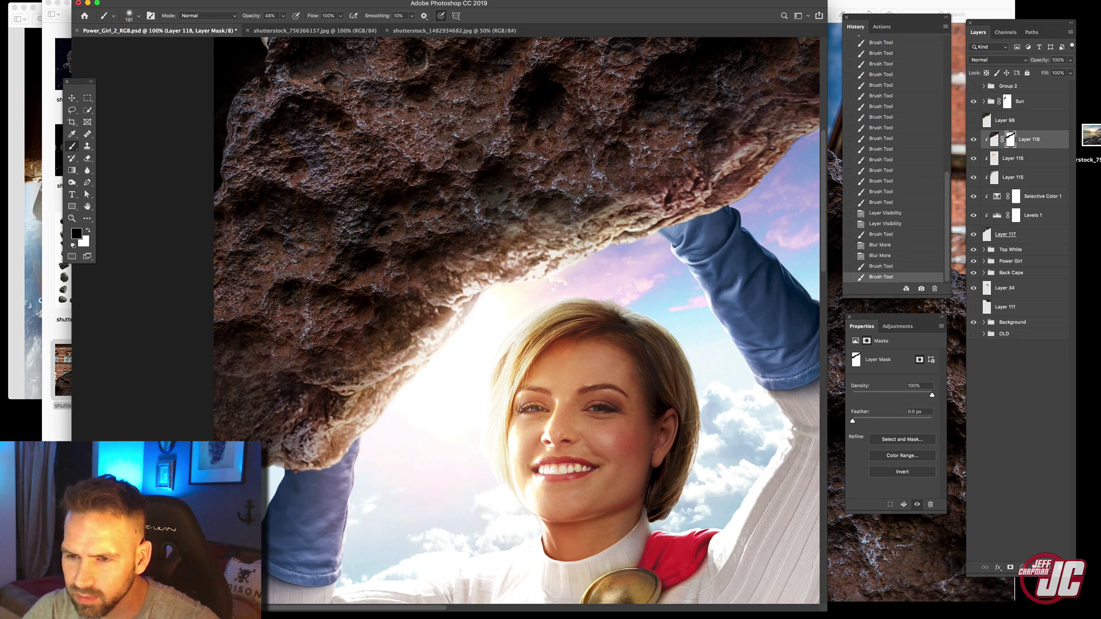
left_click_drag(430, 310, 406, 338)
left_click_drag(265, 411, 242, 416)
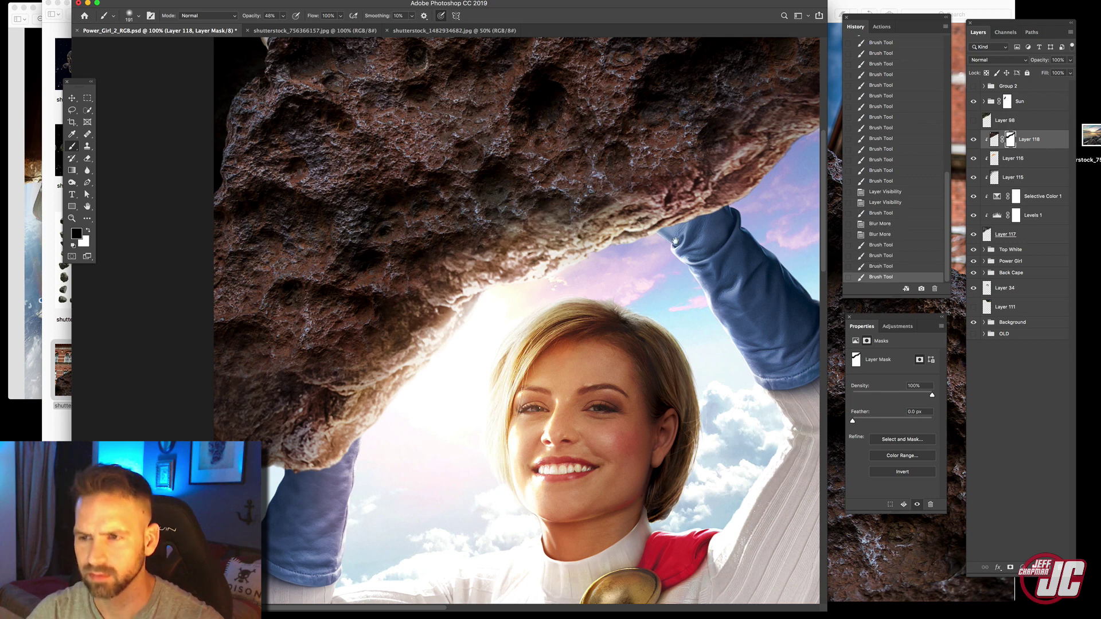
left_click_drag(701, 228, 499, 303)
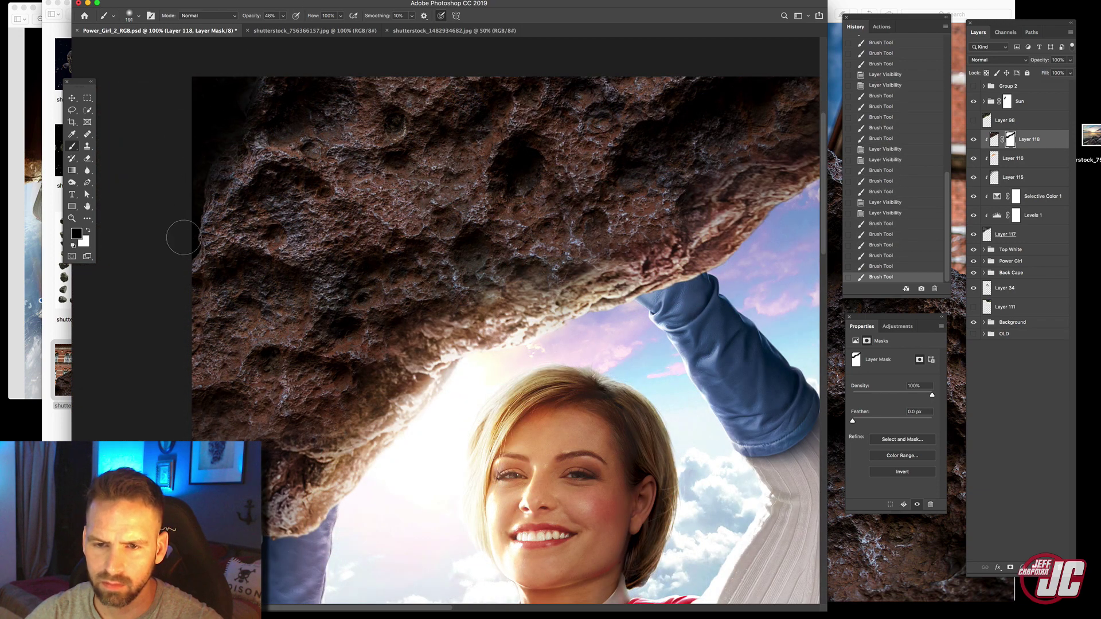
Mask the texture along the rock's upper-left and top edges, enlarging the soft brush to 364 px for broader strokes
left_click_drag(183, 237, 204, 228)
left_click_drag(221, 149, 254, 94)
left_click_drag(356, 86, 457, 82)
right_click(433, 87)
left_click_drag(515, 114, 529, 113)
mouse_move(182, 250)
left_mouse_down()
mouse_move(324, 103)
mouse_move(530, 51)
left_mouse_up()
left_click_drag(263, 109, 656, 47)
mouse_move(326, 123)
left_mouse_down()
mouse_move(199, 172)
mouse_move(138, 229)
left_mouse_up()
Set the brush opacity to 16% and softly fade the Layer 118 texture into the rock's dark upper-left and top areas
type("16")
key("Return")
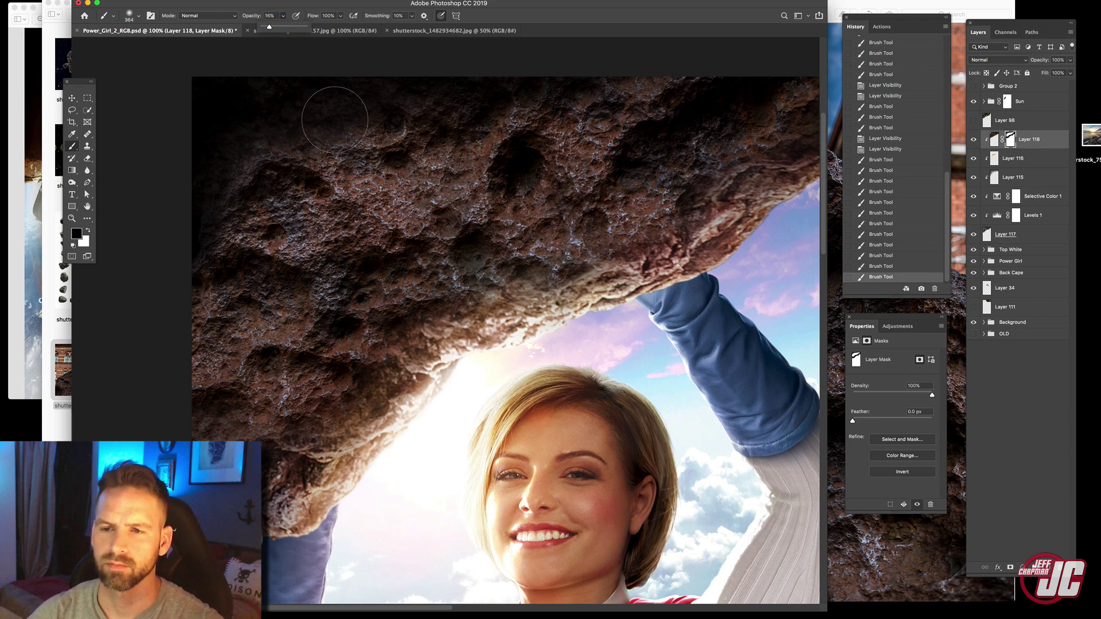
left_click_drag(134, 324, 200, 315)
left_click_drag(200, 316, 163, 331)
left_click_drag(230, 275, 353, 195)
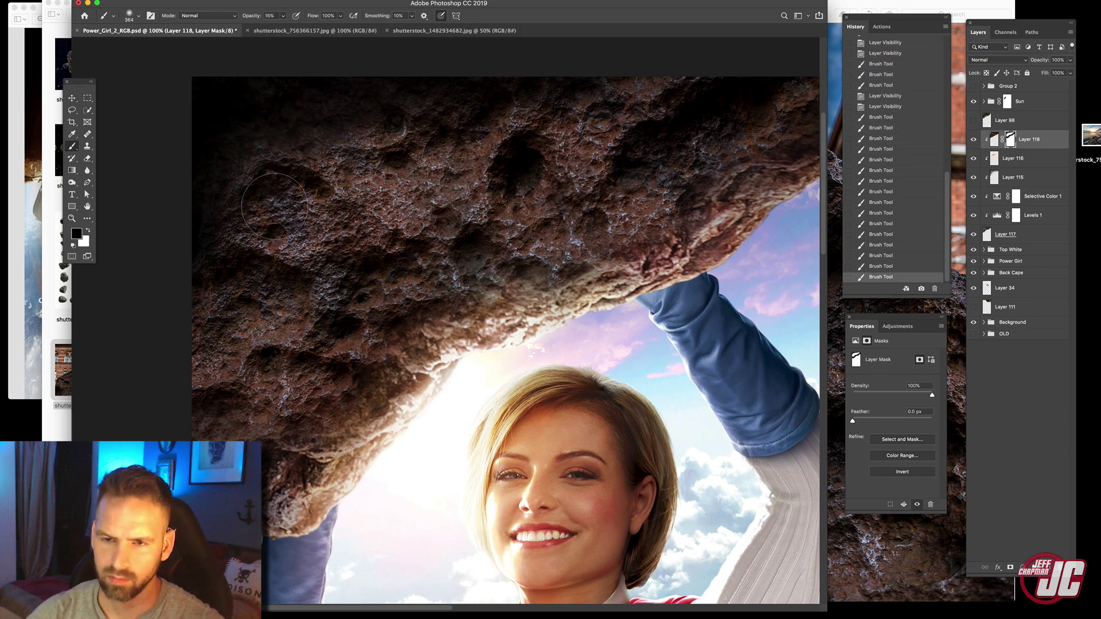
mouse_move(270, 166)
left_mouse_down()
mouse_move(381, 108)
mouse_move(573, 86)
left_mouse_up()
left_click_drag(690, 80, 728, 74)
left_click_drag(516, 92, 390, 115)
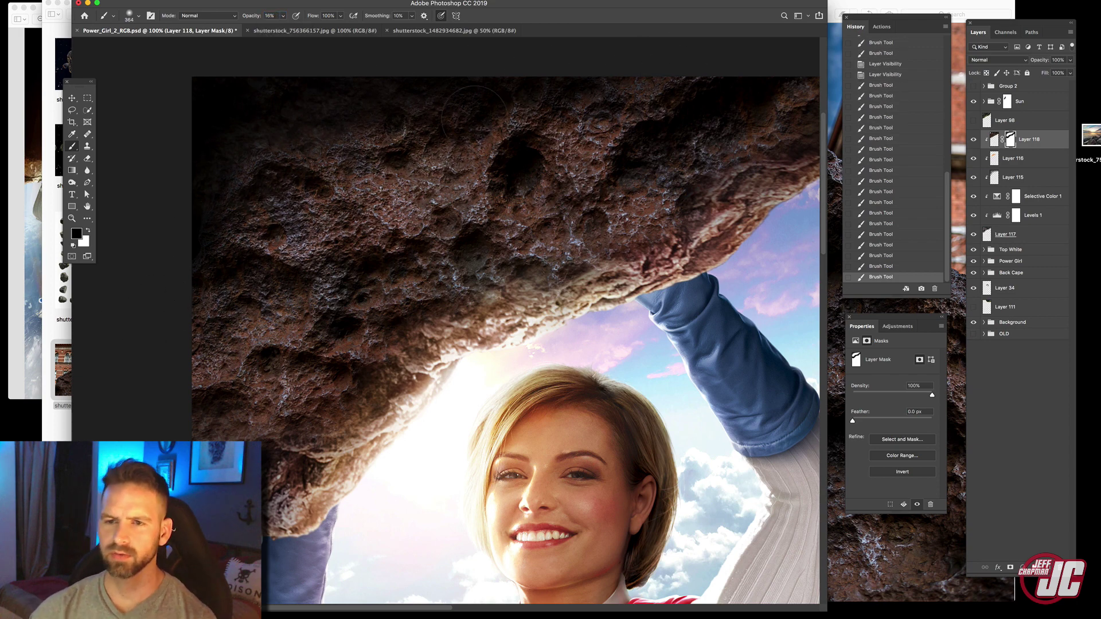
left_click_drag(252, 190, 356, 126)
left_click_drag(241, 212, 338, 154)
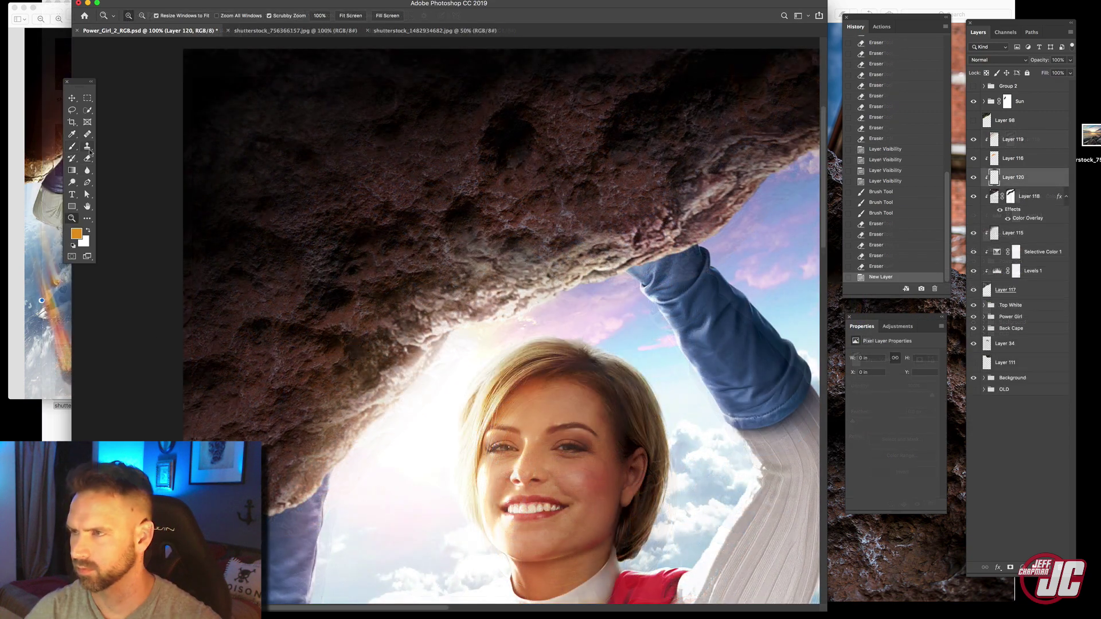
Paint orange across the middle and lower part of the rock on Layer 120 with a soft 364 px brush at 49% opacity
left_click(73, 147)
right_click(537, 190)
left_click_drag(624, 211, 632, 211)
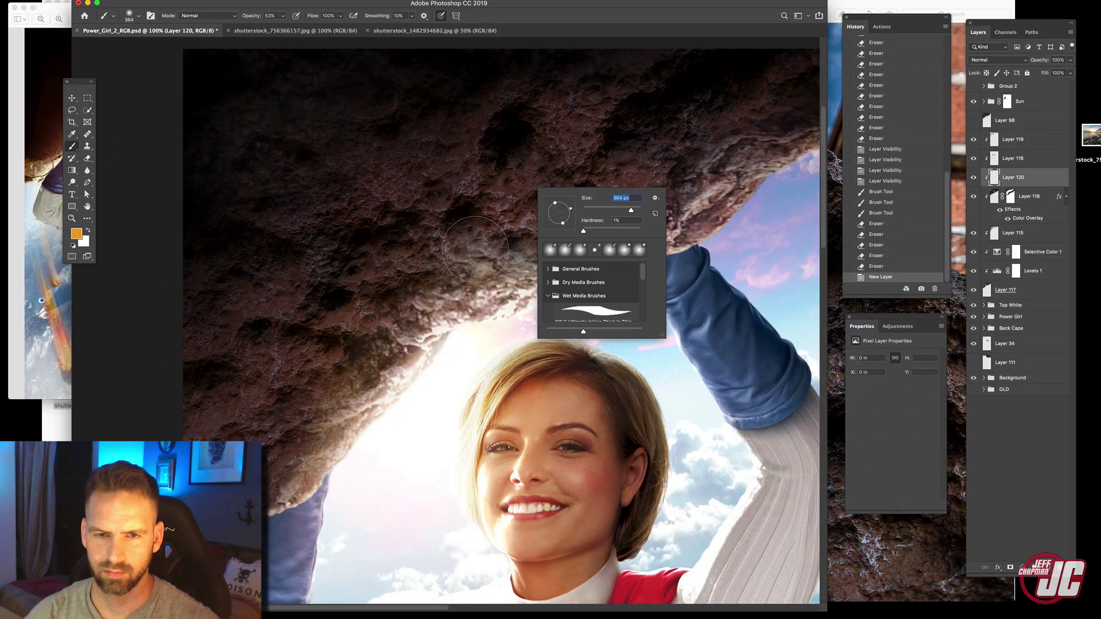
left_click_drag(469, 236, 569, 224)
left_click(282, 16)
left_click_drag(281, 19, 279, 20)
mouse_move(492, 198)
left_mouse_down()
mouse_move(321, 406)
mouse_move(453, 173)
mouse_move(529, 243)
mouse_move(437, 172)
mouse_move(622, 136)
mouse_move(705, 211)
left_mouse_up()
mouse_move(458, 342)
left_mouse_down()
mouse_move(294, 476)
mouse_move(317, 431)
left_mouse_up()
left_click_drag(394, 319, 349, 152)
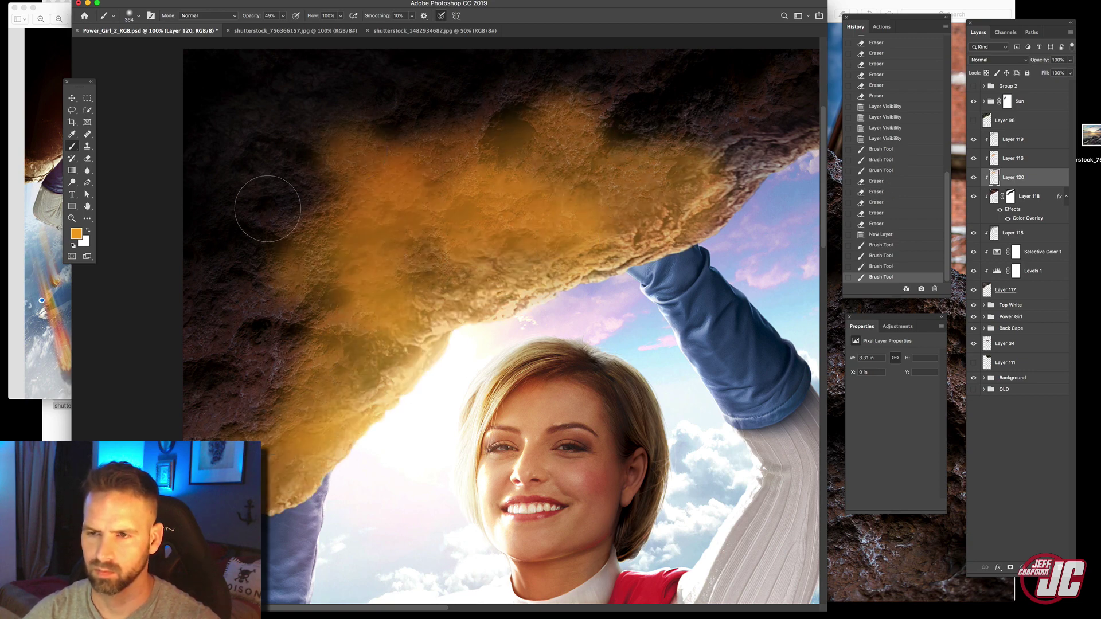
Blend Layer 120's orange into the rock highlights by splitting the Blend If underlying-layer shadow slider to 56 / 178
double_click(1038, 180)
left_click_drag(829, 250, 839, 250)
left_click_drag(839, 250, 872, 250)
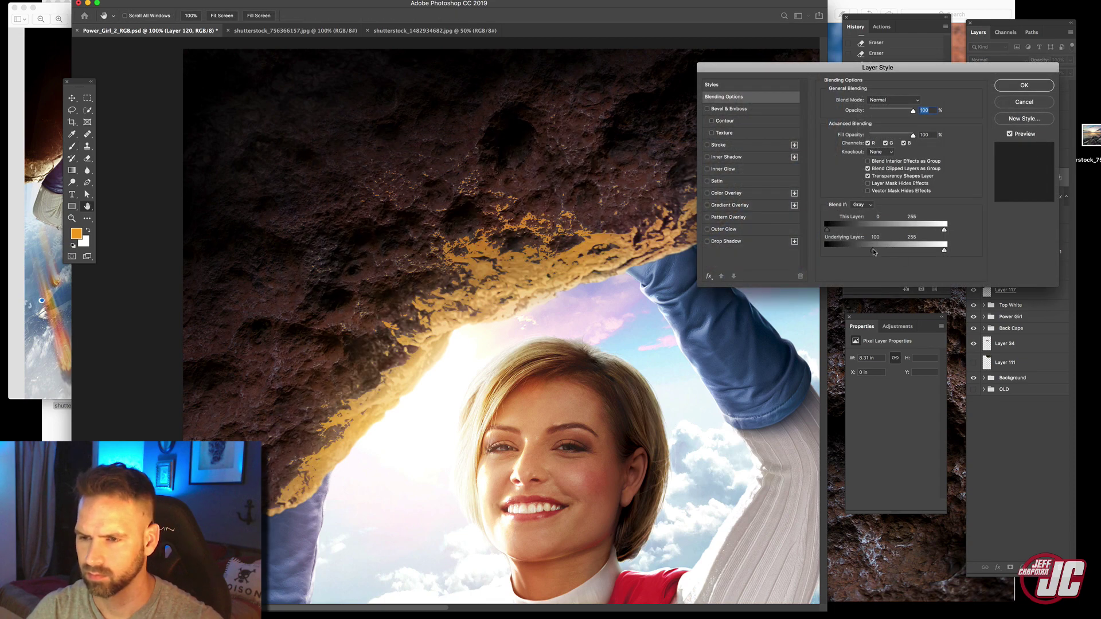
mouse_move(872, 250)
left_mouse_down()
mouse_move(888, 250)
mouse_move(878, 249)
left_mouse_up()
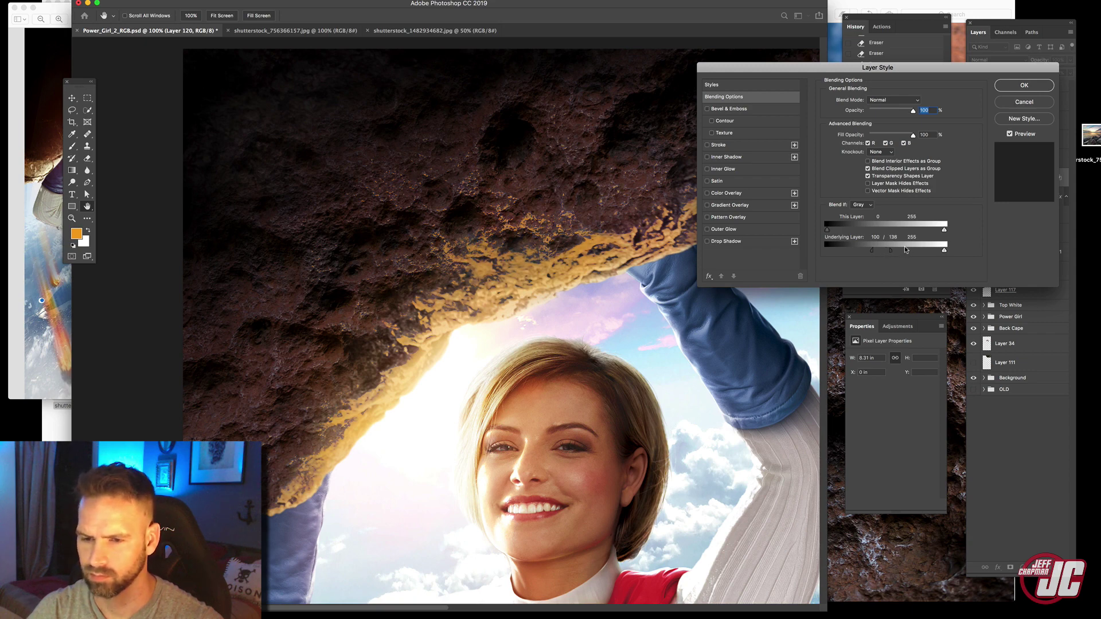
left_click_drag(872, 250, 852, 250)
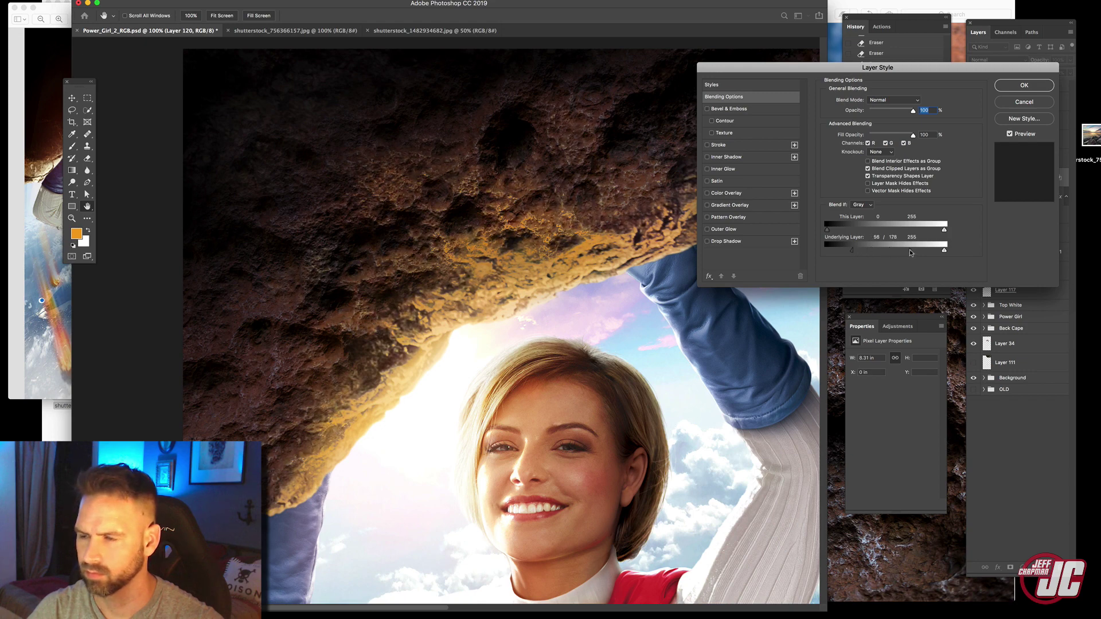
left_click(1020, 86)
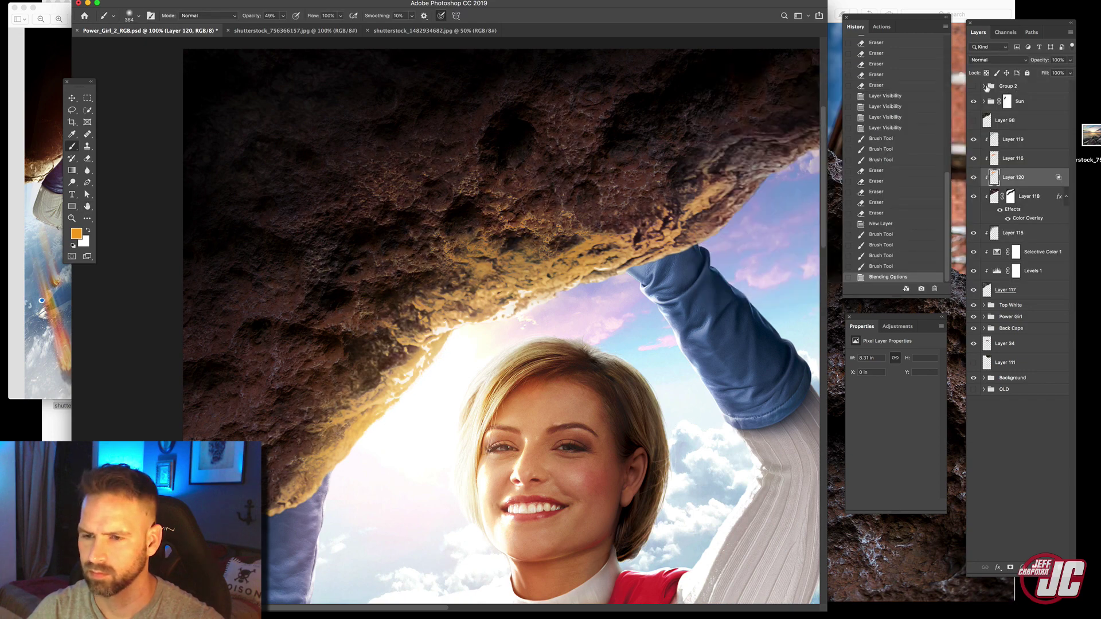
Set Layer 120's blend mode to Overlay and lower its opacity to about 75%
left_click(1006, 60)
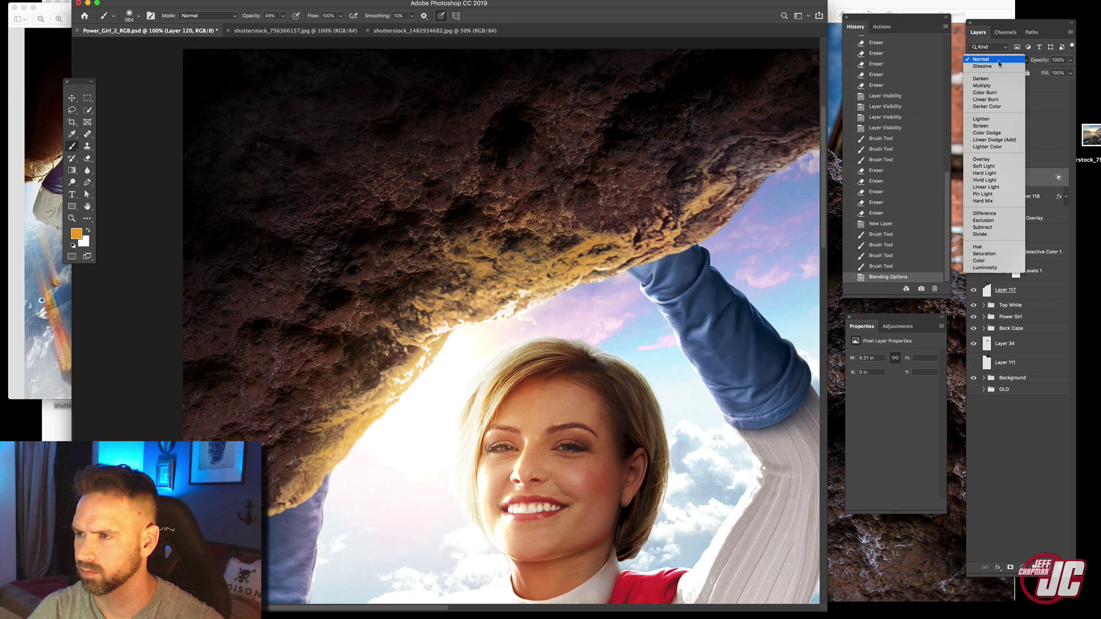
left_click(988, 159)
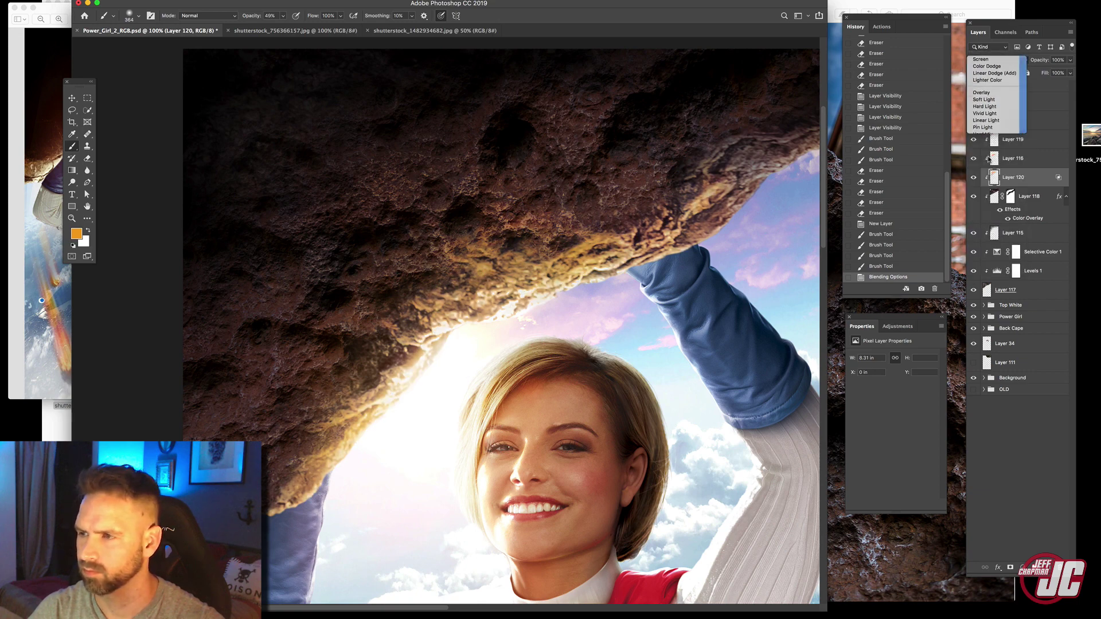
left_click(1069, 60)
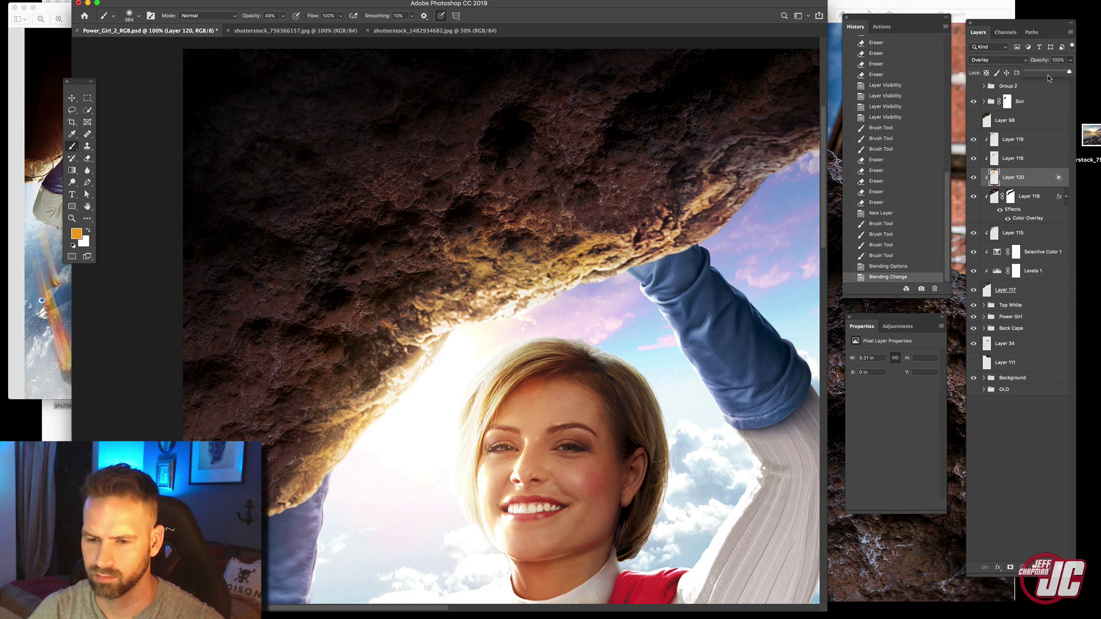
left_click_drag(1069, 71, 1056, 73)
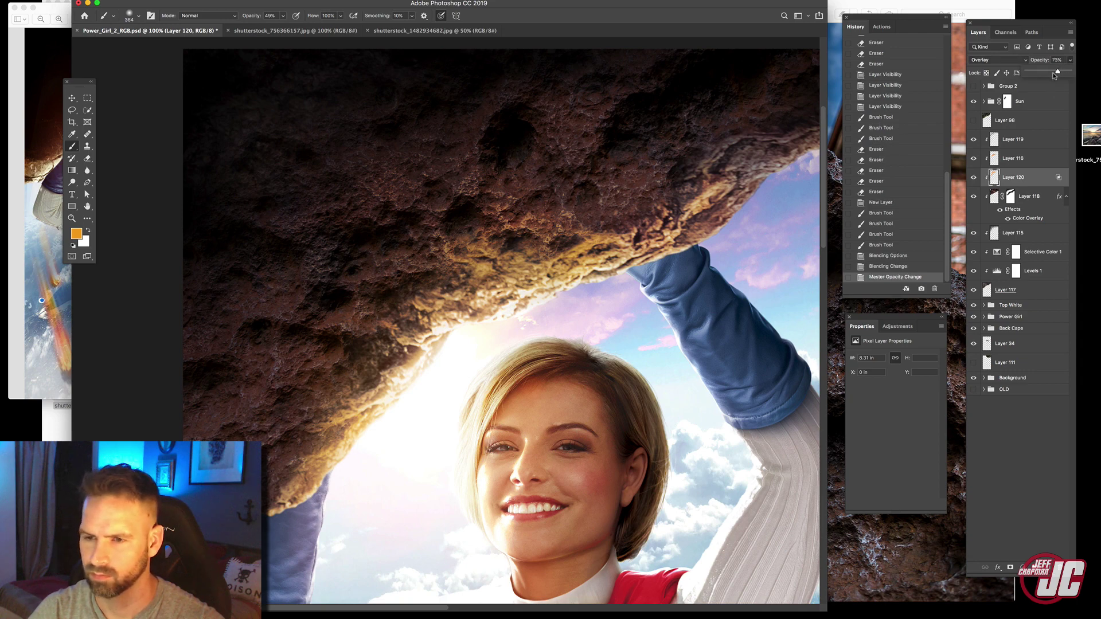
Group Layer 98 through Layer 117 as "Big meteor" and name the new group above the Sun group "Overlays"
left_click(1020, 127)
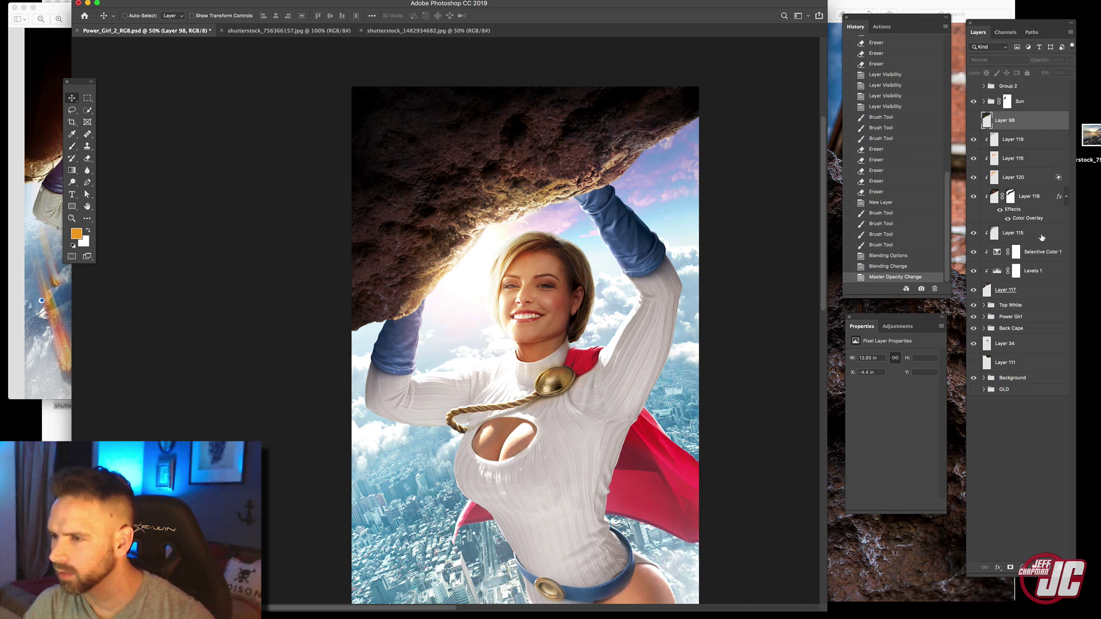
left_click(1049, 288, "shift")
key("super+g")
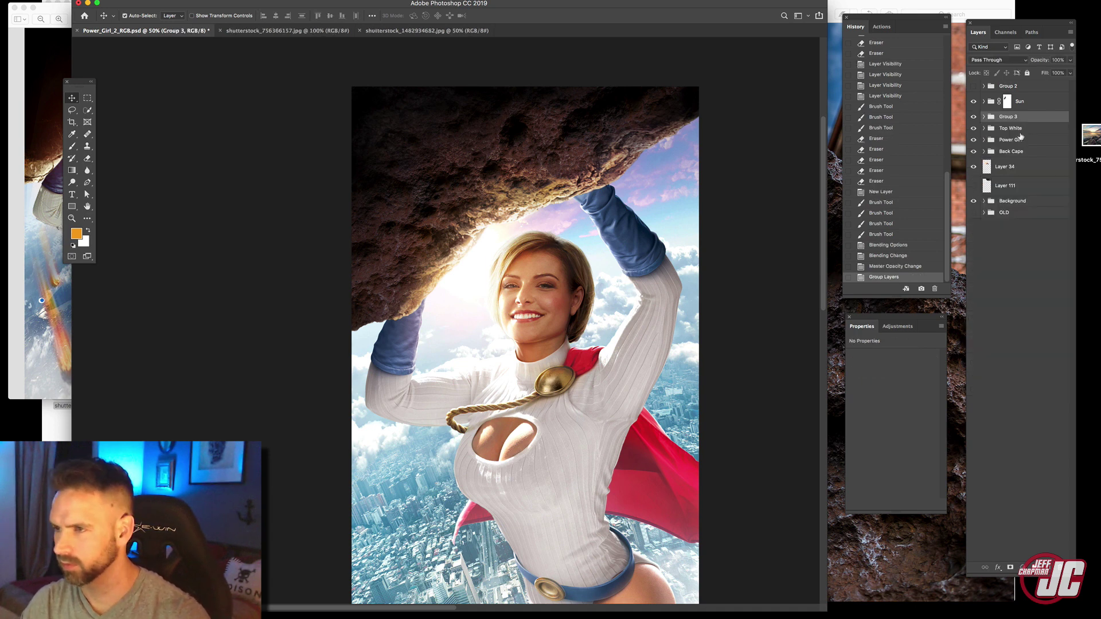
type("Big meteor")
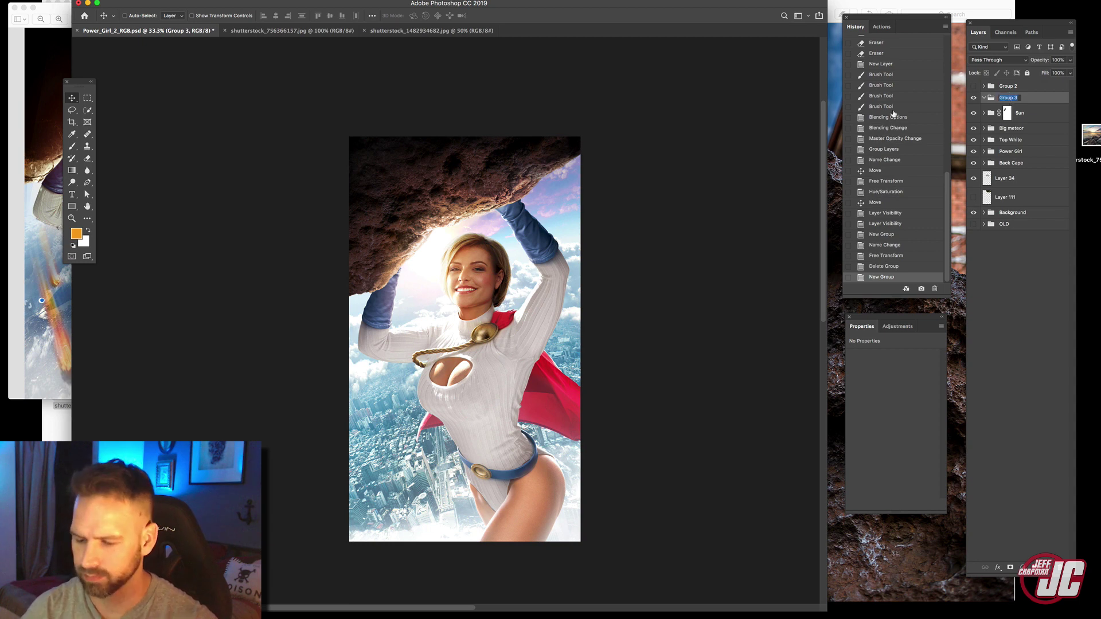
type("C")
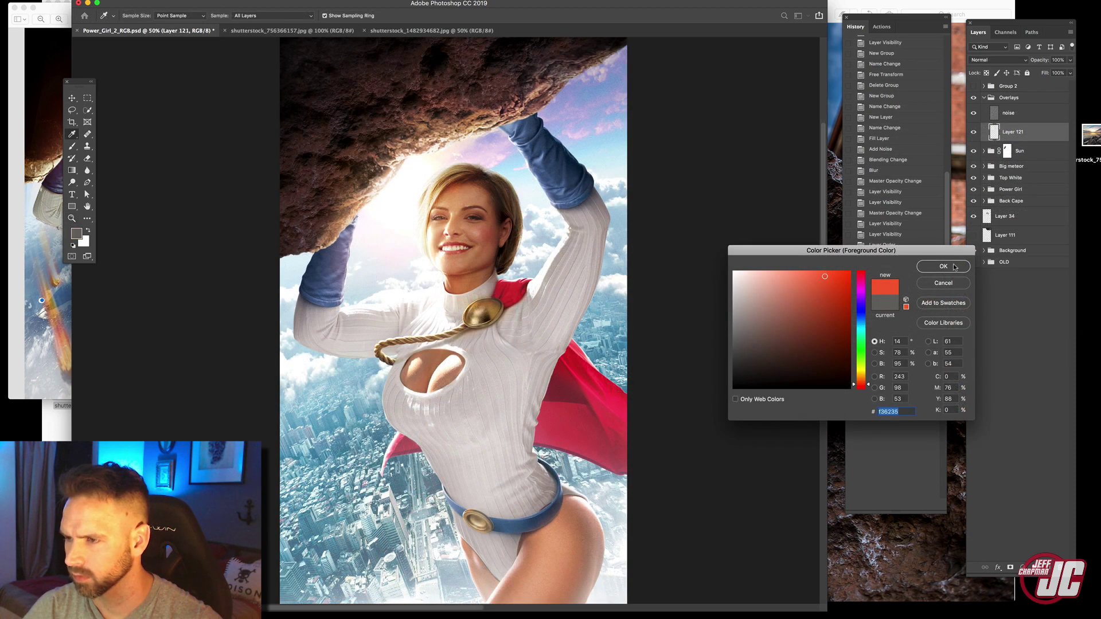
Paint orange-red #f36235 over the sun glow and the adjacent rock edge on Layer 121 with a soft 1040 px brush
left_click(955, 267)
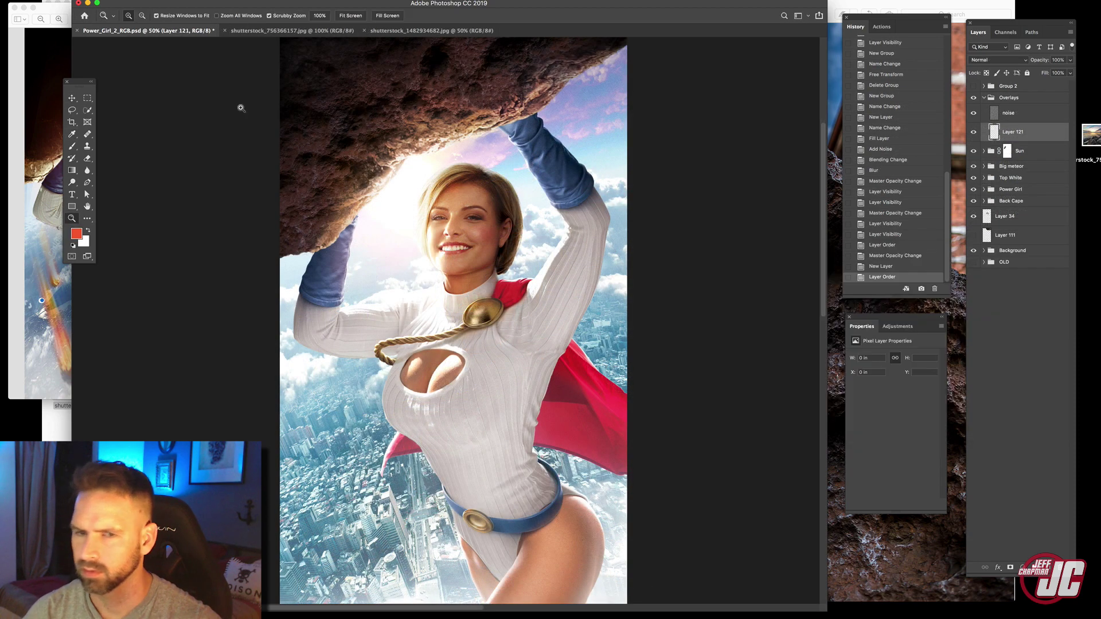
left_click(72, 146)
right_click(477, 165)
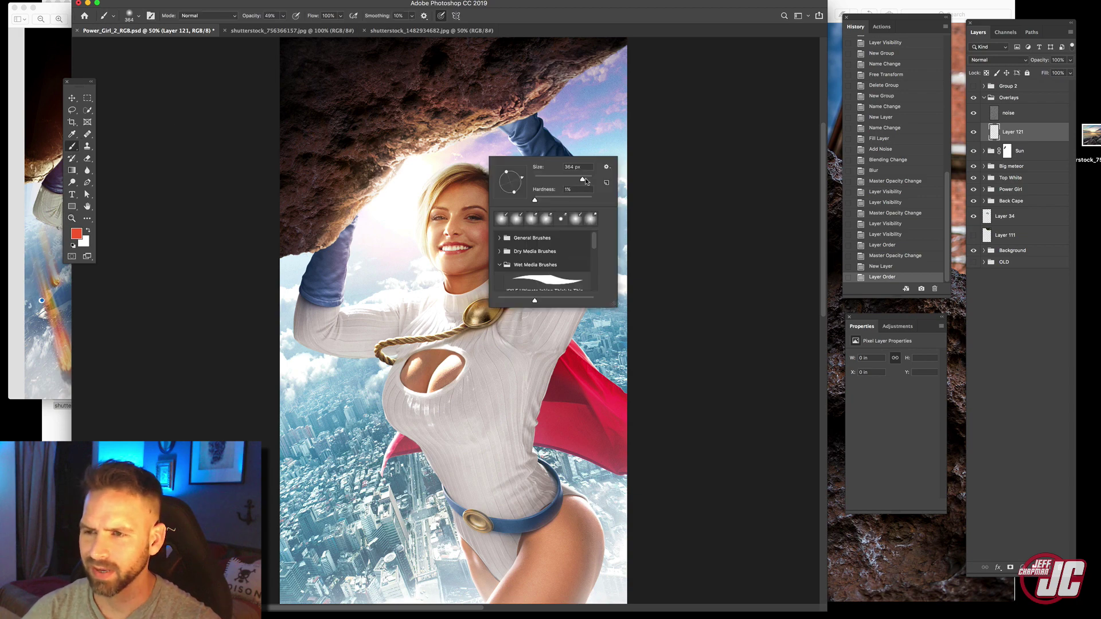
left_click_drag(586, 181, 587, 181)
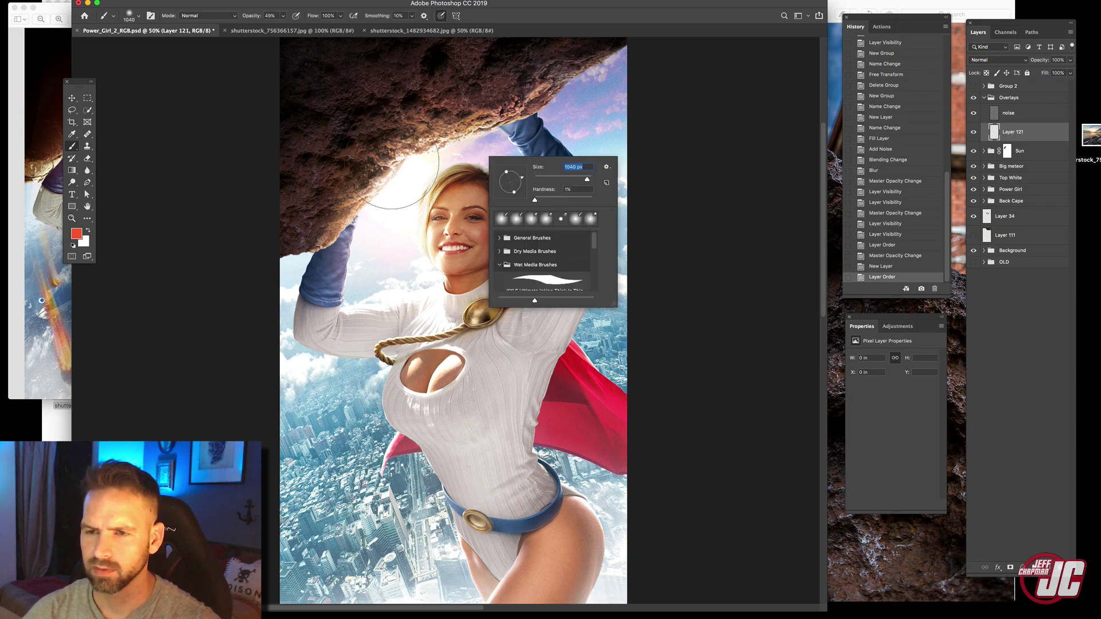
left_click(396, 191)
left_click(406, 160)
left_click(402, 179)
left_click(403, 193)
left_click(406, 170)
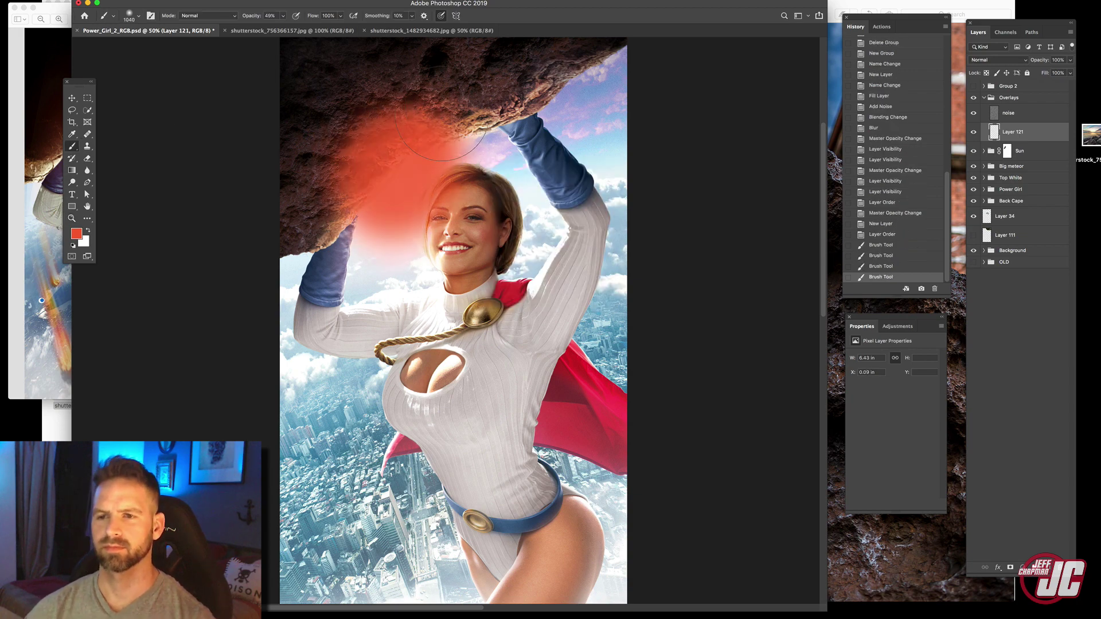
left_click(392, 186)
left_click(418, 145)
left_click(403, 170)
left_click(390, 226)
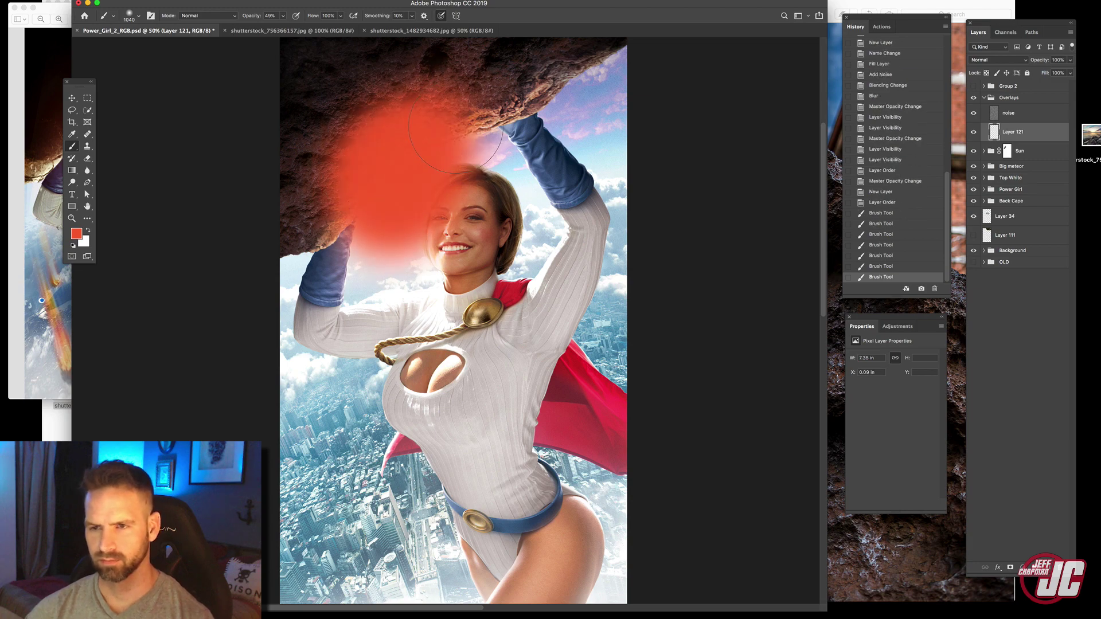
left_click(437, 137)
left_click(362, 151)
left_click(475, 94)
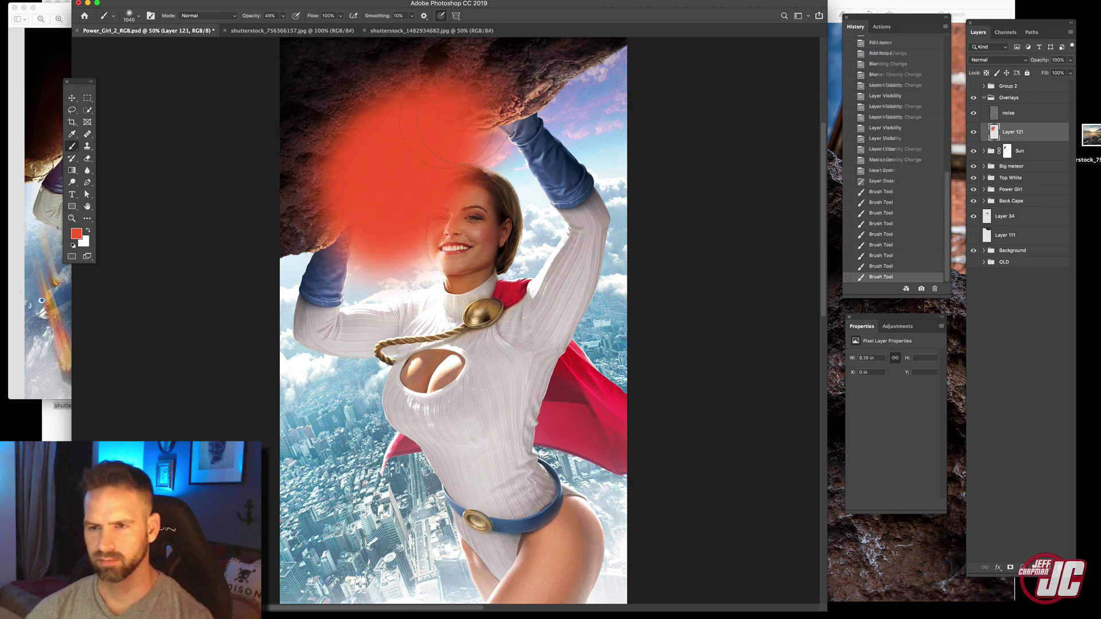
left_click(390, 229)
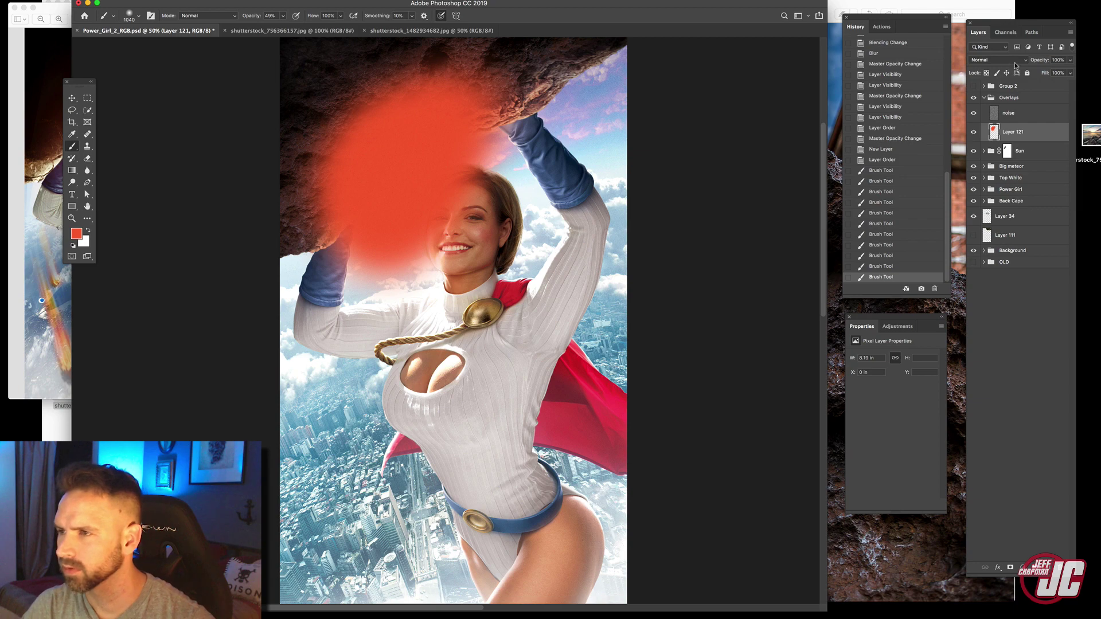
Set Layer 121's blend mode to Linear Dodge (Add) and reduce its opacity to 51%
left_click(1015, 65)
left_click(995, 138)
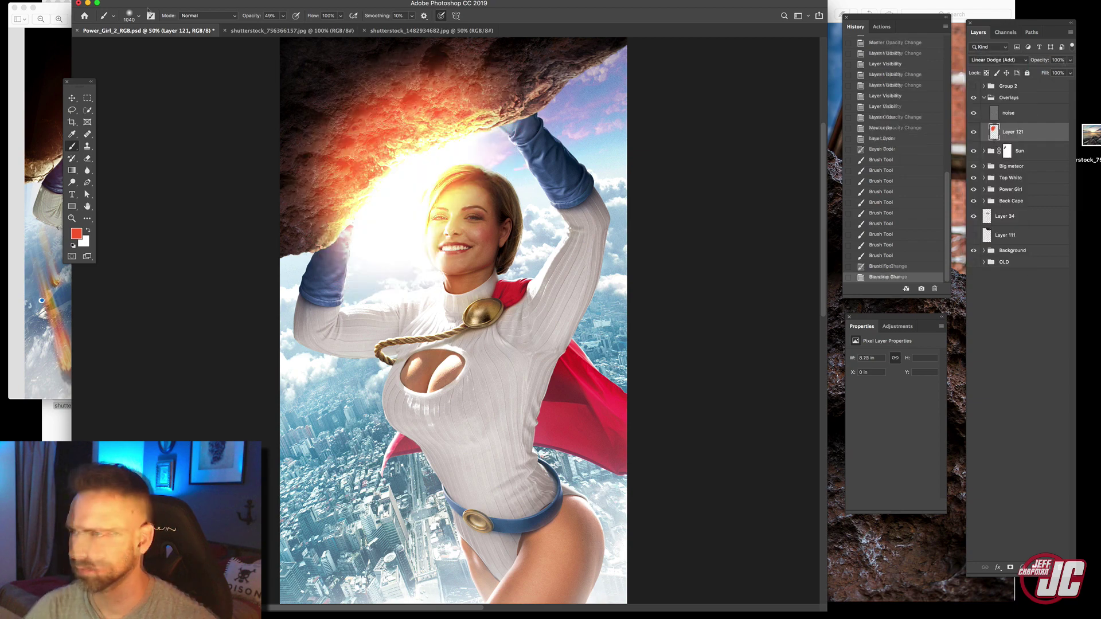
left_click(1071, 60)
left_click_drag(1069, 69, 1048, 68)
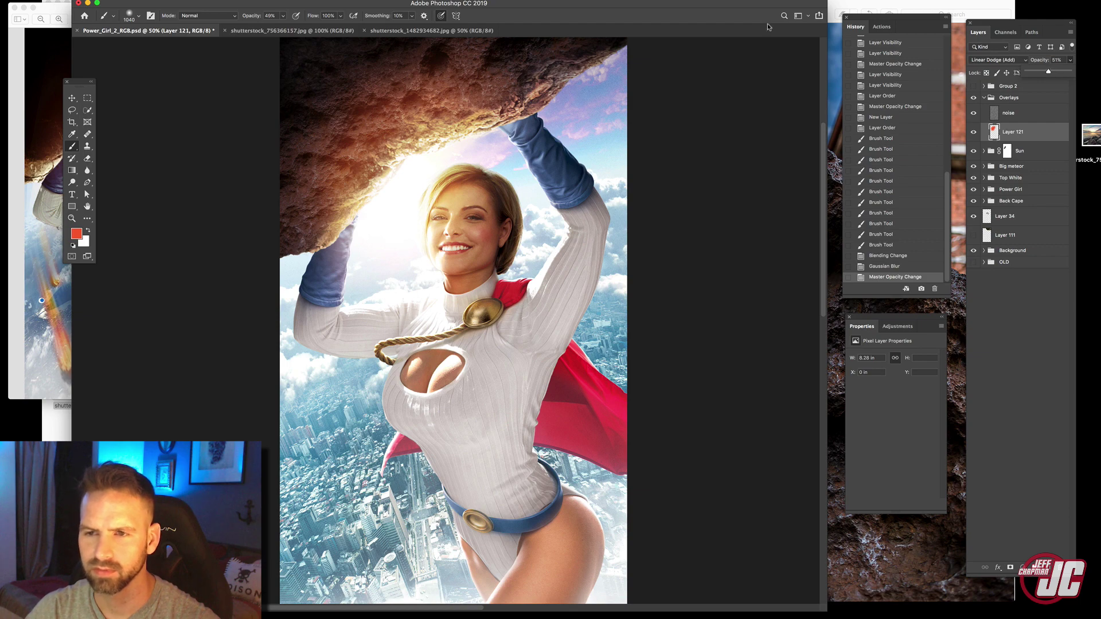
Enlarge the soft eraser, set it to 31% opacity, and fade Layer 121's orange glow across the upper rock
left_click(87, 158)
right_click(326, 136)
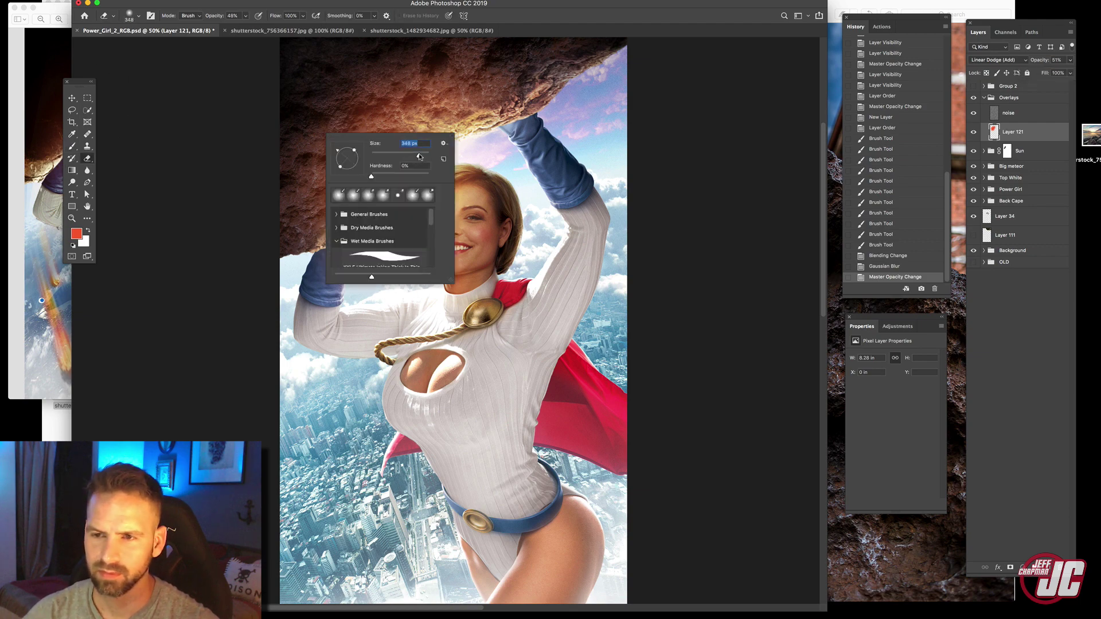
left_click(244, 16)
left_click_drag(247, 27, 239, 27)
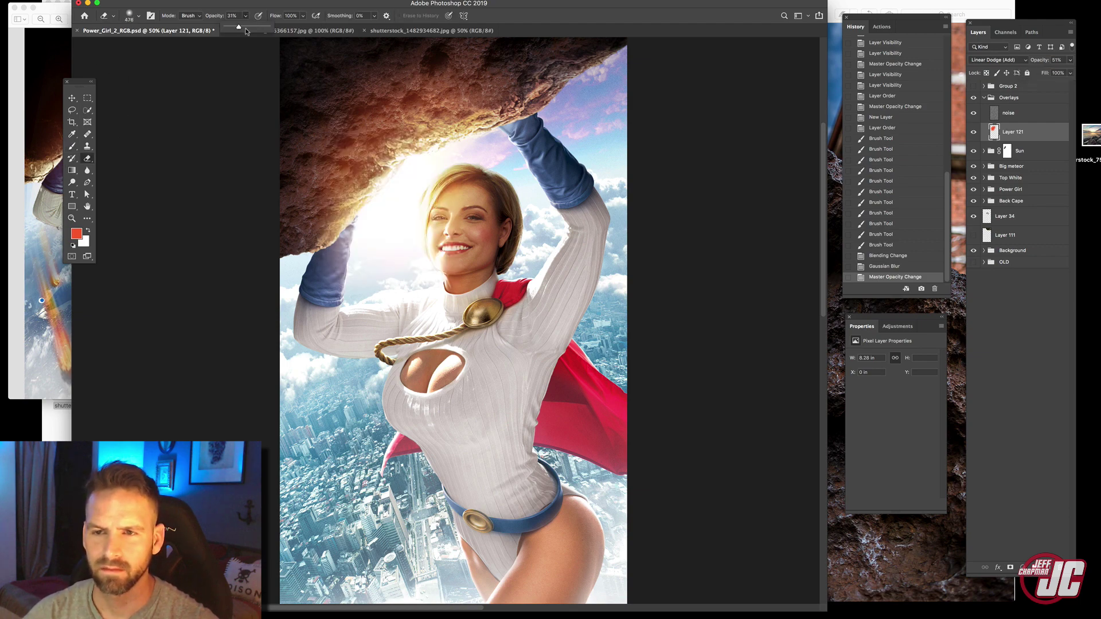
mouse_move(338, 112)
left_mouse_down()
mouse_move(341, 123)
mouse_move(493, 74)
left_mouse_up()
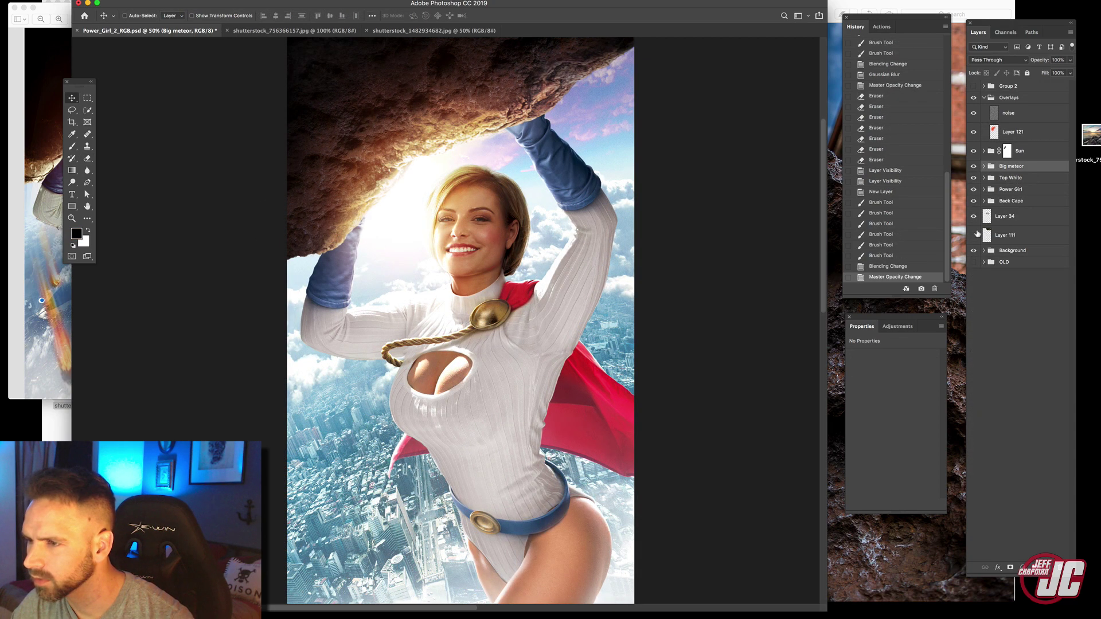
Show Layer 111 and reposition its secondary rock behind the raised arm beside the big meteor
left_click(973, 236)
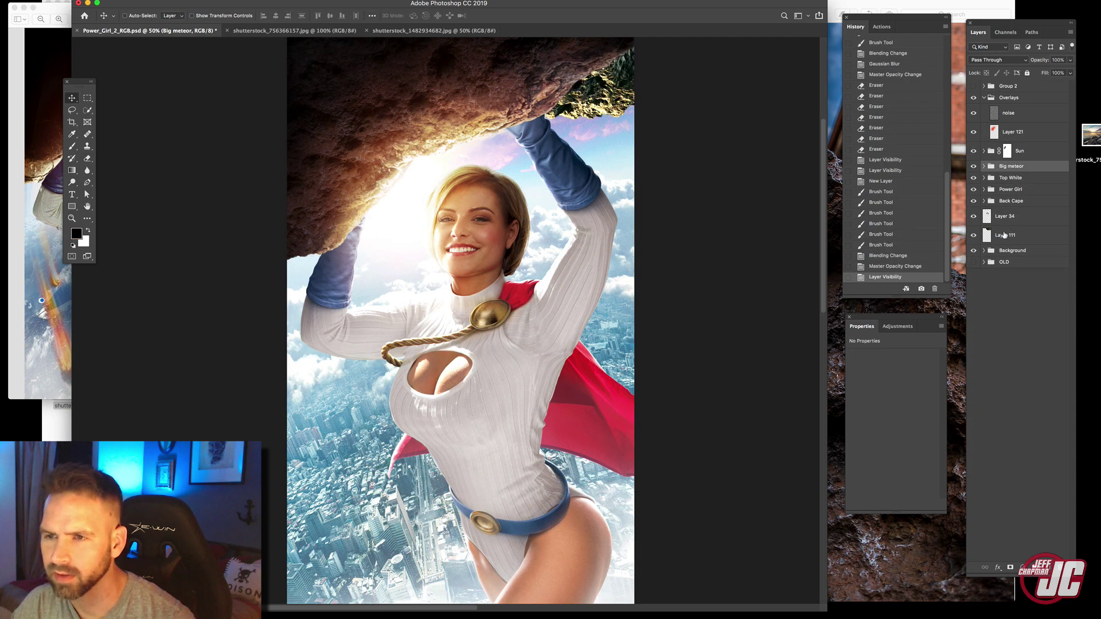
left_click(1024, 234)
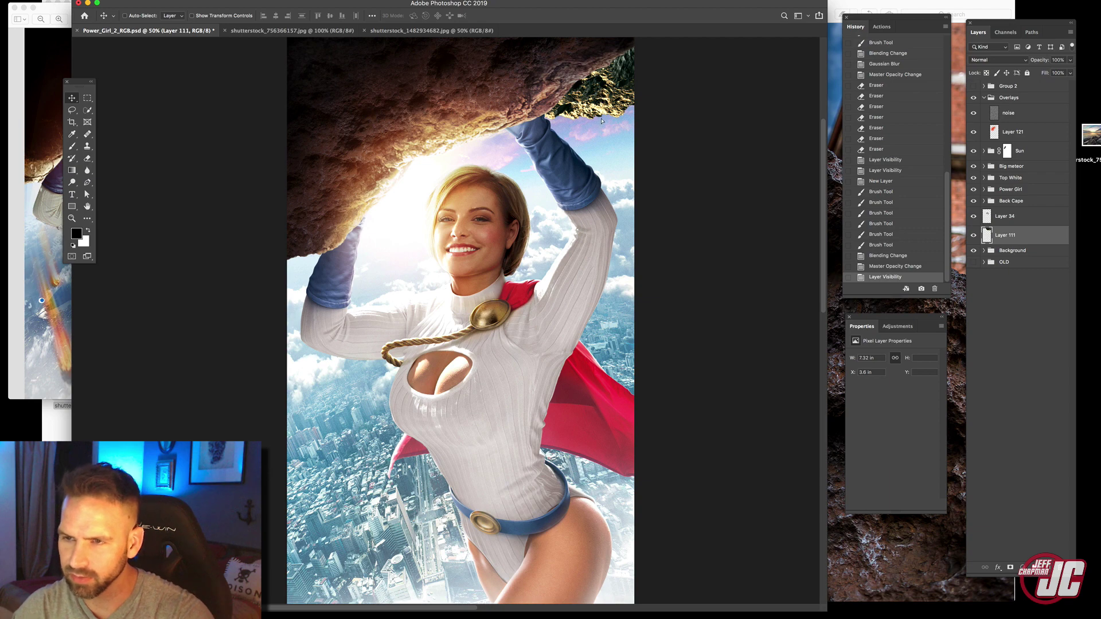
left_click_drag(601, 120, 631, 103)
key("ctrl+t")
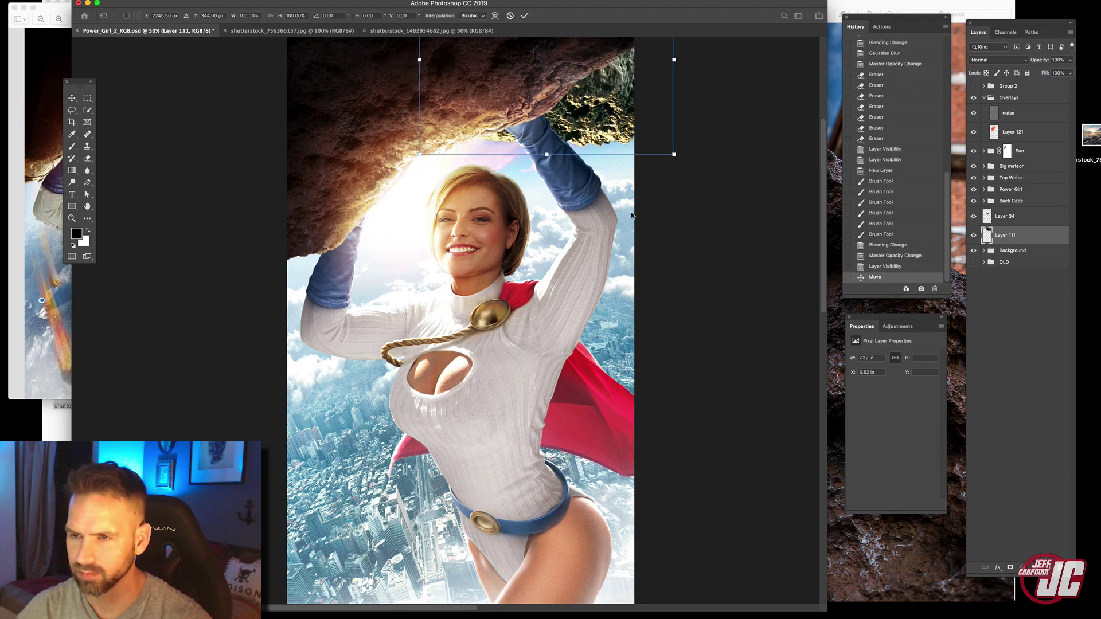
key("Escape")
Check the PG_Sketch.jpg reference, reposition Layer 111's rock behind the raised glove, and transform it to fit
left_click(55, 262)
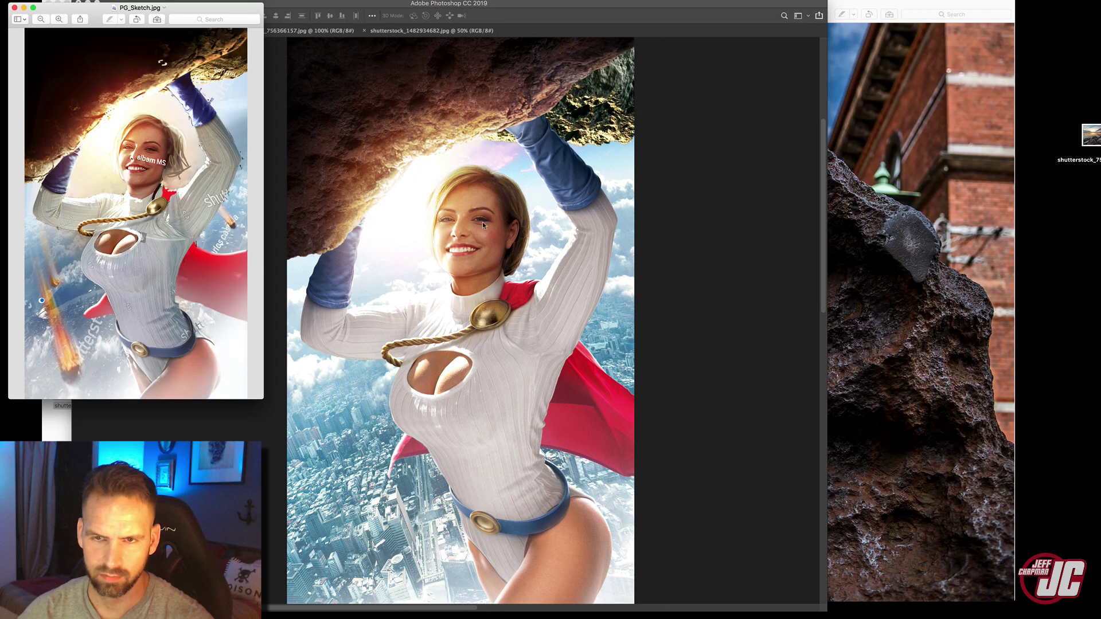
left_click(537, 216)
left_click_drag(619, 132, 629, 121)
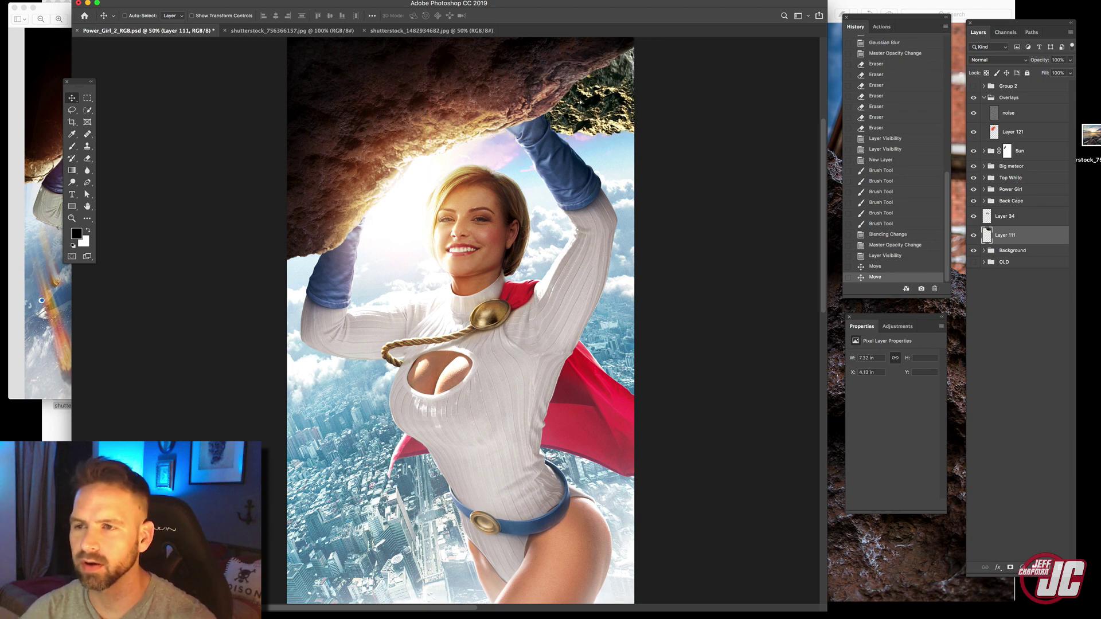
left_click_drag(568, 98, 536, 104)
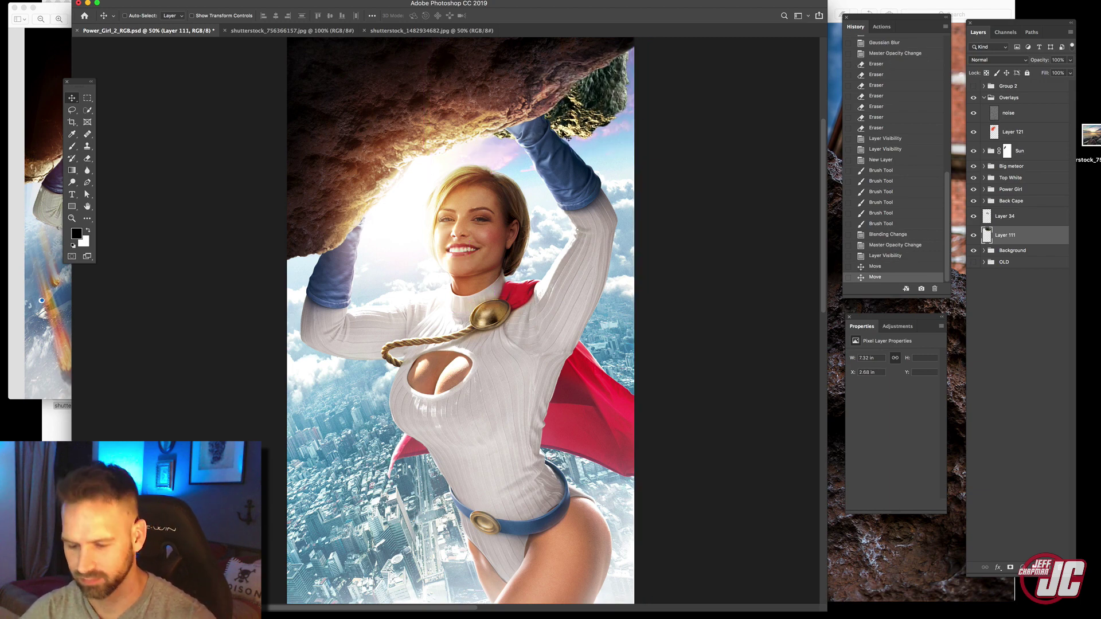
key("ctrl+t")
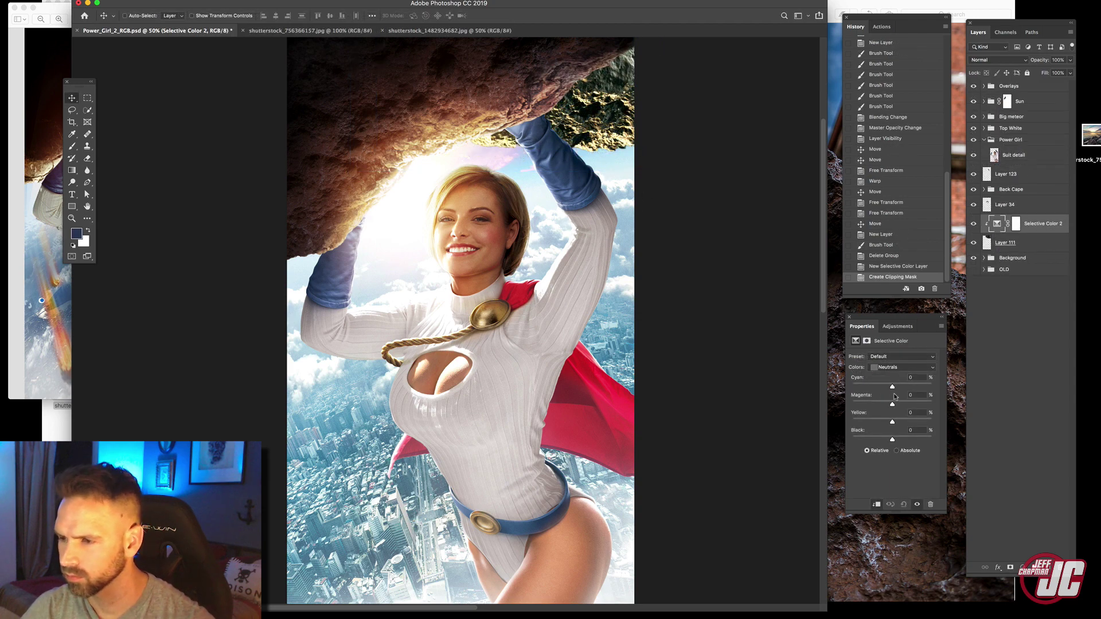
Reduce the cyan in the Neutrals of Selective Color 2, clipped to Layer 111's rock
left_click_drag(893, 387, 883, 386)
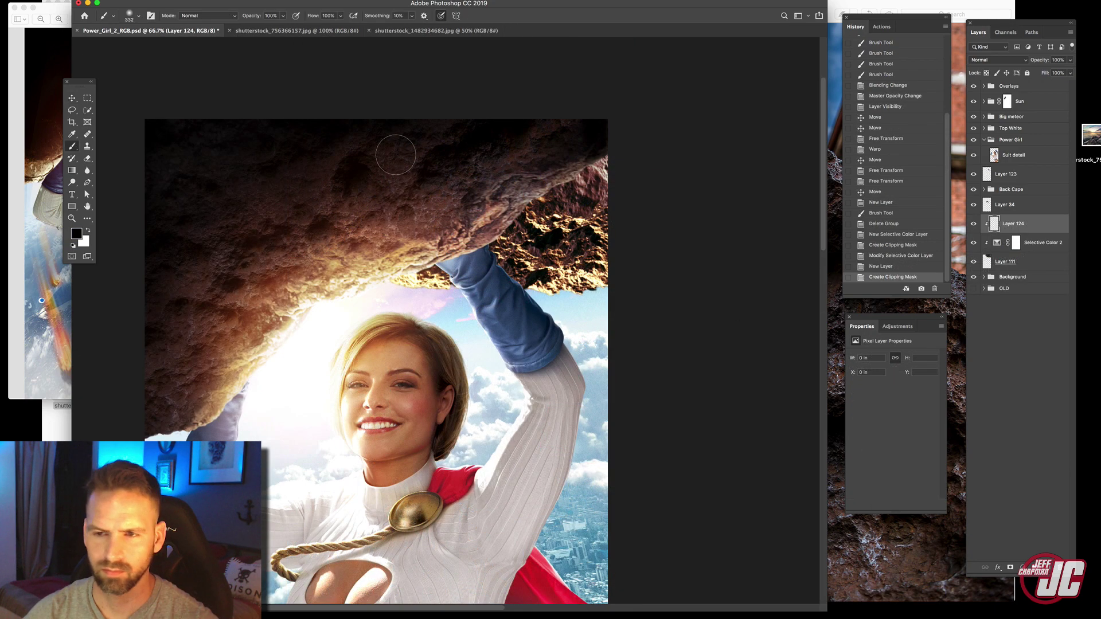
Darken the secondary rock on clipped Layer 124 by painting black with a soft 332 px brush, lowering the opacity to 39%
left_click_drag(649, 170, 612, 172)
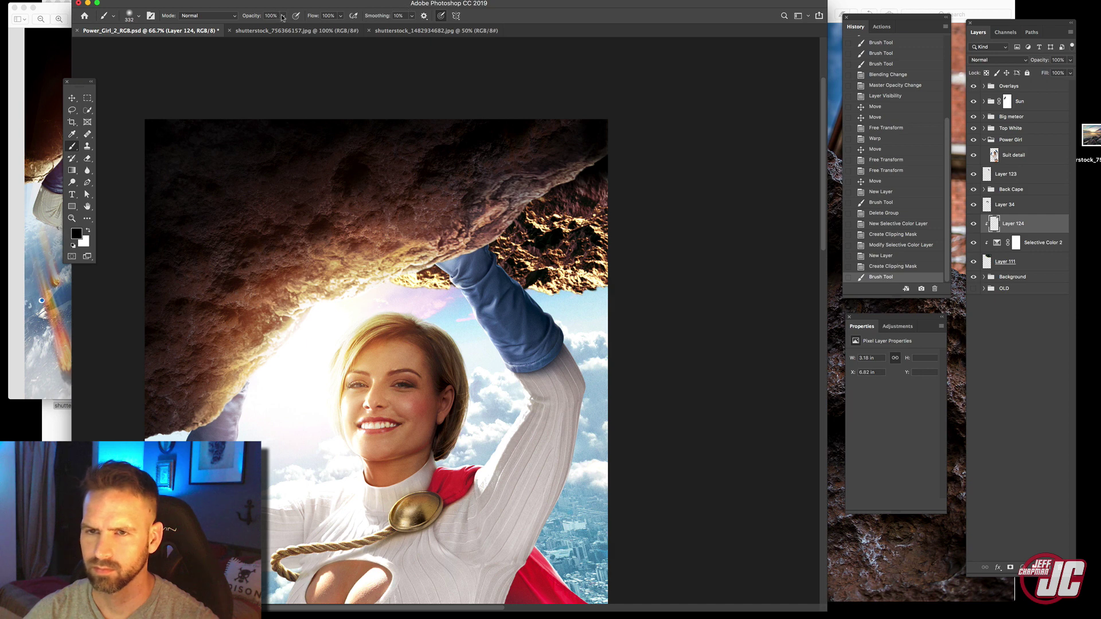
left_click_drag(282, 17, 260, 21)
mouse_move(565, 191)
left_mouse_down()
mouse_move(671, 238)
mouse_move(625, 212)
mouse_move(664, 232)
left_mouse_up()
left_click_drag(532, 184, 657, 249)
left_click_drag(631, 129, 678, 140)
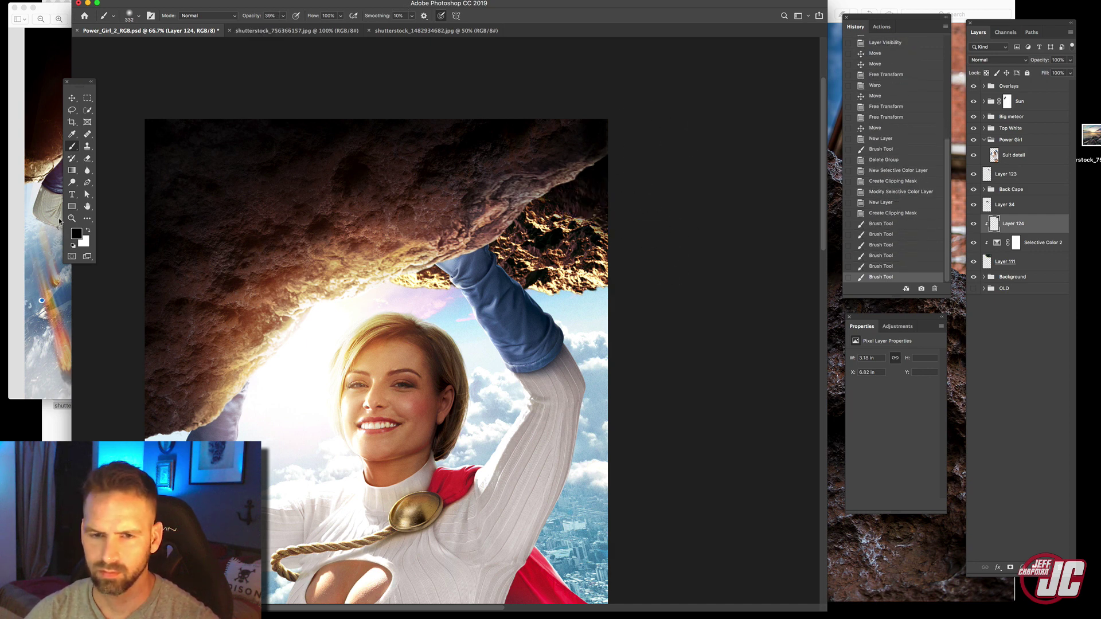
key("z")
left_click(506, 299, "alt")
left_click(506, 299, "alt")
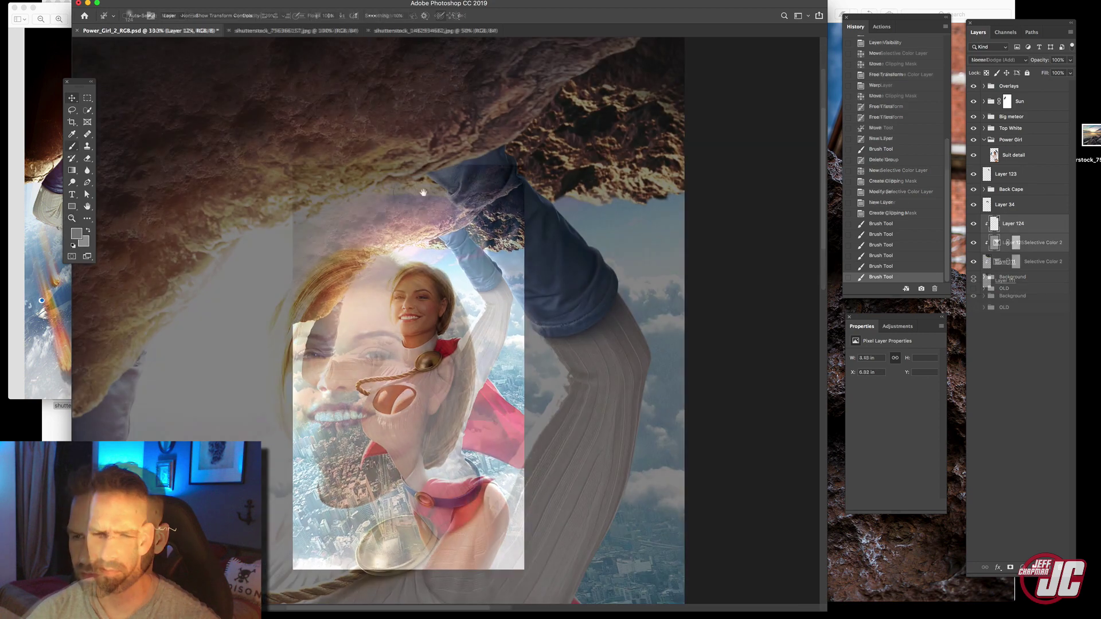
Duplicate Layer 118 from the Big meteor group and place the copy below Selective Color 2, clipped to Layer 111
scroll(492, 204, "up", 4)
scroll(492, 204, "right", 2)
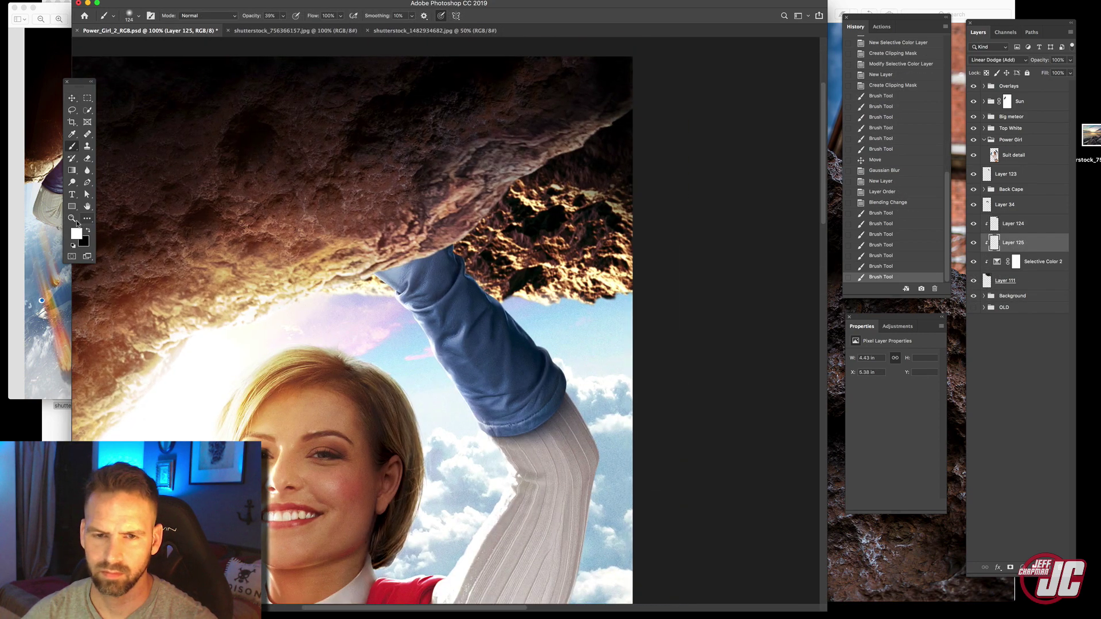
left_click(73, 218)
left_click(291, 234, "alt")
left_click(72, 98)
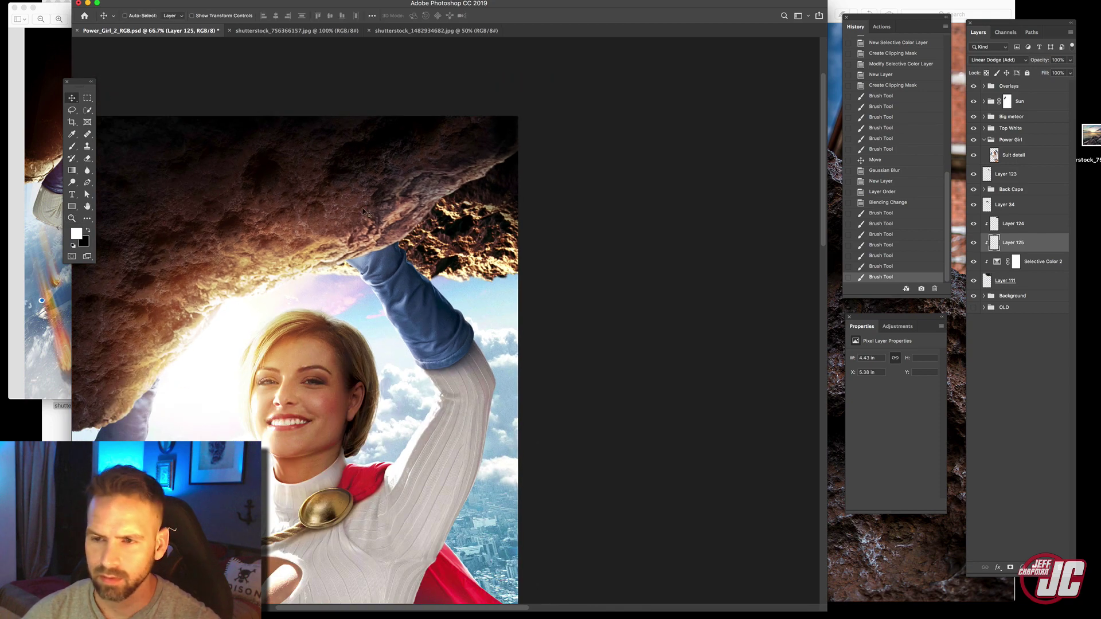
left_click_drag(367, 211, 529, 207)
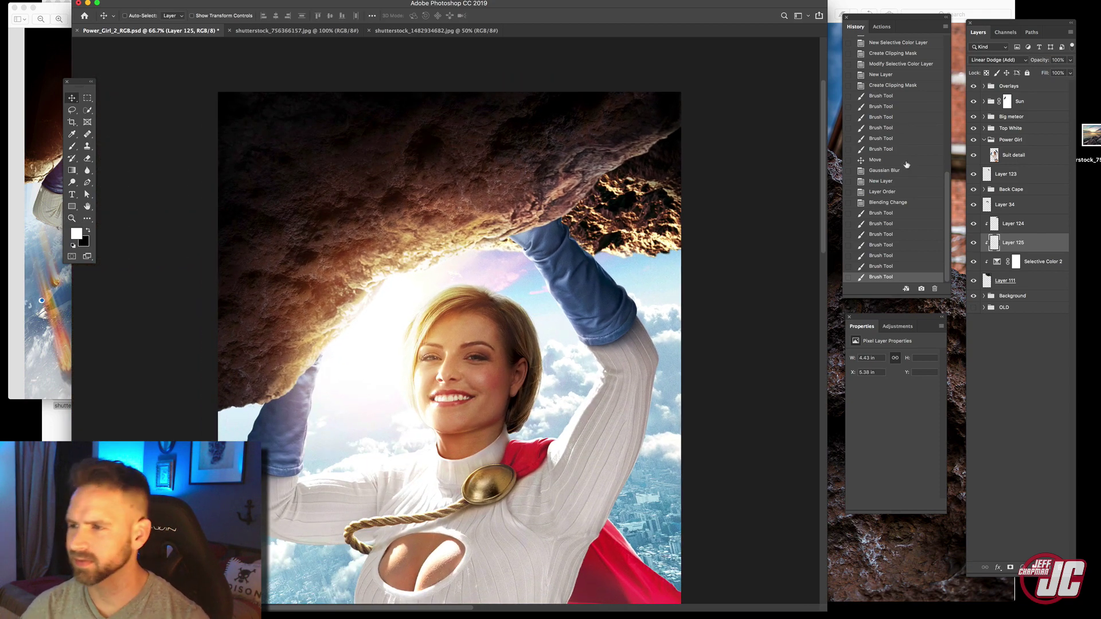
left_click(987, 142)
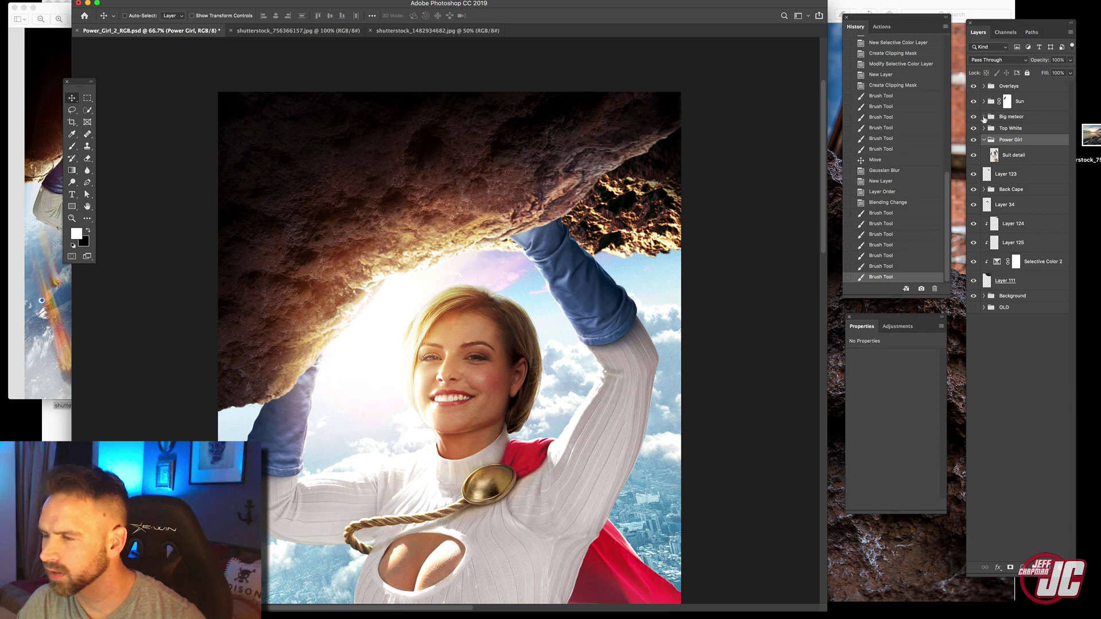
left_click(984, 117)
left_click(1034, 228)
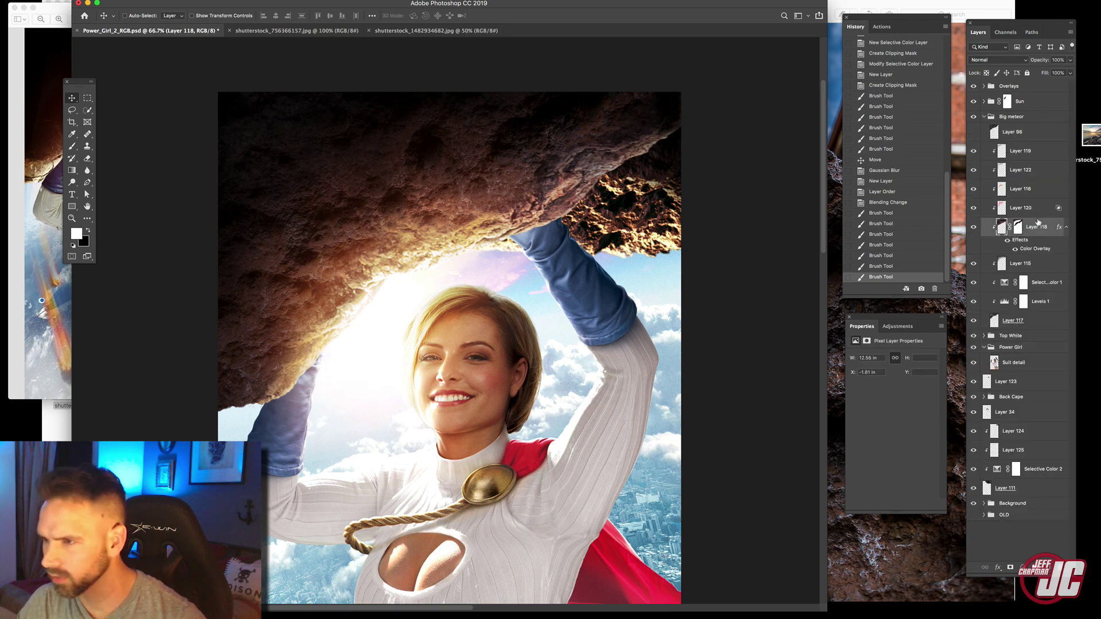
left_click_drag(1038, 223, 1042, 157)
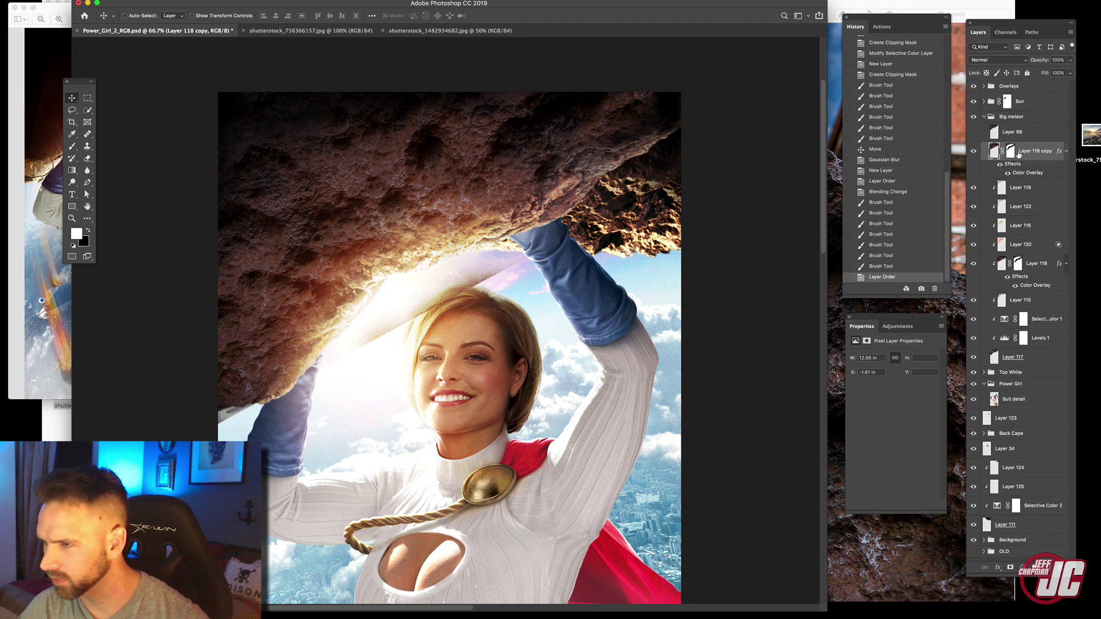
left_click_drag(1035, 147, 1033, 305)
left_click(985, 154)
left_click(984, 155)
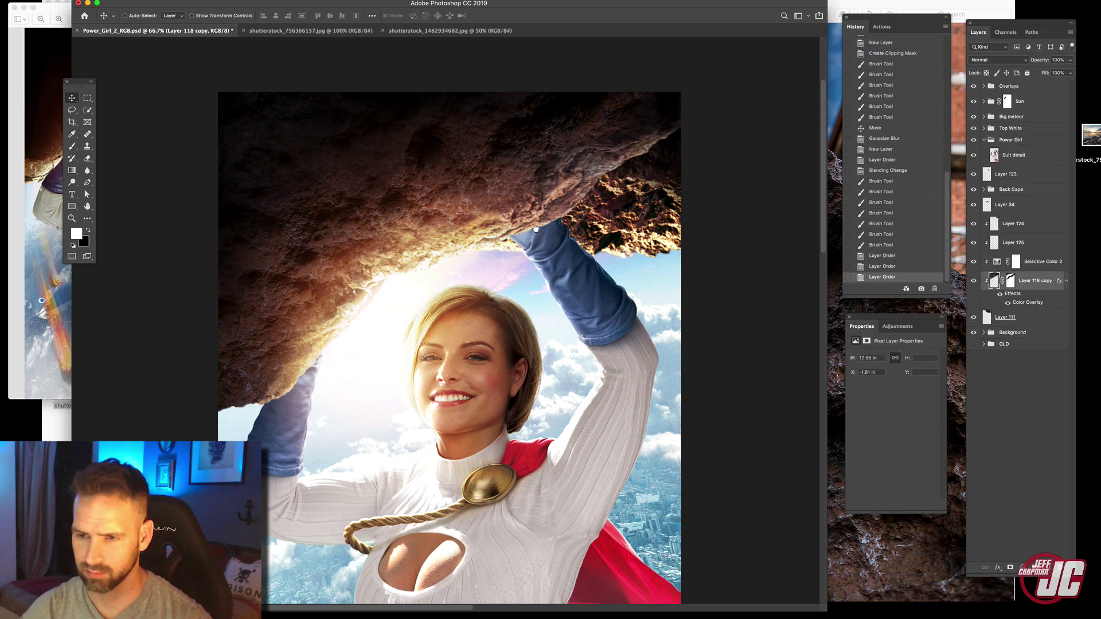
Rotate Layer 118 copy about 38°, position its texture over the secondary rock, and delete its existing layer mask
key("ctrl+t")
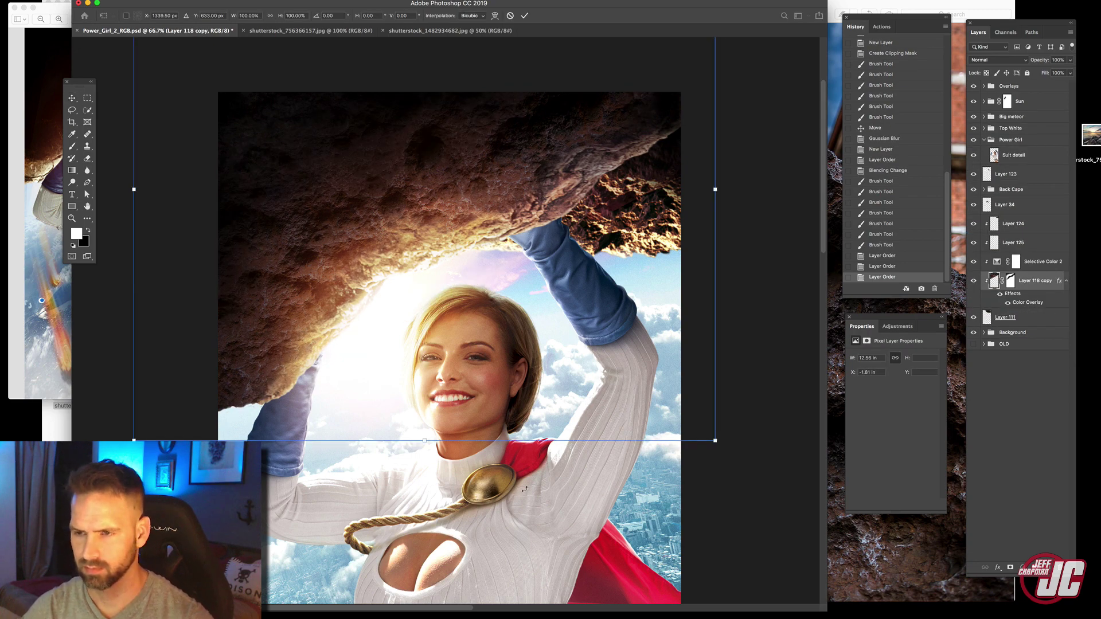
left_click_drag(524, 489, 487, 558)
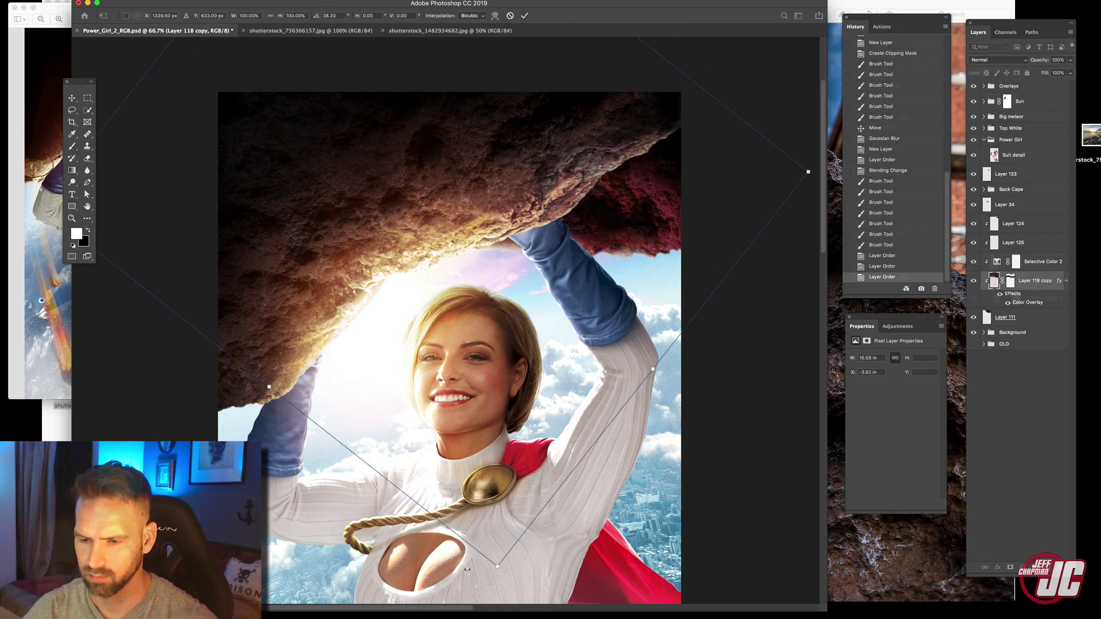
left_click_drag(629, 246, 629, 247)
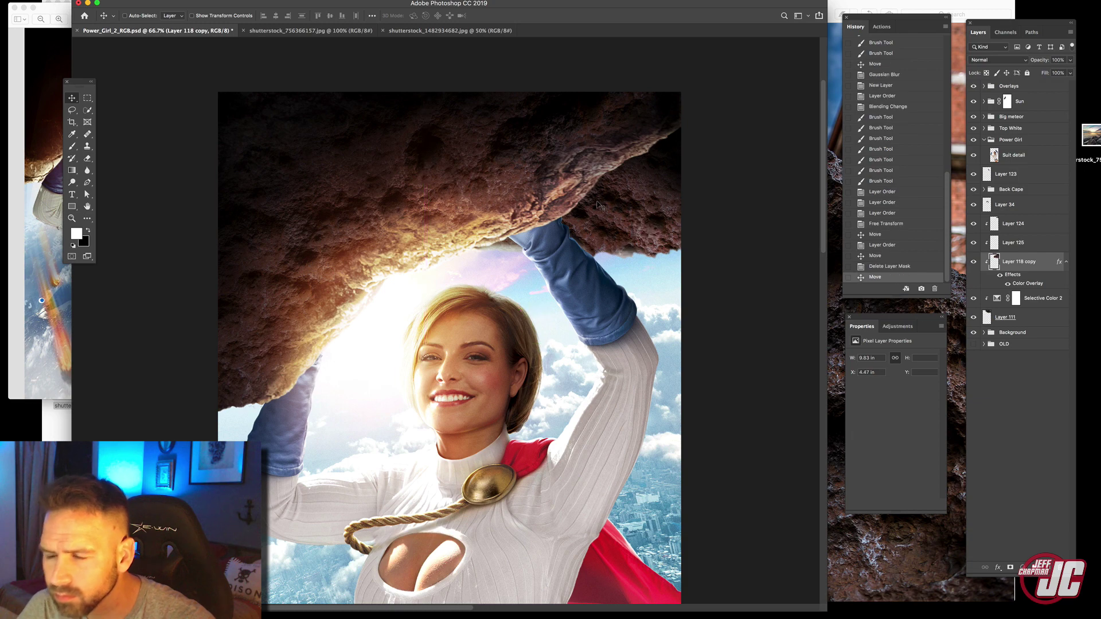
Add a layer mask to Layer 118 copy and fade the secondary rock's lower edge with black brush strokes at 16% opacity
left_click(1009, 568)
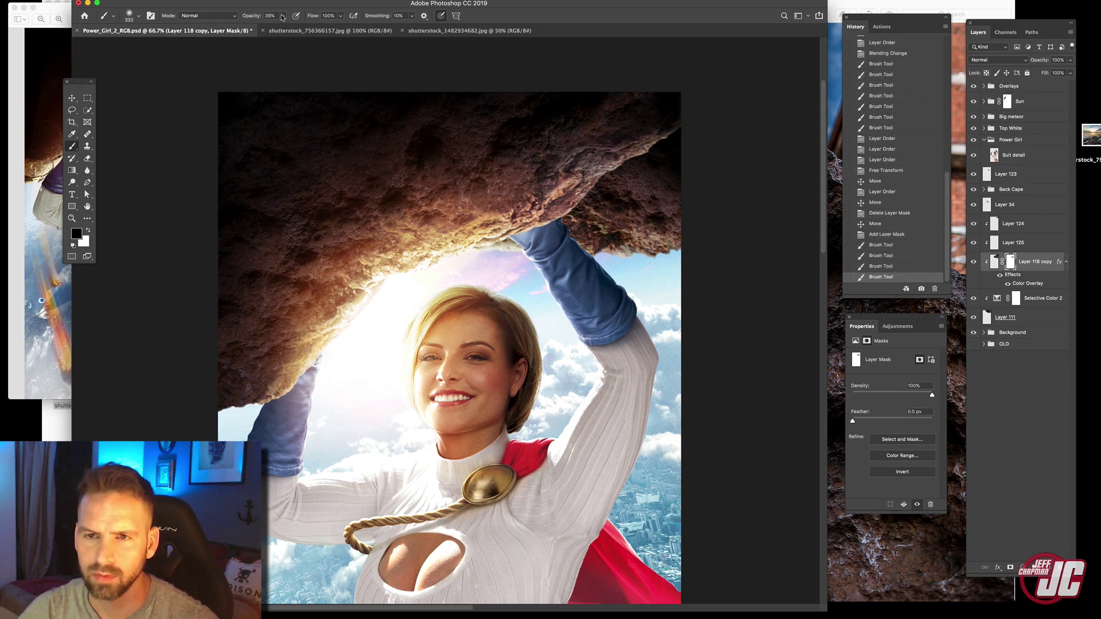
left_click(282, 17)
left_click_drag(283, 27, 273, 27)
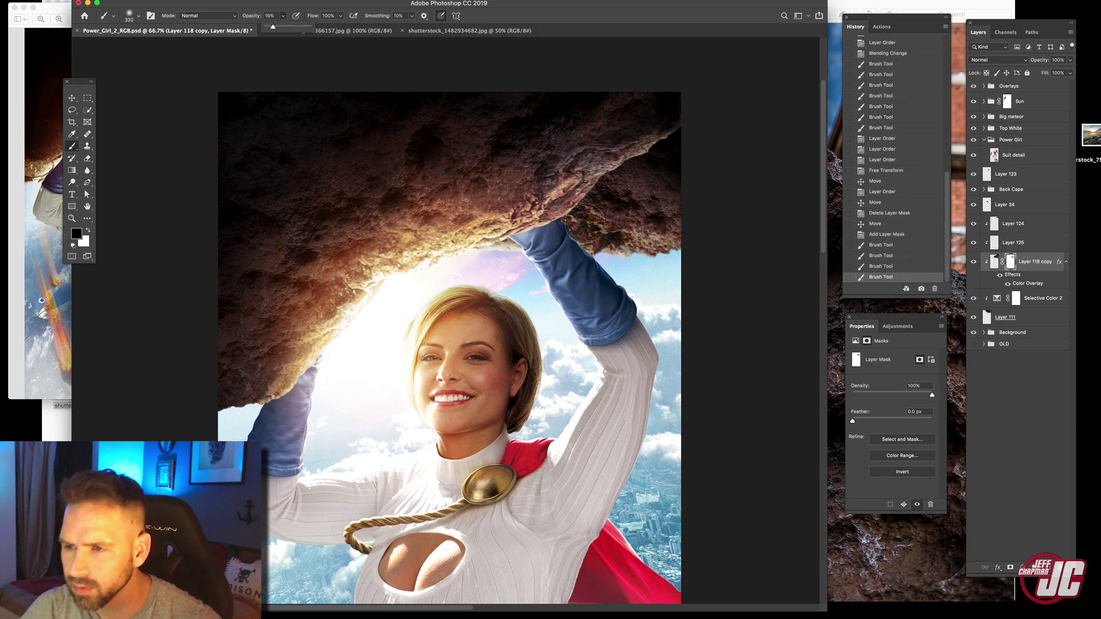
left_click_drag(597, 226, 665, 276)
left_click_drag(607, 250, 659, 258)
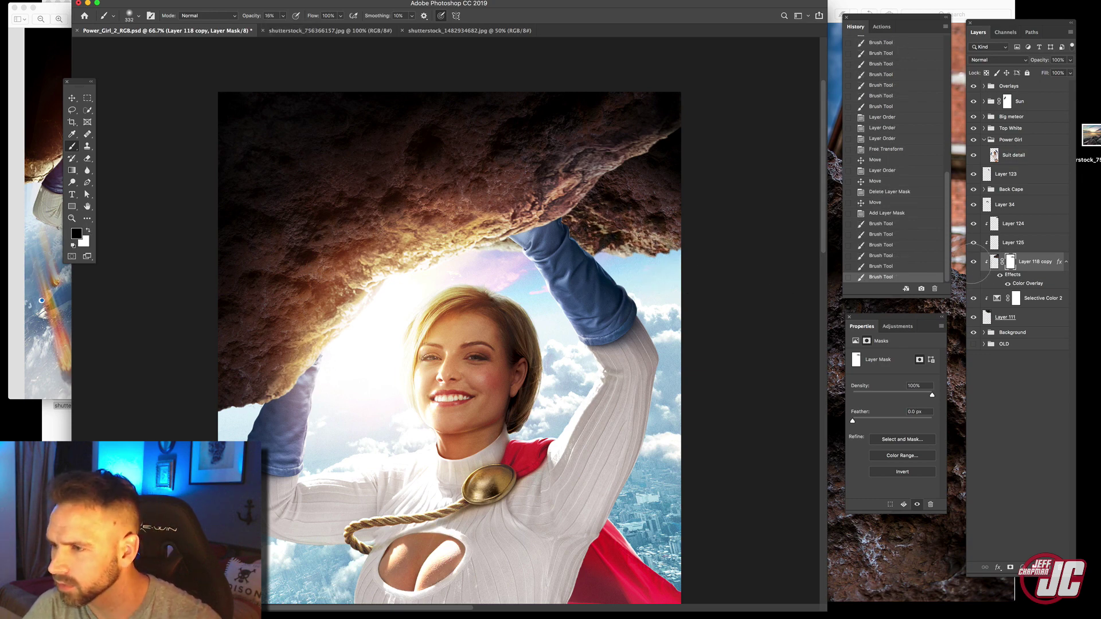
Apply the last-used Gaussian Blur twice to Layer 118 copy's pixels
left_click(996, 262)
left_click(204, 0)
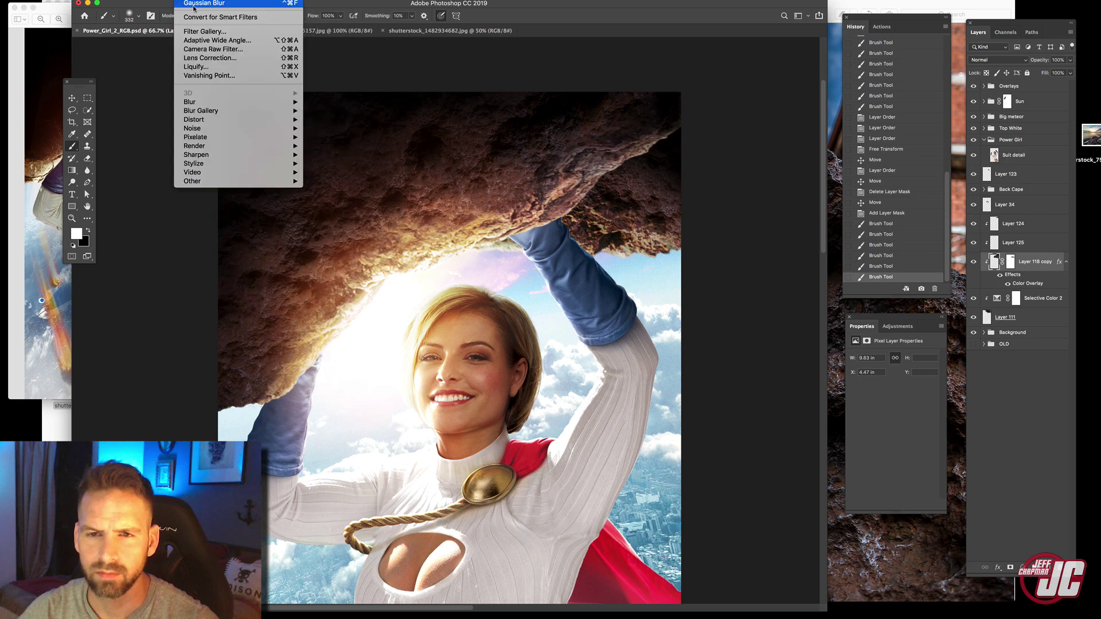
left_click(199, 4)
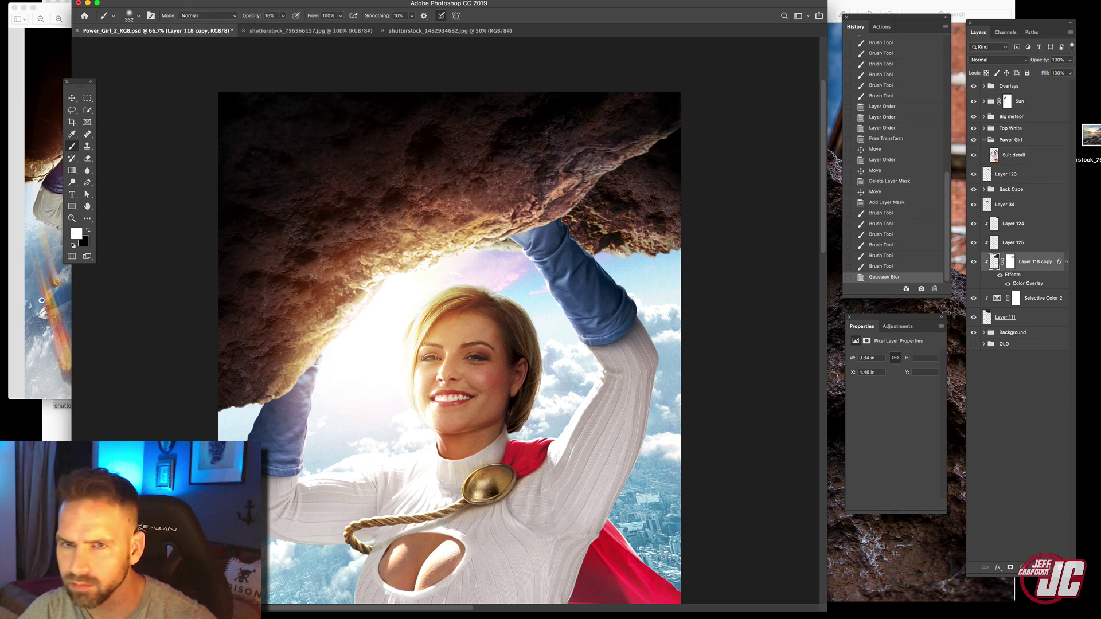
left_click(185, 1)
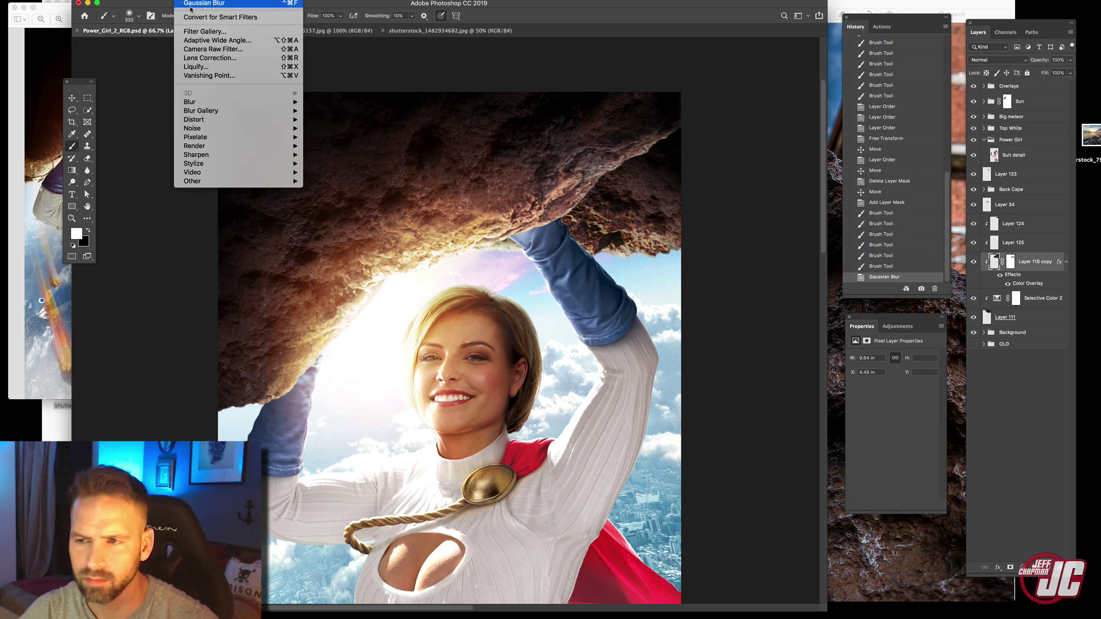
left_click(196, 3)
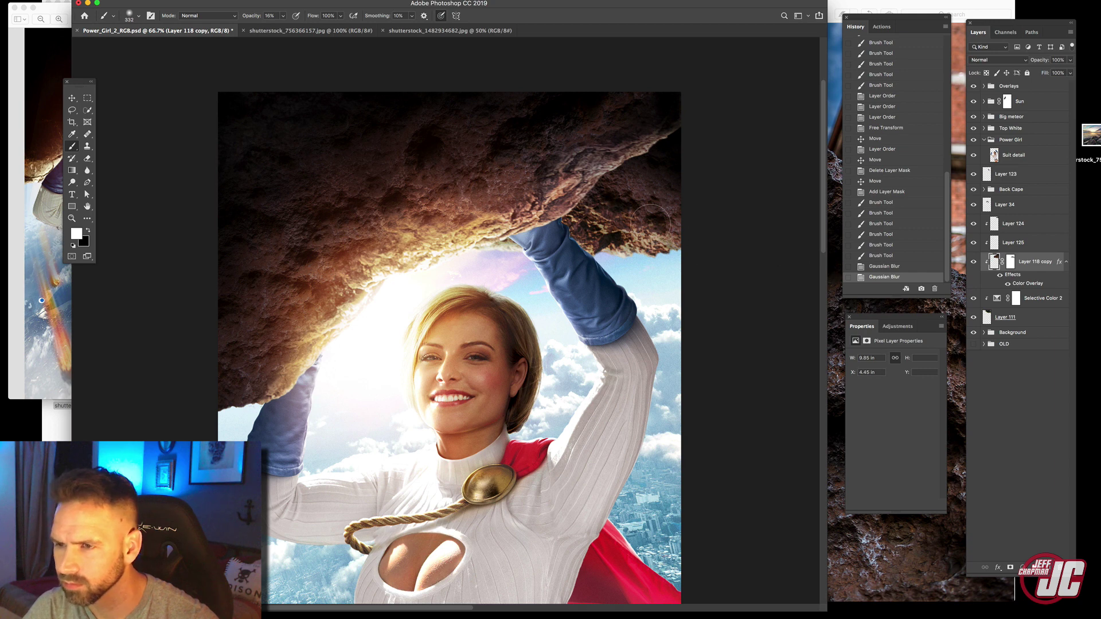
Brush lightly over the secondary rock on Layer 118 copy at 16% opacity, and compare the rock with that layer hidden and shown
left_click_drag(631, 220, 627, 266)
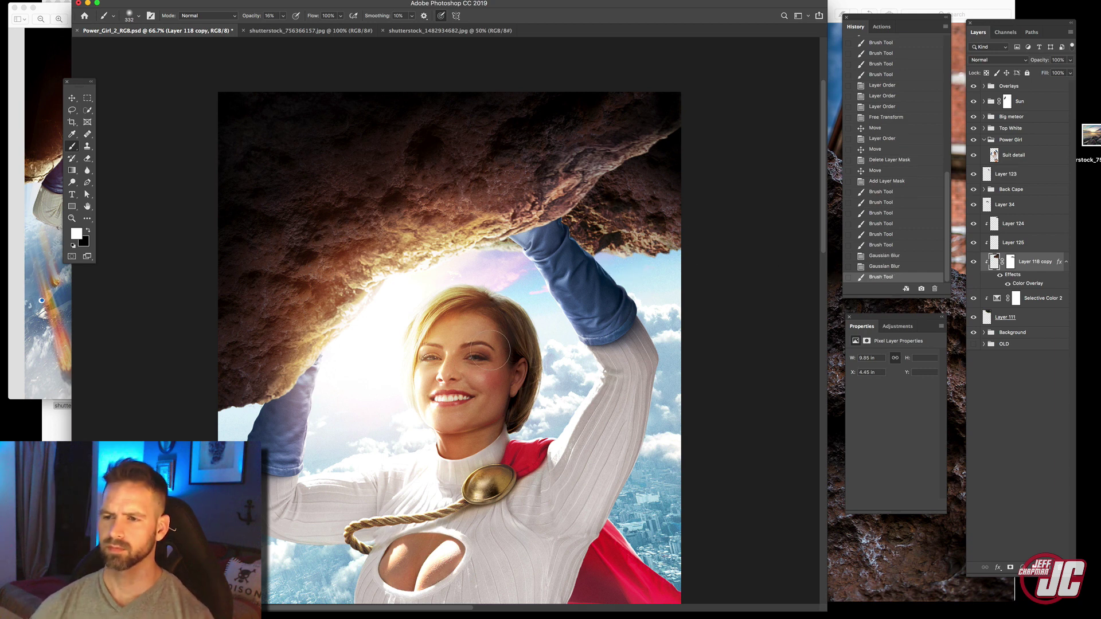
left_click(974, 262)
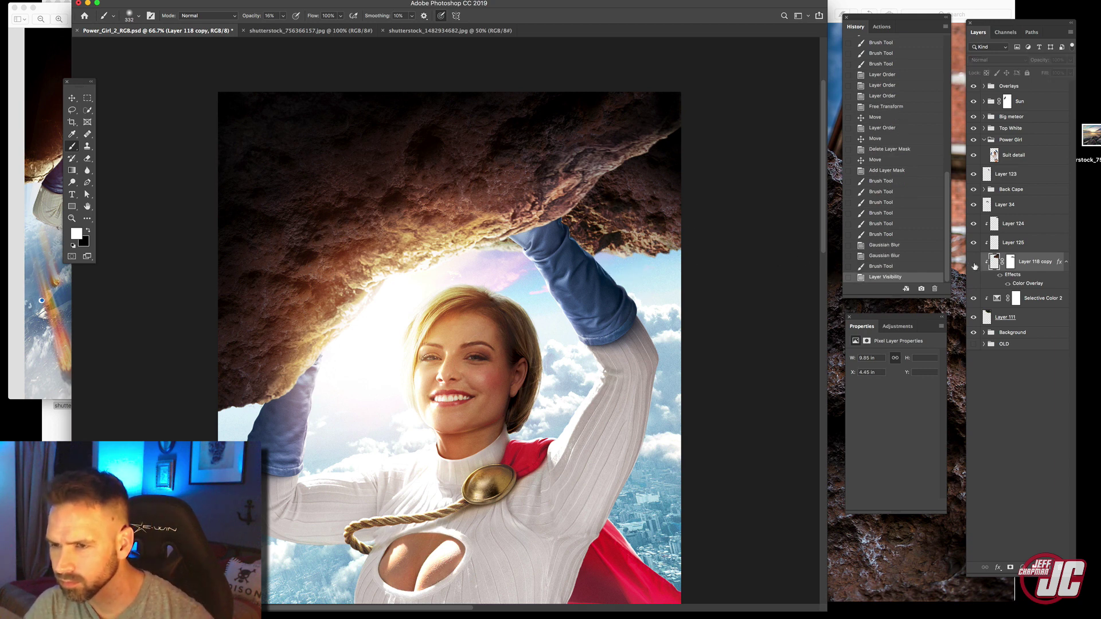
left_click(973, 262)
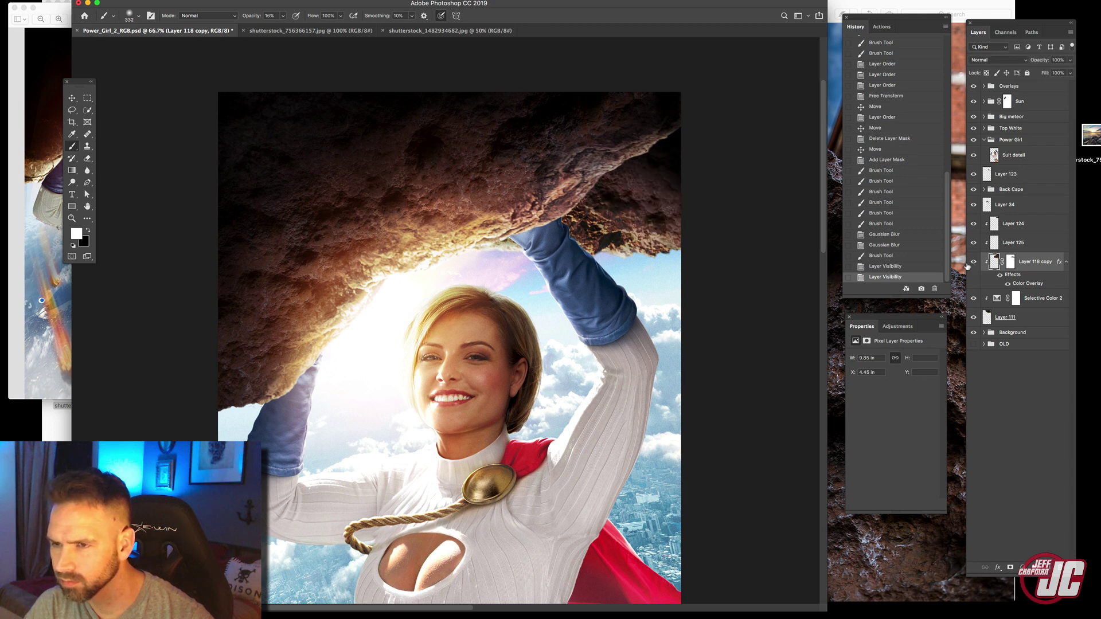
Mask out Layer 118 copy along the secondary rock beside the raised glove by painting black on its mask at 89% opacity
key("8")
key("9")
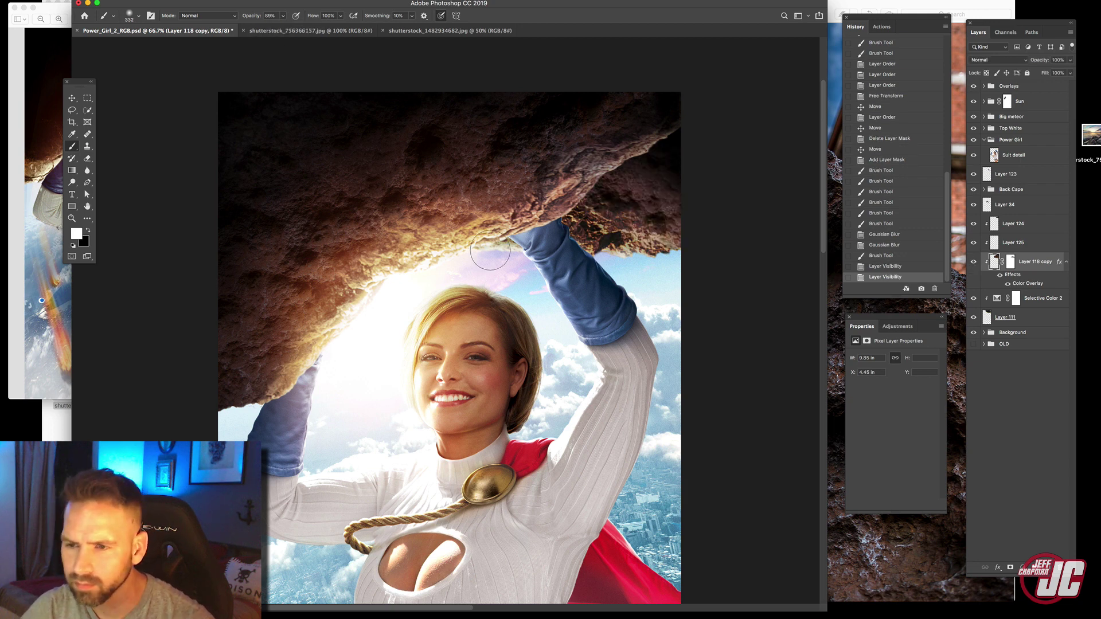
left_click_drag(572, 231, 633, 250)
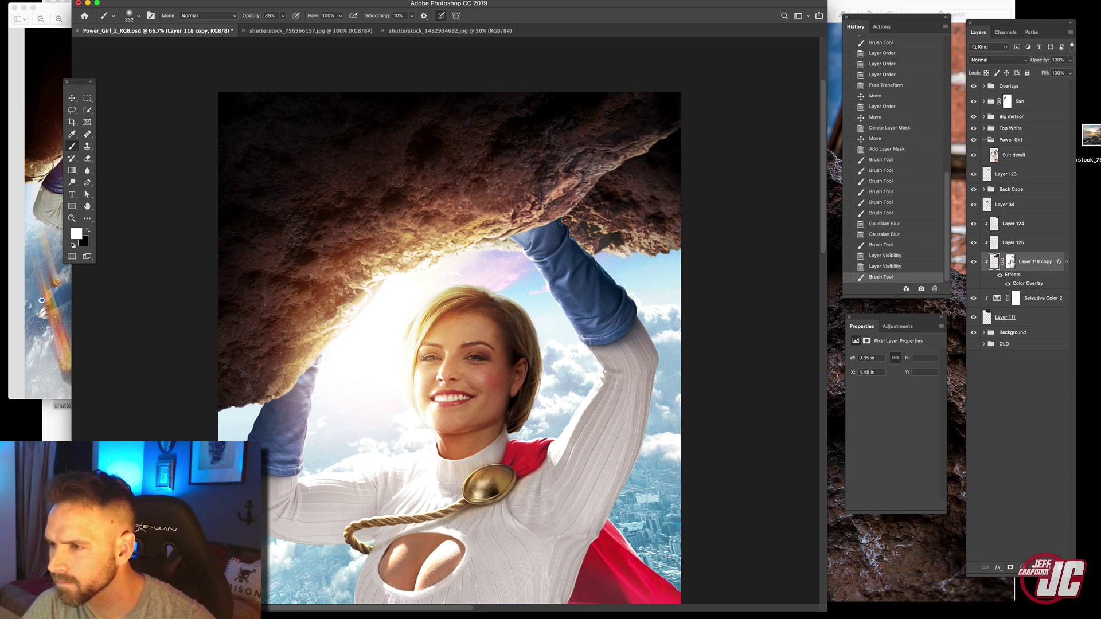
left_click(1011, 262)
key("ctrl+z")
key("x")
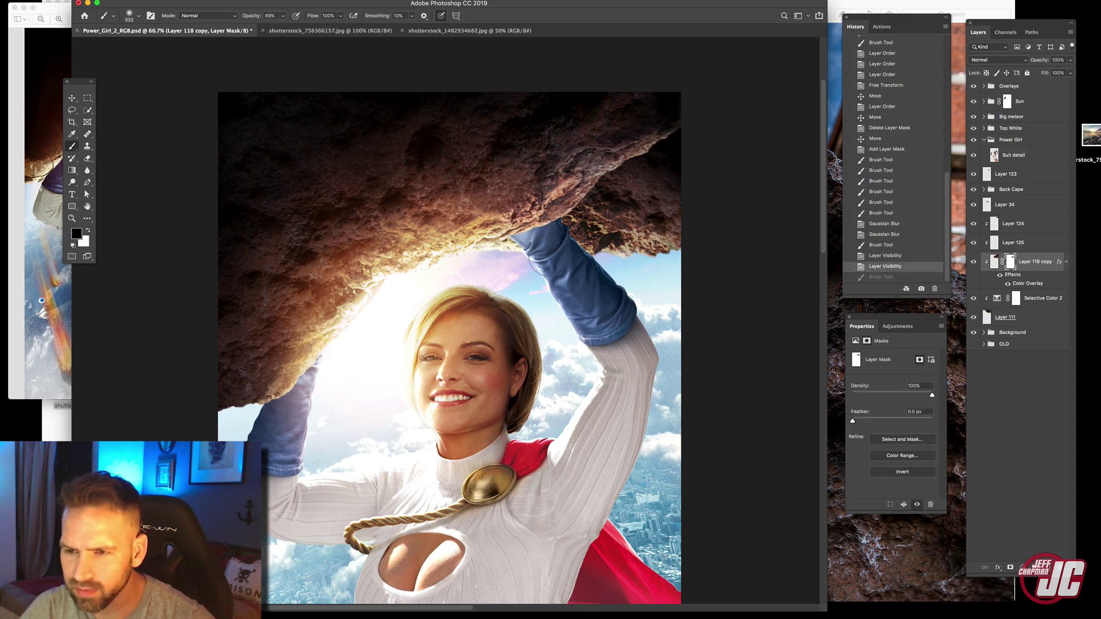
mouse_move(577, 241)
left_mouse_down()
mouse_move(658, 260)
mouse_move(617, 225)
mouse_move(583, 217)
left_mouse_up()
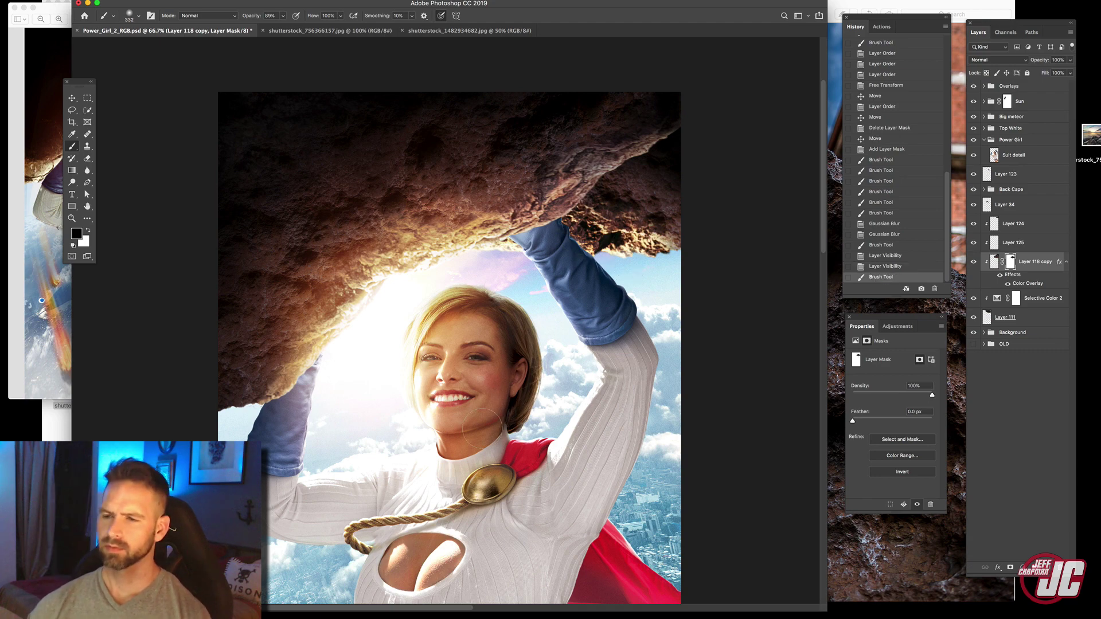
left_click(427, 321)
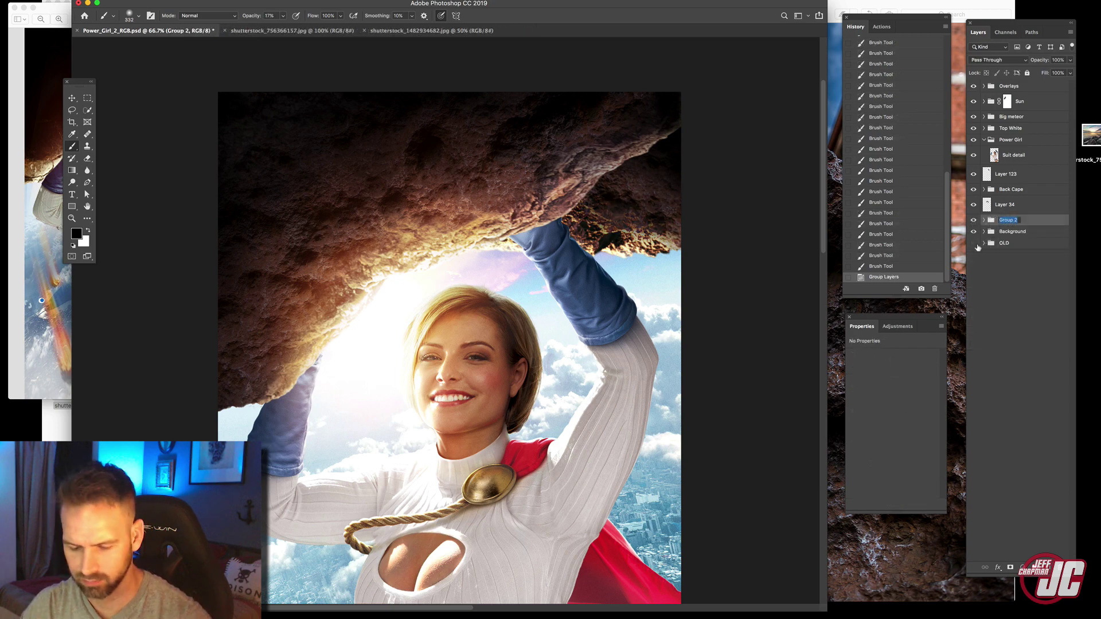
Undo the last grouping, regroup Layer 124 through Layer 111, and name the group "Back Meteor"
key("super+z")
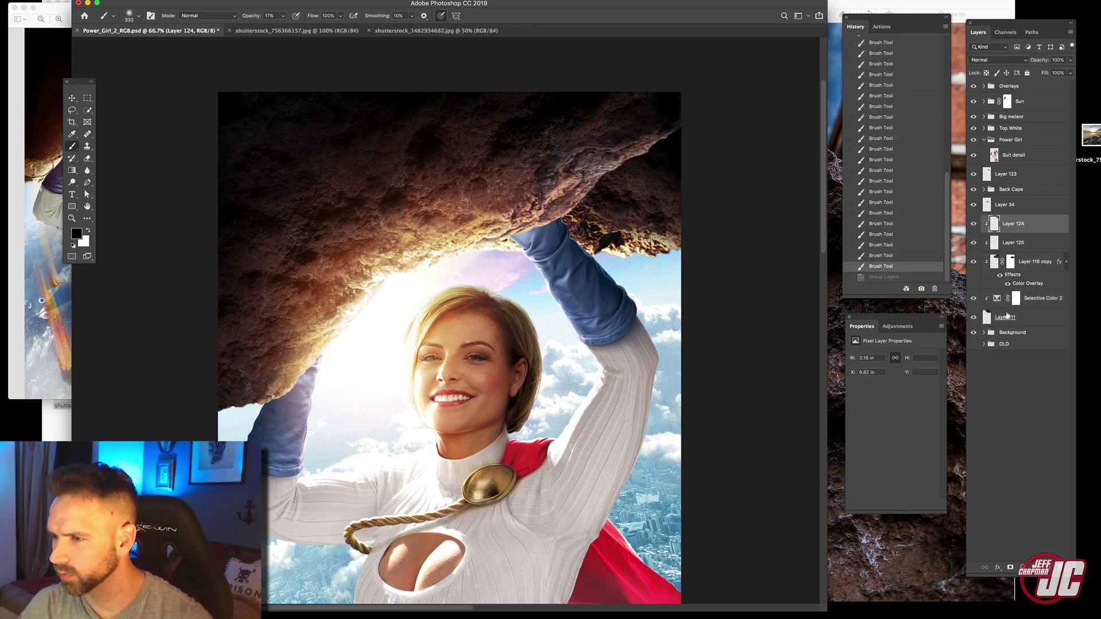
left_click(1031, 323, "shift")
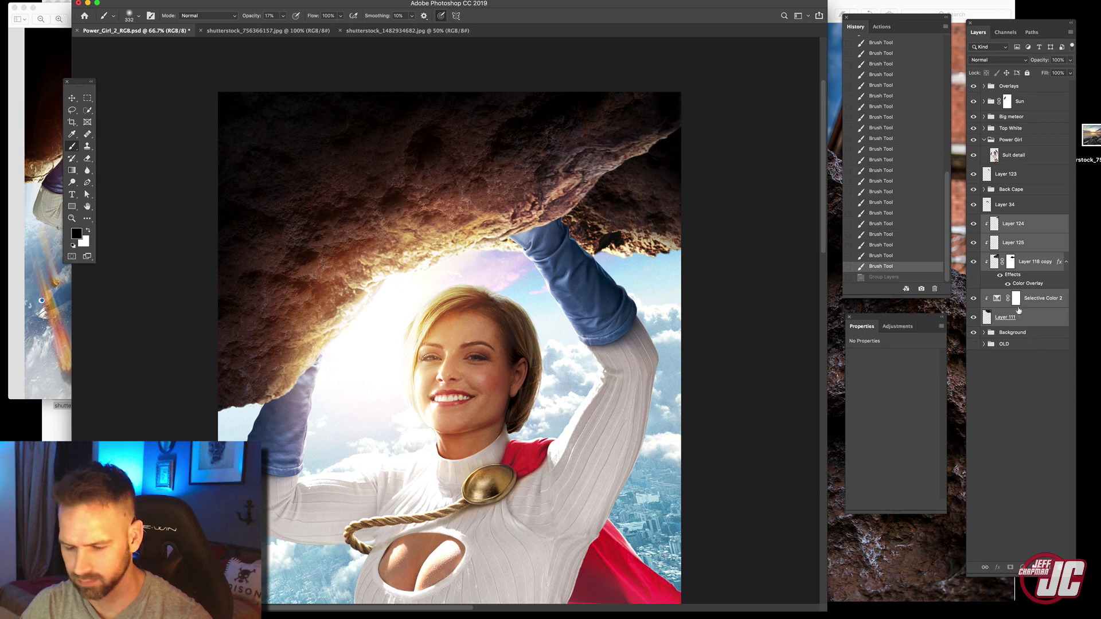
key("super+g")
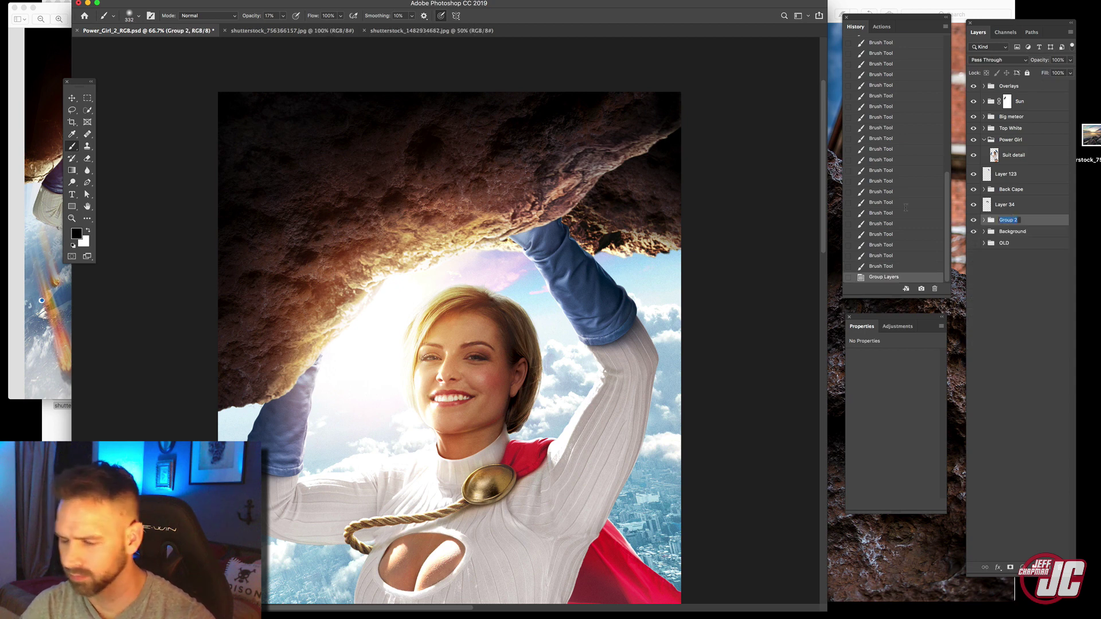
type("Back Meteor")
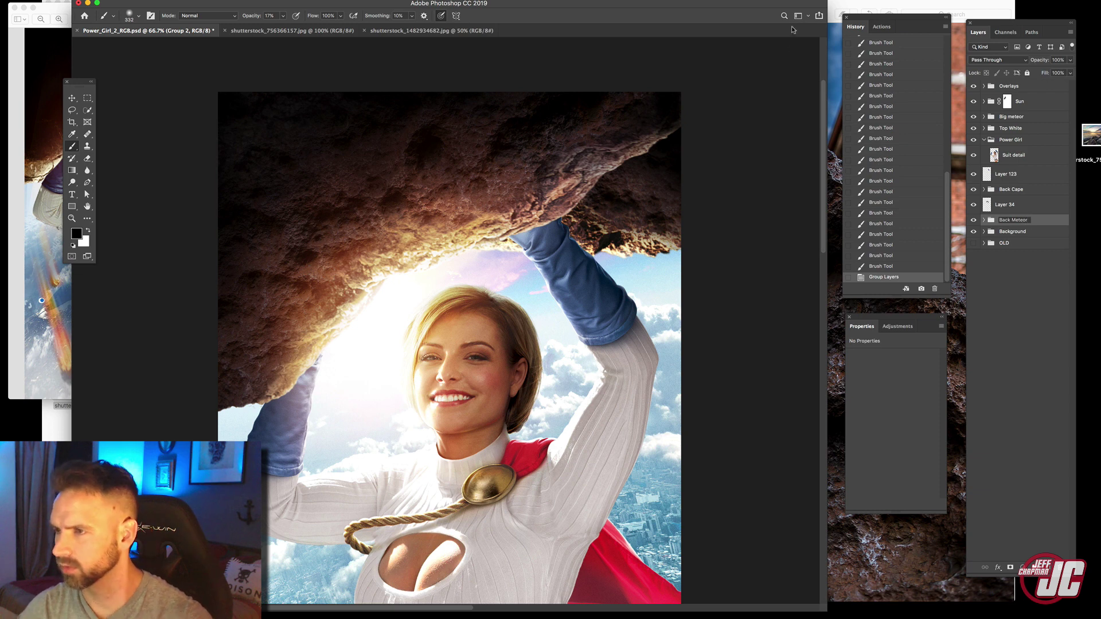
Paint an orange-red glow over the secondary rock on Layer 124 with the soft 332 px brush at 17% opacity
left_click(939, 262)
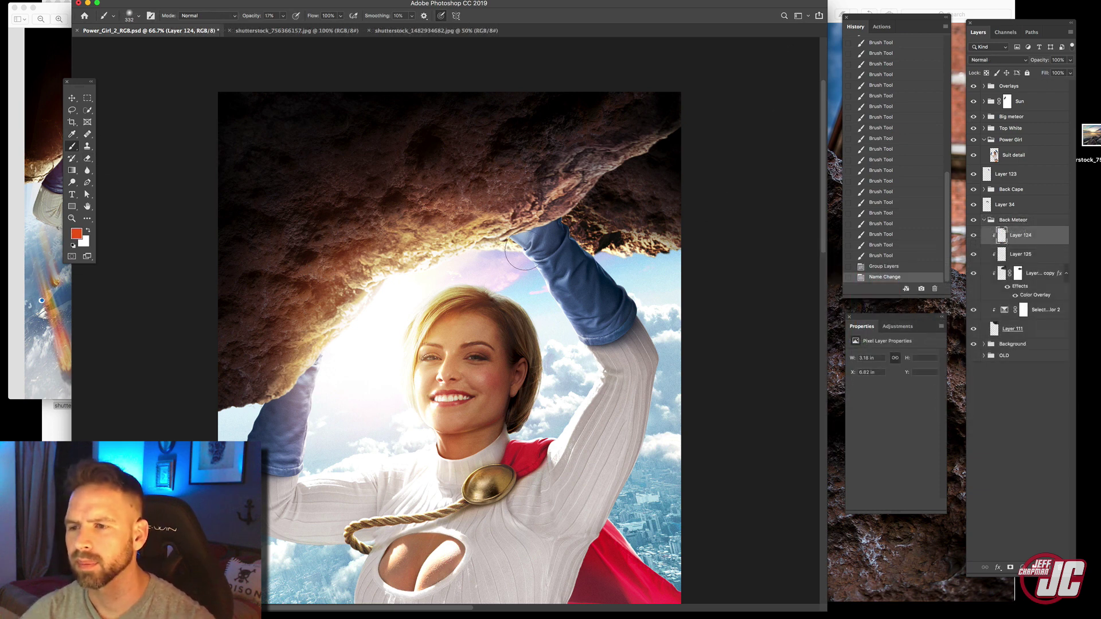
mouse_move(624, 254)
left_mouse_down()
mouse_move(561, 230)
mouse_move(636, 256)
mouse_move(582, 184)
mouse_move(640, 265)
mouse_move(591, 263)
left_mouse_up()
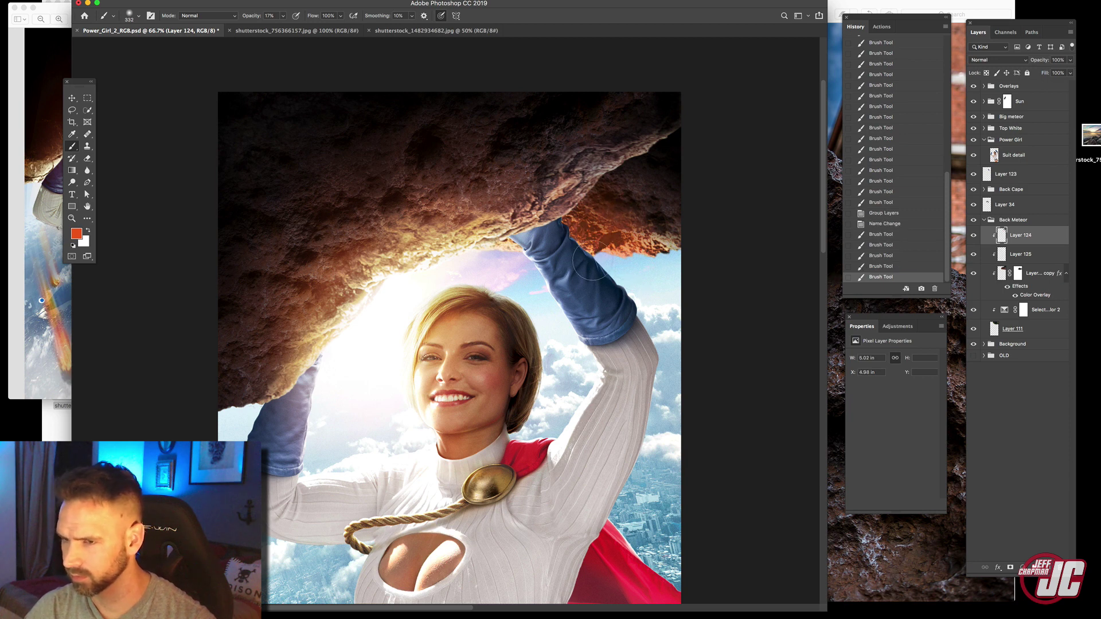
left_click_drag(502, 233, 665, 285)
left_click_drag(599, 206, 637, 269)
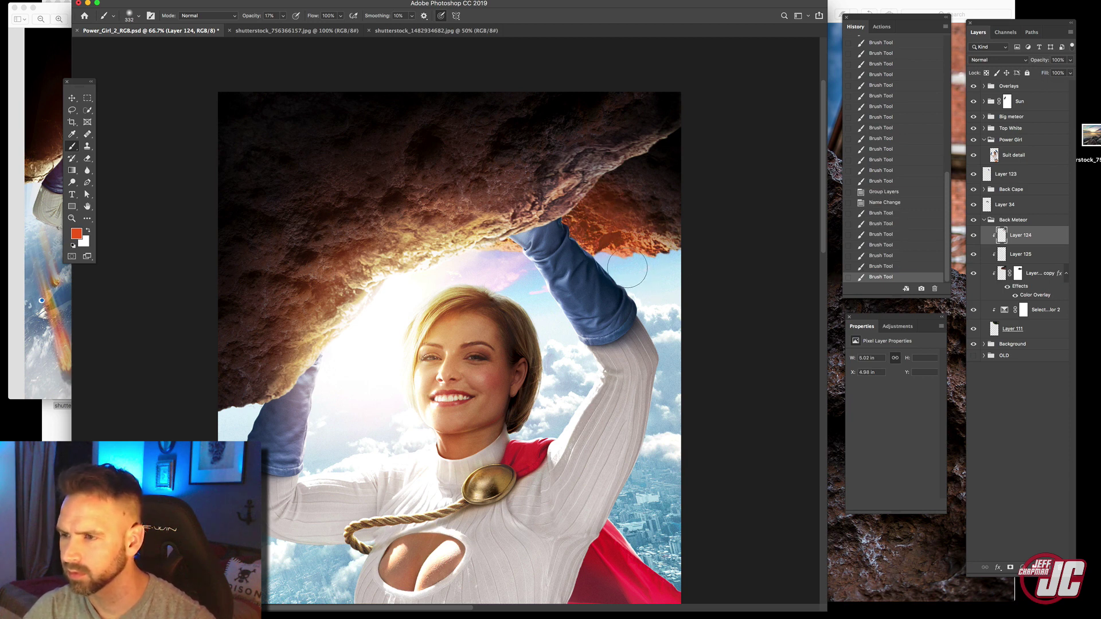
left_click(492, 251)
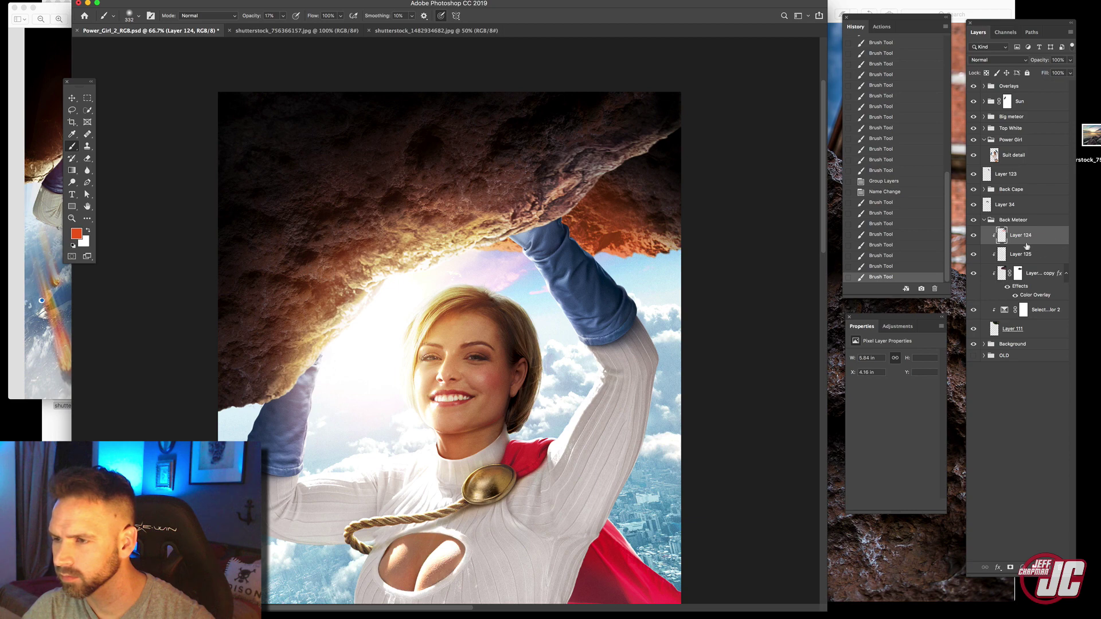
Set Layer 124's underlying-layer Blend If black point to 86 and change its blend mode to Overlay
double_click(1052, 234)
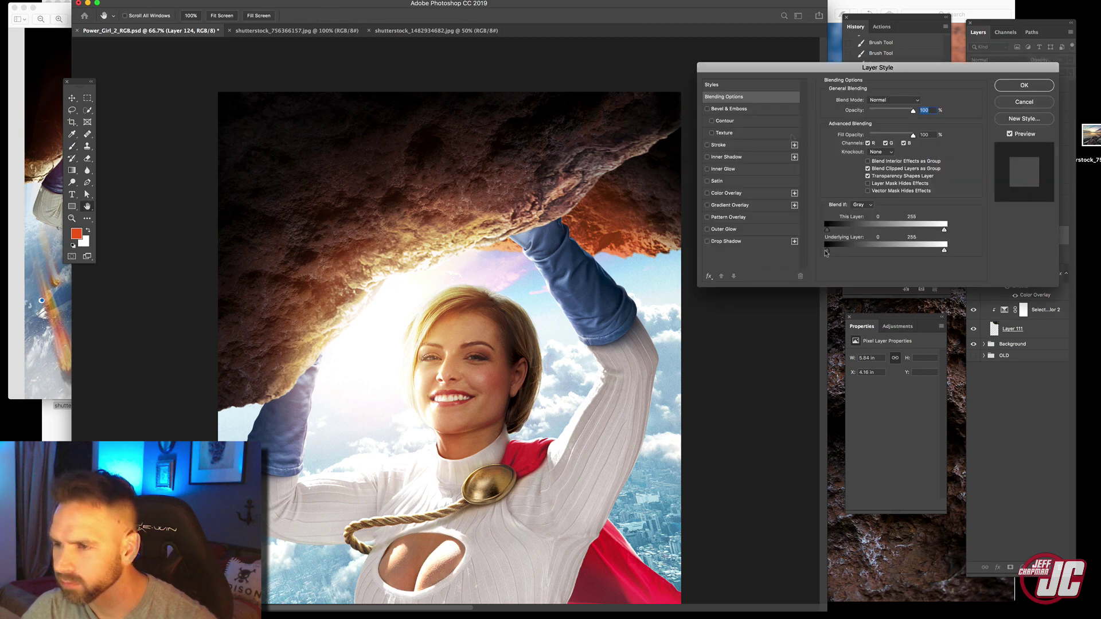
left_click_drag(835, 252, 867, 248)
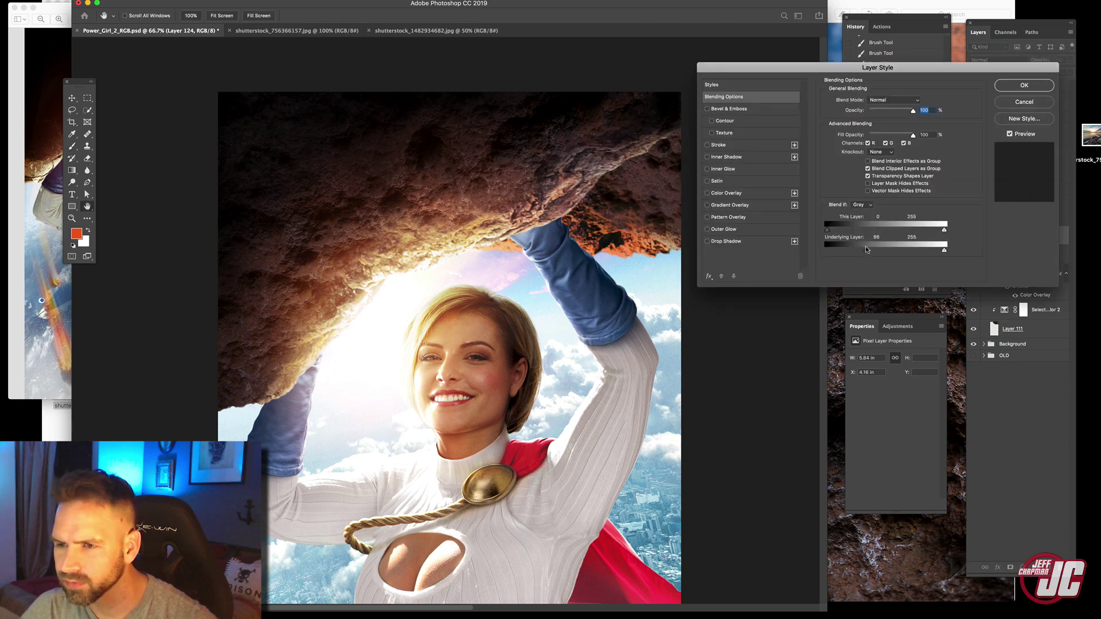
left_click(1007, 87)
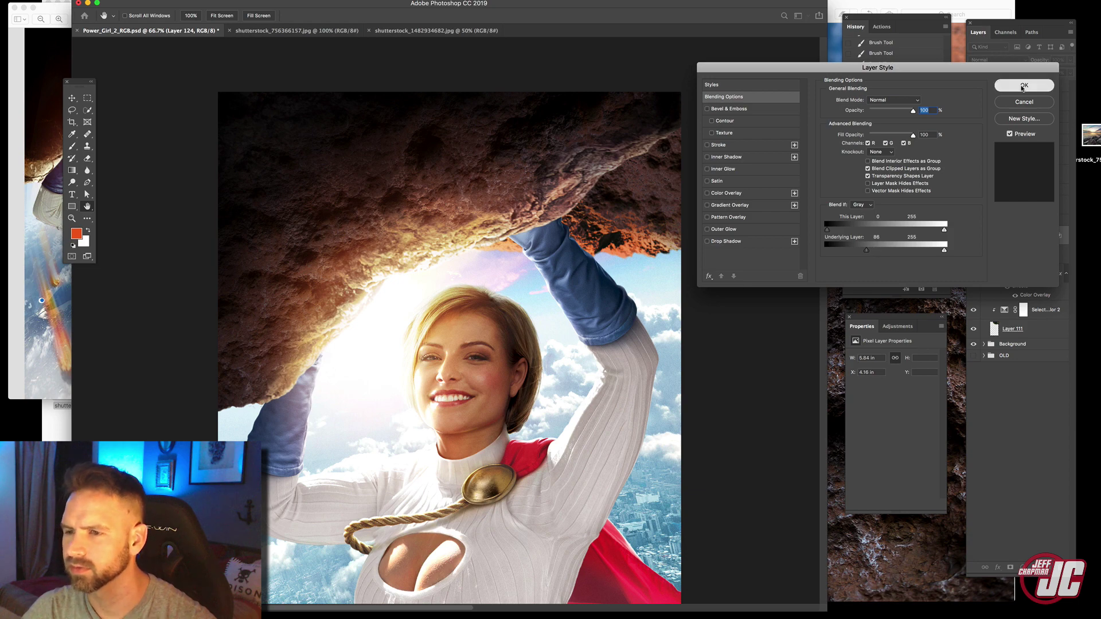
left_click(1019, 61)
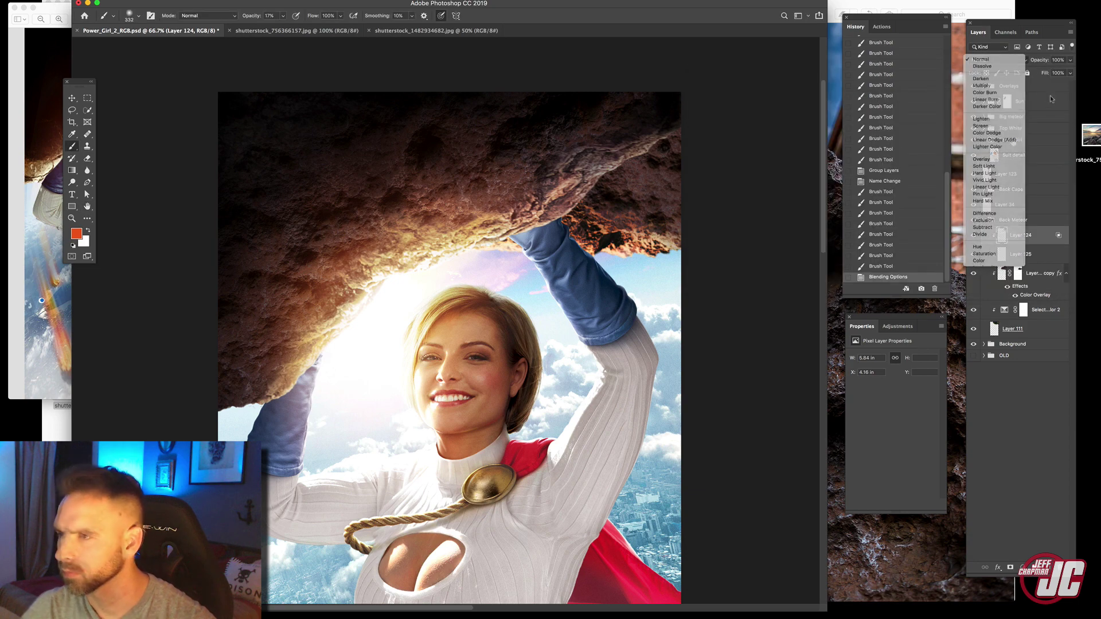
left_click(983, 160)
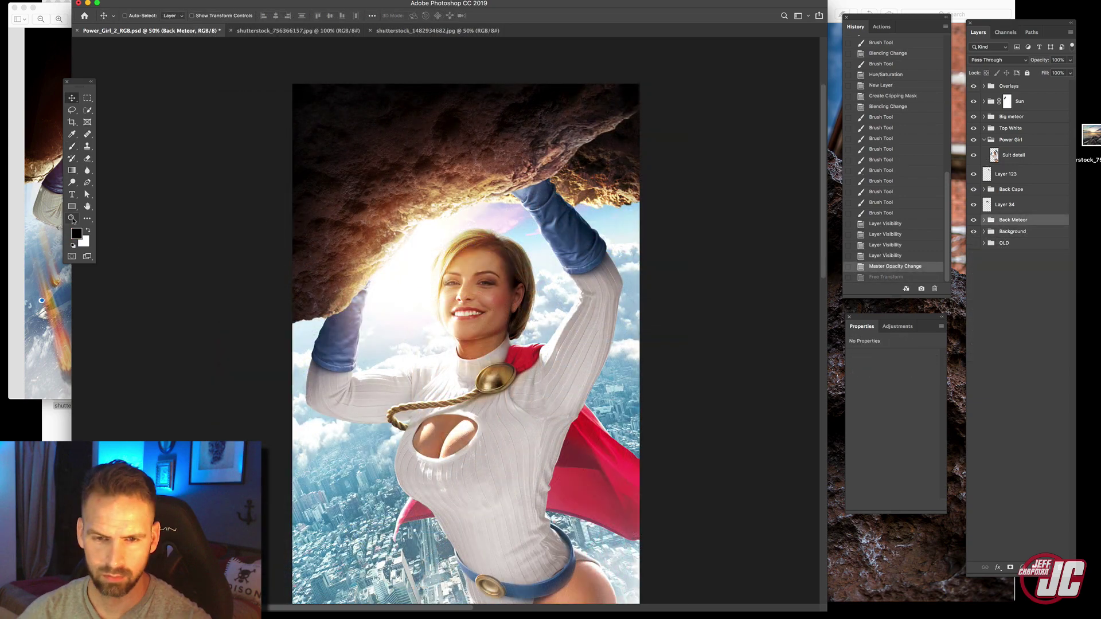
Add a new layer above Suit detail in the Power Girl group and clip it to Suit detail
left_click(72, 219)
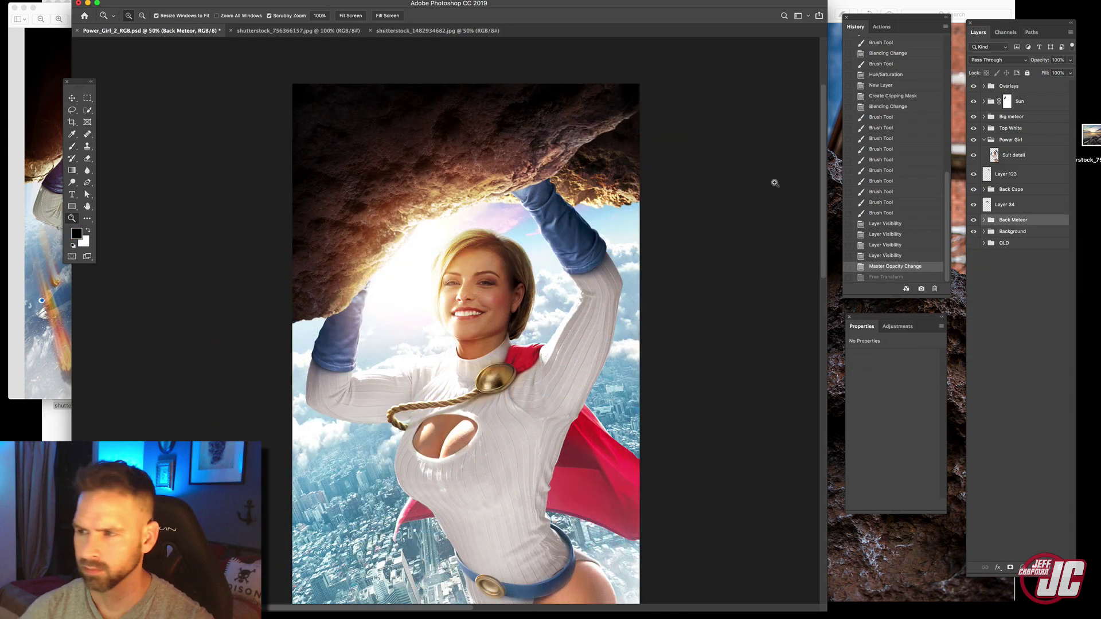
left_click(494, 272)
left_click(1046, 156)
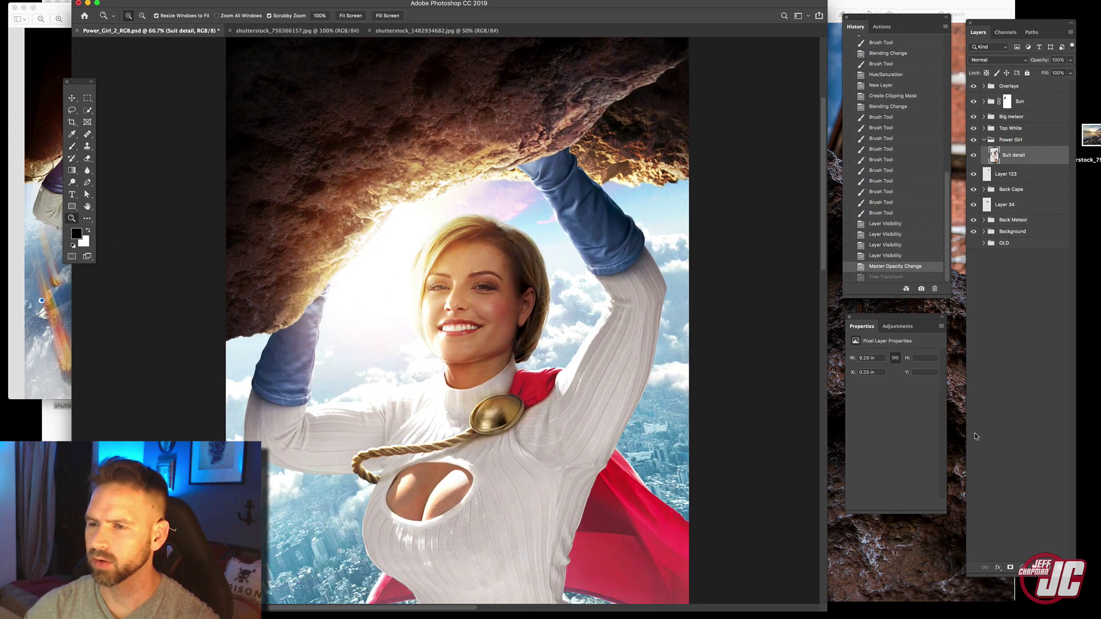
left_click(1052, 569)
right_click(1037, 157)
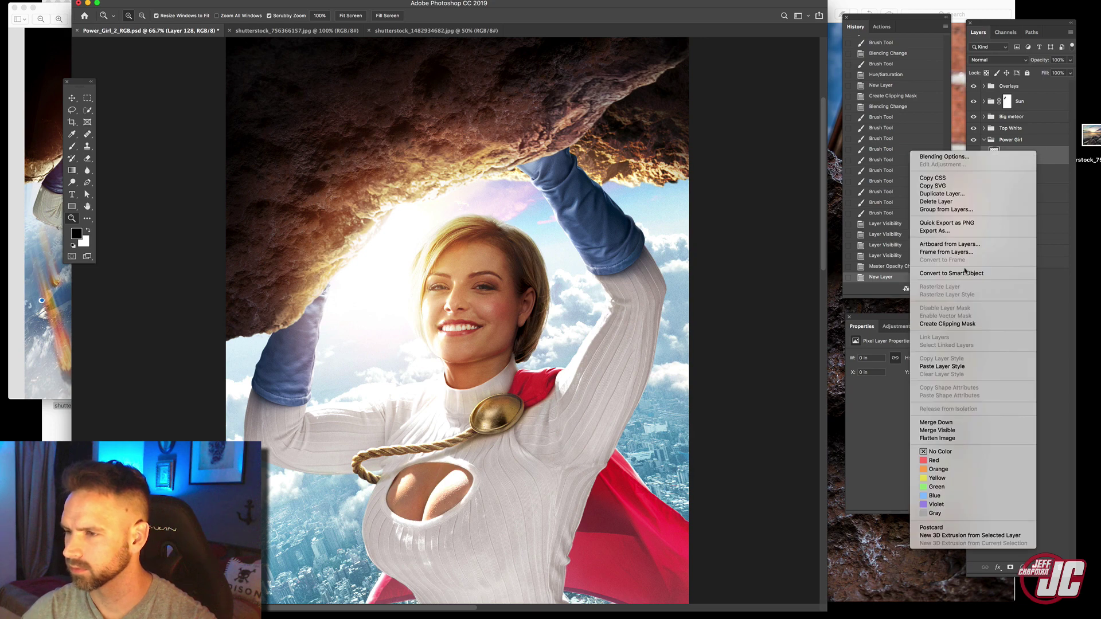
left_click(1021, 323)
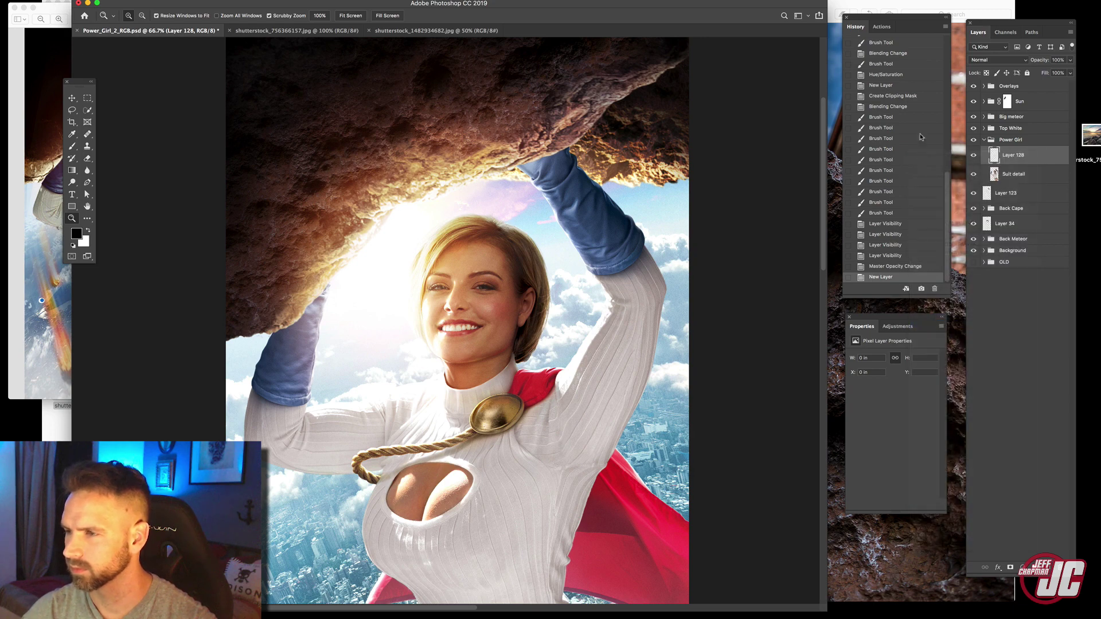
Paint soft black shading on the raised glove with the 162 px brush at 17% opacity, and set the layer to Soft Light
left_click(73, 147)
right_click(585, 190)
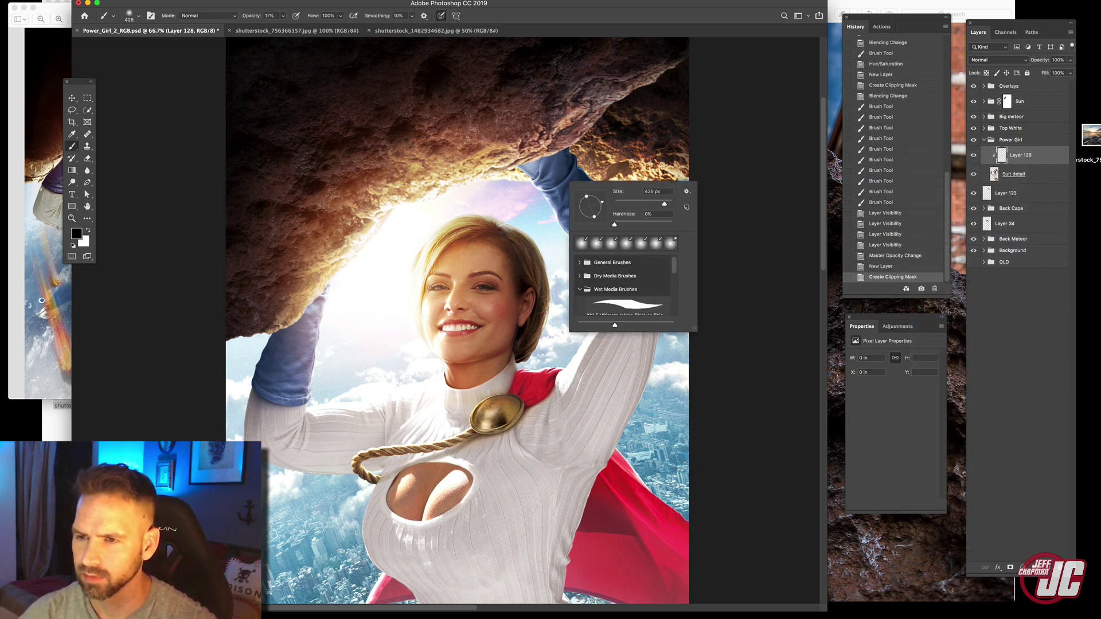
mouse_move(559, 165)
left_mouse_down()
mouse_move(532, 169)
mouse_move(541, 165)
left_mouse_up()
left_click(990, 60)
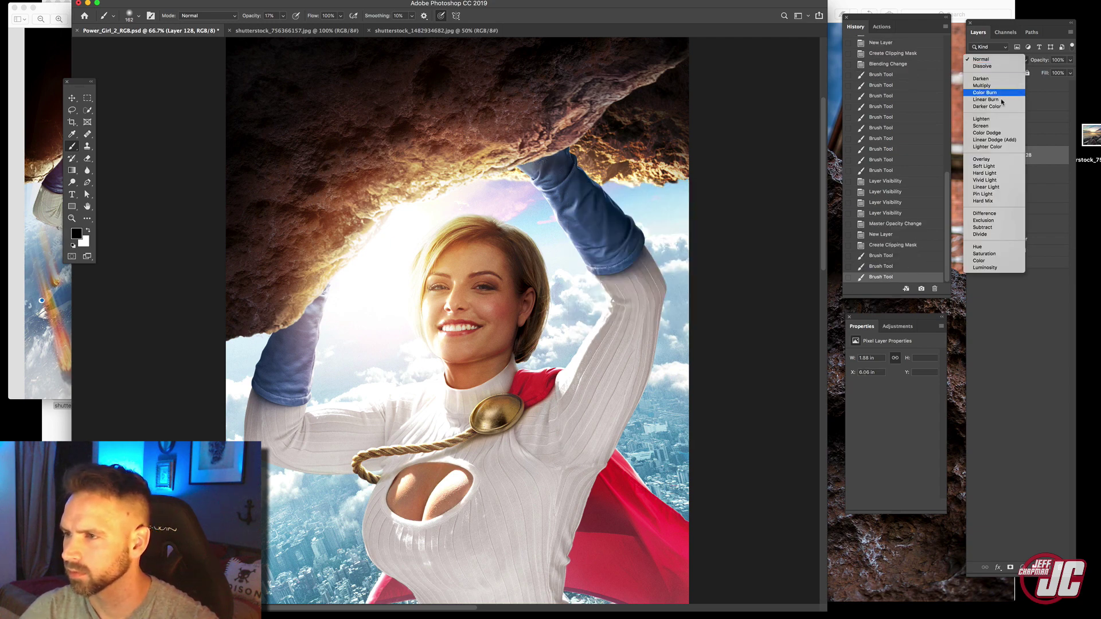
left_click(991, 167)
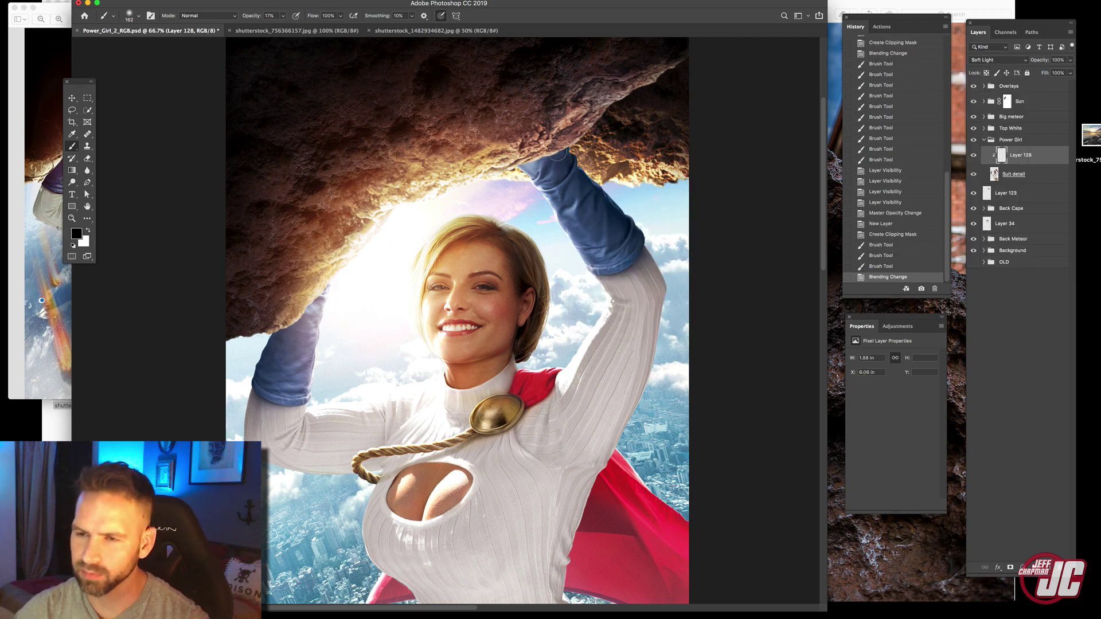
Build up black shading over both gloves where they meet the meteor on Layer 128 at 17% brush opacity
mouse_move(565, 178)
left_mouse_down()
mouse_move(553, 156)
mouse_move(562, 162)
left_mouse_up()
mouse_move(561, 162)
left_mouse_down()
mouse_move(536, 165)
mouse_move(558, 162)
mouse_move(578, 186)
left_mouse_up()
left_click_drag(577, 184, 586, 201)
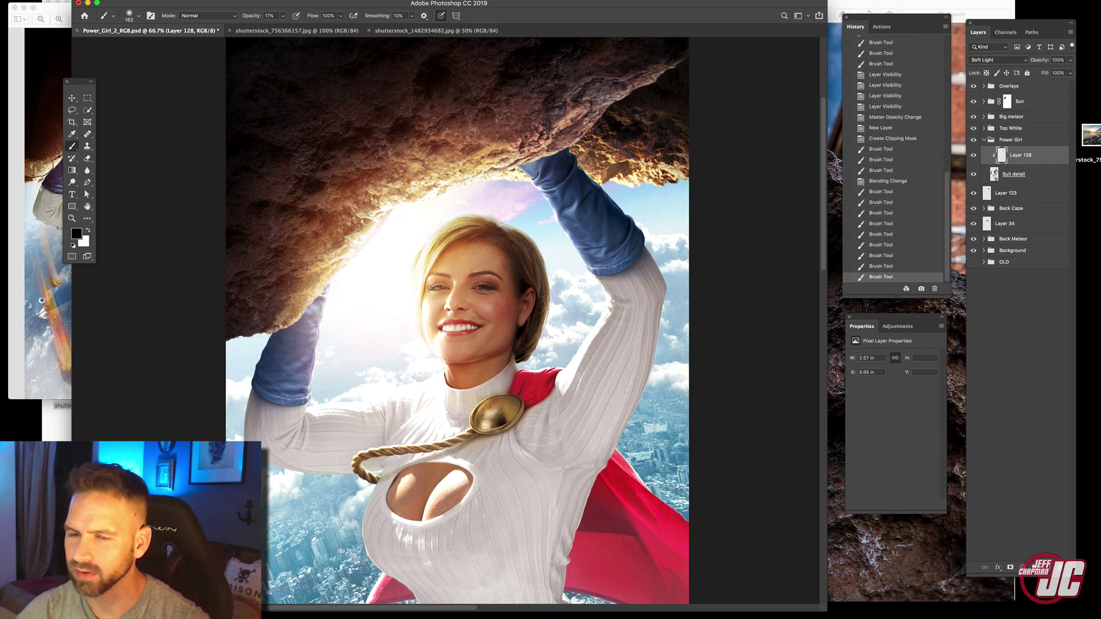
left_click_drag(280, 339, 270, 344)
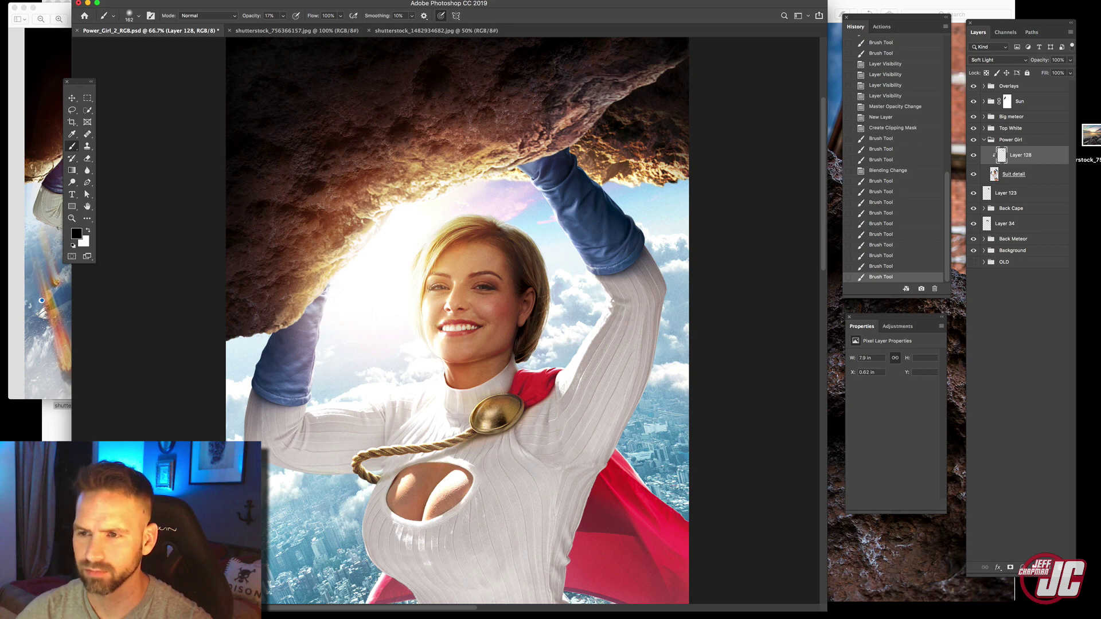
left_click_drag(532, 151, 547, 166)
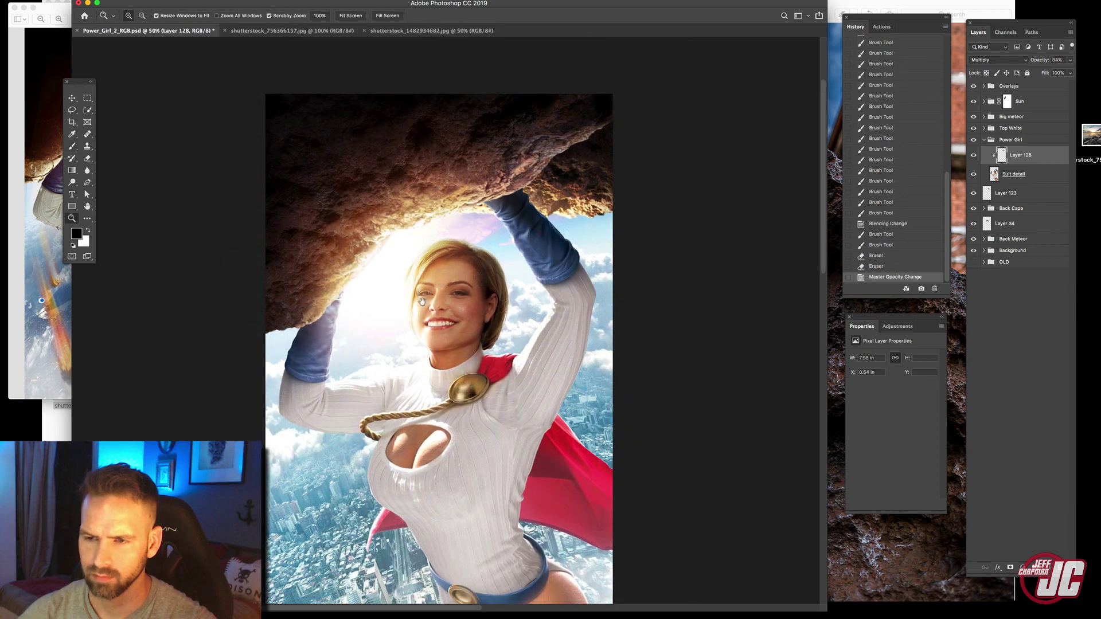
Add a new clipped layer between Layer 128 and Suit detail and set its blend mode to Soft Light
left_click_drag(422, 301, 435, 264)
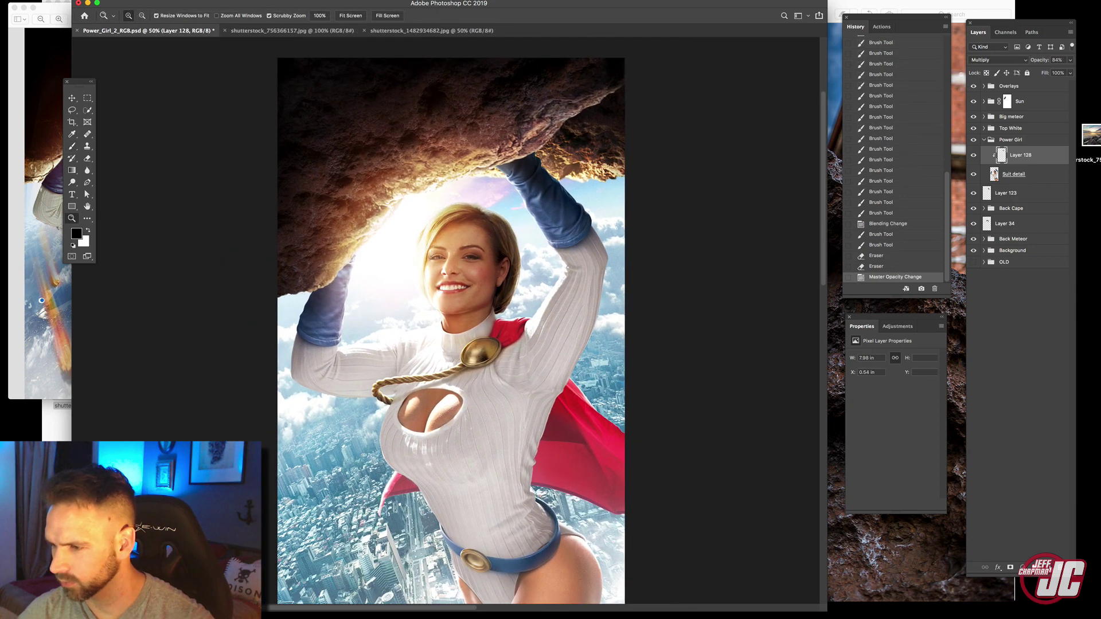
left_click(1048, 568)
left_click_drag(1033, 156, 1036, 180)
left_click(1014, 61)
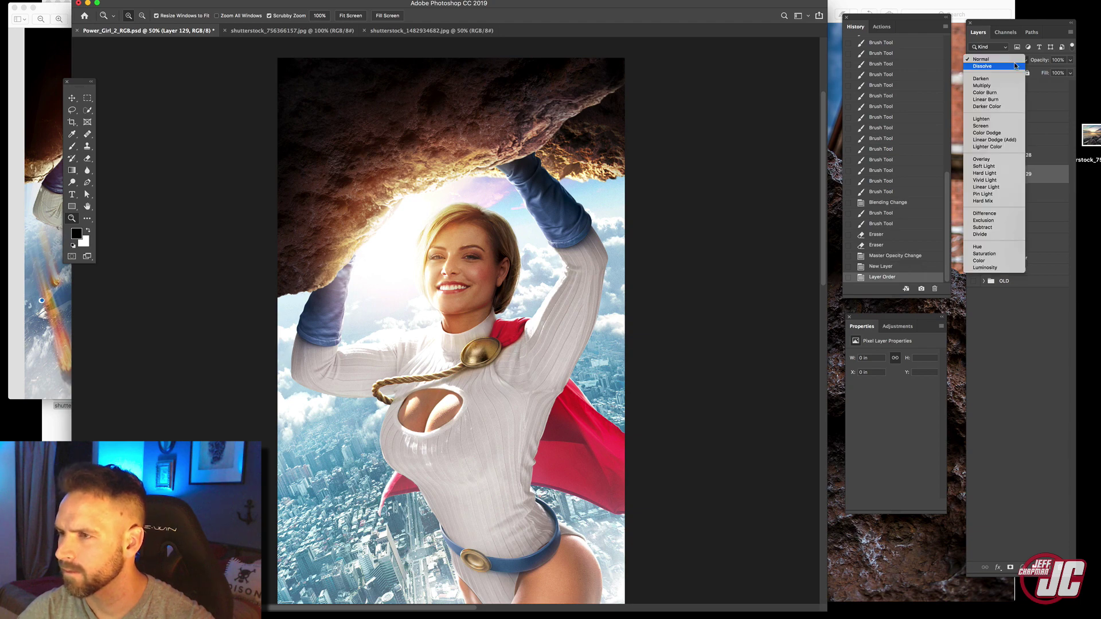
left_click(992, 167)
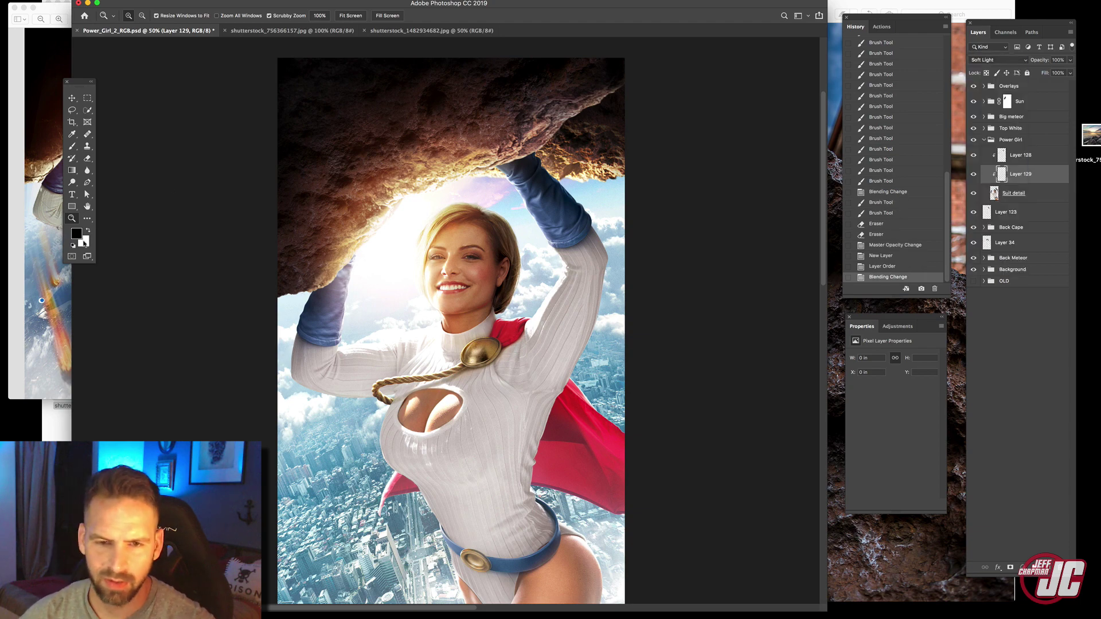
Choose an orange foreground colour and brush a warm glow on the lower glove with a soft 412 px brush at 17% opacity
left_click(78, 236)
left_click(861, 382)
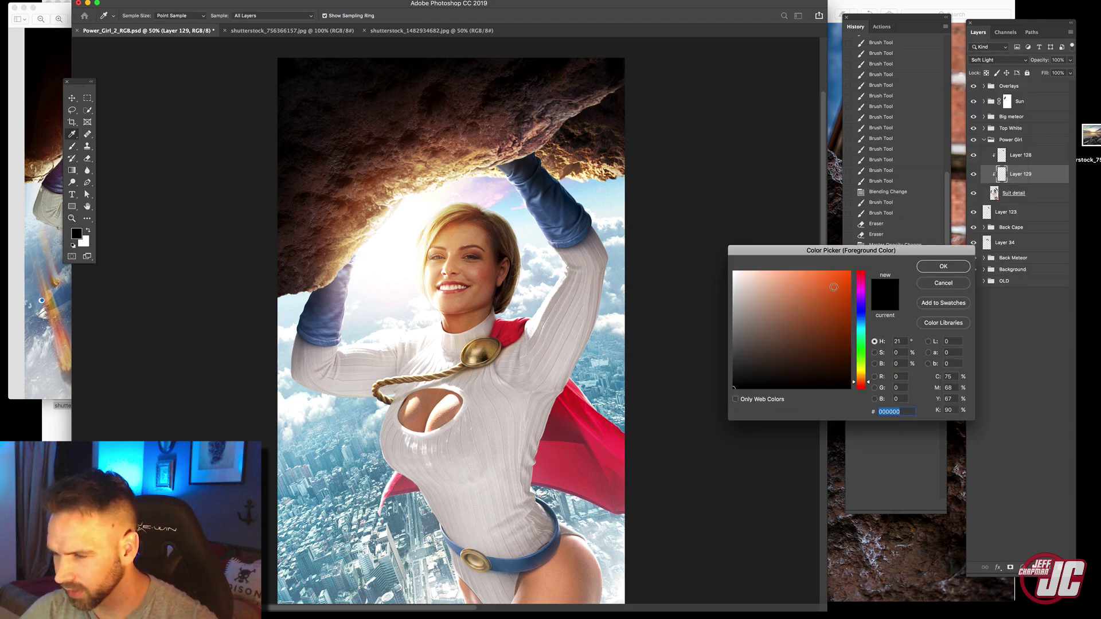
left_click(834, 287)
left_click(944, 266)
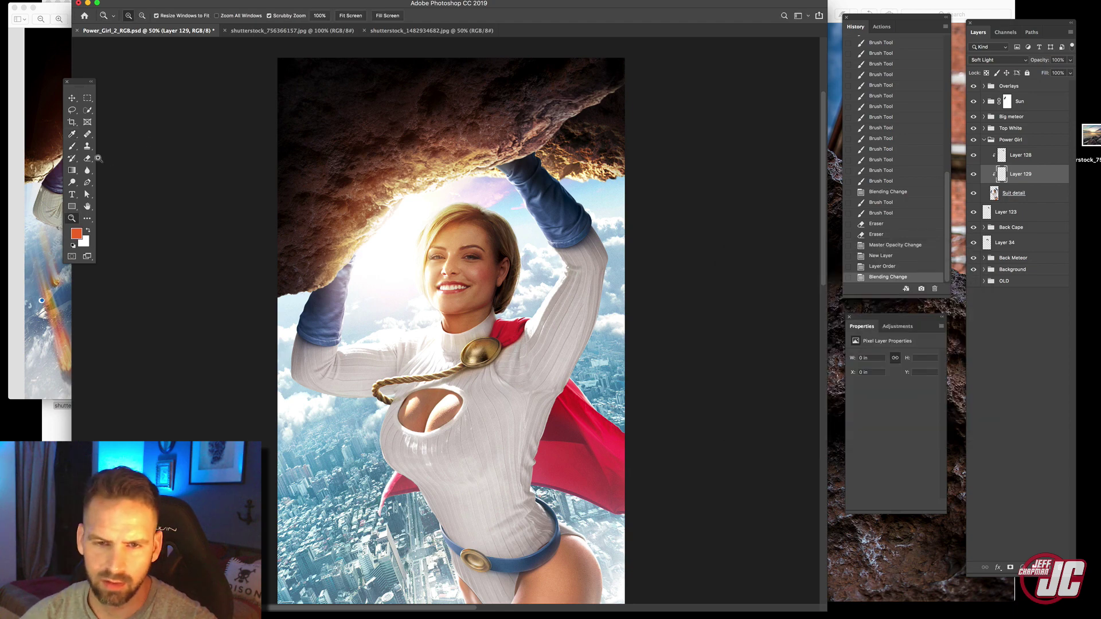
left_click(71, 146)
right_click(422, 241)
left_click_drag(365, 251, 354, 328)
left_click_drag(358, 310, 354, 334)
Paint a stronger orange glow along the sun-facing edges of the gloves, sleeves and suit with a smaller brush at 52% opacity
left_click_drag(282, 16, 294, 28)
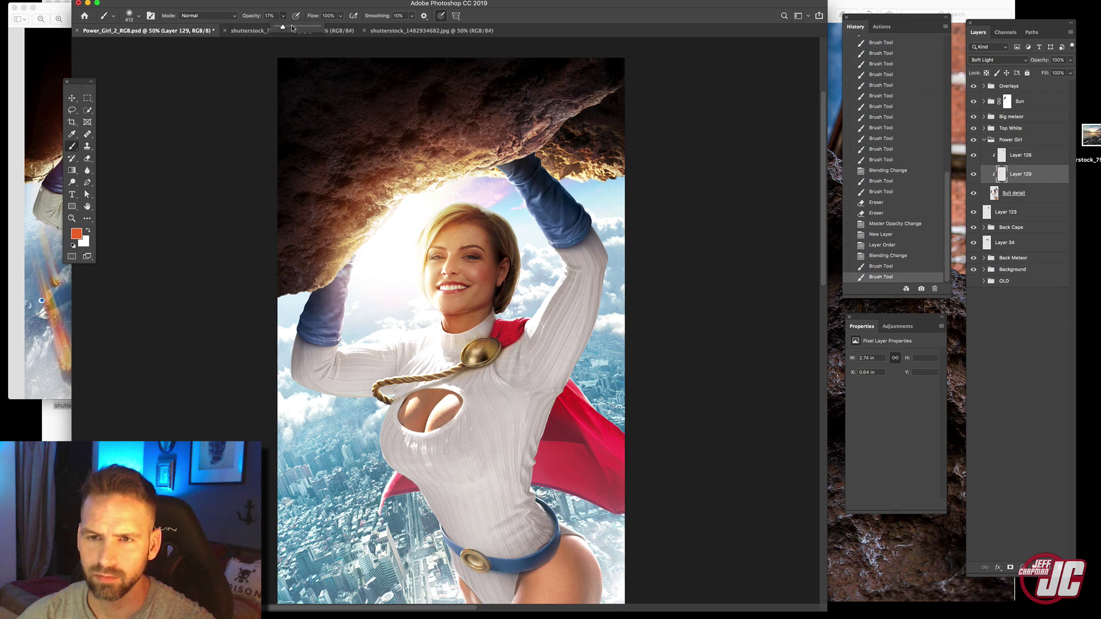
right_click(571, 196)
mouse_move(491, 179)
left_mouse_down()
mouse_move(551, 260)
mouse_move(521, 318)
left_mouse_up()
left_click_drag(427, 264, 426, 287)
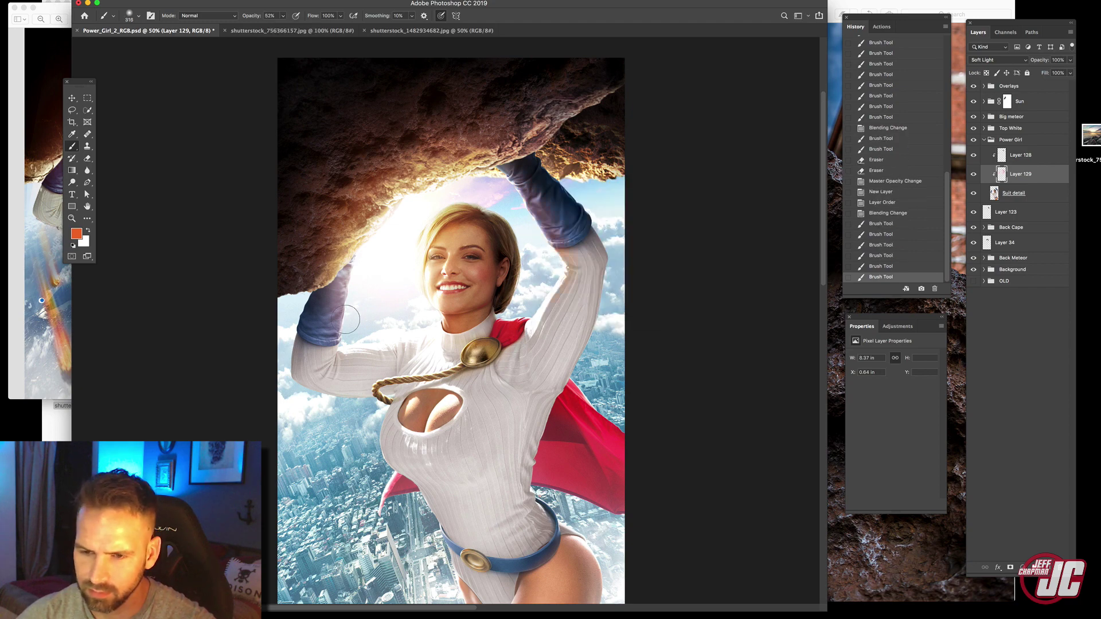
mouse_move(349, 319)
left_mouse_down()
mouse_move(343, 337)
mouse_move(408, 331)
left_mouse_up()
mouse_move(400, 379)
left_mouse_down()
mouse_move(411, 325)
mouse_move(422, 329)
mouse_move(382, 363)
mouse_move(413, 326)
mouse_move(417, 292)
left_mouse_up()
left_click_drag(512, 209, 526, 234)
mouse_move(506, 179)
left_mouse_down()
mouse_move(553, 250)
mouse_move(540, 307)
mouse_move(433, 359)
mouse_move(434, 339)
mouse_move(390, 373)
left_mouse_up()
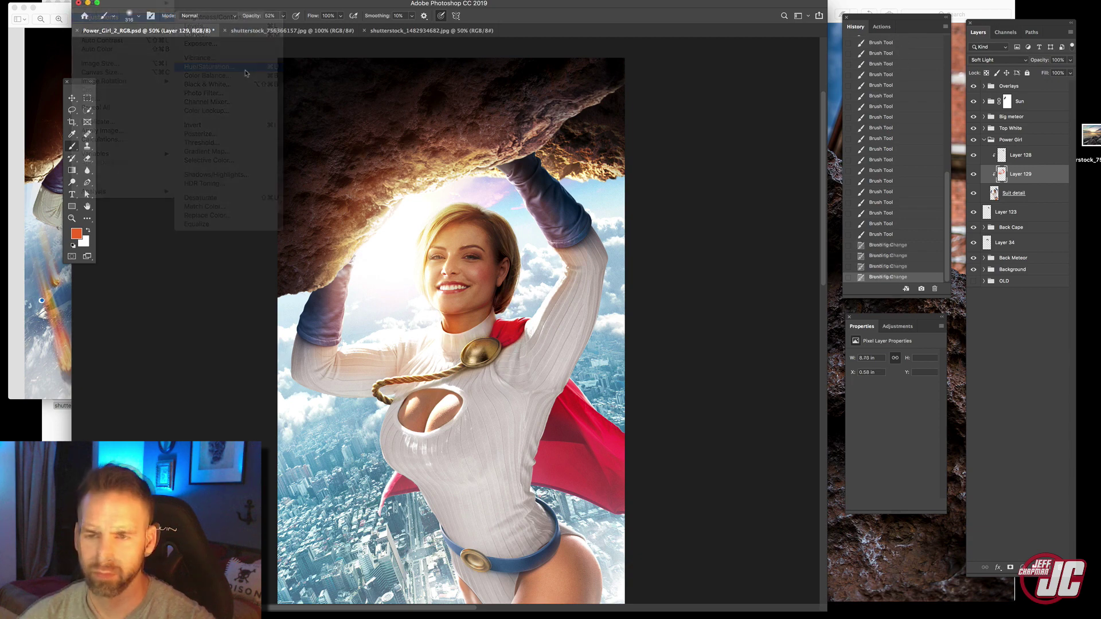
Shift the hue of the orange glow on Layer 129 by +13 with Hue/Saturation
key("super+u")
left_click_drag(747, 151, 755, 153)
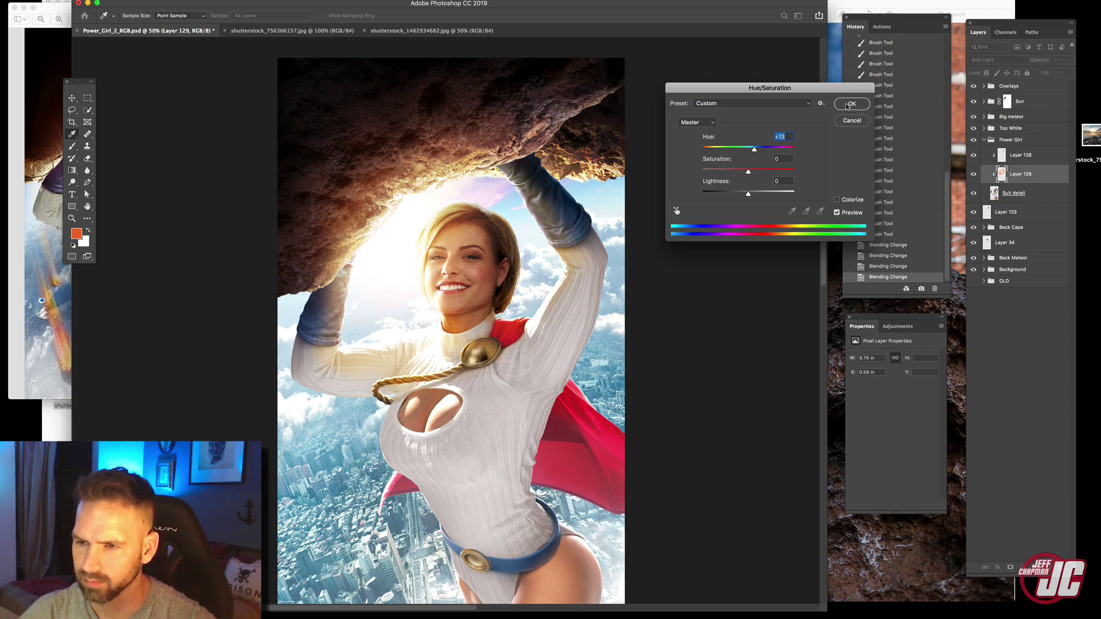
key("Return")
Soften the glow on the raised glove with a 220 px eraser, starting at 31% opacity and adjusting the opacity between strokes
key("e")
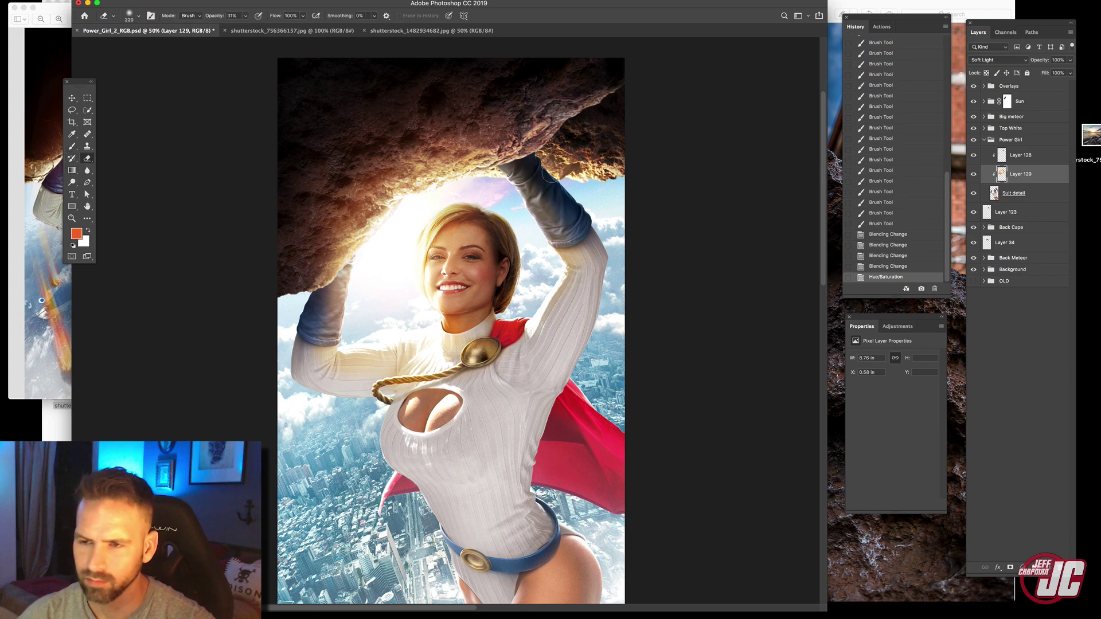
right_click(549, 175)
mouse_move(513, 162)
left_mouse_down()
mouse_move(541, 169)
mouse_move(517, 159)
mouse_move(555, 210)
left_mouse_up()
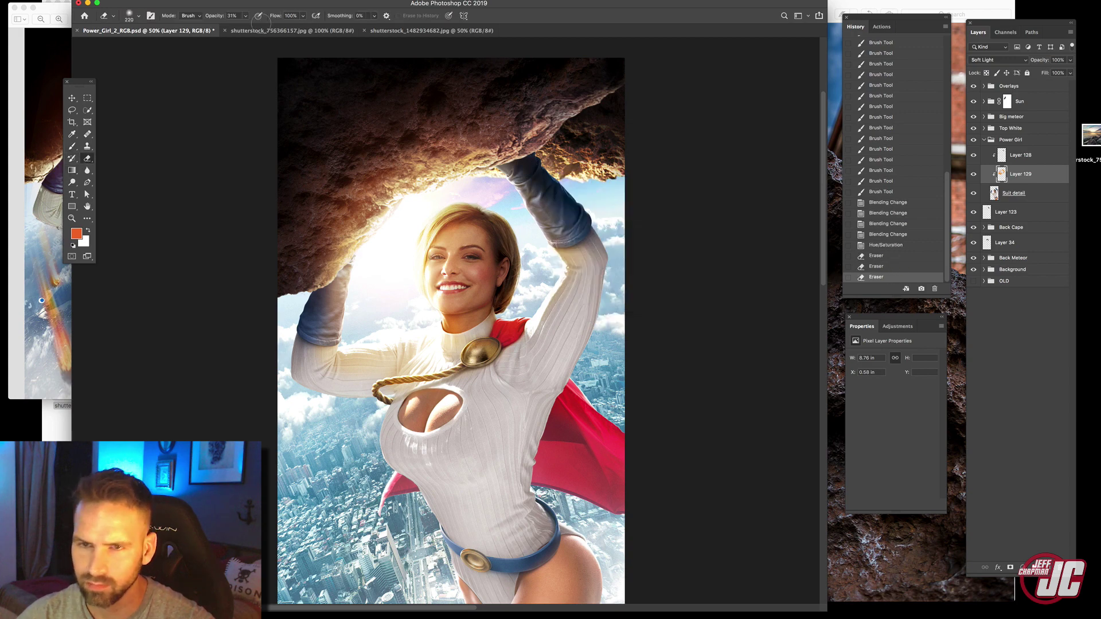
left_click(245, 16)
left_click_drag(539, 171, 557, 215)
left_click_drag(551, 200, 573, 235)
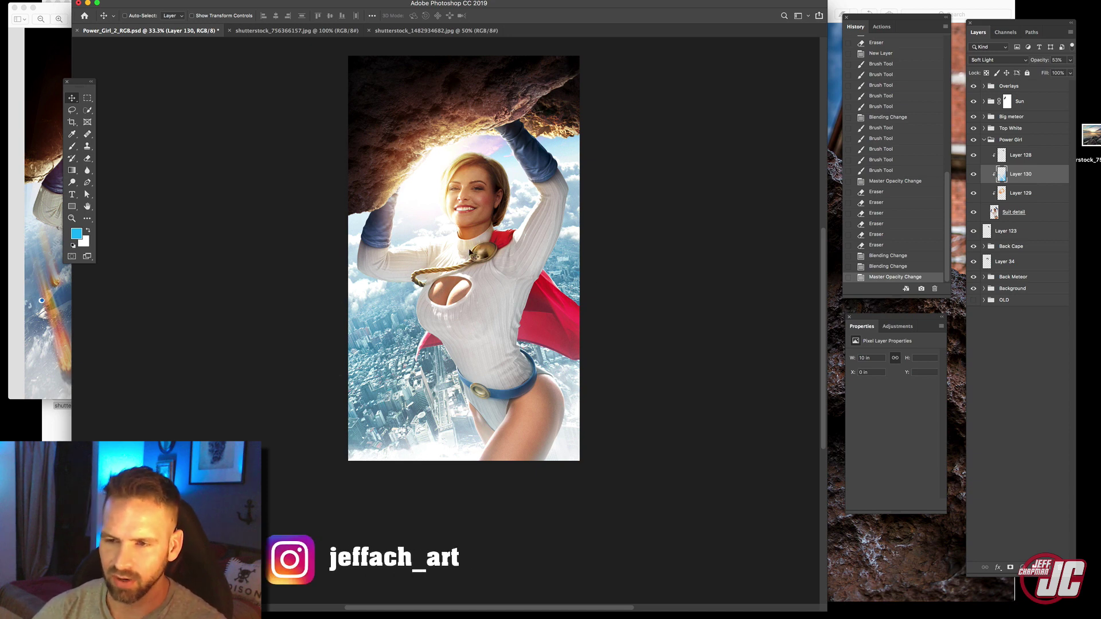
Compare the composite with the PG_Sketch.jpg reference and return to the Photoshop document
left_click(39, 314)
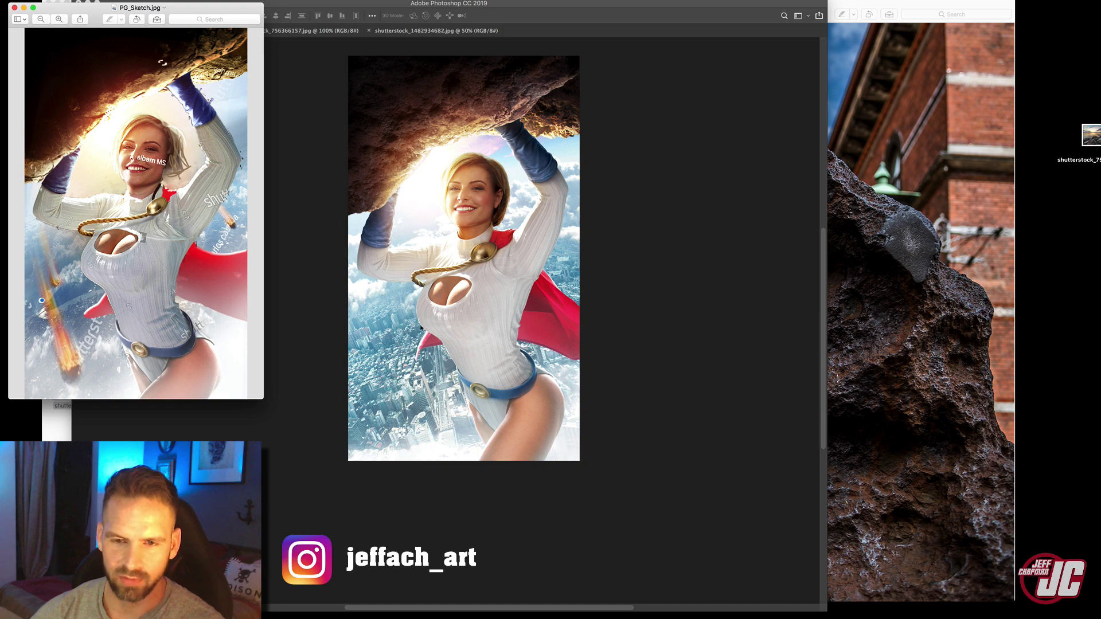
left_click(421, 327)
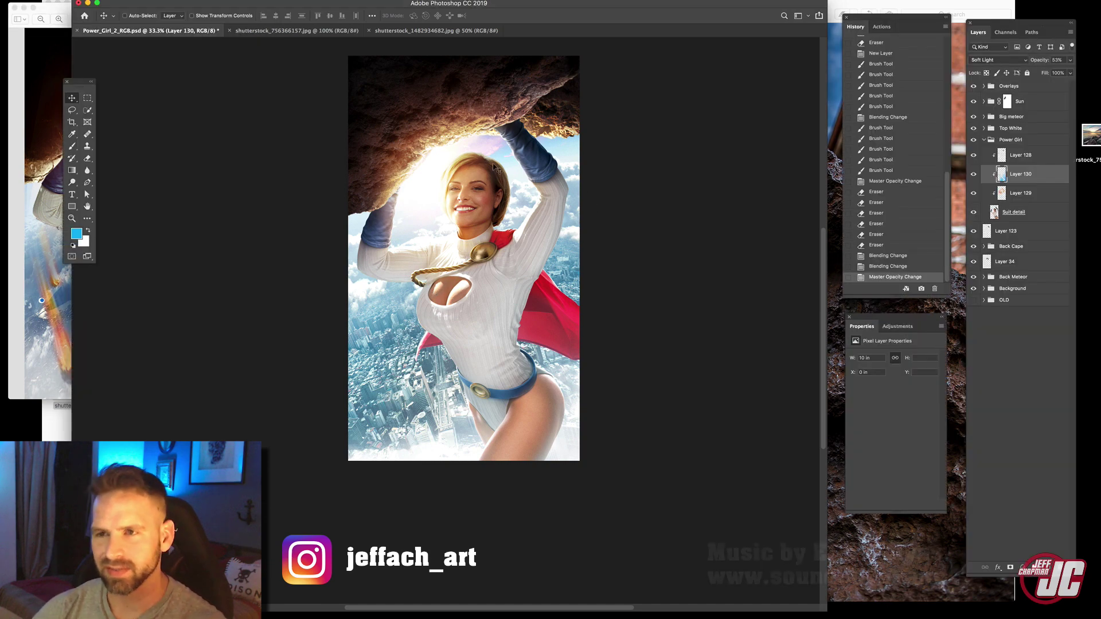